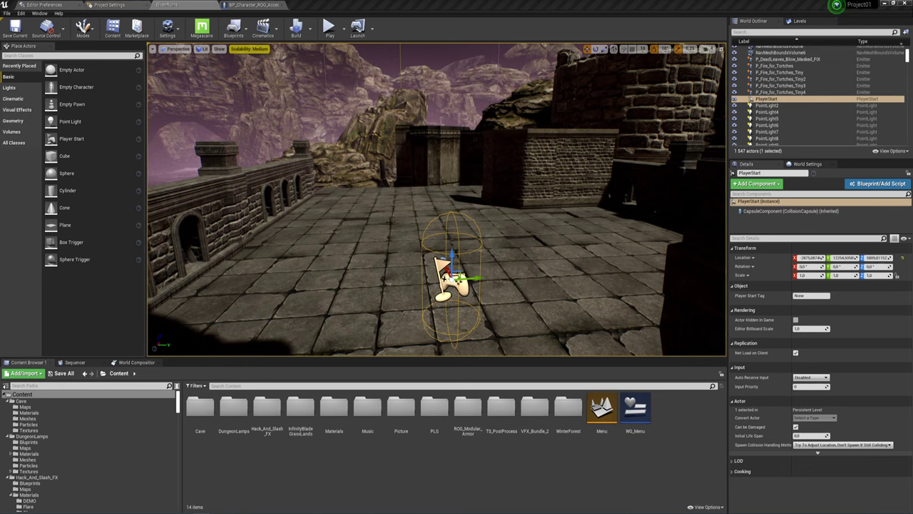
Look over the character blueprint's event graph, then return to the level editor
{"action": "left_click", "coordinate": [242, 5]}
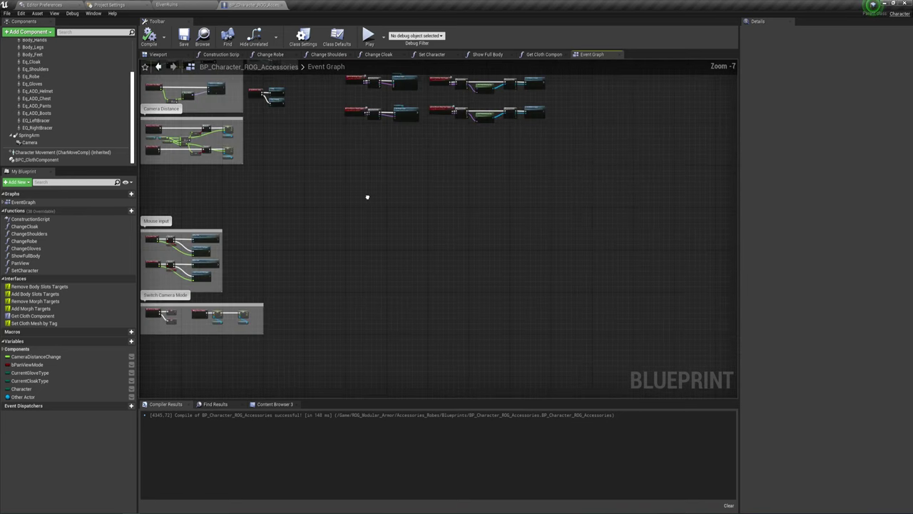
{"action": "scroll", "coordinate": [367, 198], "scroll_direction": "up", "scroll_amount": 1}
{"action": "scroll", "coordinate": [367, 198], "scroll_direction": "up", "scroll_amount": 1}
{"action": "scroll", "coordinate": [367, 197], "scroll_direction": "up", "scroll_amount": 1}
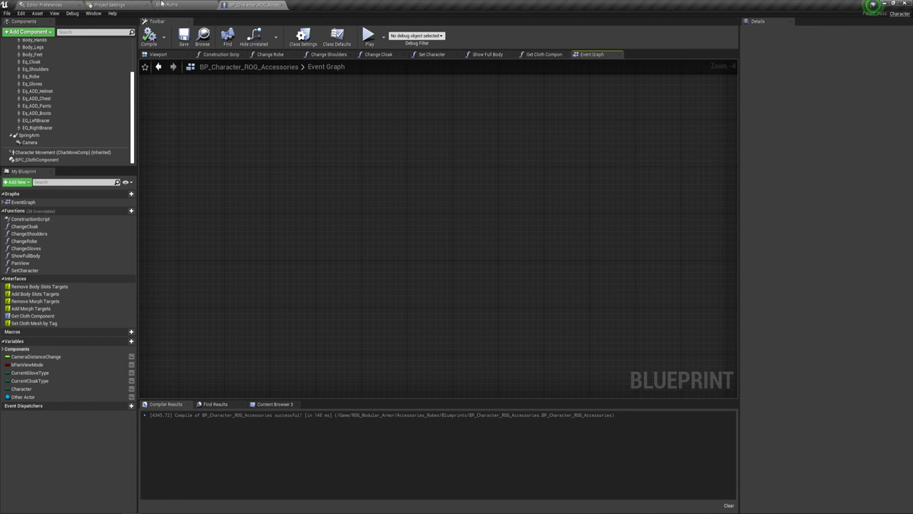
{"action": "left_click", "coordinate": [197, 5]}
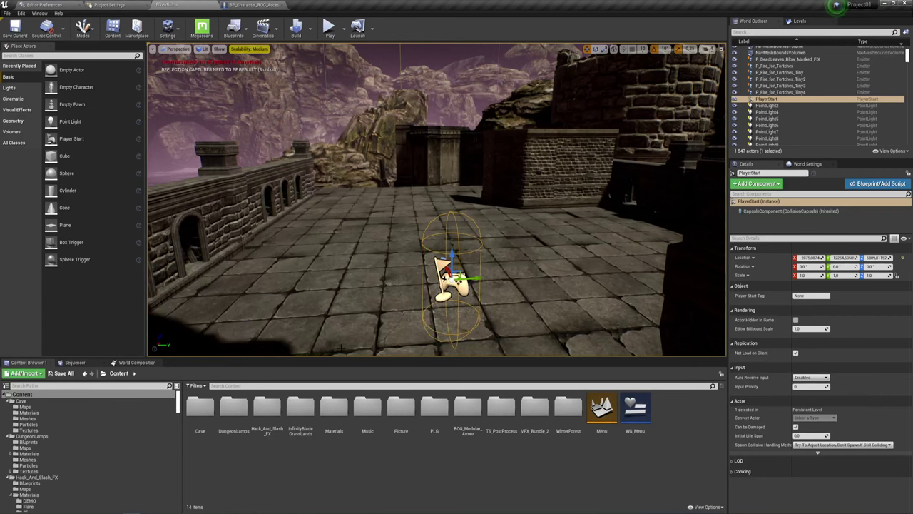
Create an Actor blueprint class named AC_Object in the Content folder
{"action": "right_click", "coordinate": [617, 478]}
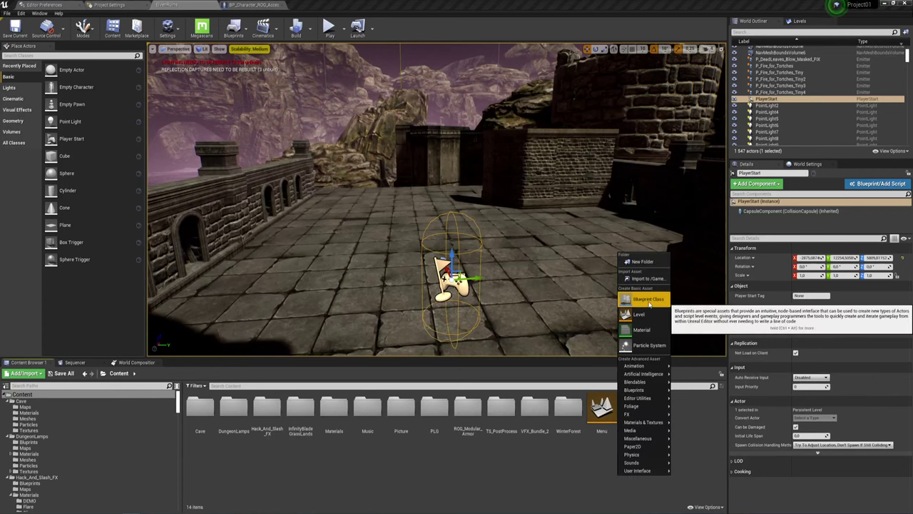
{"action": "left_click", "coordinate": [649, 305]}
{"action": "left_click", "coordinate": [392, 199]}
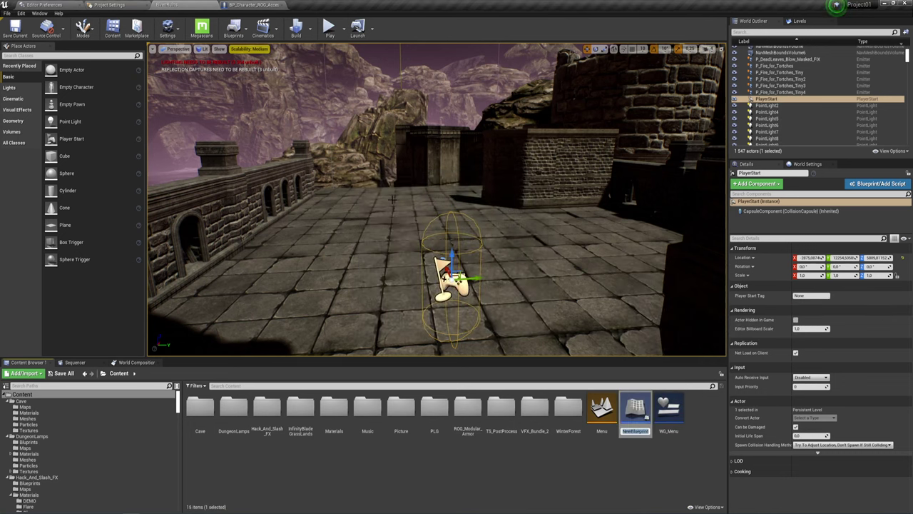
{"action": "type", "text": "B"}
{"action": "key", "text": "BackSpace"}
{"action": "key", "text": "BackSpace"}
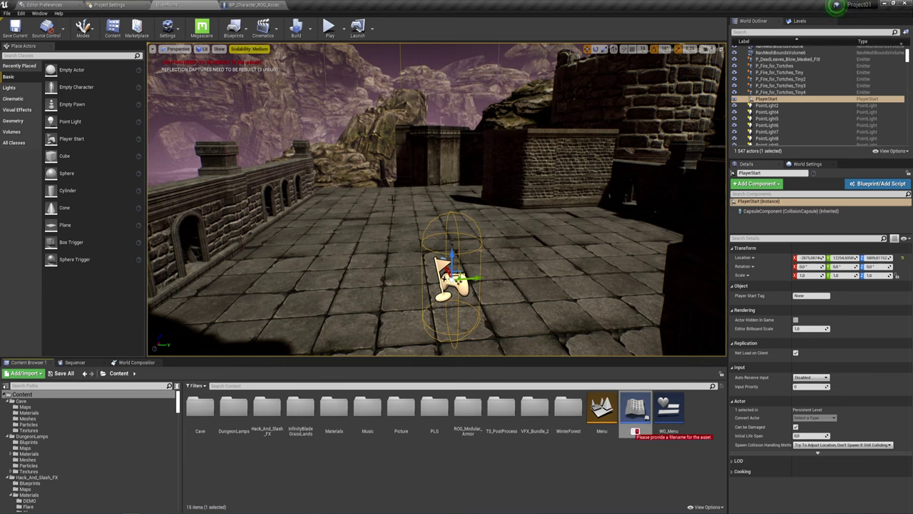
{"action": "type", "text": "AC_Ob"}
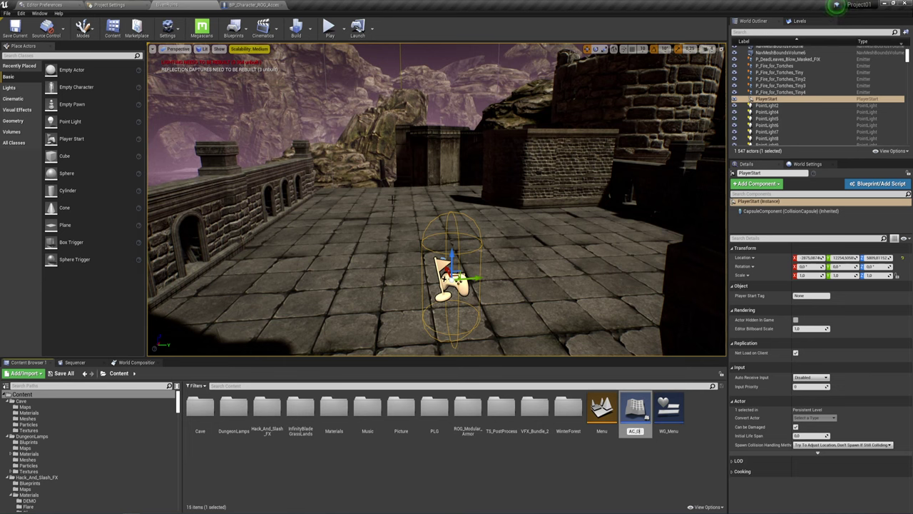
{"action": "type", "text": "je"}
{"action": "type", "text": "ct"}
{"action": "key", "text": "Return"}
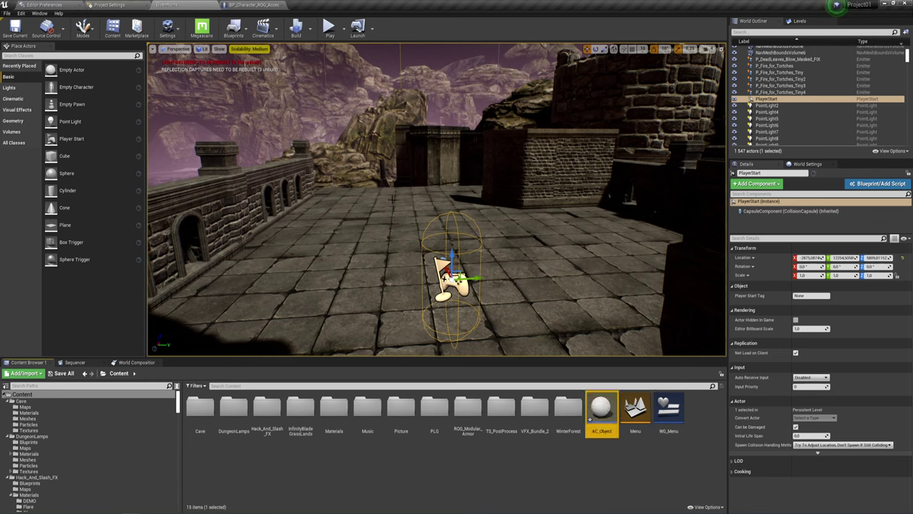
Open AC_Object and add a Sphere component raised above the root
{"action": "double_click", "coordinate": [599, 412]}
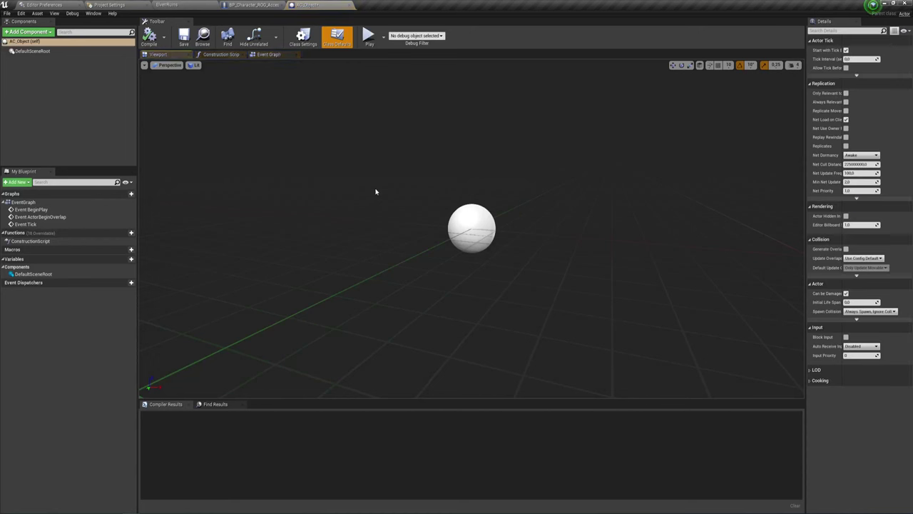
{"action": "left_click", "coordinate": [28, 31]}
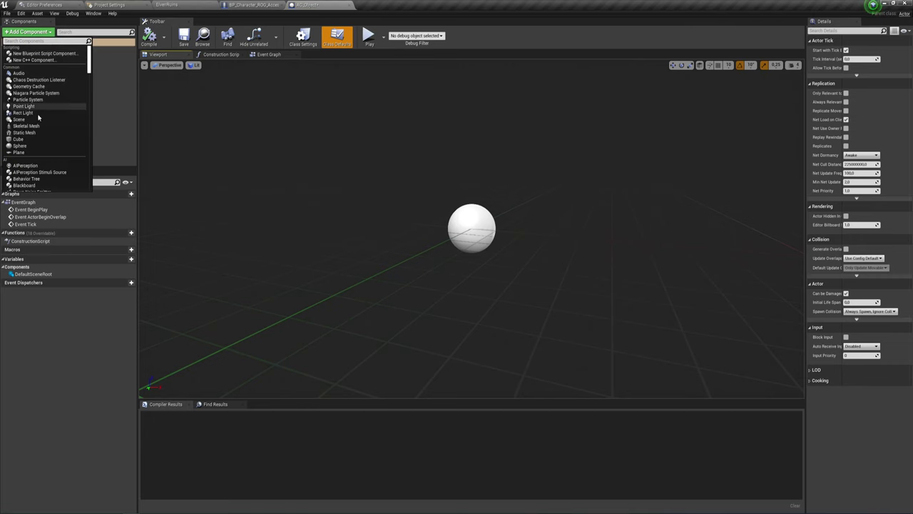
{"action": "left_click", "coordinate": [19, 146]}
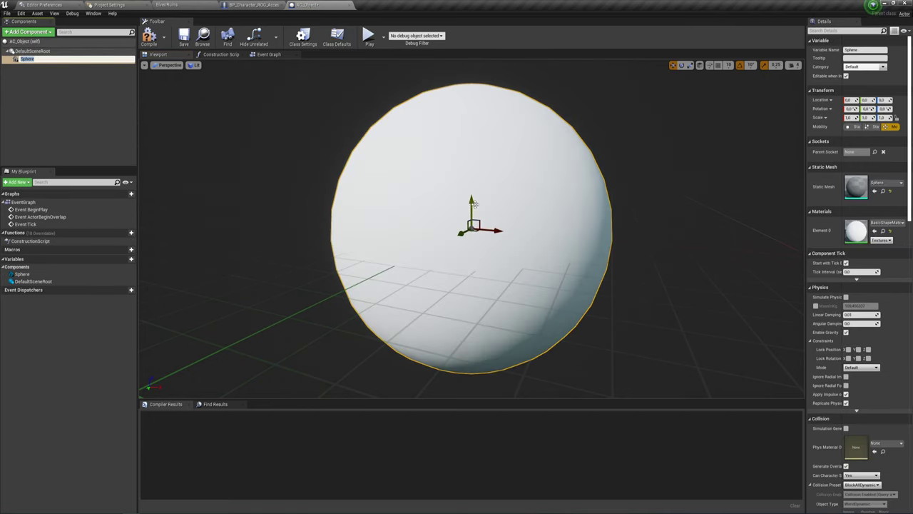
{"action": "left_click_drag", "start_coordinate": [470, 208], "coordinate": [470, 85]}
Compile AC_Object and go back to the ElvenRuins level
{"action": "scroll", "coordinate": [470, 84], "scroll_direction": "down", "scroll_amount": 6}
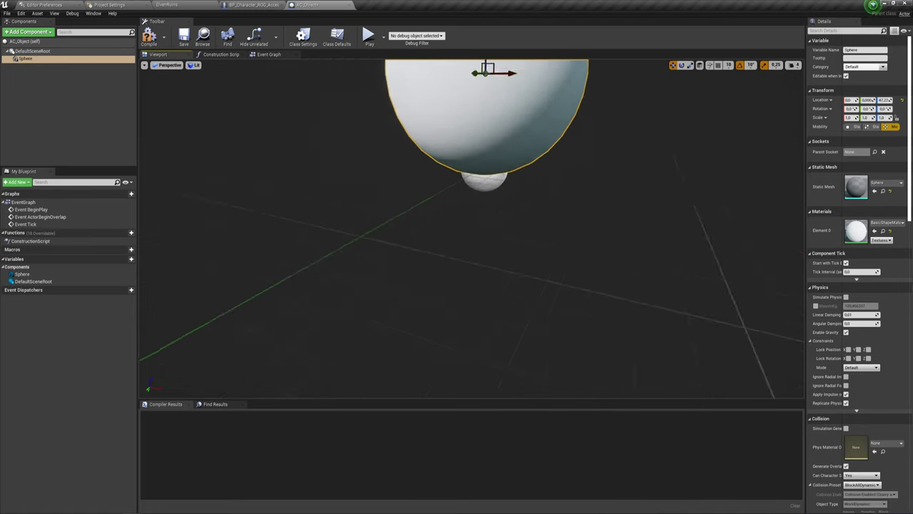
{"action": "scroll", "coordinate": [566, 124], "scroll_direction": "up", "scroll_amount": 3}
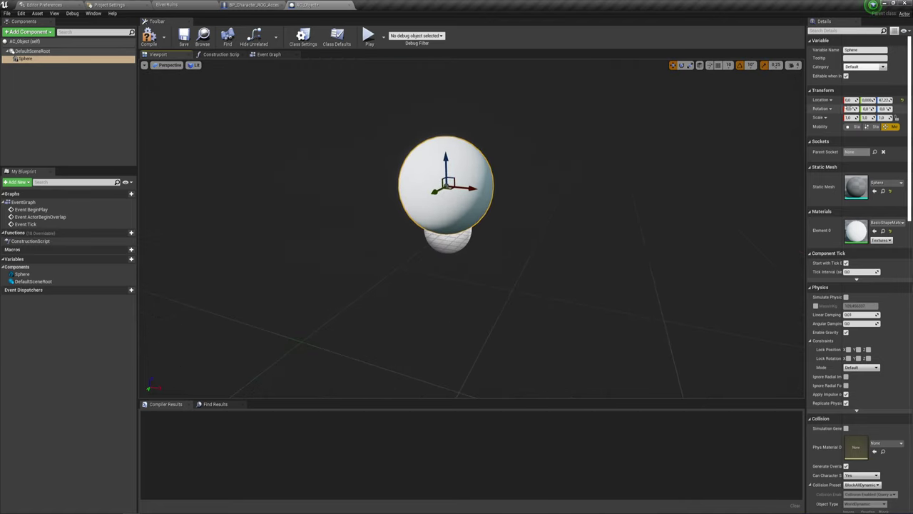
{"action": "left_click", "coordinate": [148, 37]}
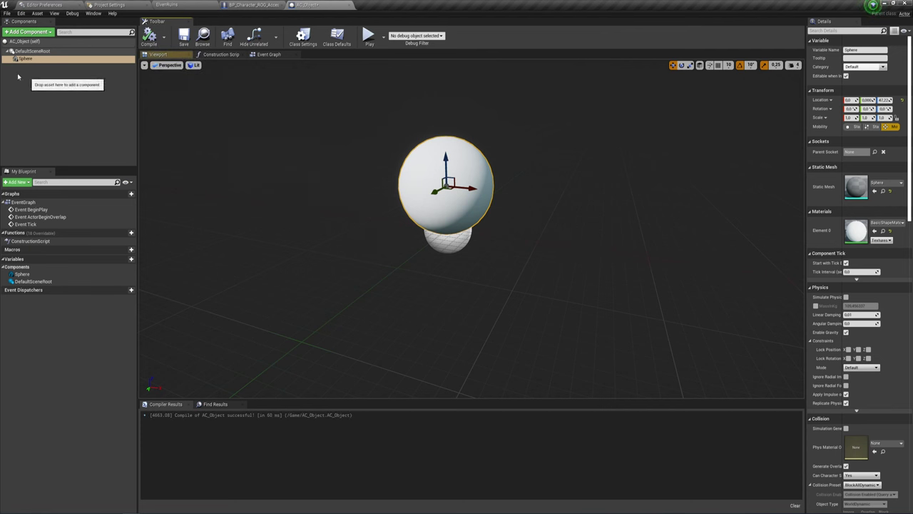
{"action": "left_click", "coordinate": [175, 5]}
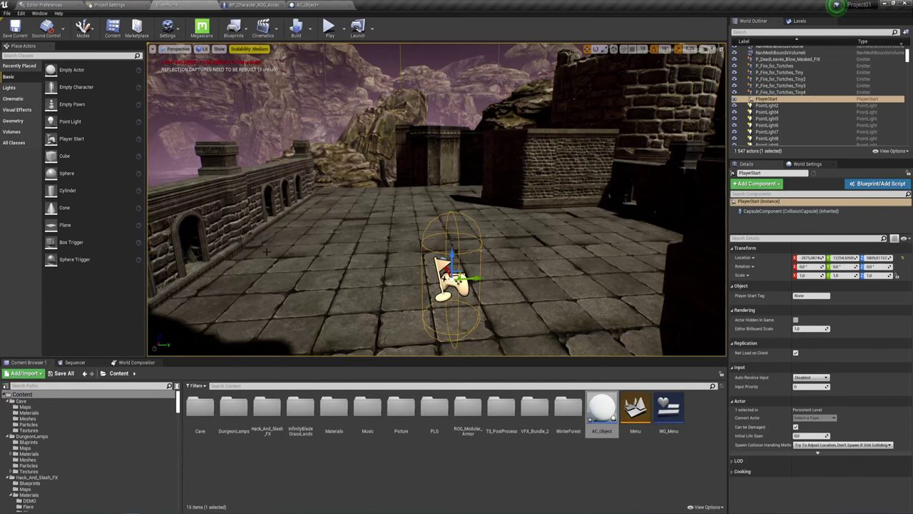
Place an AC_Object sphere in the level and Alt-drag a duplicate of it
{"action": "left_click_drag", "start_coordinate": [601, 410], "coordinate": [335, 249]}
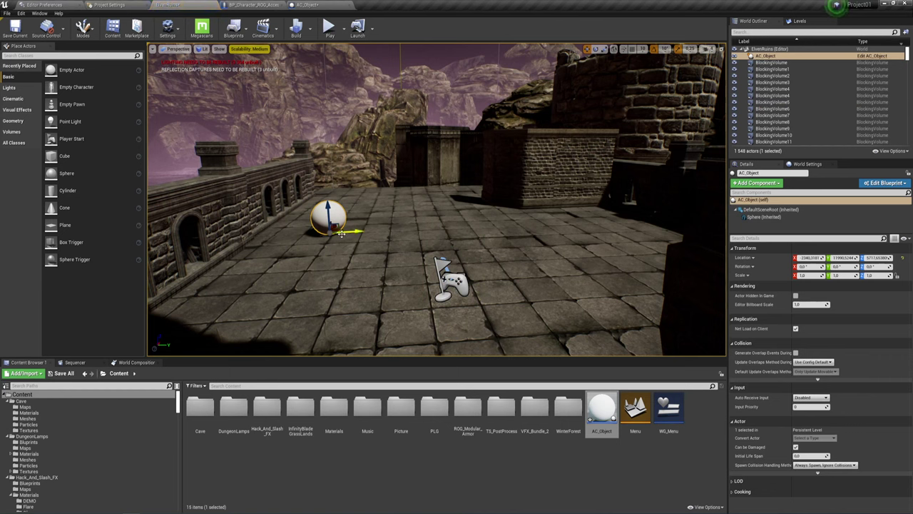
{"action": "mouse_move", "coordinate": [349, 233]}
{"action": "left_mouse_down", "text": "alt"}
{"action": "mouse_move", "coordinate": [457, 223]}
{"action": "mouse_move", "coordinate": [470, 194]}
{"action": "mouse_move", "coordinate": [545, 191]}
{"action": "mouse_move", "coordinate": [390, 194]}
{"action": "left_mouse_up", "text": "alt"}
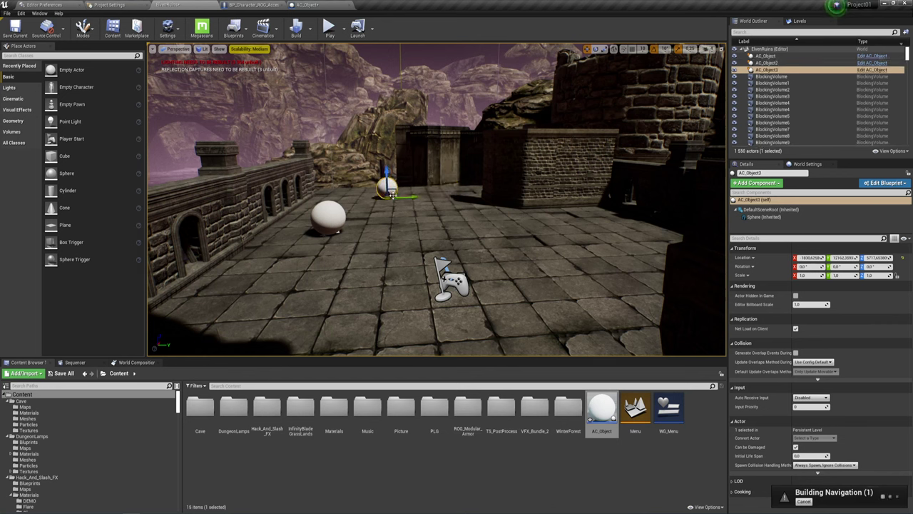
{"action": "left_click_drag", "start_coordinate": [391, 194], "coordinate": [341, 197]}
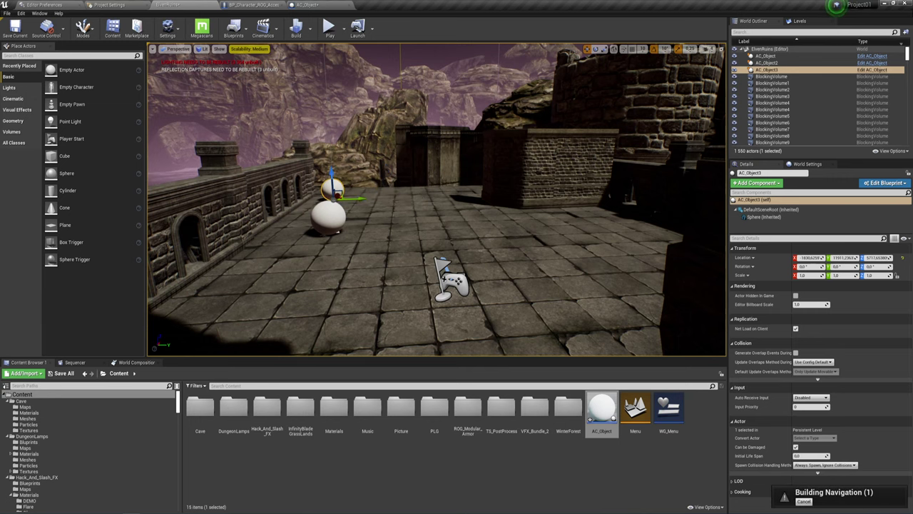
Slide the lower sphere into position on the stone terrace
{"action": "left_click", "coordinate": [340, 224]}
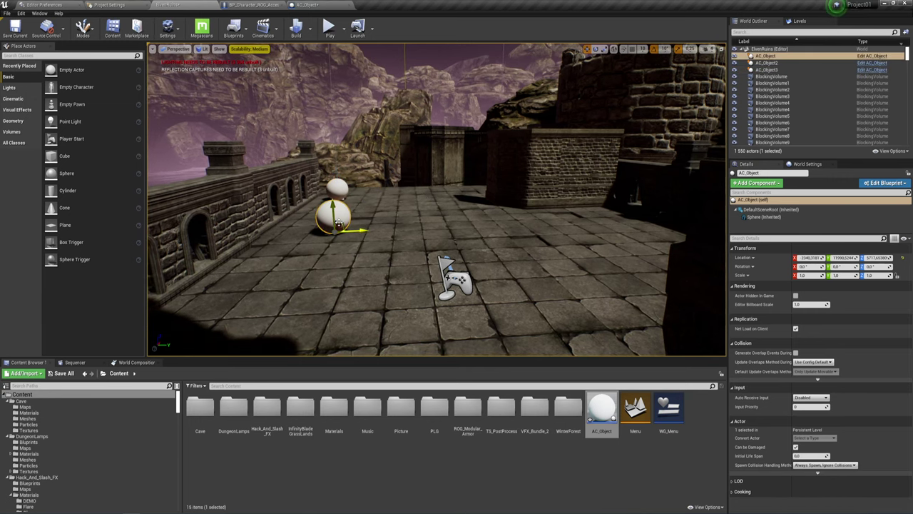
{"action": "left_click_drag", "start_coordinate": [340, 224], "coordinate": [313, 255]}
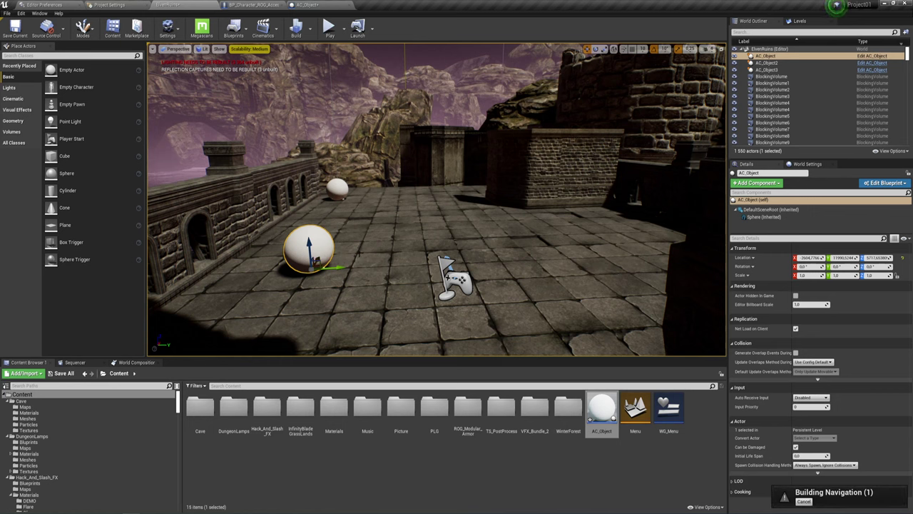
{"action": "mouse_move", "coordinate": [336, 268]}
{"action": "left_mouse_down"}
{"action": "mouse_move", "coordinate": [597, 250]}
{"action": "mouse_move", "coordinate": [551, 247]}
{"action": "left_mouse_up"}
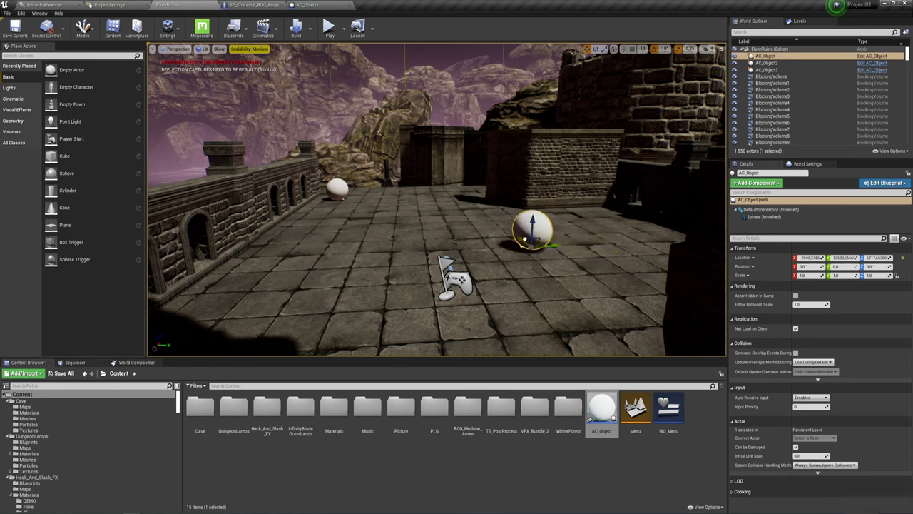
{"action": "left_click_drag", "start_coordinate": [551, 247], "coordinate": [401, 251]}
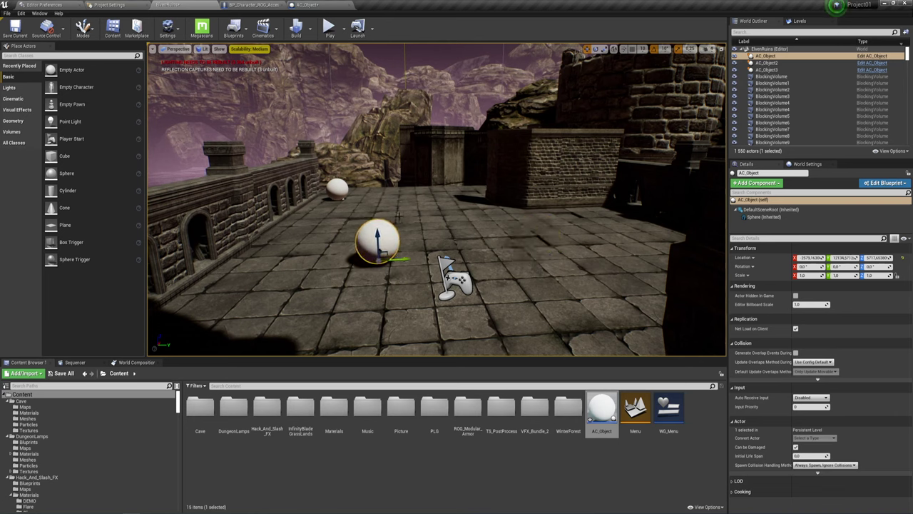
{"action": "left_click", "coordinate": [308, 5]}
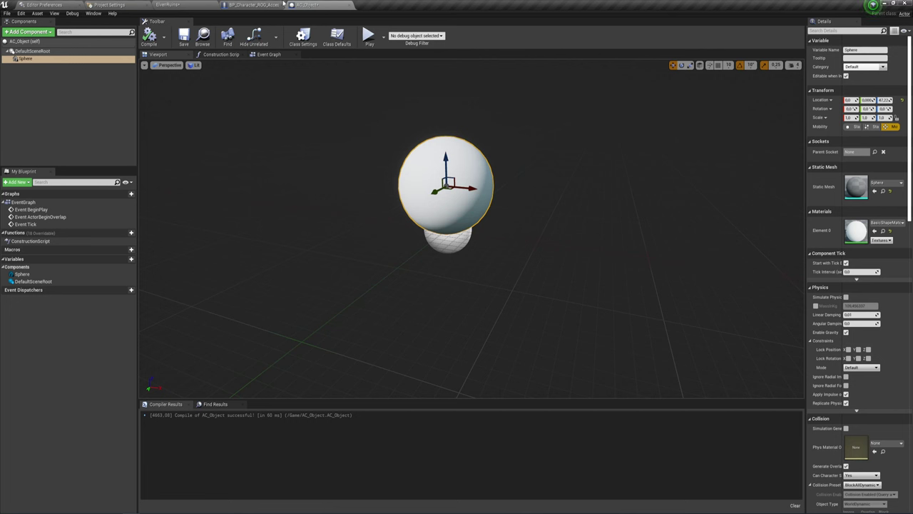
{"action": "left_click", "coordinate": [172, 4]}
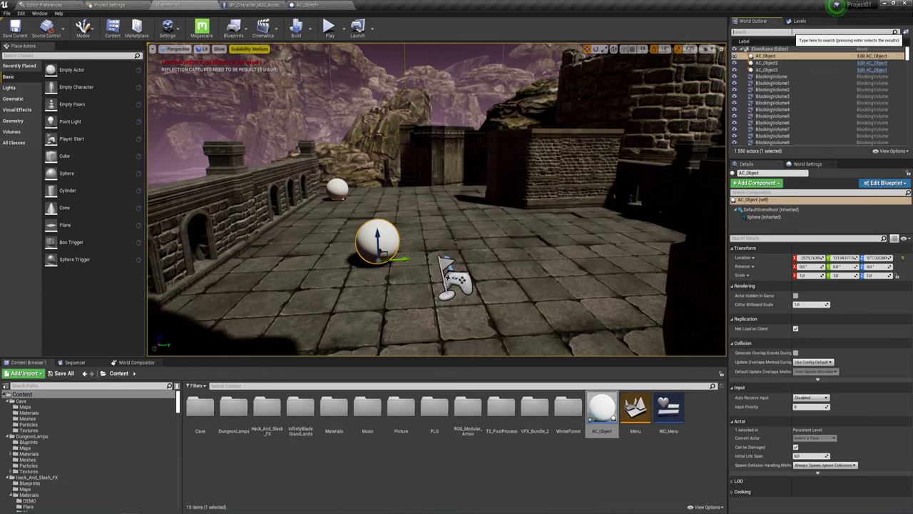
Inspect PostProcessVolume3's PP_Outliner_Inst material weight of 0.1, then switch to the AC_Object blueprint
{"action": "type", "text": "post"}
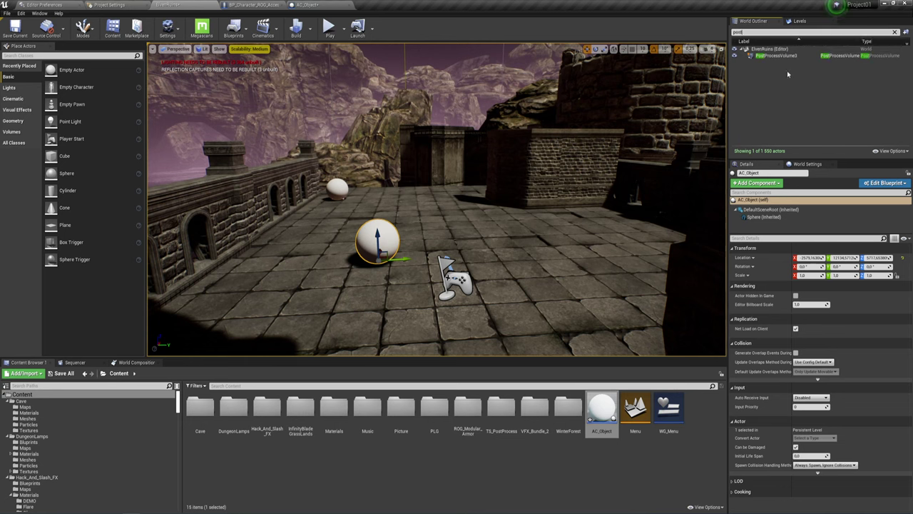
{"action": "left_click", "coordinate": [777, 55]}
{"action": "scroll", "coordinate": [782, 325], "scroll_direction": "down", "scroll_amount": 5}
{"action": "scroll", "coordinate": [782, 325], "scroll_direction": "down", "scroll_amount": 5}
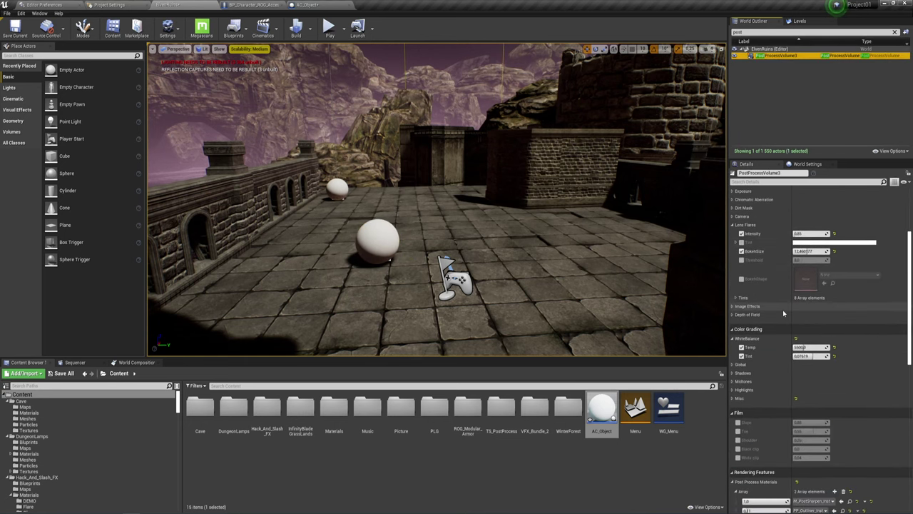
{"action": "scroll", "coordinate": [783, 325], "scroll_direction": "down", "scroll_amount": 5}
{"action": "scroll", "coordinate": [799, 299], "scroll_direction": "down", "scroll_amount": 5}
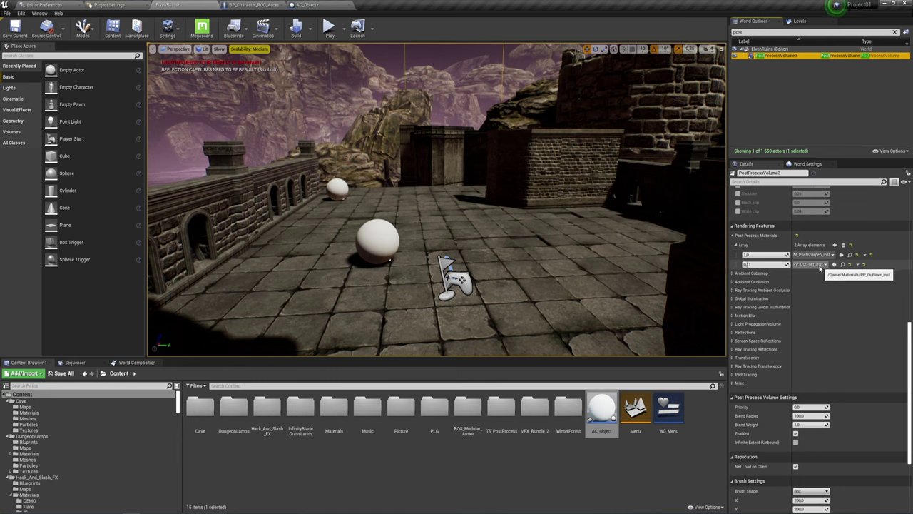
{"action": "left_click", "coordinate": [764, 264]}
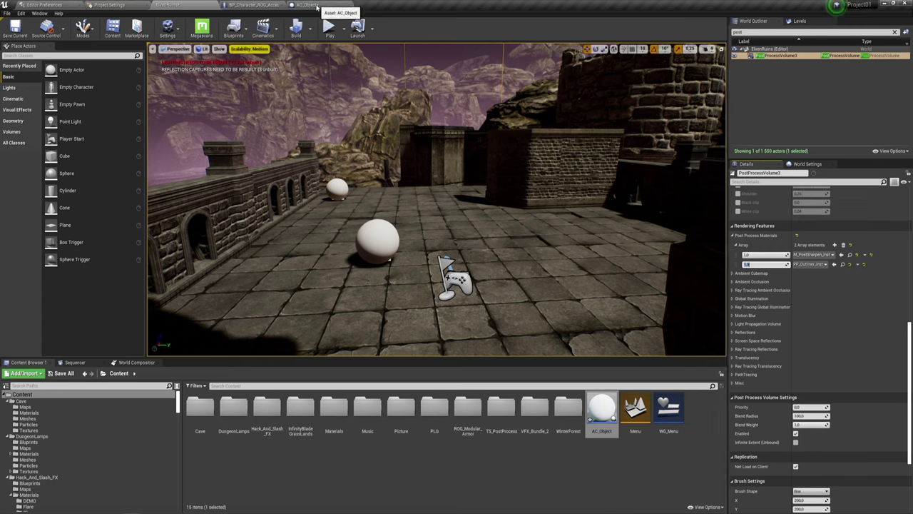
{"action": "left_click", "coordinate": [306, 5]}
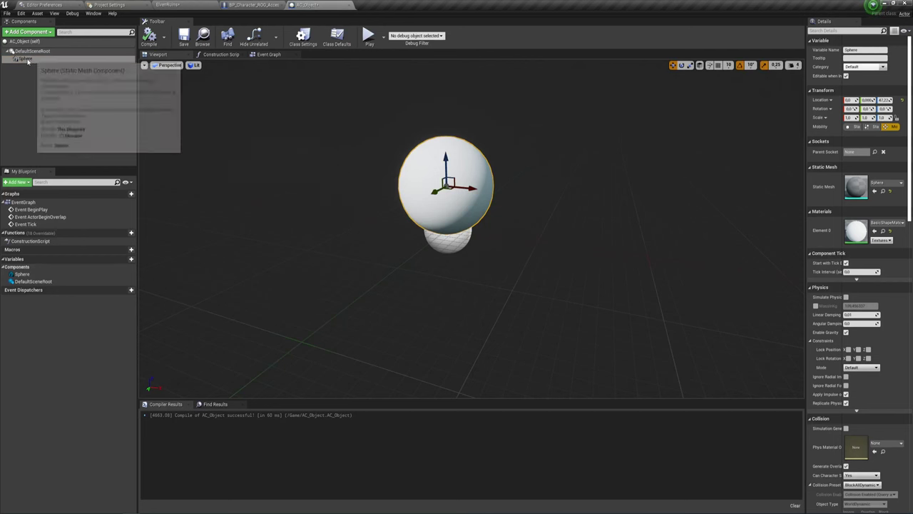
Add a custom event named Outline to the AC_Object event graph
{"action": "left_click", "coordinate": [274, 55]}
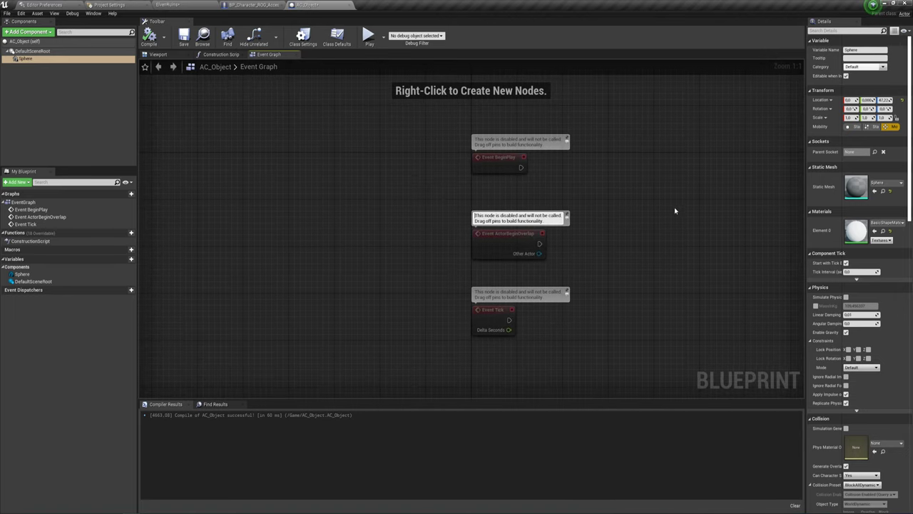
{"action": "mouse_move", "coordinate": [674, 211]}
{"action": "right_mouse_down"}
{"action": "mouse_move", "coordinate": [430, 232]}
{"action": "mouse_move", "coordinate": [422, 202]}
{"action": "mouse_move", "coordinate": [369, 238]}
{"action": "mouse_move", "coordinate": [393, 232]}
{"action": "right_mouse_up"}
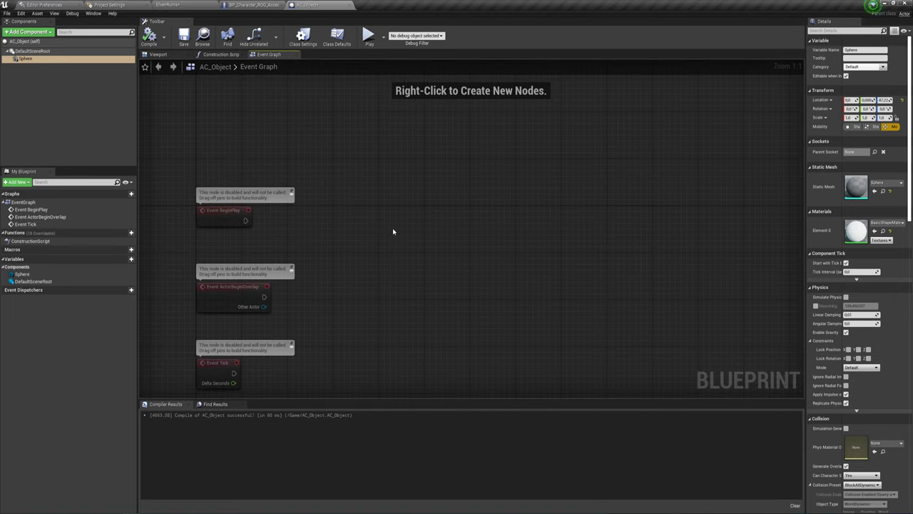
{"action": "right_click", "coordinate": [393, 194]}
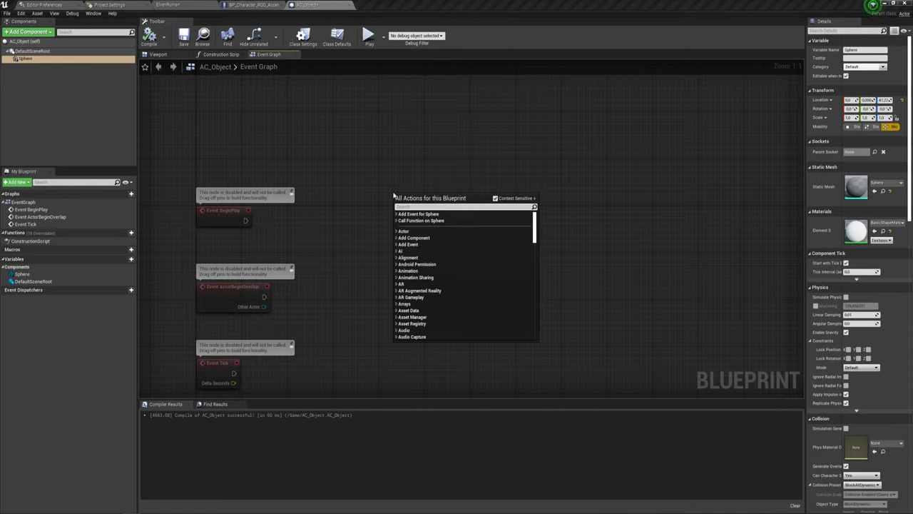
{"action": "type", "text": "Cust"}
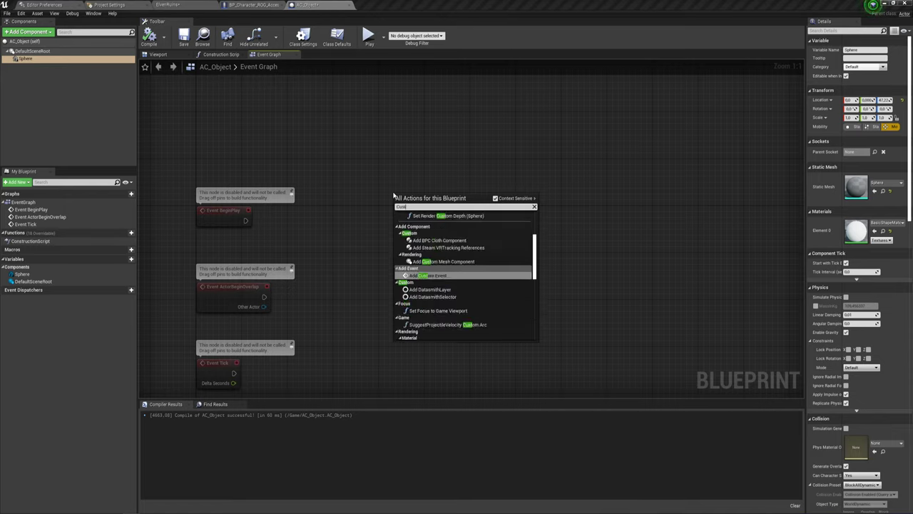
{"action": "left_click", "coordinate": [432, 275]}
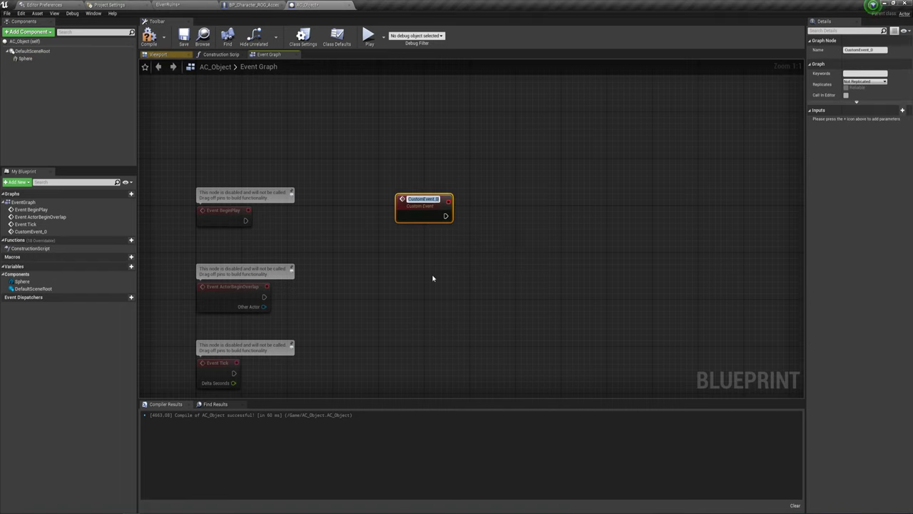
{"action": "type", "text": "Outline"}
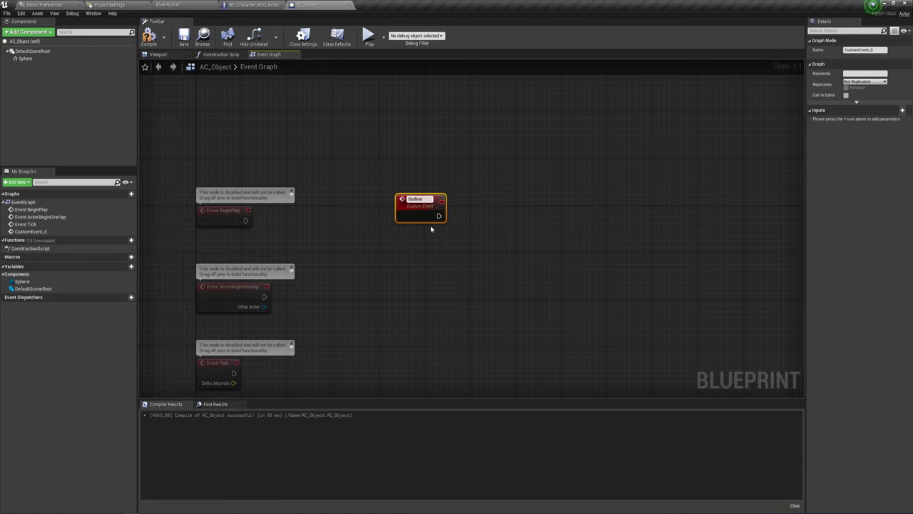
{"action": "key", "text": "Return"}
Add a second custom event named NoOutline
{"action": "right_click_drag", "start_coordinate": [472, 254], "coordinate": [427, 232]}
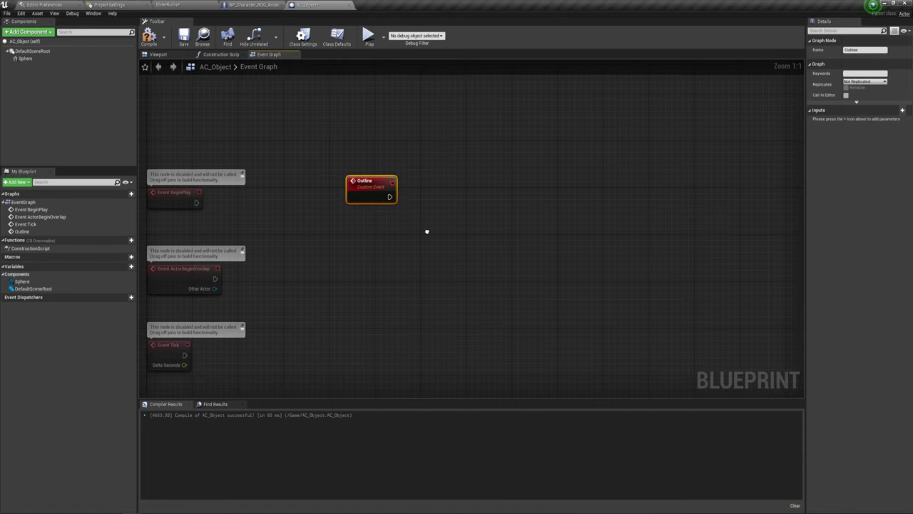
{"action": "right_click", "coordinate": [349, 260]}
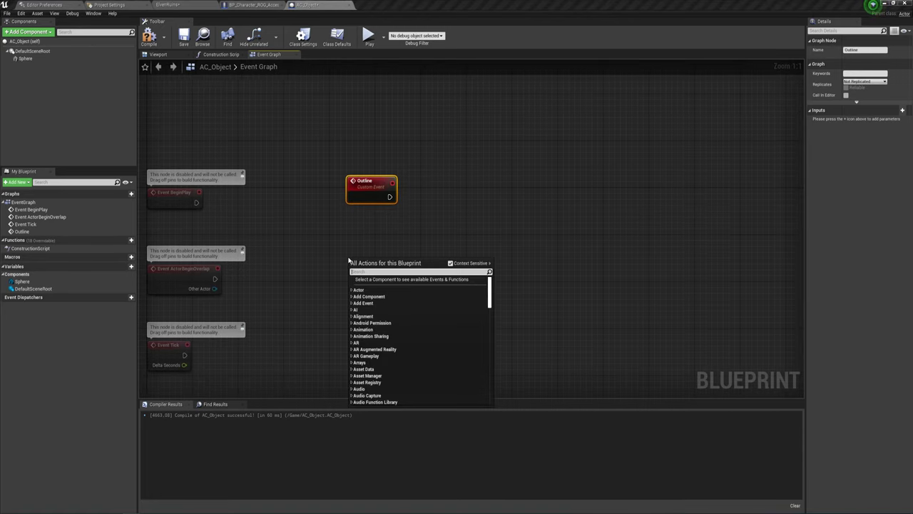
{"action": "type", "text": "Cu"}
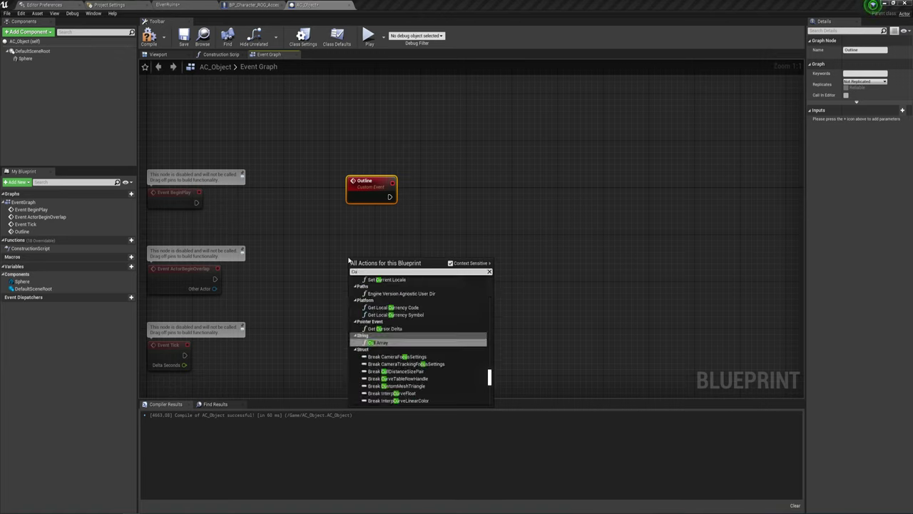
{"action": "type", "text": "st"}
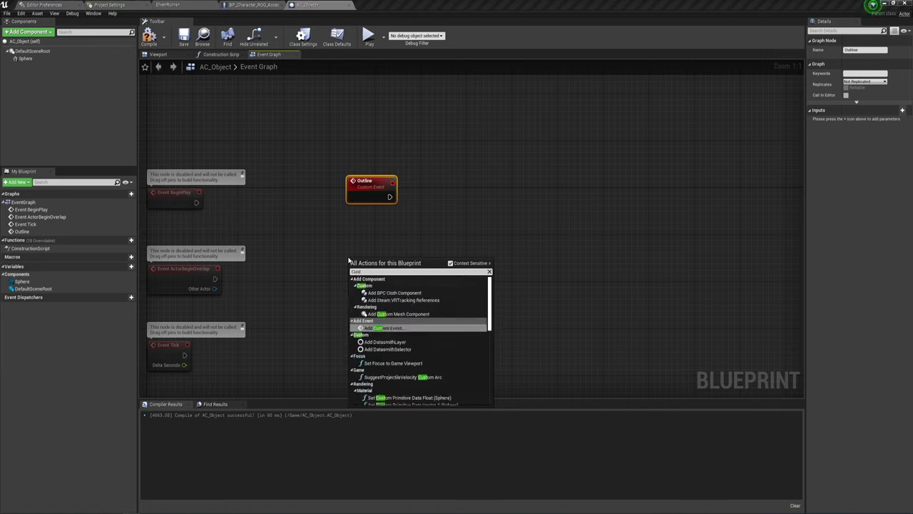
{"action": "key", "text": "Return"}
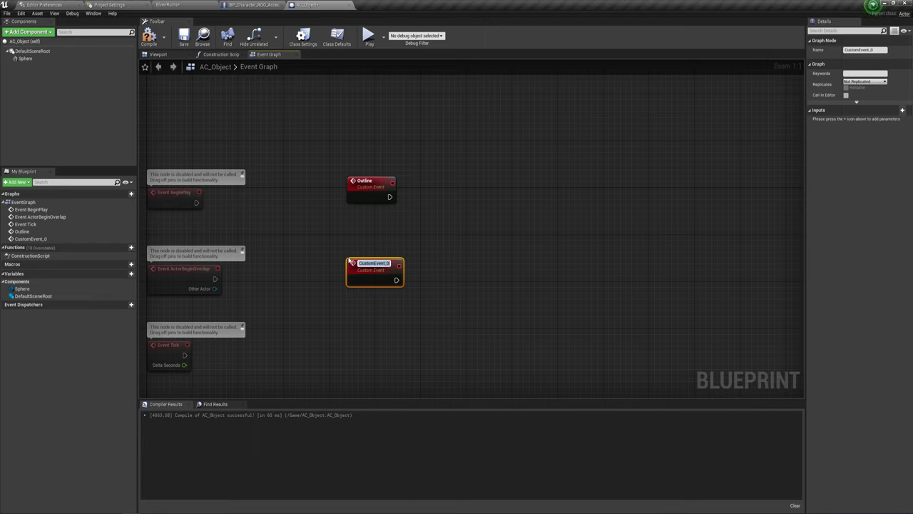
{"action": "type", "text": "NoOutline"}
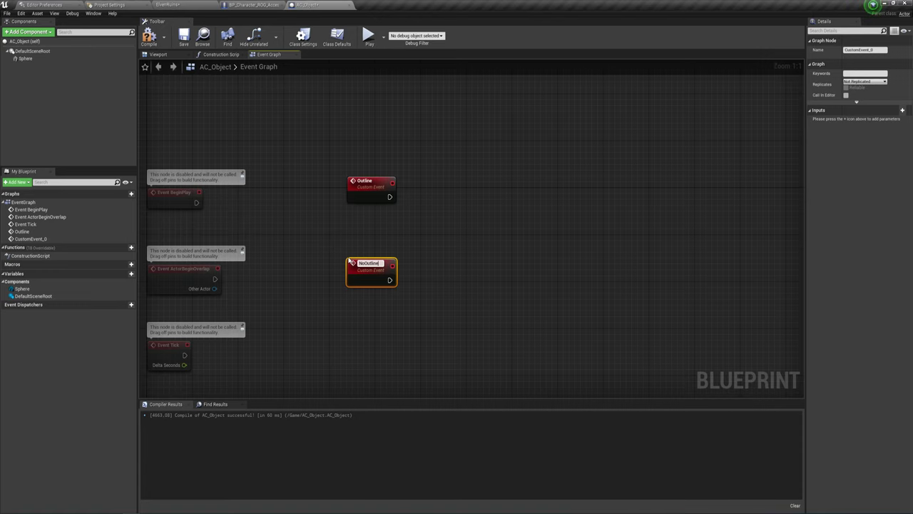
{"action": "key", "text": "Return"}
{"action": "right_click_drag", "start_coordinate": [478, 258], "coordinate": [438, 247]}
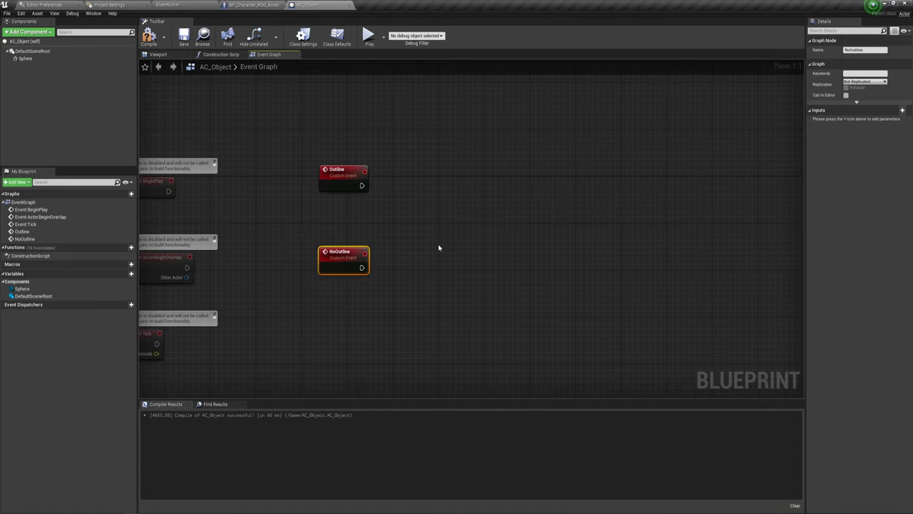
{"action": "right_click_drag", "start_coordinate": [419, 213], "coordinate": [407, 225]}
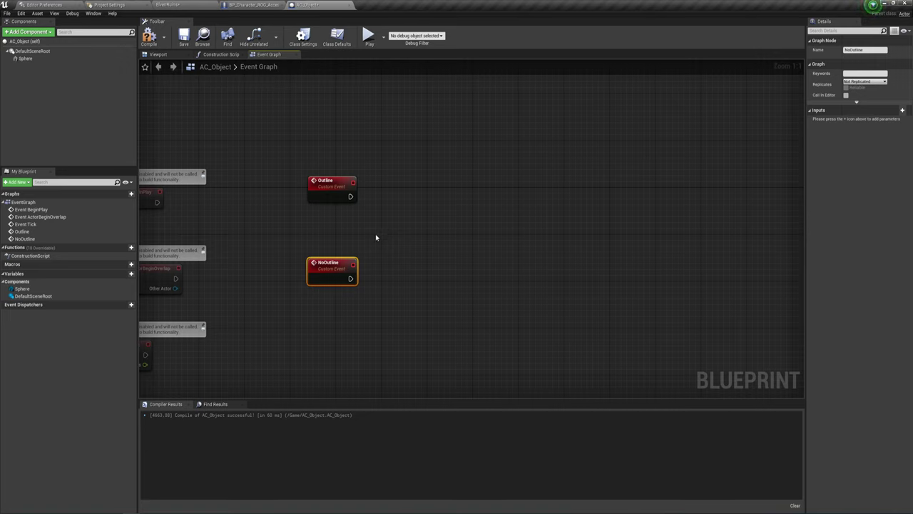
Add a Set Render Custom Depth node for Sphere and paste a duplicate
{"action": "mouse_move", "coordinate": [25, 59]}
{"action": "left_mouse_down"}
{"action": "mouse_move", "coordinate": [342, 234]}
{"action": "mouse_move", "coordinate": [382, 237]}
{"action": "mouse_move", "coordinate": [411, 190]}
{"action": "left_mouse_up"}
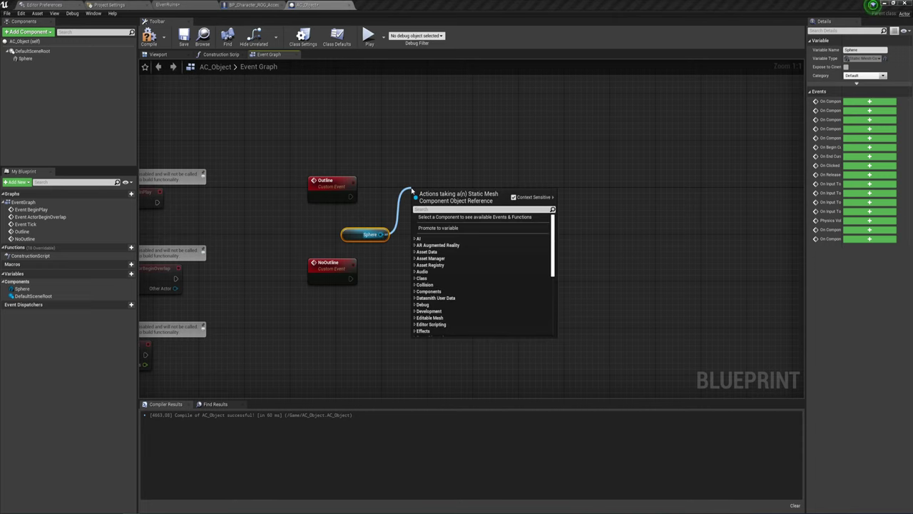
{"action": "type", "text": "set"}
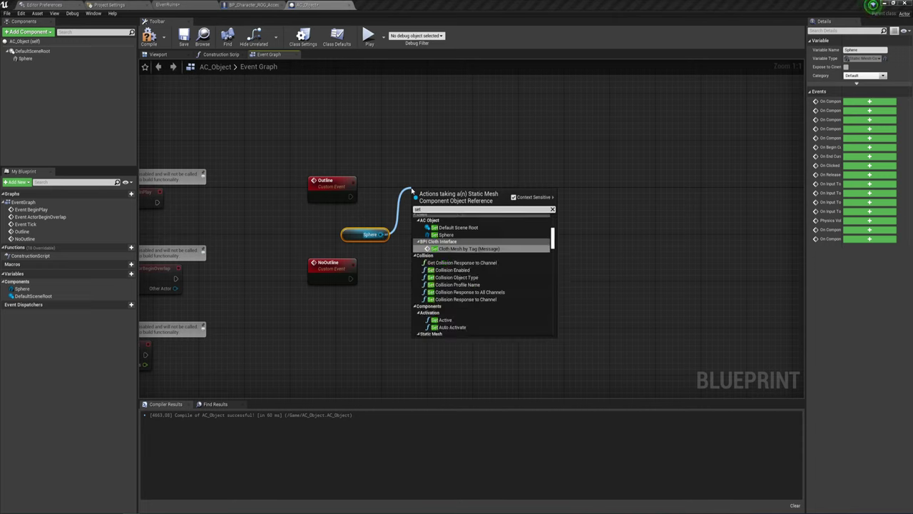
{"action": "type", "text": " render"}
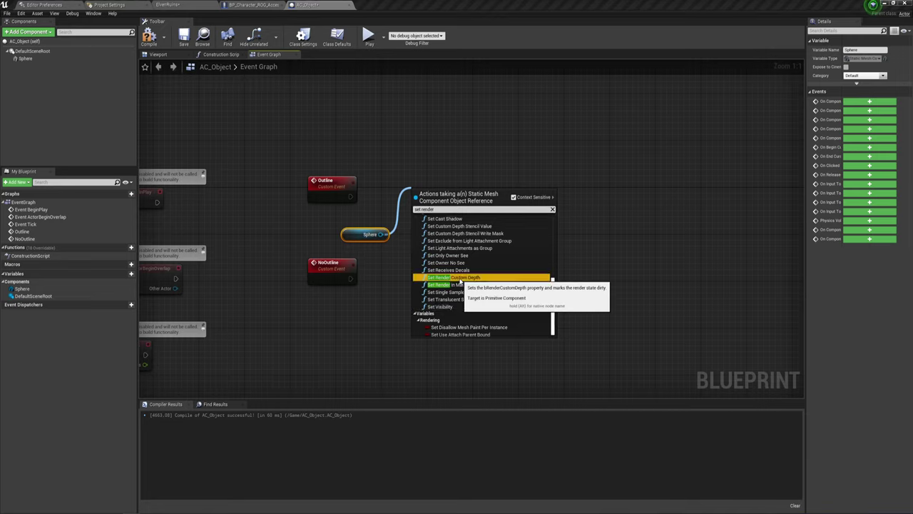
{"action": "left_click", "coordinate": [453, 277]}
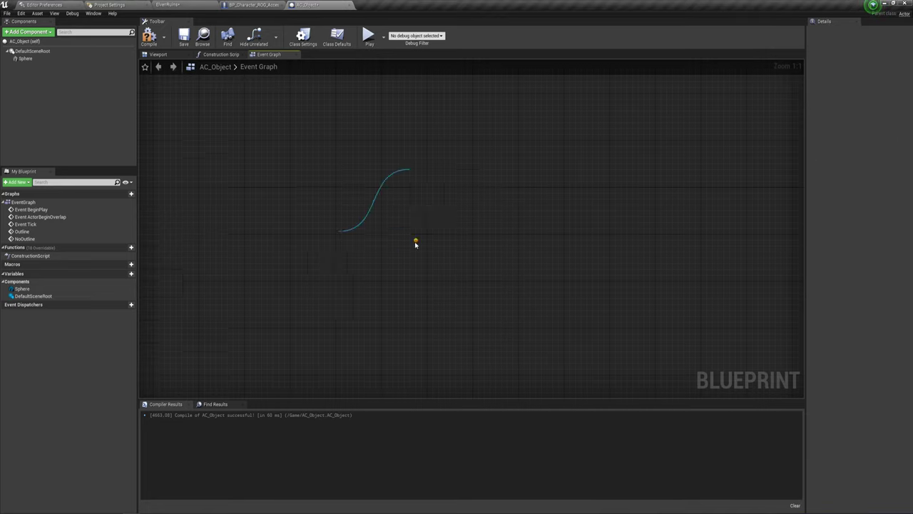
{"action": "key", "text": "ctrl+c"}
{"action": "key", "text": "ctrl+v"}
Wire Outline and NoOutline into the two nodes with Sphere as Target, enabling Value for Outline
{"action": "mouse_move", "coordinate": [451, 252]}
{"action": "left_mouse_down"}
{"action": "mouse_move", "coordinate": [449, 283]}
{"action": "mouse_move", "coordinate": [450, 272]}
{"action": "mouse_move", "coordinate": [352, 280]}
{"action": "left_mouse_up"}
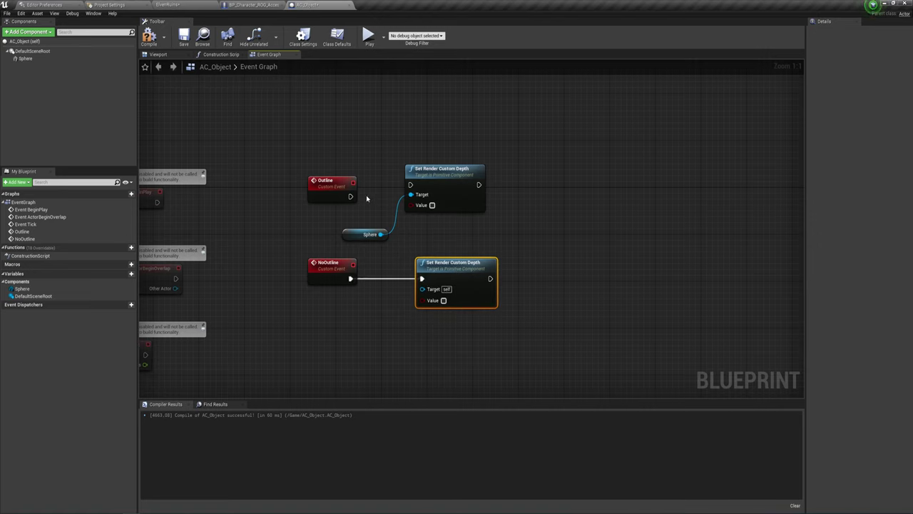
{"action": "left_click_drag", "start_coordinate": [380, 234], "coordinate": [411, 194]}
{"action": "left_click_drag", "start_coordinate": [350, 196], "coordinate": [410, 185]}
{"action": "left_click", "coordinate": [431, 205]}
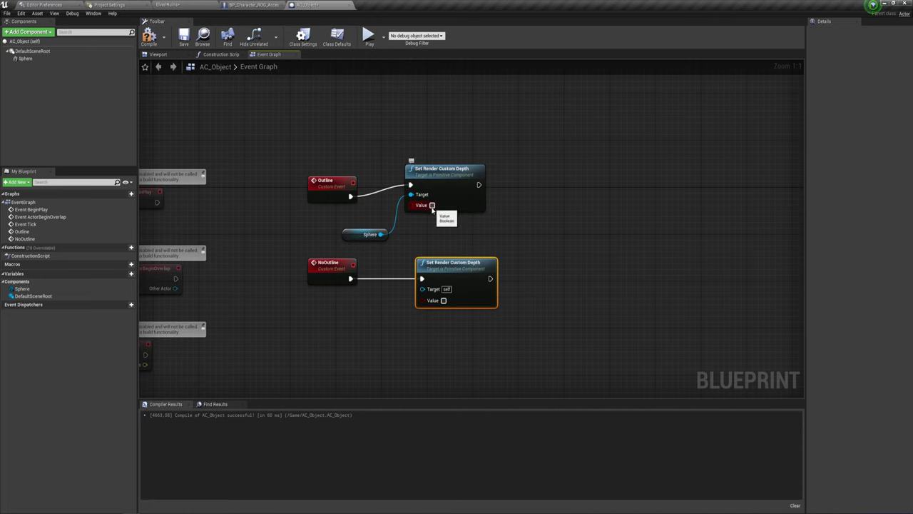
{"action": "left_click_drag", "start_coordinate": [380, 234], "coordinate": [422, 289]}
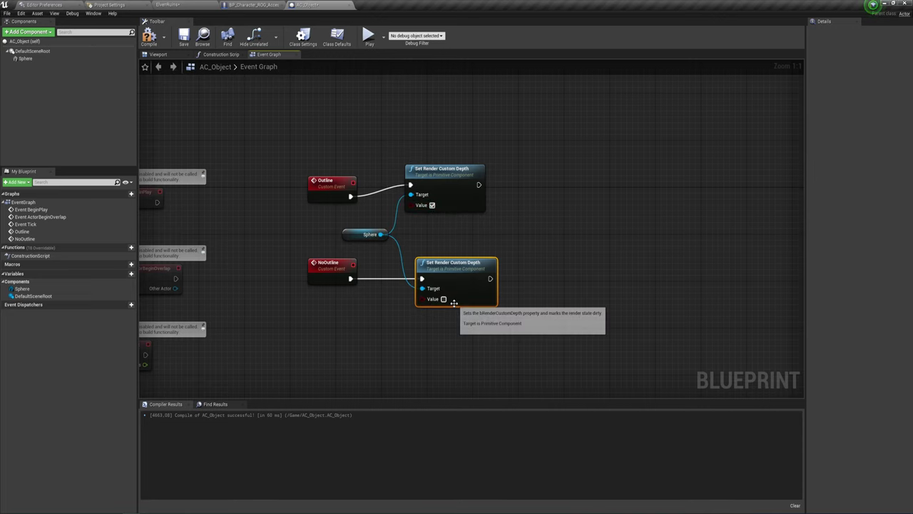
{"action": "mouse_move", "coordinate": [539, 229]}
{"action": "right_mouse_down"}
{"action": "mouse_move", "coordinate": [475, 222]}
{"action": "mouse_move", "coordinate": [467, 232]}
{"action": "right_mouse_up"}
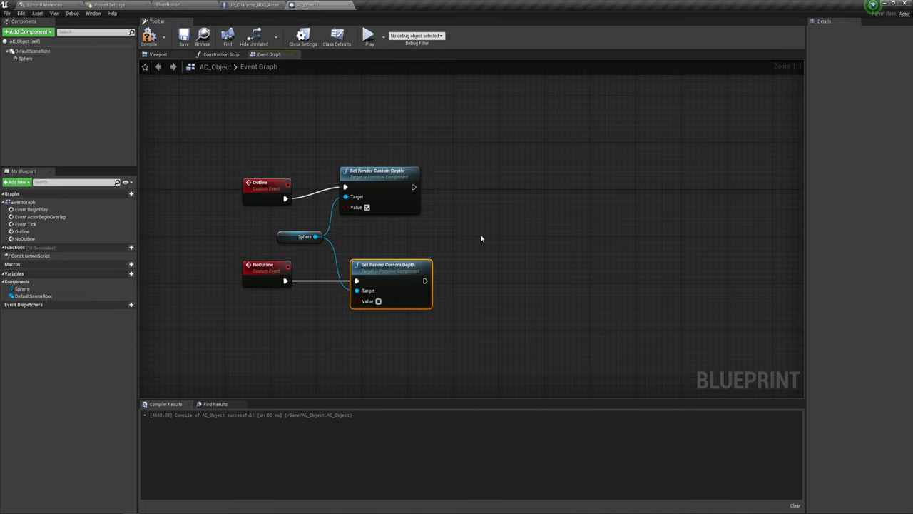
{"action": "right_click_drag", "start_coordinate": [463, 221], "coordinate": [446, 216]}
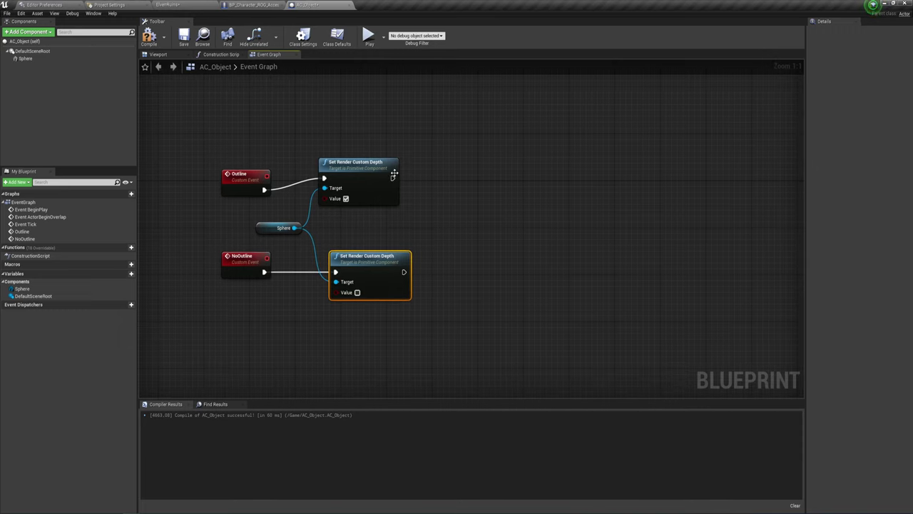
Add a Delay node after Outline's Set Render Custom Depth node
{"action": "left_click_drag", "start_coordinate": [392, 178], "coordinate": [468, 178]}
{"action": "type", "text": "dela"}
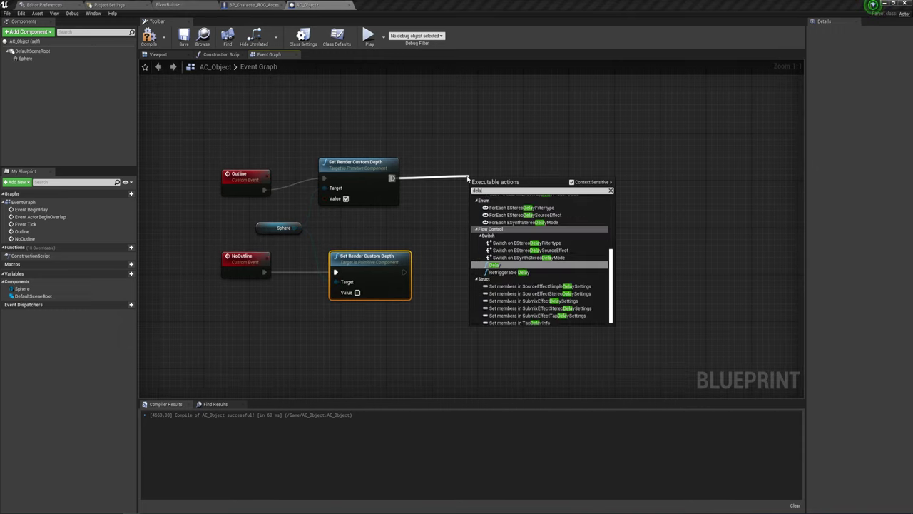
{"action": "type", "text": "y"}
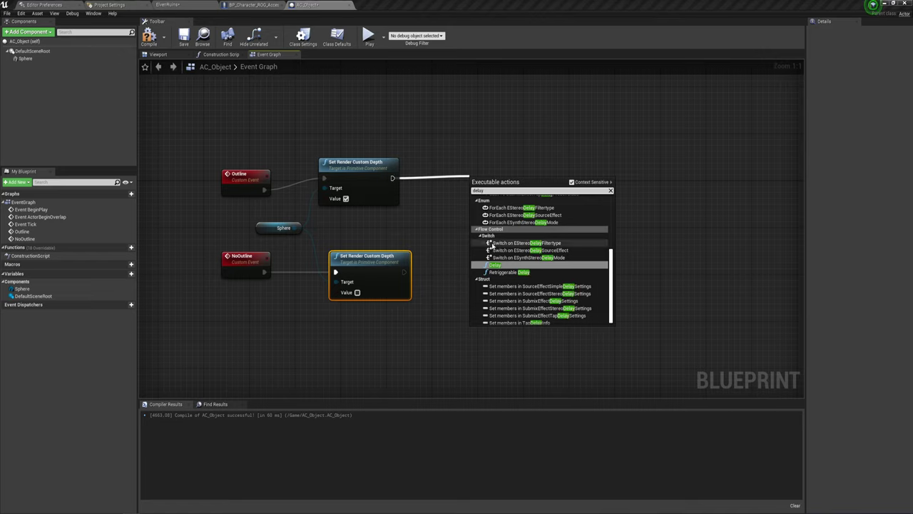
{"action": "left_click", "coordinate": [494, 264]}
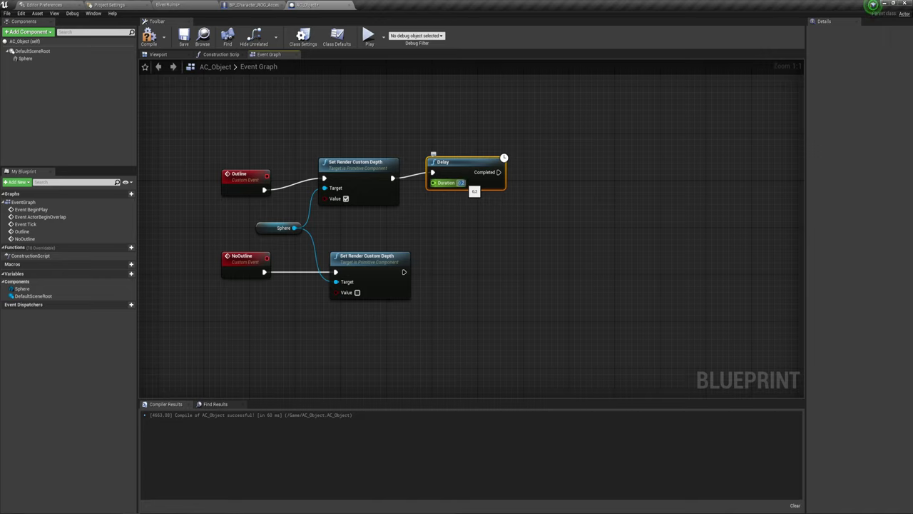
{"action": "type", "text": "1"}
{"action": "key", "text": "Return"}
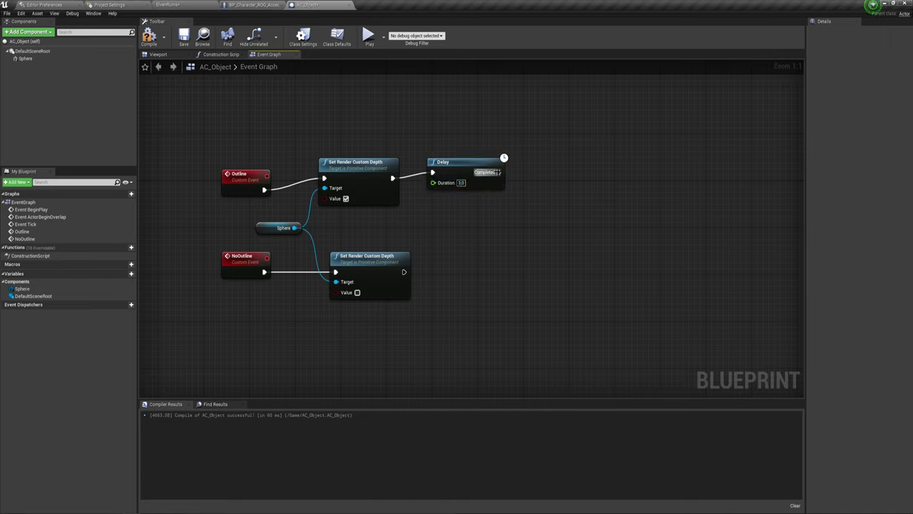
Call No Outline from the Delay's Completed pin and line the nodes up in a row
{"action": "left_click_drag", "start_coordinate": [498, 172], "coordinate": [537, 168]}
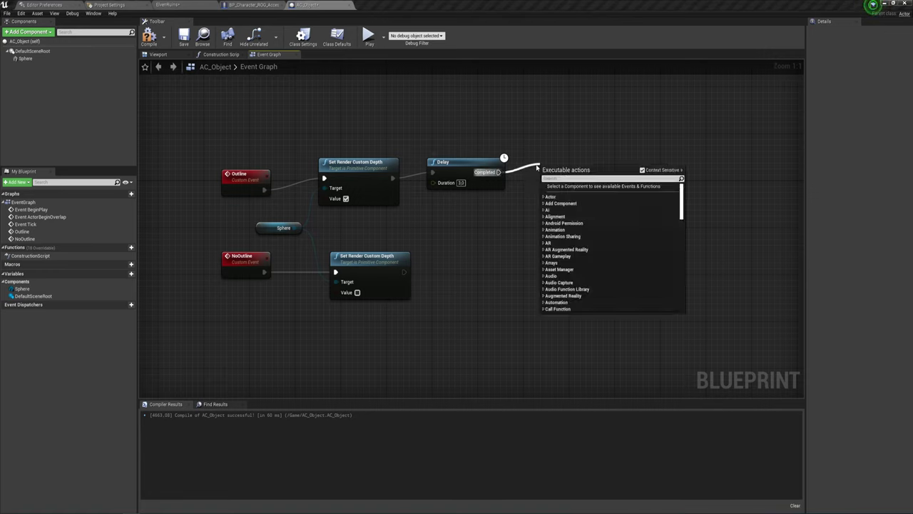
{"action": "type", "text": "no"}
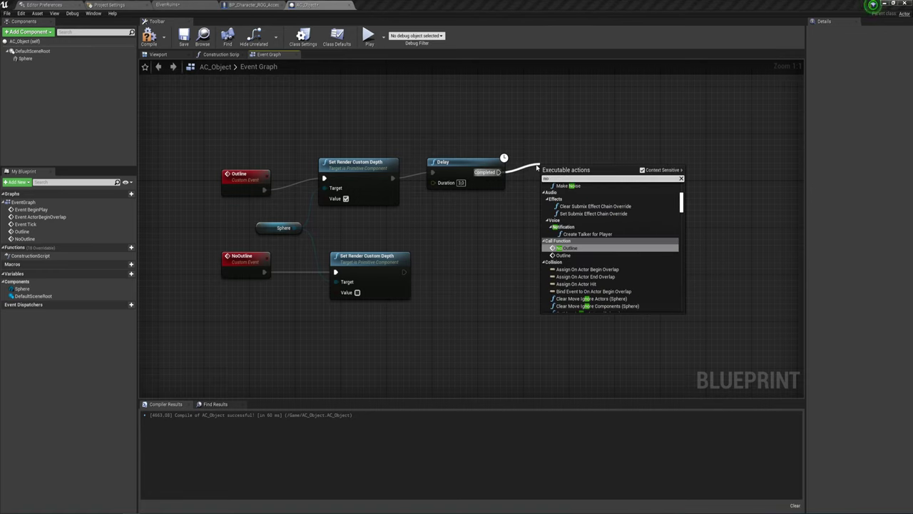
{"action": "key", "text": "Return"}
{"action": "left_click_drag", "start_coordinate": [547, 169], "coordinate": [530, 156]}
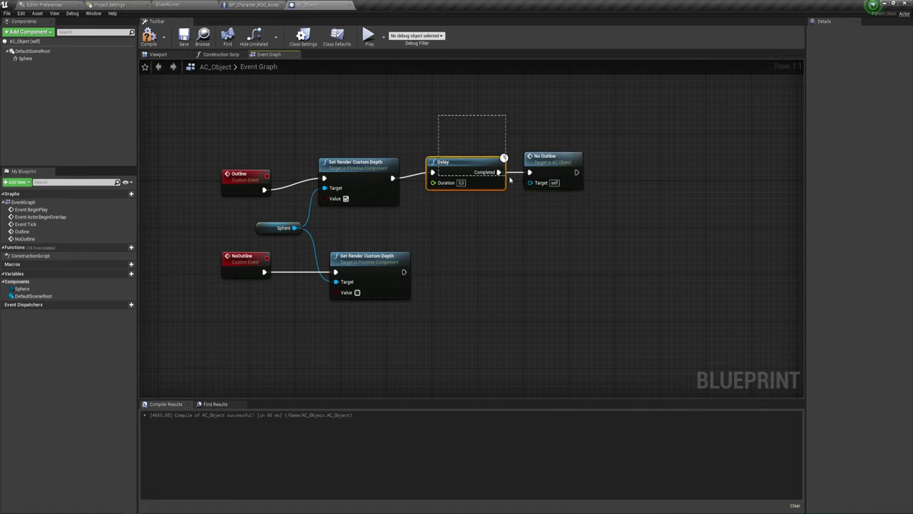
{"action": "left_click_drag", "start_coordinate": [549, 138], "coordinate": [460, 170]}
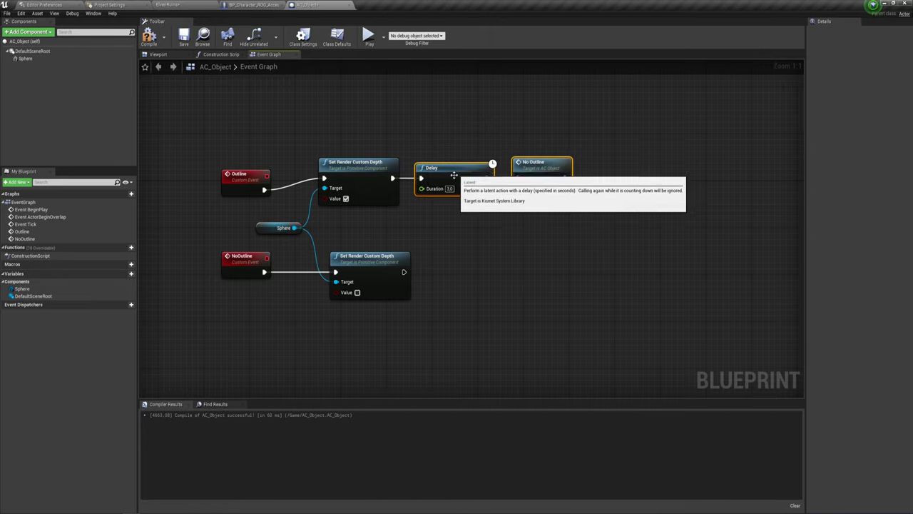
{"action": "left_click", "coordinate": [429, 224]}
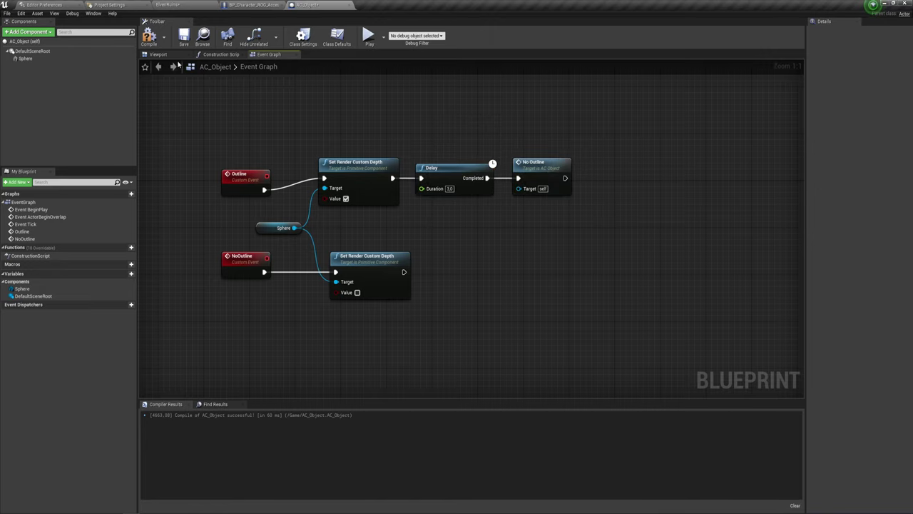
{"action": "right_click_drag", "start_coordinate": [311, 151], "coordinate": [318, 184]}
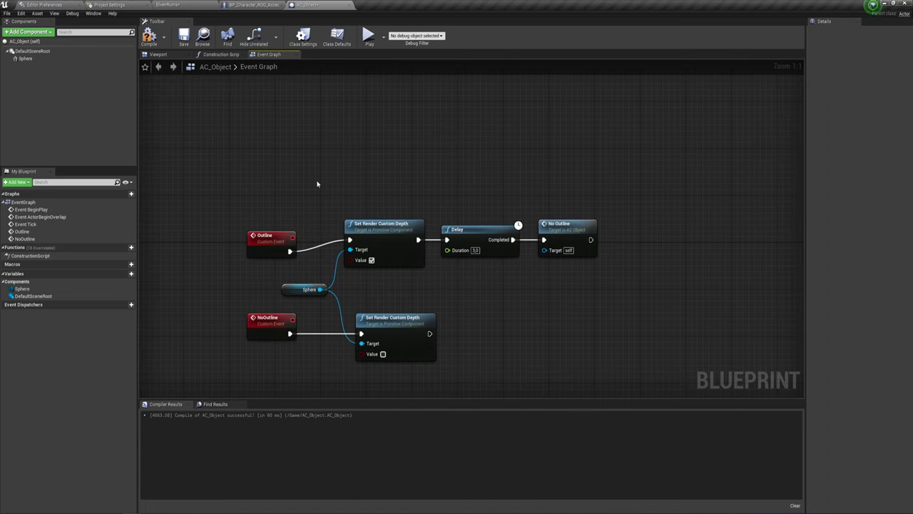
Compile AC_Object, then switch to the BP_Character_ROG_Accessories blueprint
{"action": "left_click", "coordinate": [150, 35]}
{"action": "left_click", "coordinate": [184, 3]}
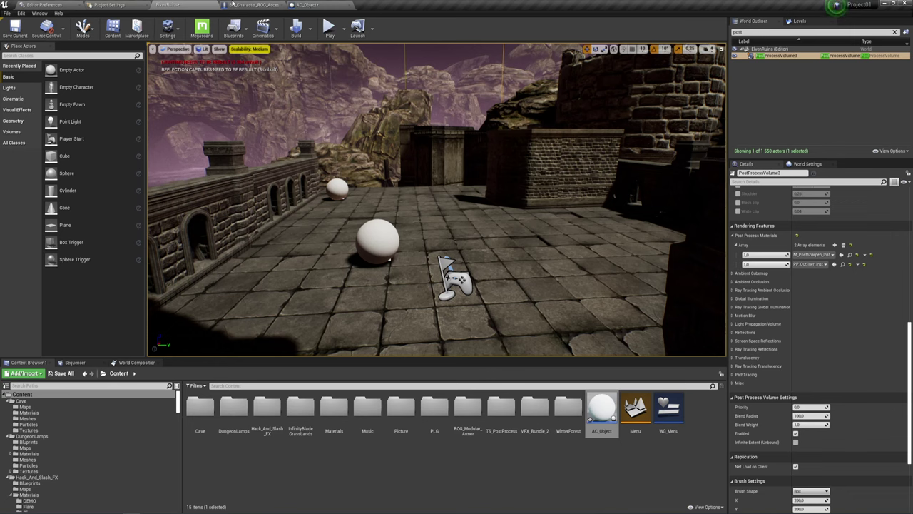
{"action": "left_click", "coordinate": [246, 5]}
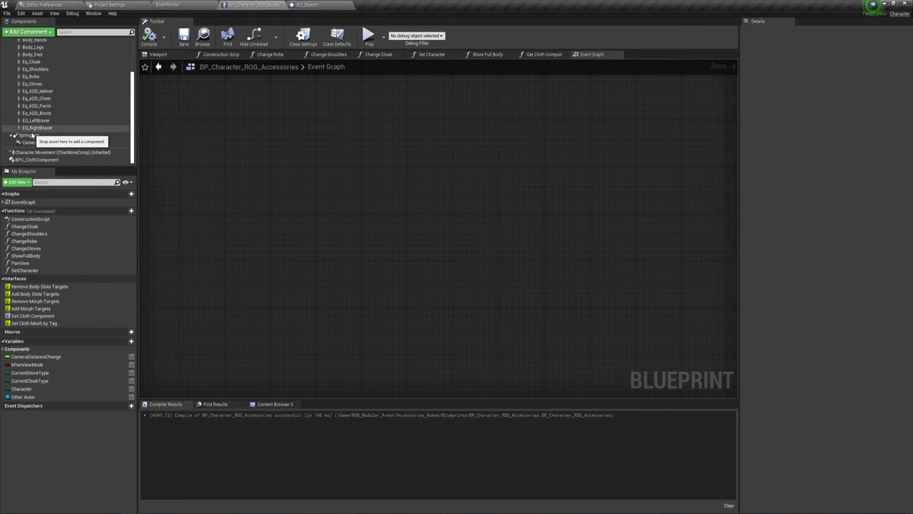
With Mesh selected, add a Sphere Collision component, then go back to the ElvenRuins level
{"action": "scroll", "coordinate": [35, 107], "scroll_direction": "up", "scroll_amount": 5}
{"action": "double_click", "coordinate": [28, 65]}
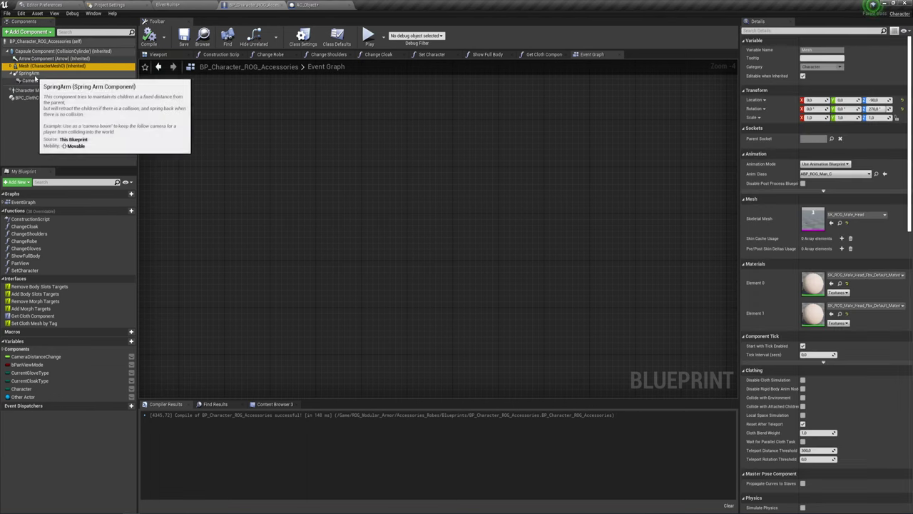
{"action": "left_click", "coordinate": [36, 32]}
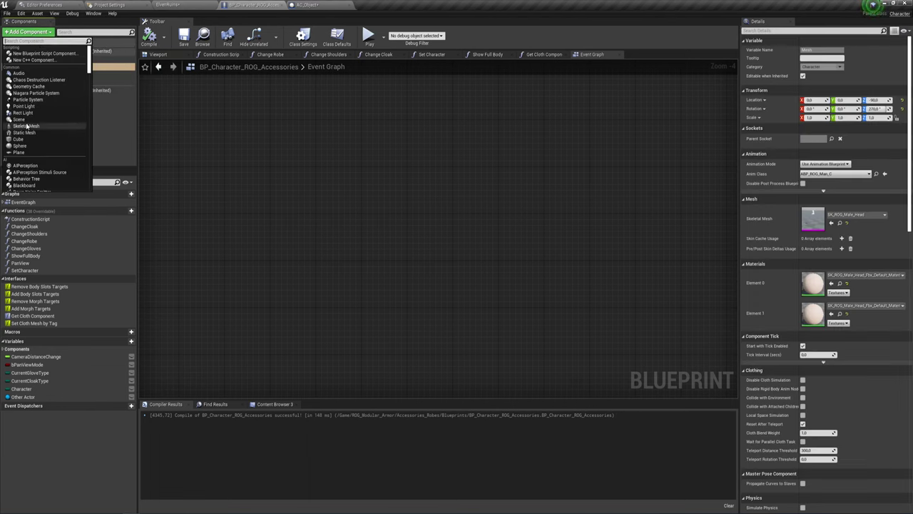
{"action": "scroll", "coordinate": [27, 125], "scroll_direction": "down", "scroll_amount": 3}
{"action": "scroll", "coordinate": [26, 125], "scroll_direction": "down", "scroll_amount": 2}
{"action": "scroll", "coordinate": [26, 125], "scroll_direction": "down", "scroll_amount": 3}
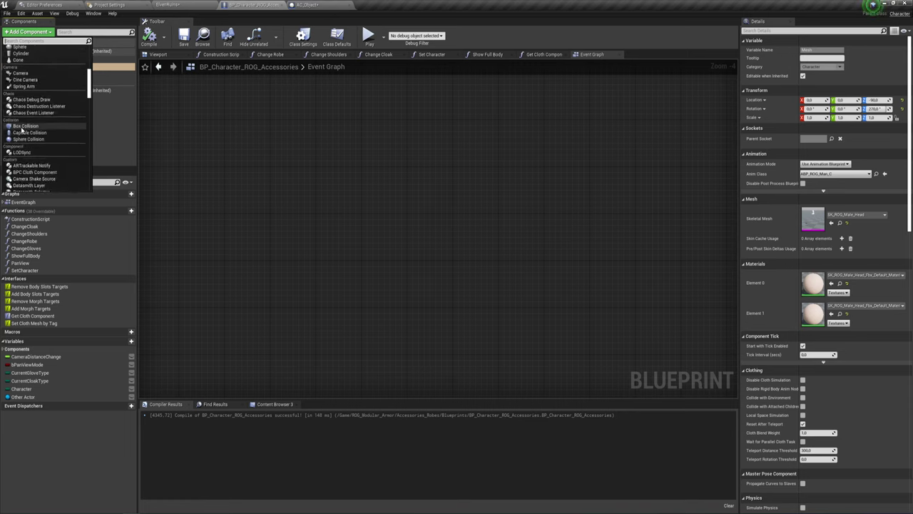
{"action": "left_click", "coordinate": [26, 139]}
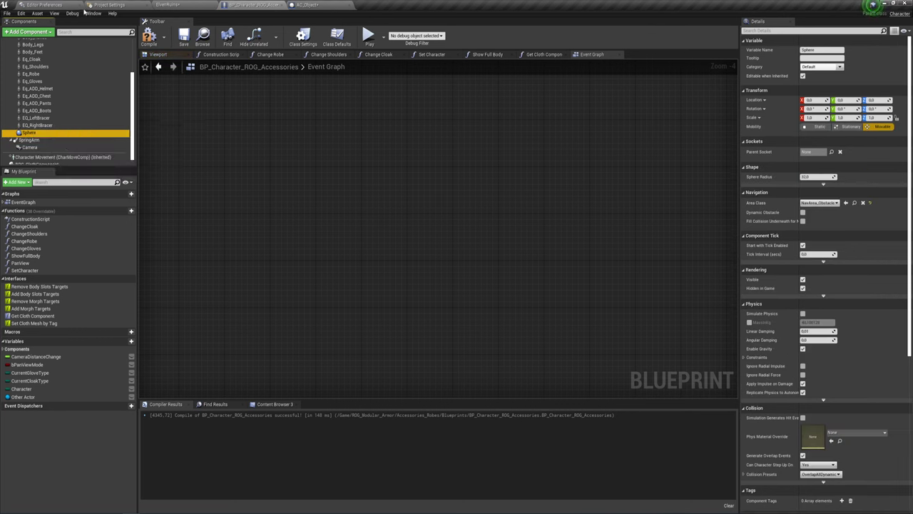
{"action": "left_click", "coordinate": [170, 4]}
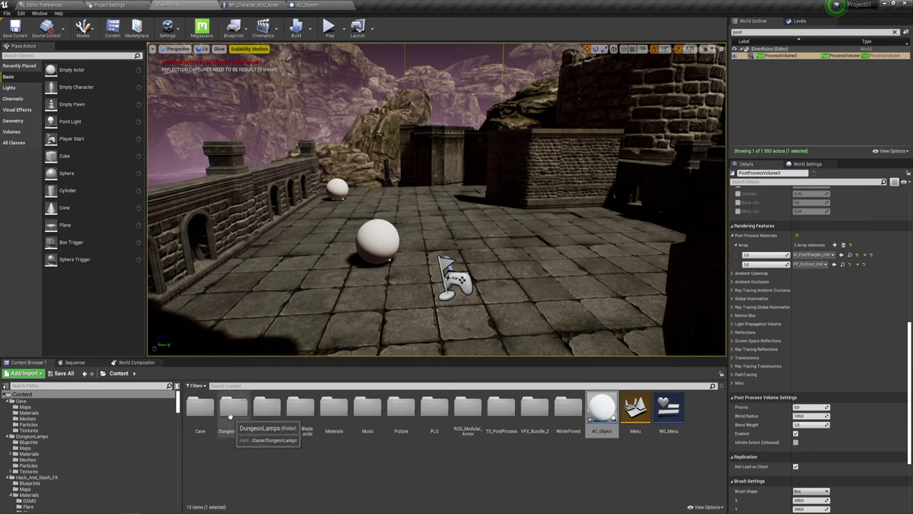
Select SM_VFX_Cylinder in Hack_And_Slash_FX > Meshes and add it as a static mesh component
{"action": "double_click", "coordinate": [266, 421]}
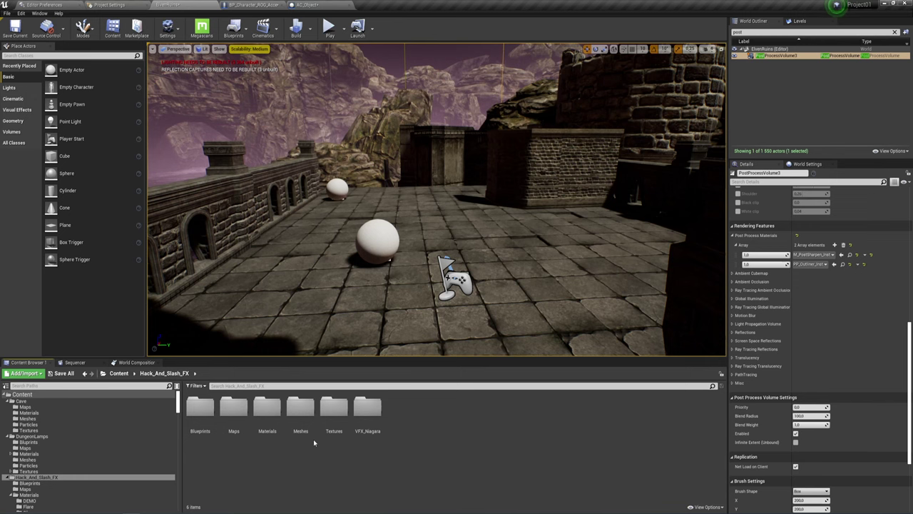
{"action": "double_click", "coordinate": [301, 408]}
{"action": "left_click", "coordinate": [238, 409]}
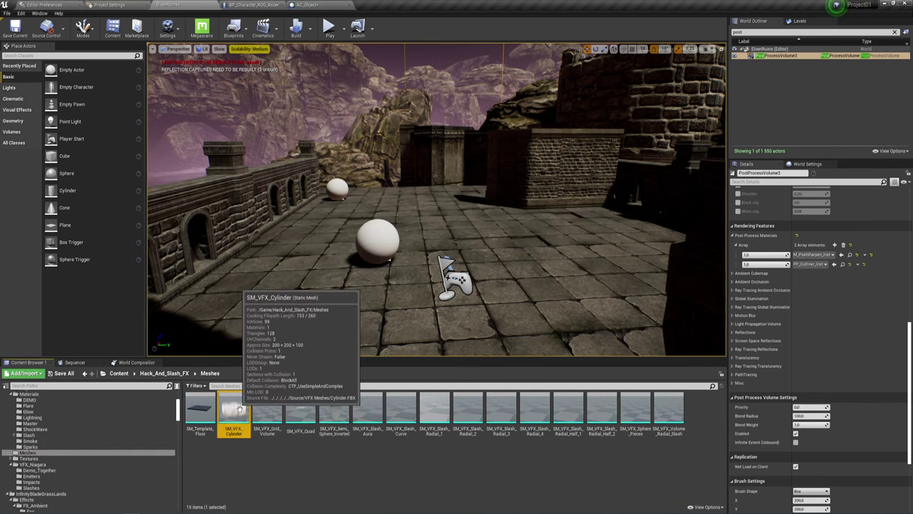
{"action": "left_click", "coordinate": [255, 4]}
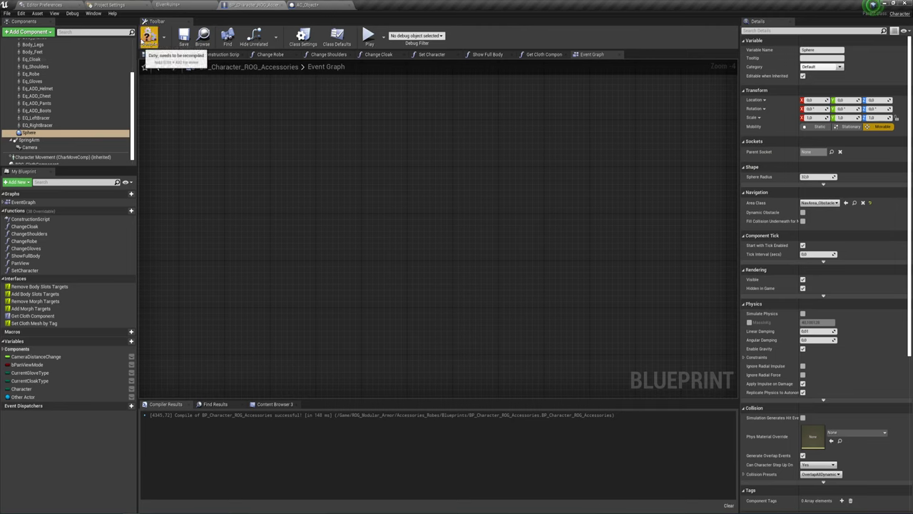
{"action": "left_click", "coordinate": [28, 32]}
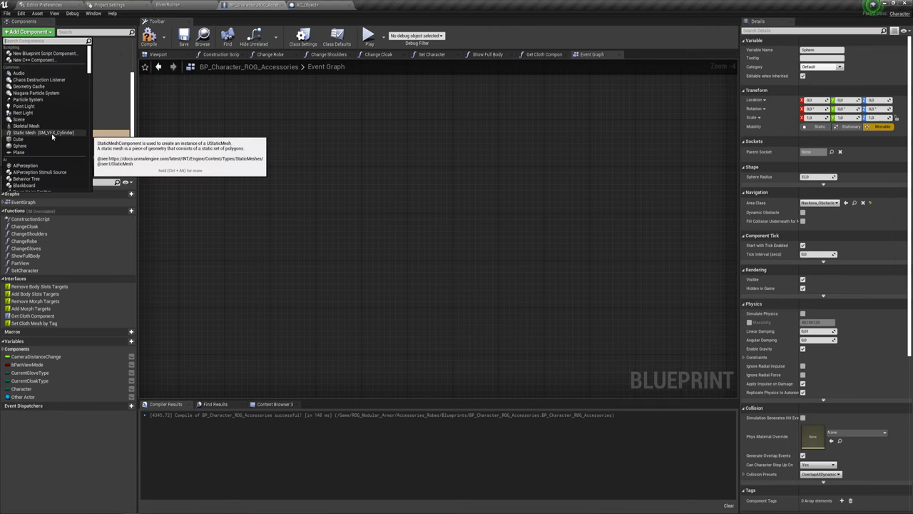
{"action": "left_click", "coordinate": [52, 133]}
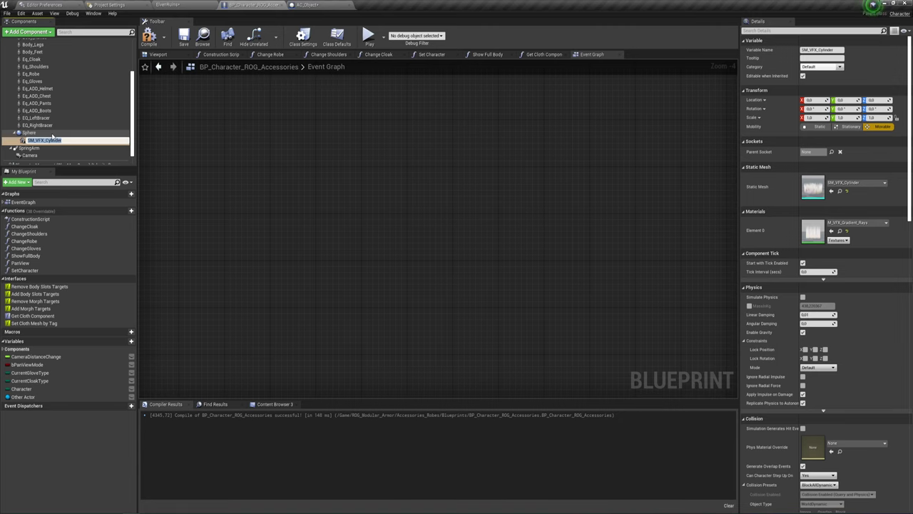
{"action": "left_click", "coordinate": [28, 132]}
Move SM_VFX_Cylinder under Sphere in the component hierarchy and show the Viewport preview
{"action": "left_click", "coordinate": [32, 141]}
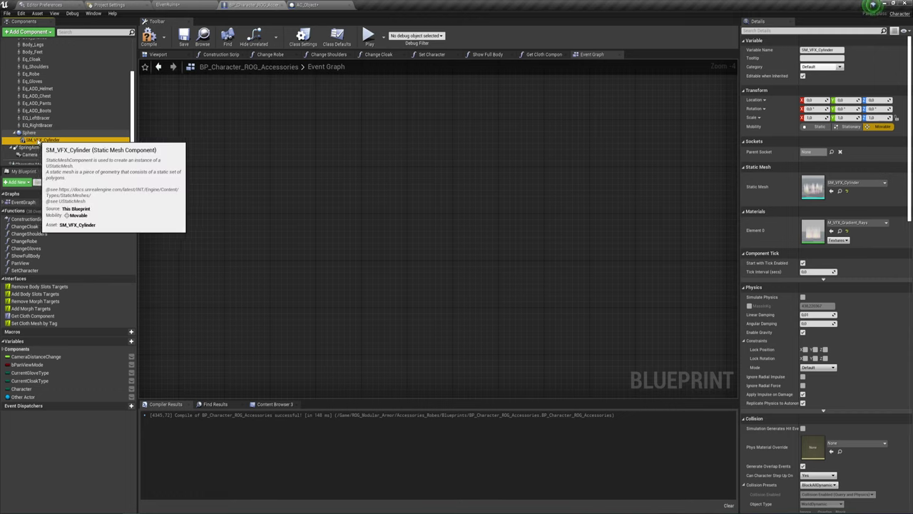
{"action": "left_click_drag", "start_coordinate": [39, 142], "coordinate": [50, 70]}
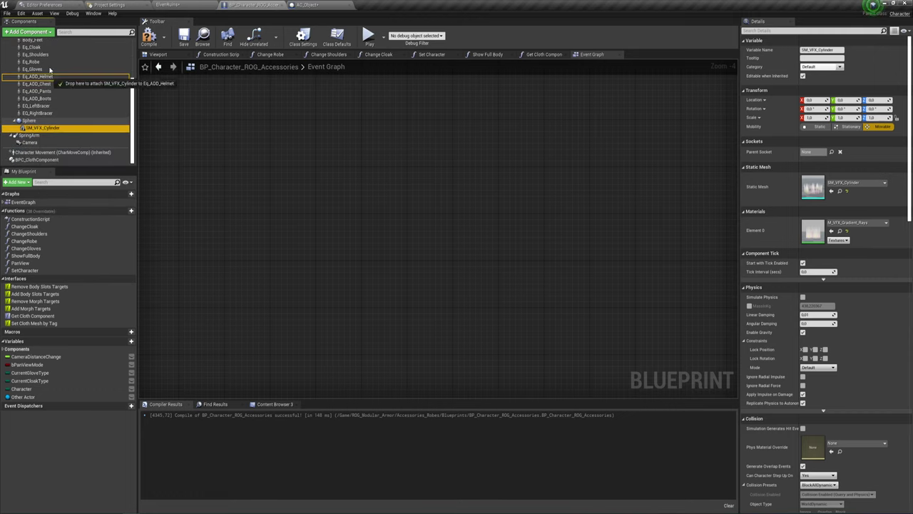
{"action": "left_click_drag", "start_coordinate": [50, 69], "coordinate": [32, 50]}
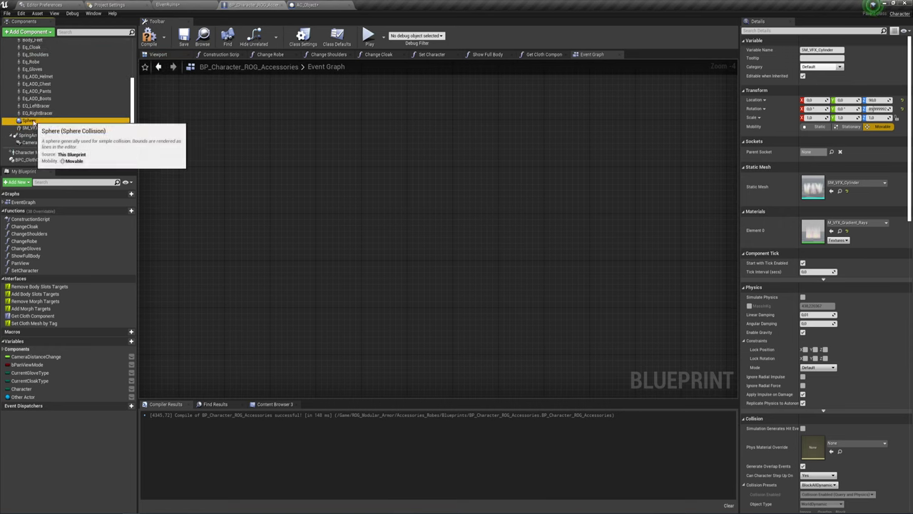
{"action": "left_click", "coordinate": [29, 121]}
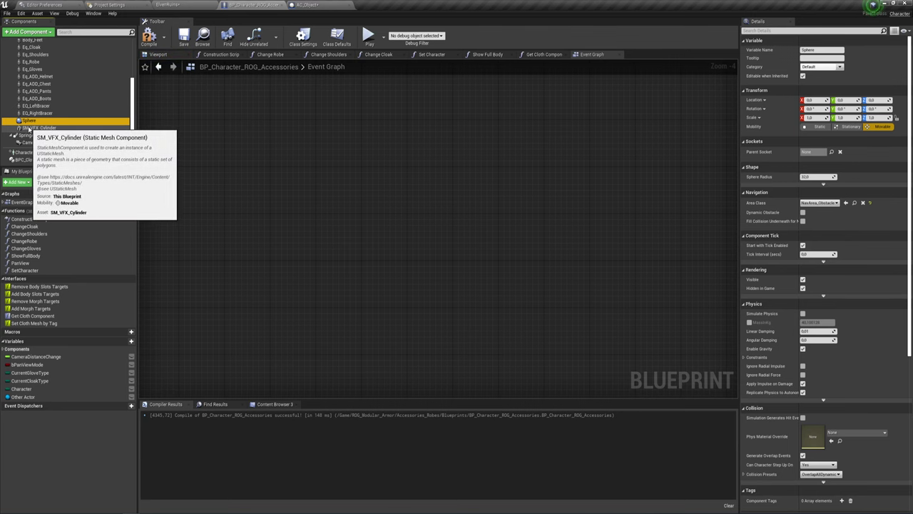
{"action": "left_click", "coordinate": [32, 128]}
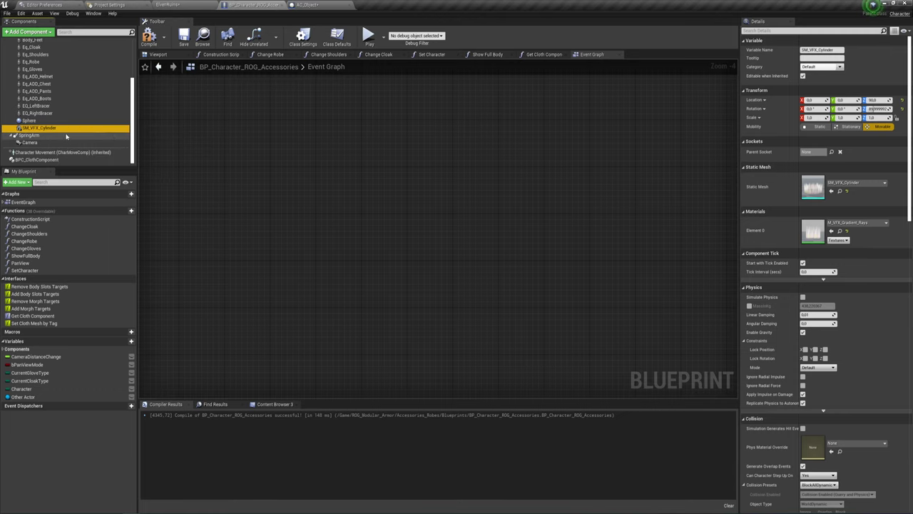
{"action": "left_click", "coordinate": [159, 68]}
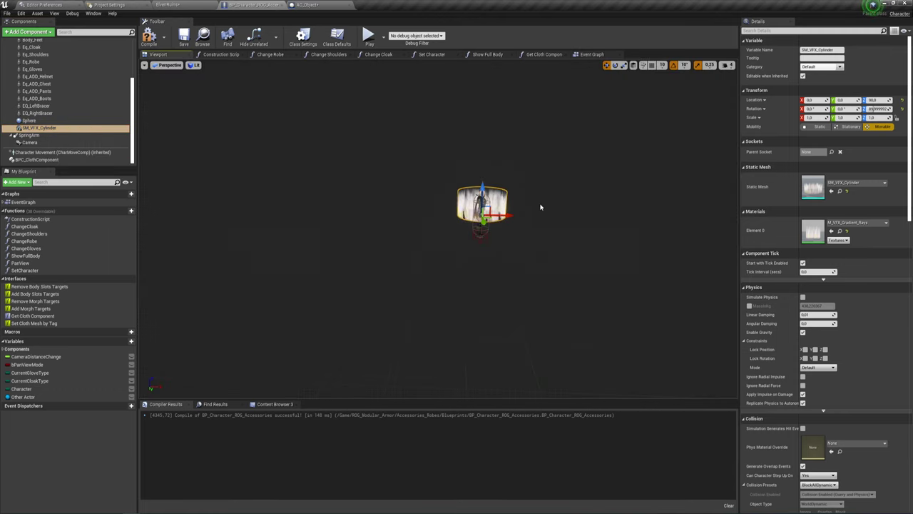
Lower the VFX cylinder below the character's feet and stretch it about three times taller
{"action": "left_click_drag", "start_coordinate": [540, 207], "coordinate": [546, 164]}
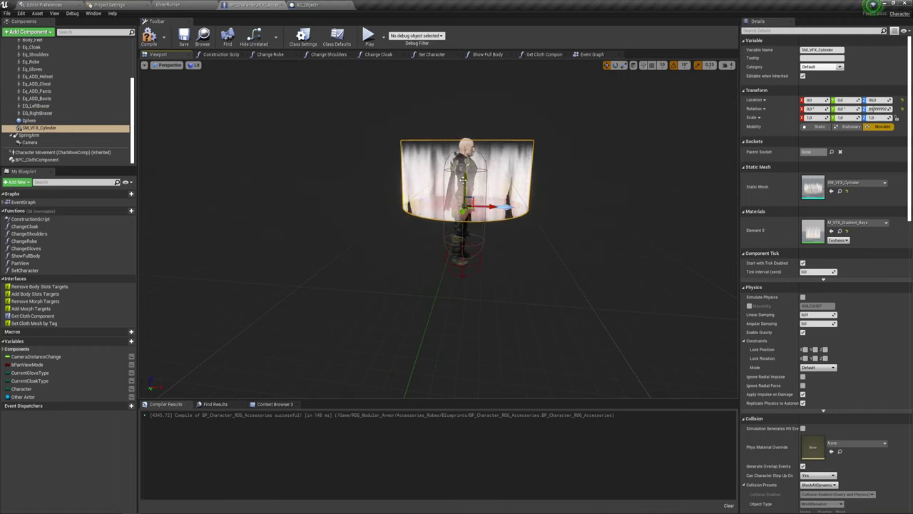
{"action": "left_click_drag", "start_coordinate": [462, 180], "coordinate": [463, 326]}
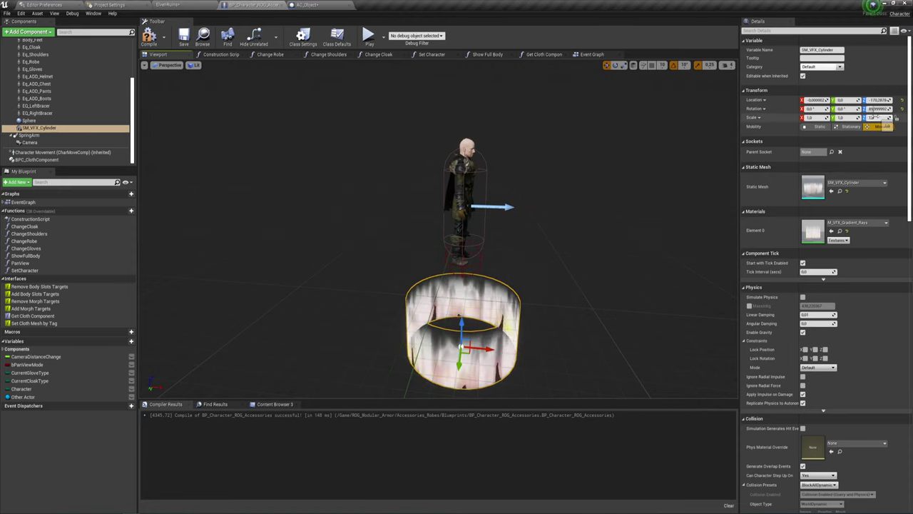
{"action": "left_click_drag", "start_coordinate": [876, 117], "coordinate": [893, 117]}
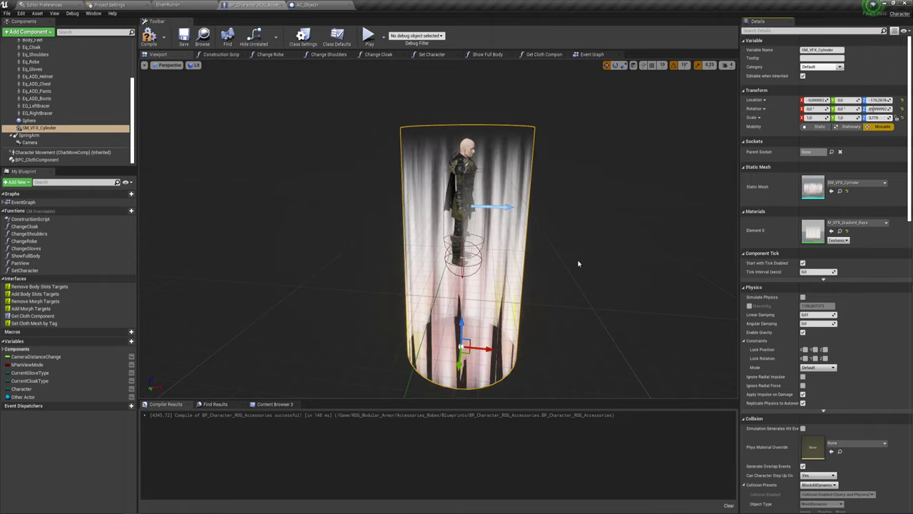
{"action": "right_click_drag", "start_coordinate": [578, 264], "coordinate": [564, 271]}
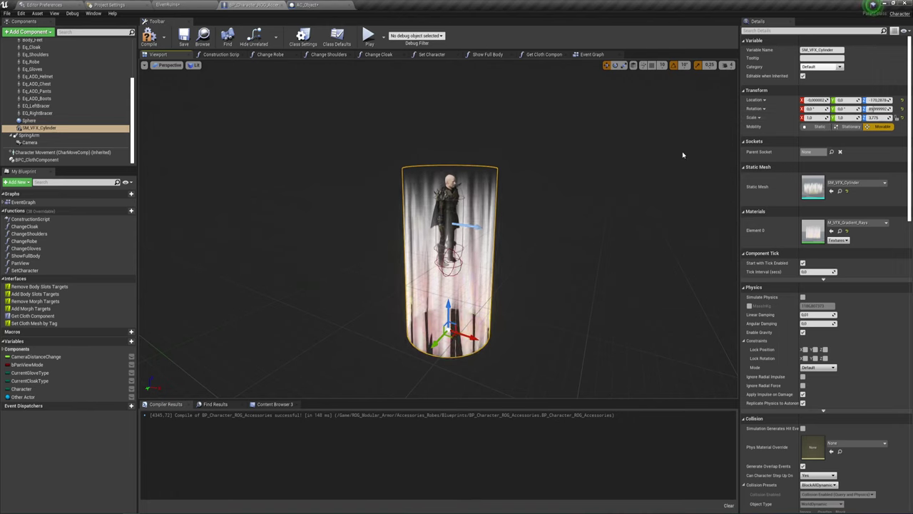
{"action": "scroll", "coordinate": [797, 273], "scroll_direction": "down", "scroll_amount": 3}
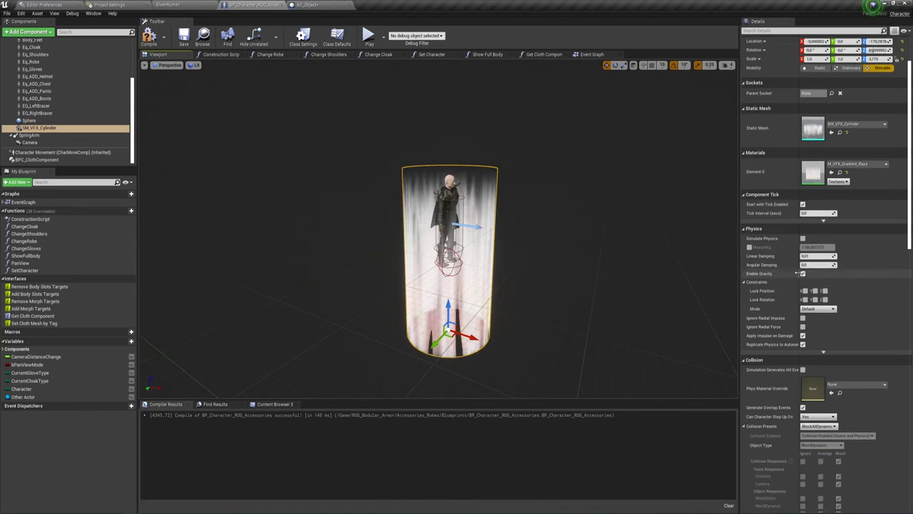
{"action": "scroll", "coordinate": [797, 273], "scroll_direction": "down", "scroll_amount": 6}
{"action": "scroll", "coordinate": [801, 348], "scroll_direction": "down", "scroll_amount": 6}
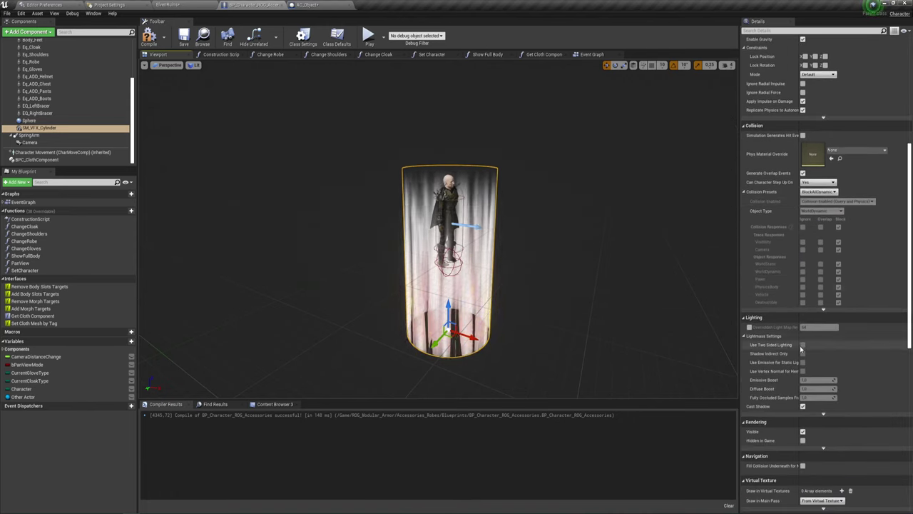
{"action": "scroll", "coordinate": [801, 348], "scroll_direction": "down", "scroll_amount": 2}
Turn SM_VFX_Cylinder's Rendering > Visible off, then back on
{"action": "left_click", "coordinate": [802, 395]}
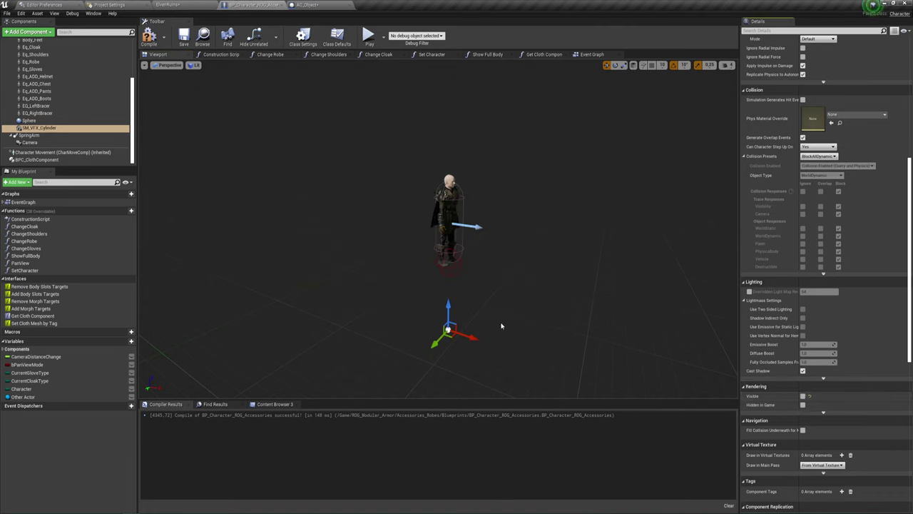
{"action": "left_click", "coordinate": [29, 120]}
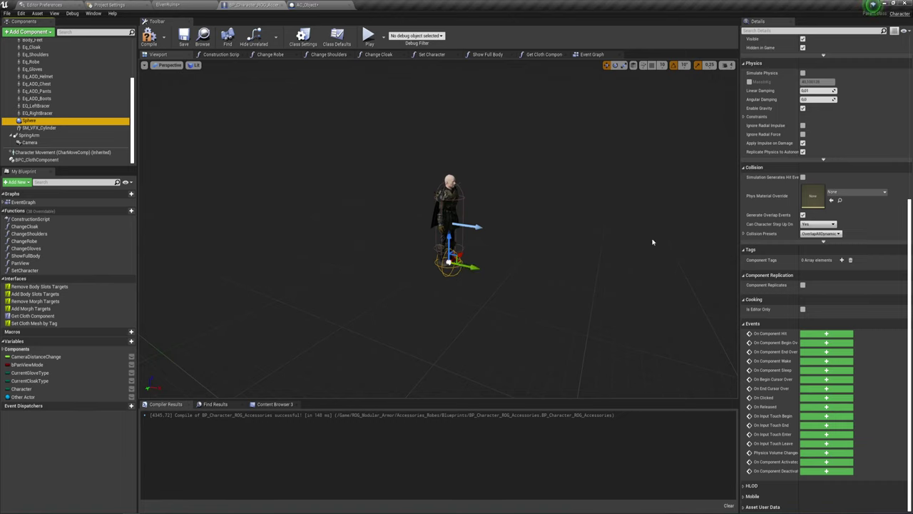
{"action": "left_click", "coordinate": [39, 128]}
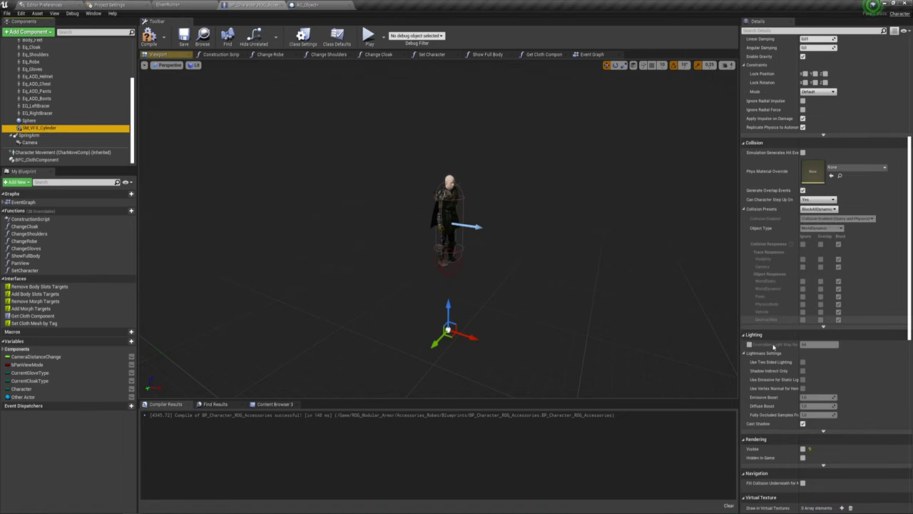
{"action": "left_click", "coordinate": [803, 448]}
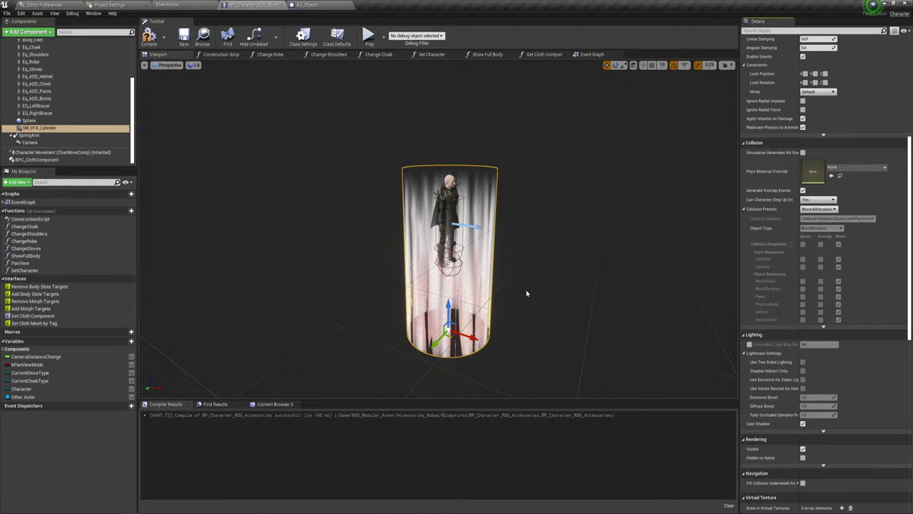
Select the Sphere component to show its Details settings
{"action": "right_click_drag", "start_coordinate": [527, 293], "coordinate": [500, 271]}
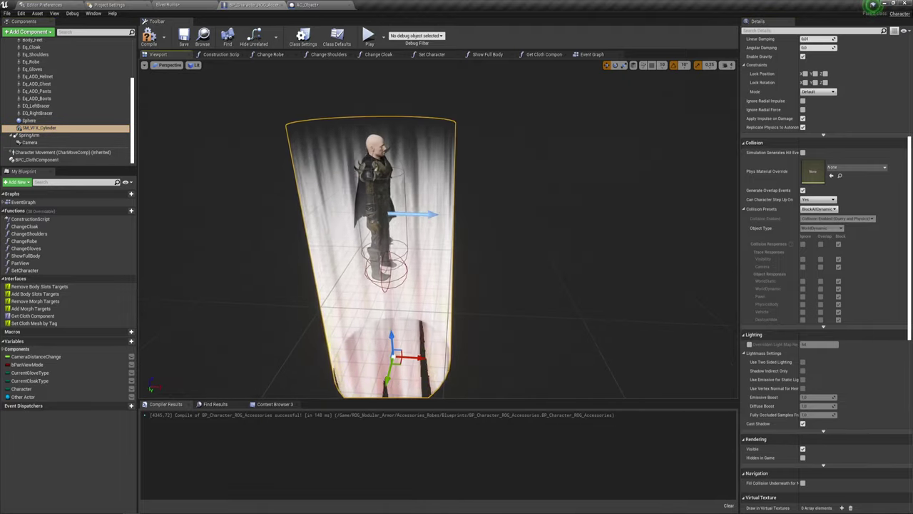
{"action": "left_click", "coordinate": [29, 119]}
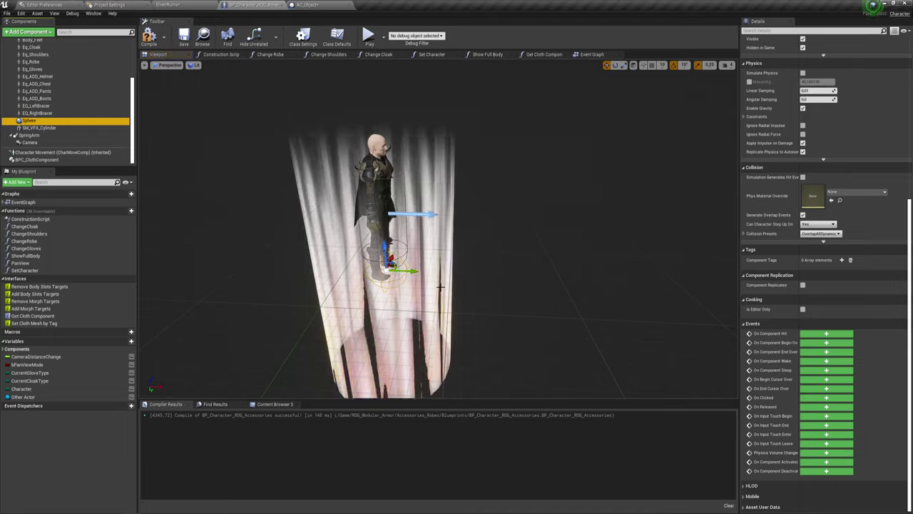
{"action": "scroll", "coordinate": [838, 143], "scroll_direction": "up", "scroll_amount": 3}
{"action": "scroll", "coordinate": [838, 143], "scroll_direction": "up", "scroll_amount": 3}
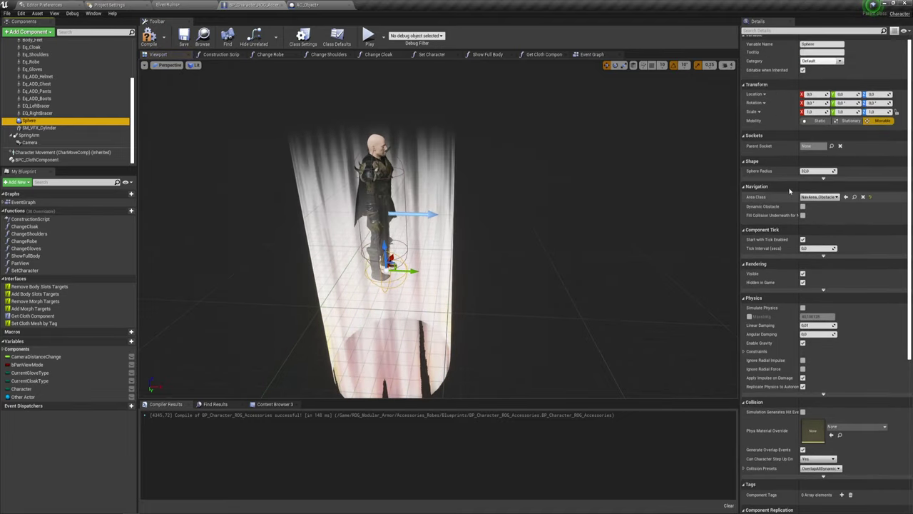
{"action": "scroll", "coordinate": [838, 137], "scroll_direction": "up", "scroll_amount": 3}
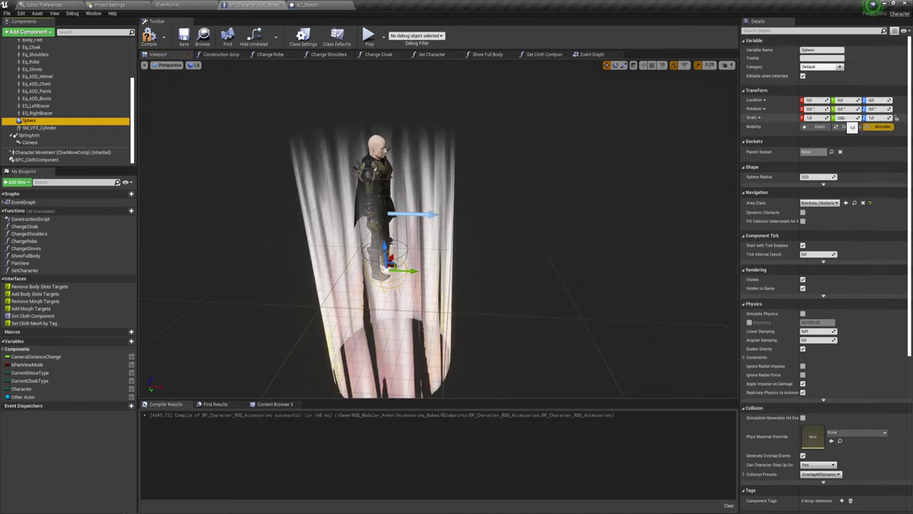
Return the Sphere's scale to 1.0 and set its Sphere Radius to 97.0
{"action": "left_click_drag", "start_coordinate": [813, 118], "coordinate": [838, 118]}
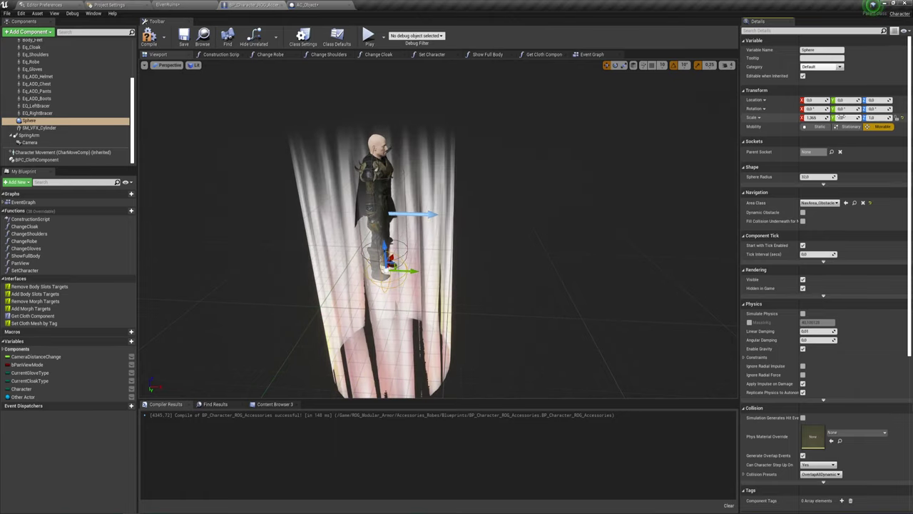
{"action": "left_click_drag", "start_coordinate": [841, 118], "coordinate": [850, 118]}
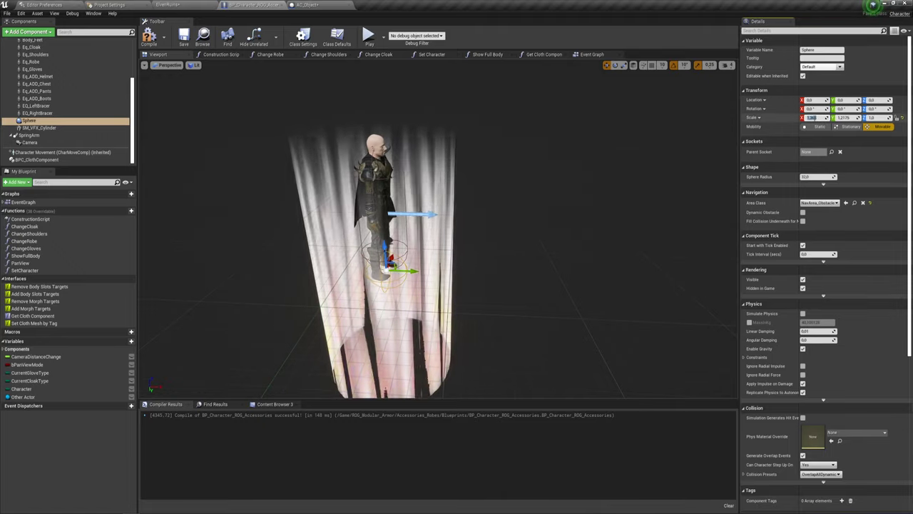
{"action": "left_click", "coordinate": [810, 117]}
{"action": "type", "text": "1"}
{"action": "key", "text": "Return"}
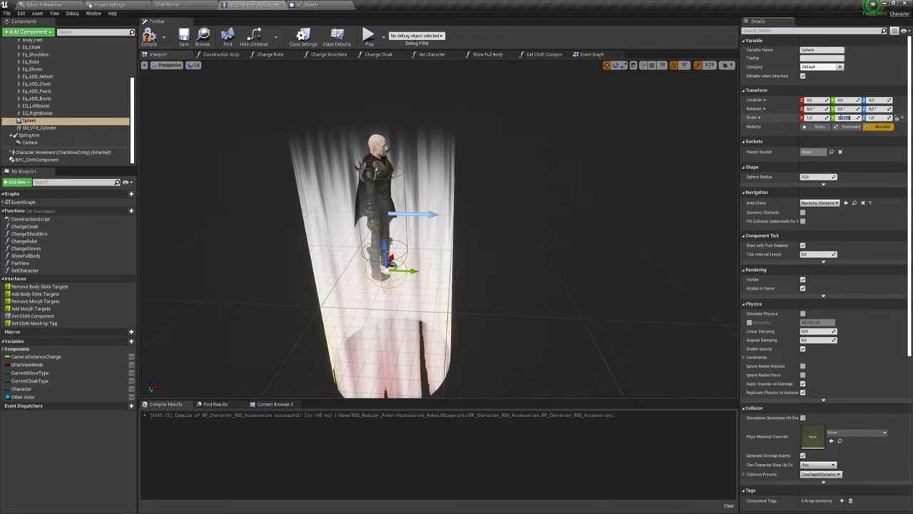
{"action": "left_click", "coordinate": [805, 177]}
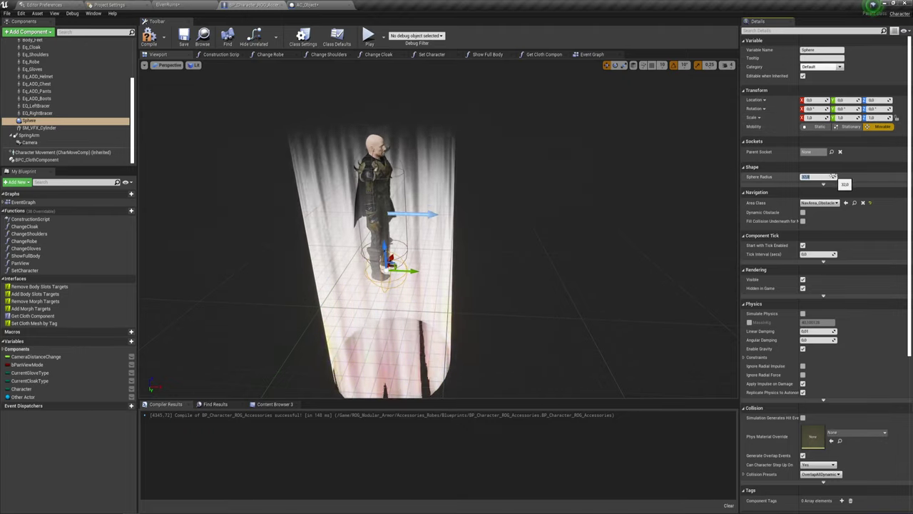
{"action": "mouse_move", "coordinate": [820, 177]}
{"action": "left_mouse_down"}
{"action": "mouse_move", "coordinate": [856, 177]}
{"action": "mouse_move", "coordinate": [810, 177]}
{"action": "mouse_move", "coordinate": [838, 177]}
{"action": "left_mouse_up"}
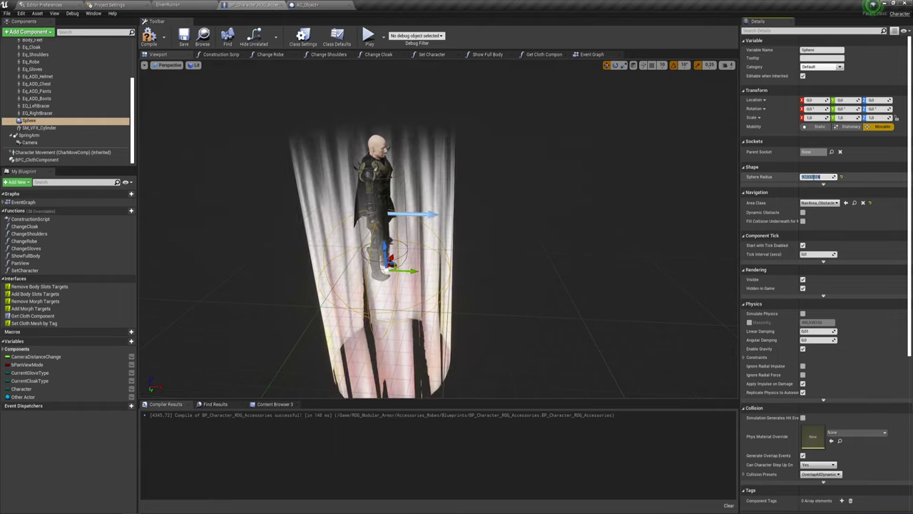
{"action": "type", "text": "97.0"}
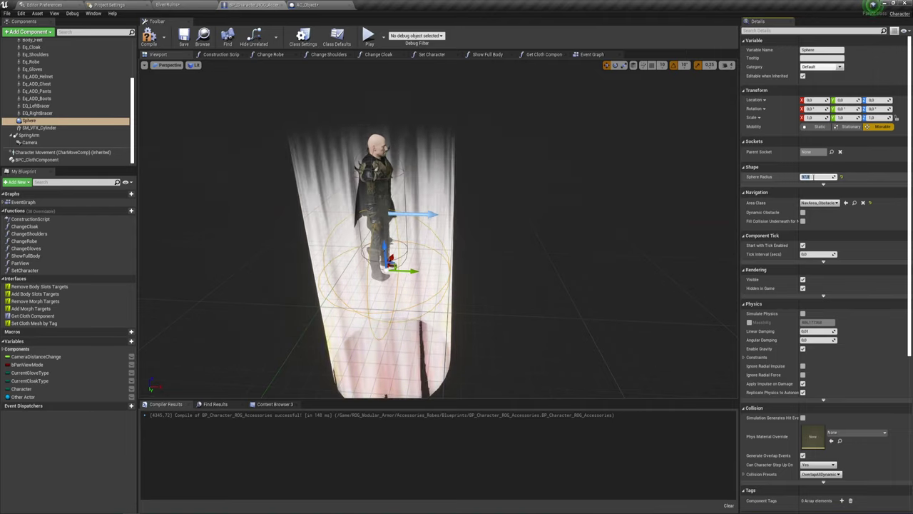
{"action": "key", "text": "Return"}
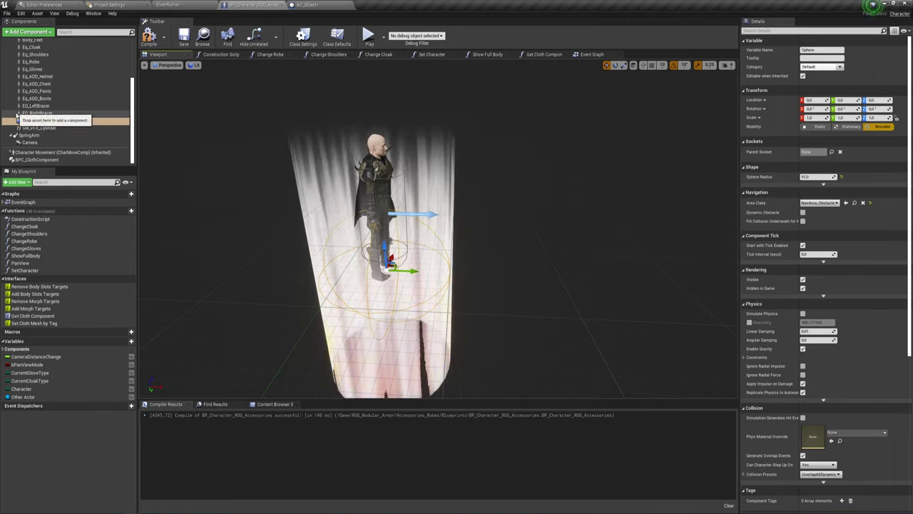
Add a Q keyboard event to the Event Graph and drag a wire from its Pressed pin
{"action": "left_click", "coordinate": [591, 55]}
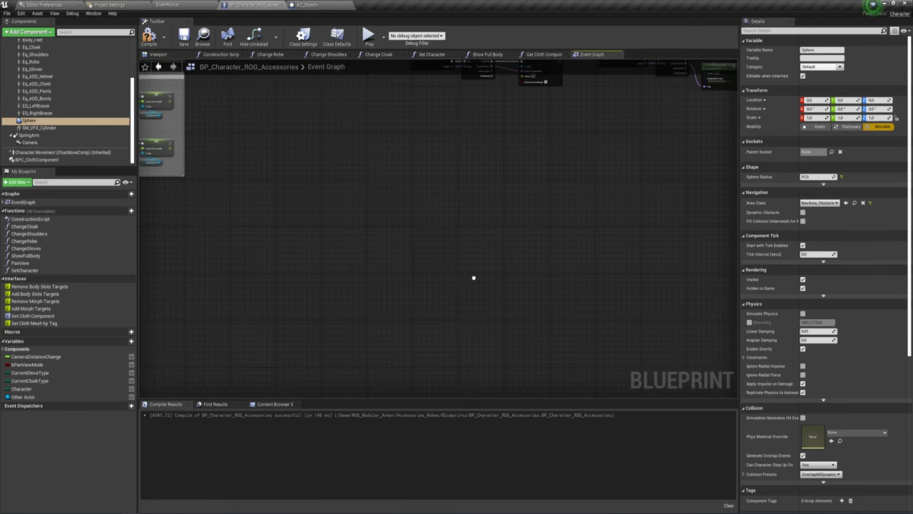
{"action": "right_click", "coordinate": [346, 210]}
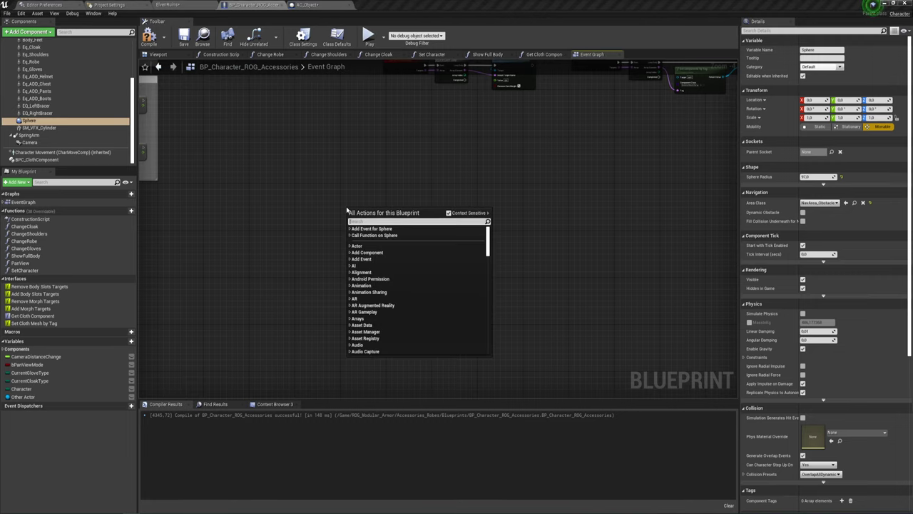
{"action": "type", "text": "q k"}
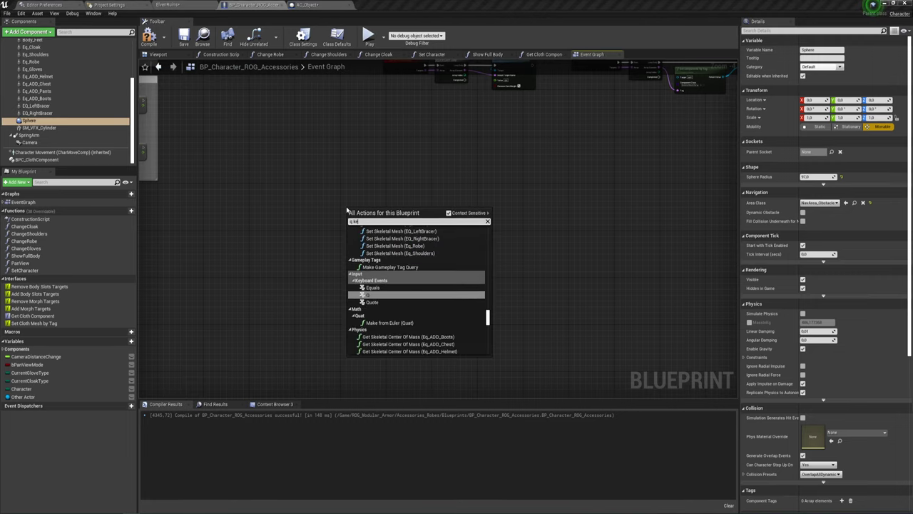
{"action": "type", "text": "ey"}
{"action": "key", "text": "Return"}
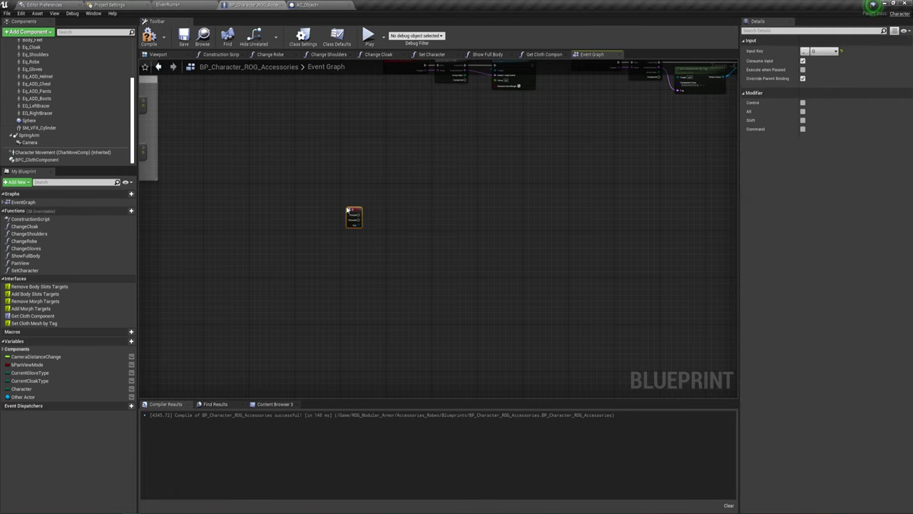
{"action": "scroll", "coordinate": [347, 209], "scroll_direction": "up", "scroll_amount": 5}
{"action": "right_click_drag", "start_coordinate": [392, 257], "coordinate": [267, 247]}
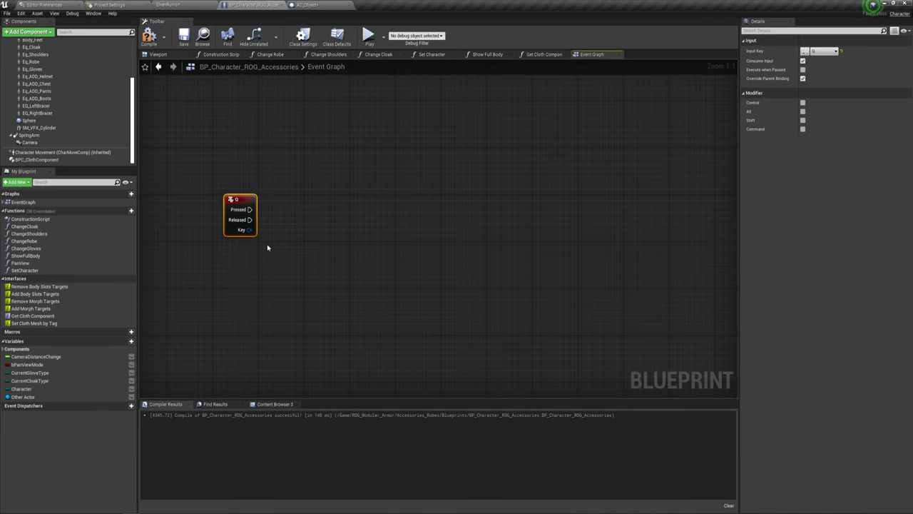
{"action": "right_click_drag", "start_coordinate": [245, 274], "coordinate": [246, 254]}
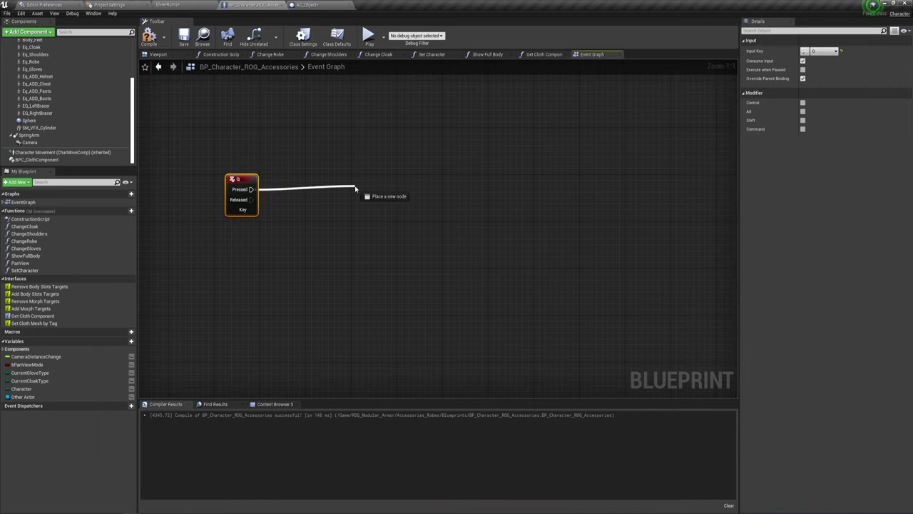
{"action": "left_click_drag", "start_coordinate": [355, 187], "coordinate": [356, 188]}
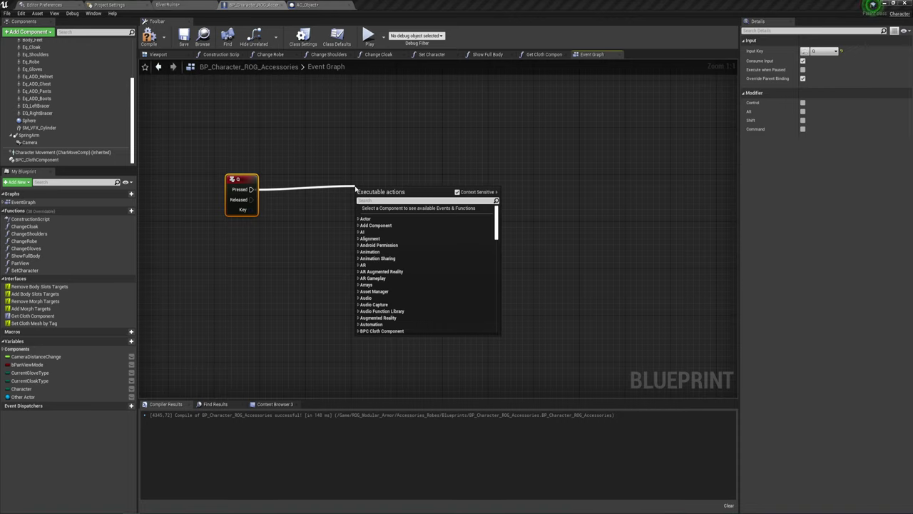
Add Play Sound at Location after Q, with GetActorLocation feeding its Location
{"action": "type", "text": "play"}
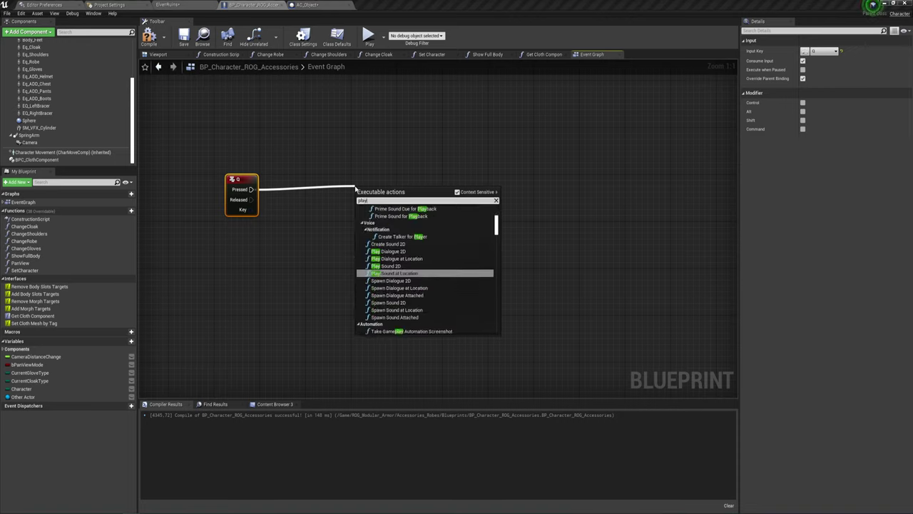
{"action": "left_click", "coordinate": [400, 275]}
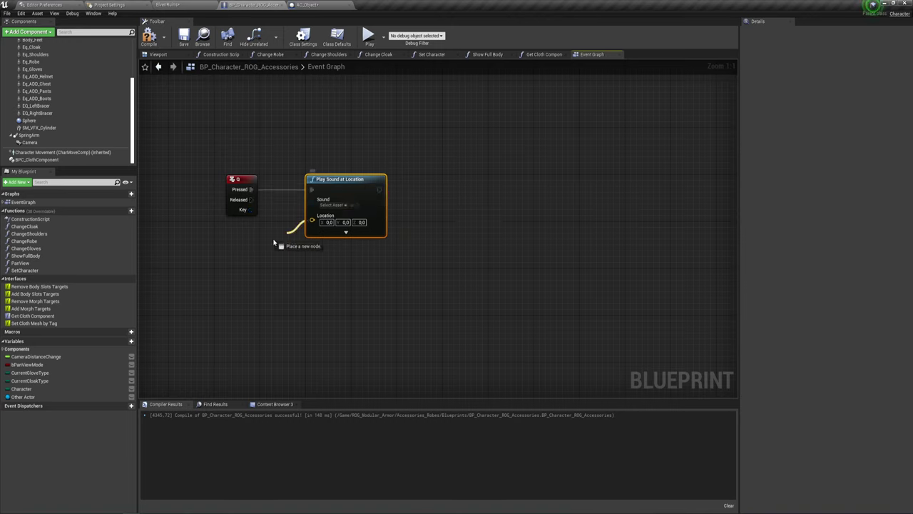
{"action": "left_click_drag", "start_coordinate": [311, 220], "coordinate": [222, 261]}
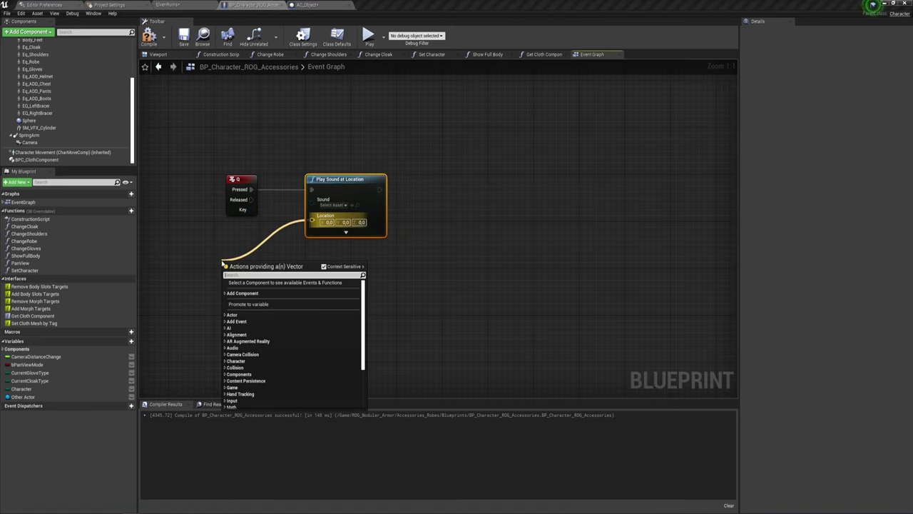
{"action": "type", "text": "get a"}
{"action": "type", "text": "ct"}
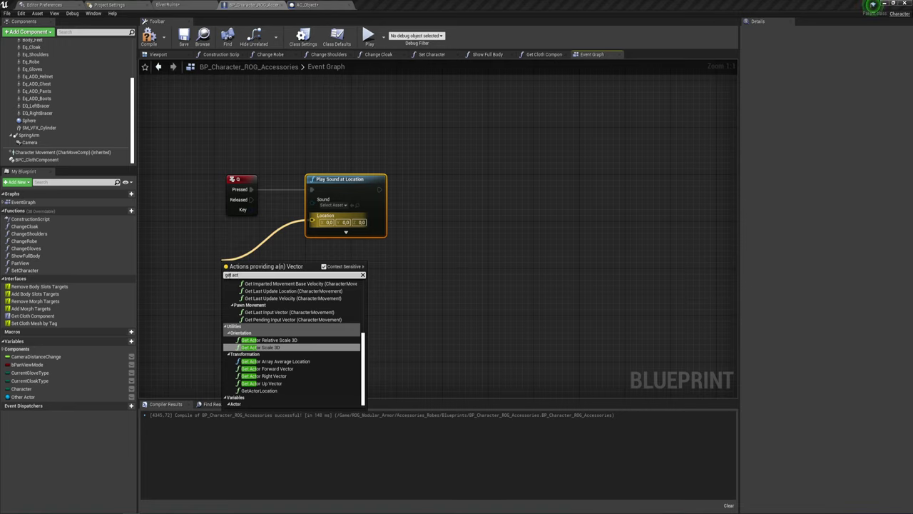
{"action": "left_click", "coordinate": [259, 390]}
{"action": "left_click_drag", "start_coordinate": [289, 272], "coordinate": [271, 239]}
Choose EndPlayInEditor_Cue as the sound to play
{"action": "left_click", "coordinate": [343, 206]}
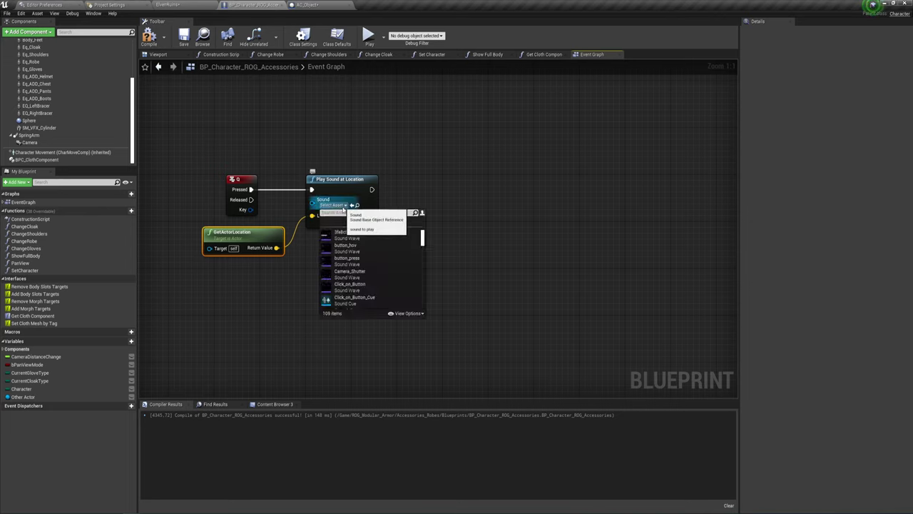
{"action": "scroll", "coordinate": [332, 266], "scroll_direction": "down", "scroll_amount": 2}
{"action": "scroll", "coordinate": [331, 266], "scroll_direction": "down", "scroll_amount": 2}
{"action": "scroll", "coordinate": [332, 266], "scroll_direction": "down", "scroll_amount": 1}
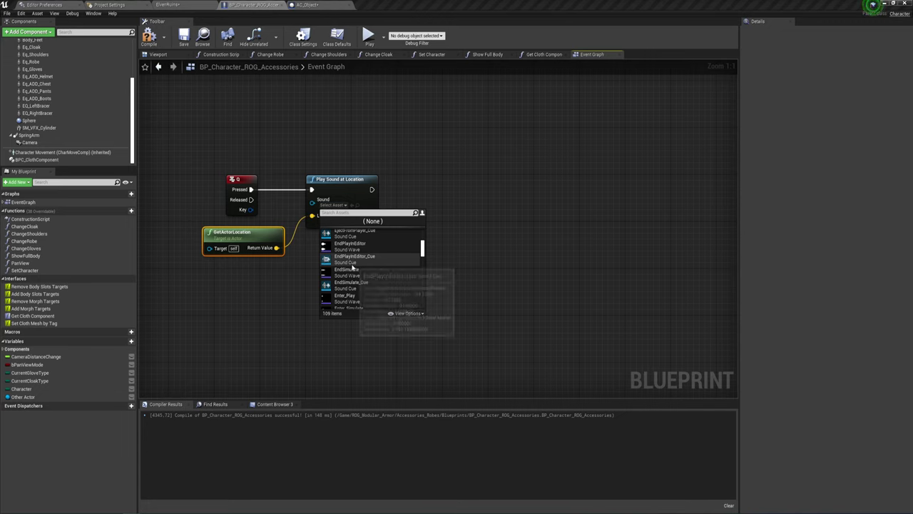
{"action": "left_click", "coordinate": [350, 258]}
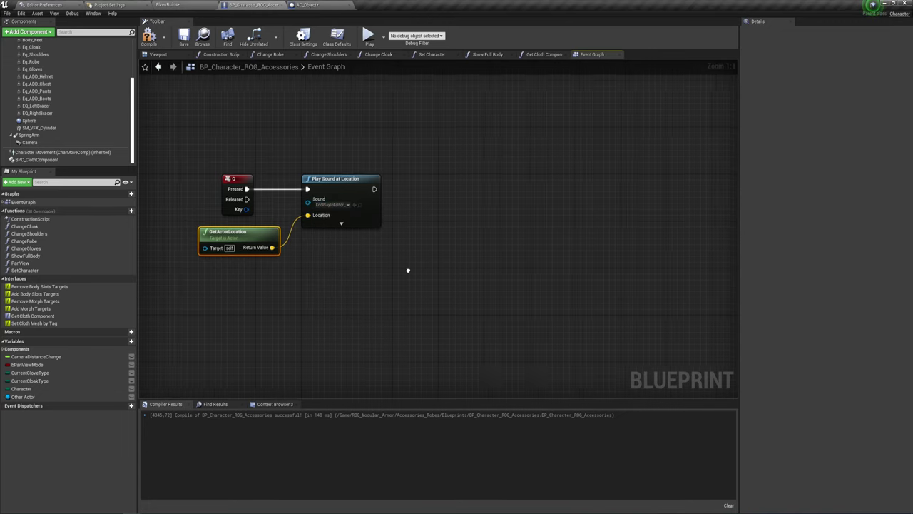
{"action": "right_click_drag", "start_coordinate": [407, 267], "coordinate": [370, 258]}
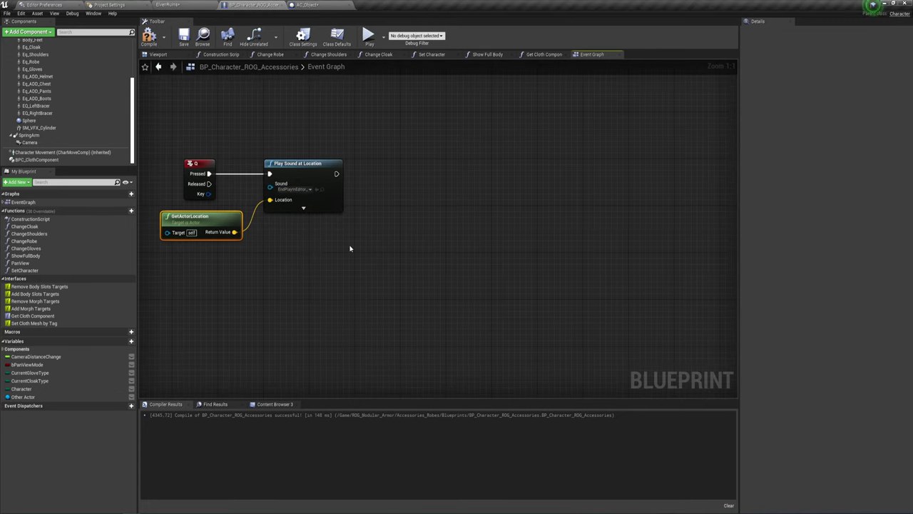
{"action": "right_click_drag", "start_coordinate": [346, 222], "coordinate": [312, 225]}
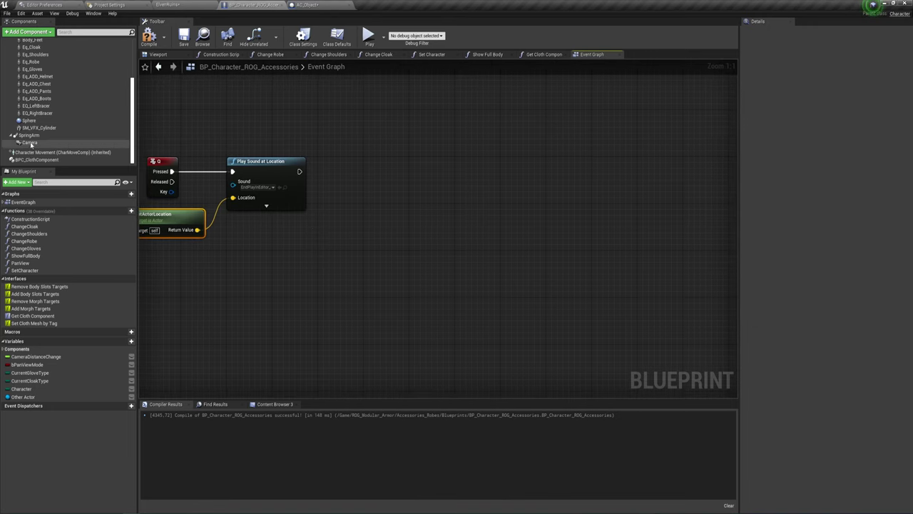
Add a Set Visibility node for SM_VFX_Cylinder that runs after the sound plays
{"action": "left_click_drag", "start_coordinate": [39, 128], "coordinate": [274, 237]}
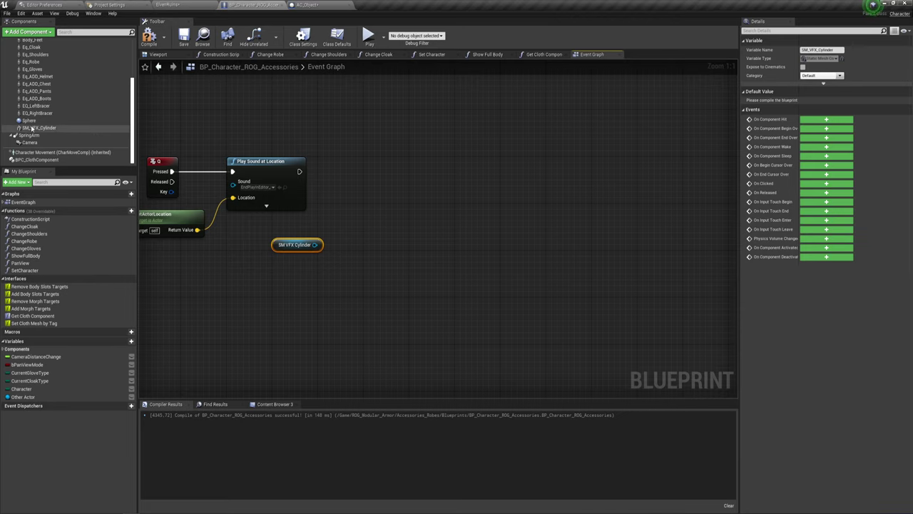
{"action": "left_click_drag", "start_coordinate": [314, 244], "coordinate": [341, 160]}
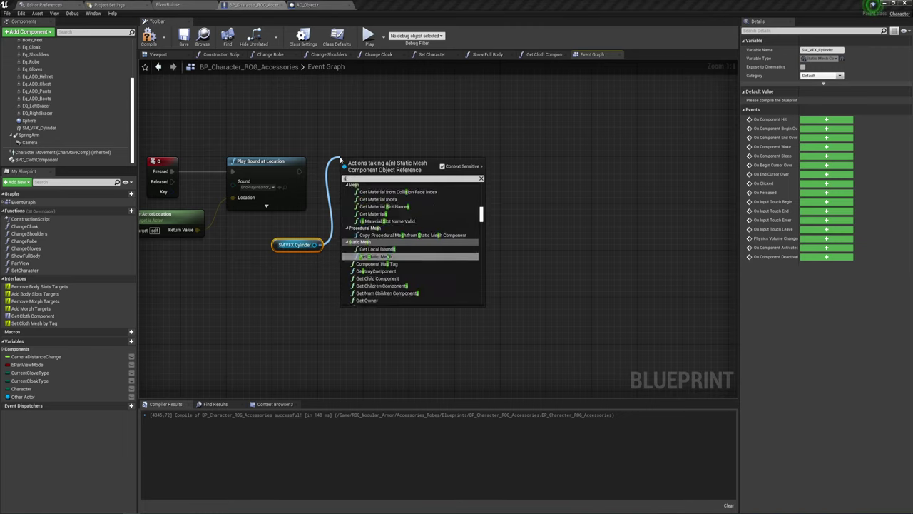
{"action": "type", "text": "set vi"}
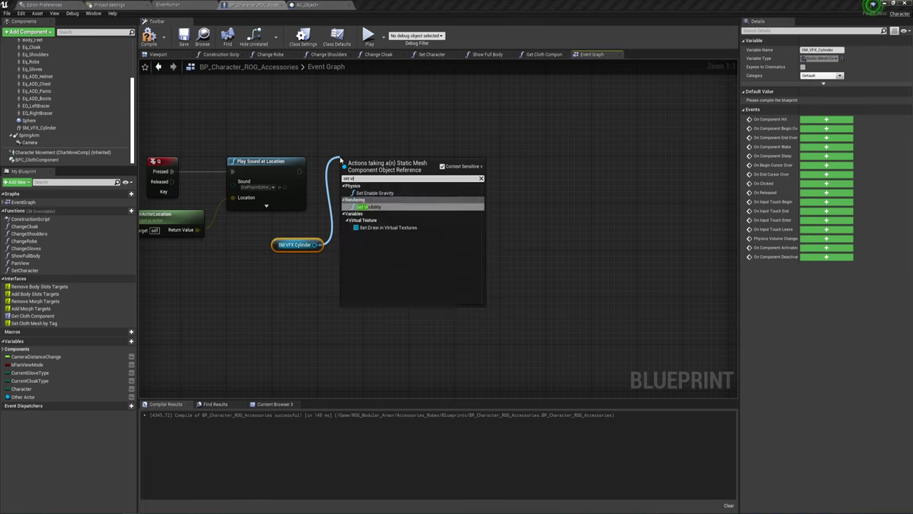
{"action": "left_click", "coordinate": [369, 206]}
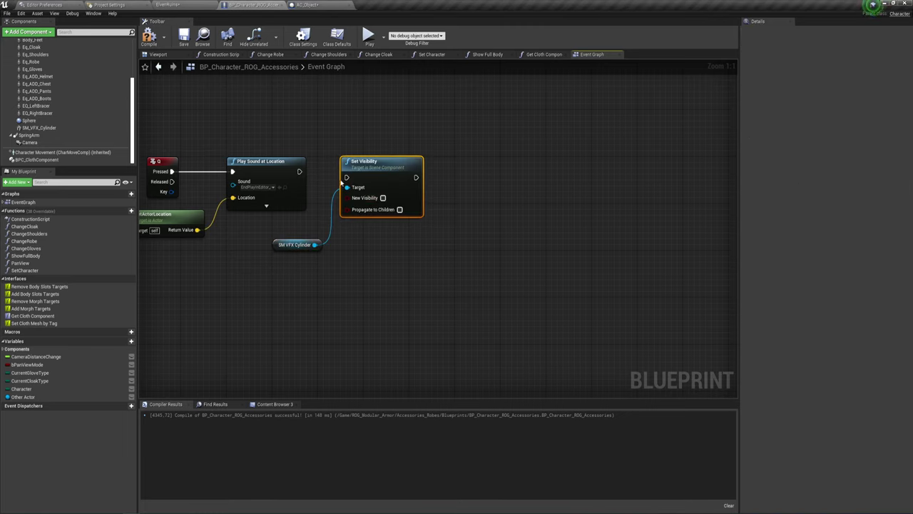
{"action": "left_click_drag", "start_coordinate": [346, 184], "coordinate": [326, 173]}
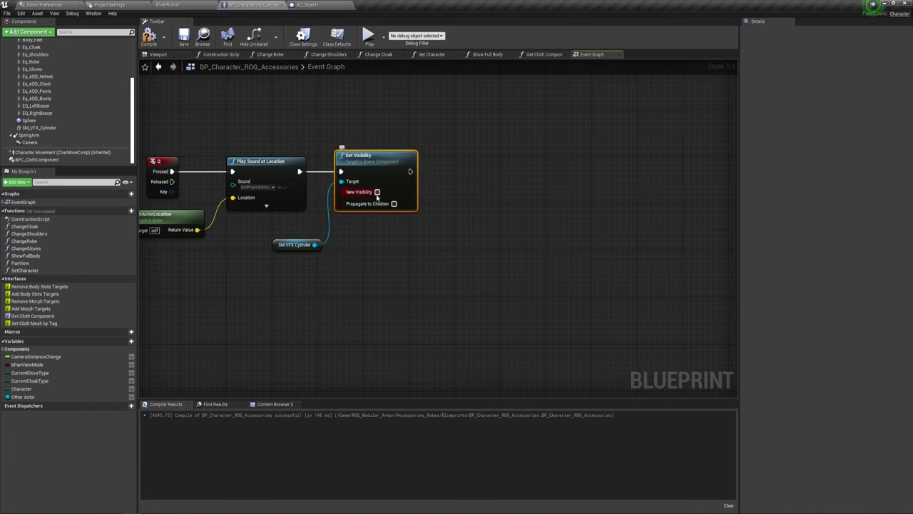
Add Timeline_0 after Set Visibility, wired to Play from Start
{"action": "right_click_drag", "start_coordinate": [390, 242], "coordinate": [323, 245]}
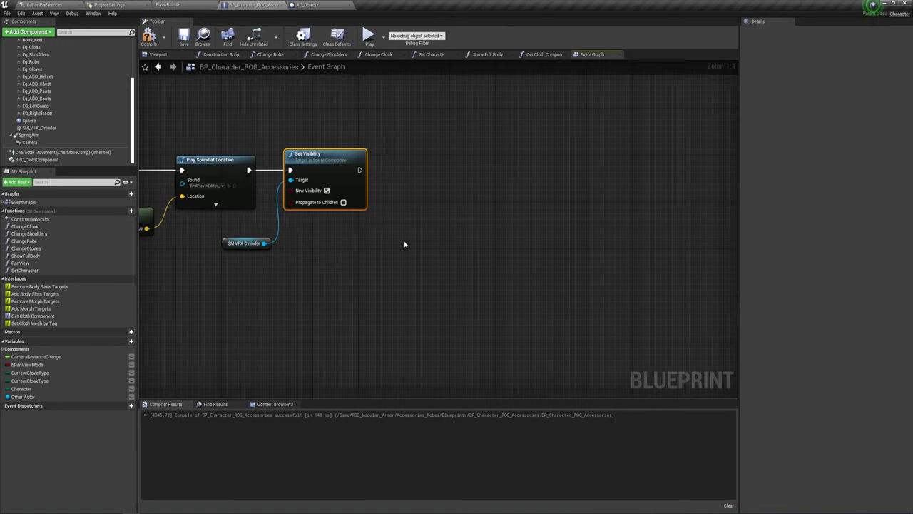
{"action": "right_click_drag", "start_coordinate": [404, 244], "coordinate": [345, 240]}
{"action": "left_click_drag", "start_coordinate": [301, 166], "coordinate": [359, 165]}
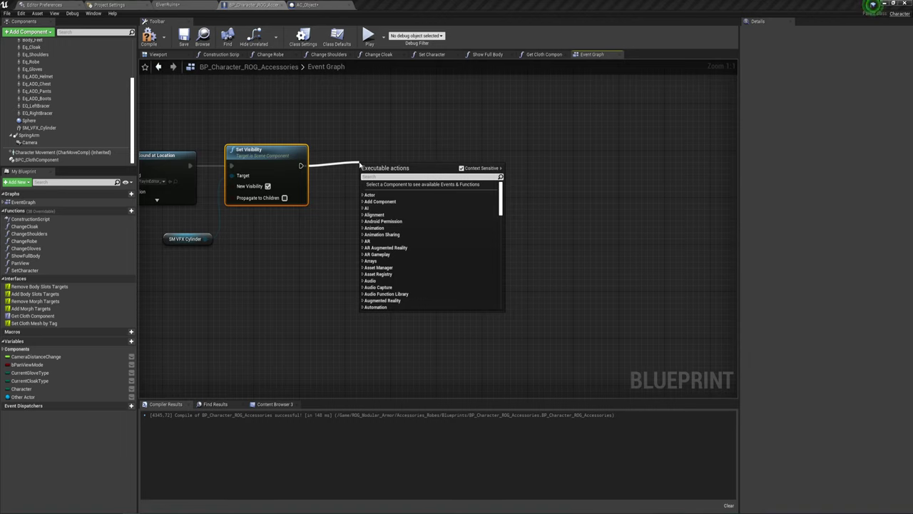
{"action": "type", "text": "timel"}
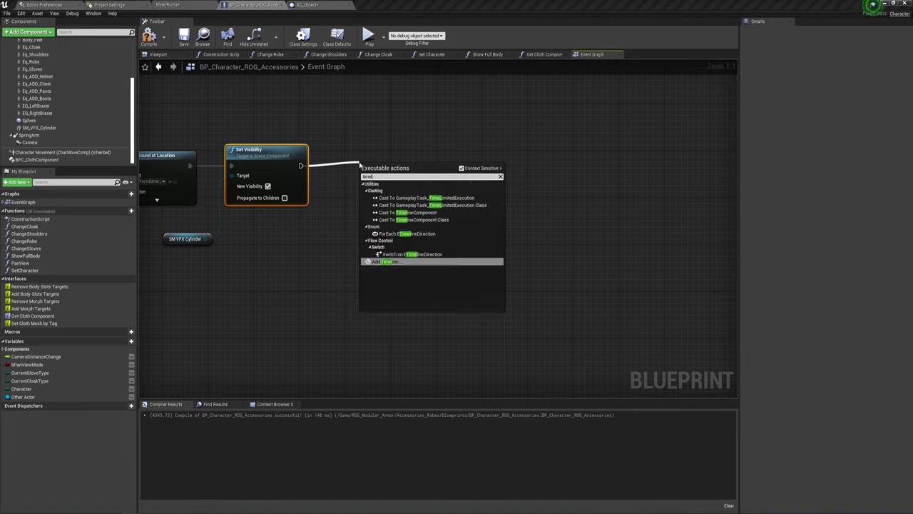
{"action": "left_click", "coordinate": [395, 262]}
{"action": "key", "text": "Return"}
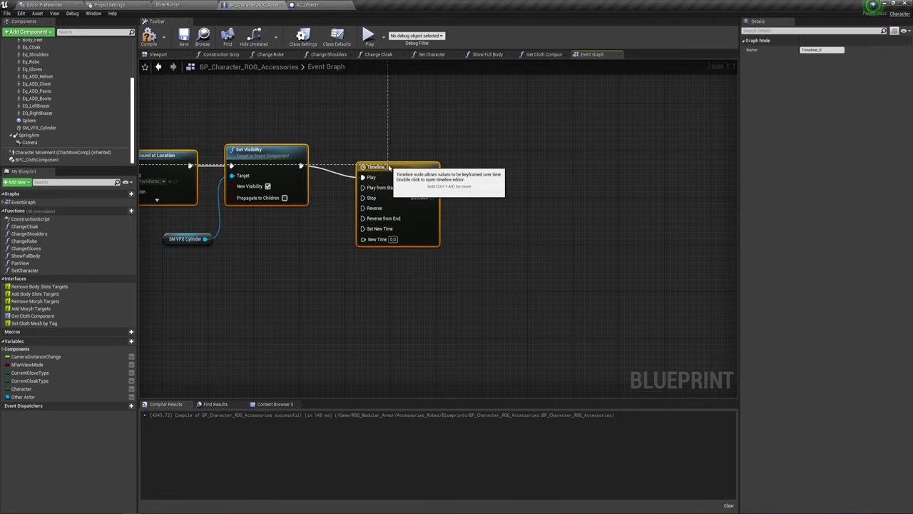
{"action": "mouse_move", "coordinate": [392, 177]}
{"action": "left_mouse_down"}
{"action": "mouse_move", "coordinate": [381, 160]}
{"action": "mouse_move", "coordinate": [302, 168]}
{"action": "left_mouse_up"}
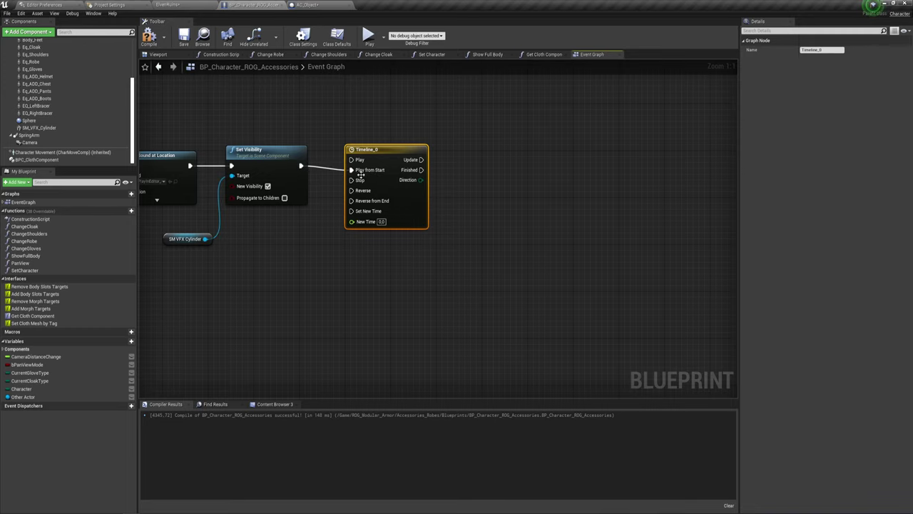
Give Timeline_0 a float track with keys at (0, 0) and (3, 1)
{"action": "double_click", "coordinate": [352, 149]}
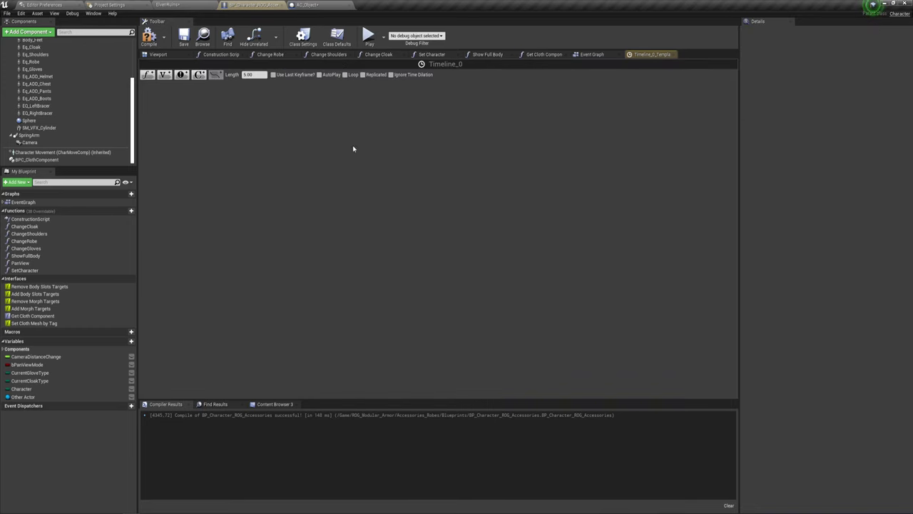
{"action": "left_click", "coordinate": [154, 76]}
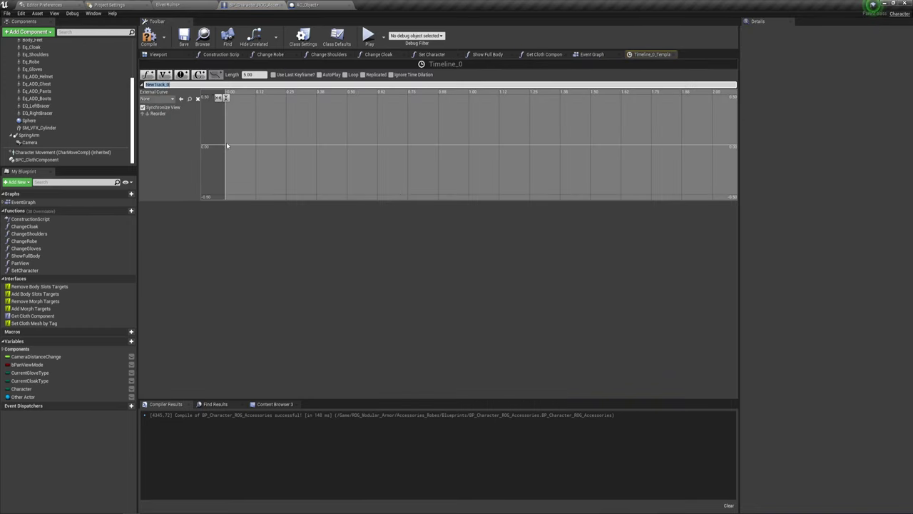
{"action": "right_click", "coordinate": [227, 146]}
{"action": "left_click", "coordinate": [264, 148]}
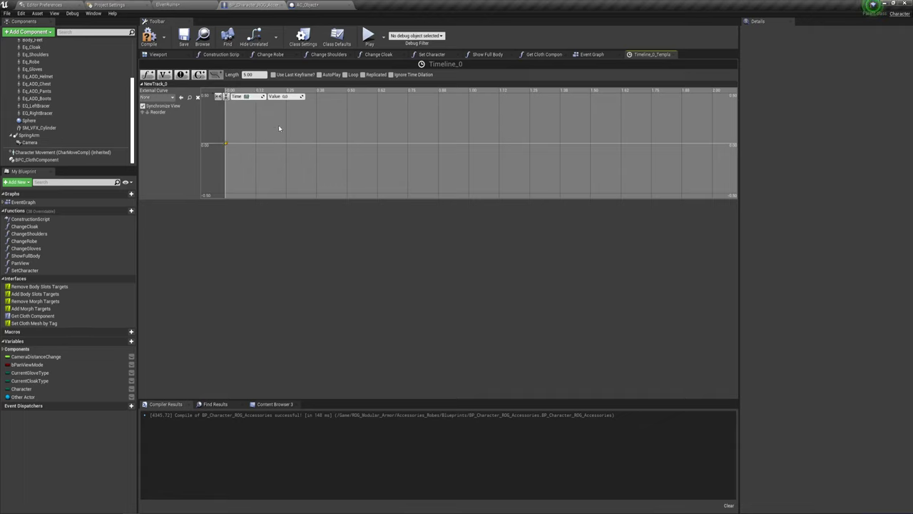
{"action": "left_click", "coordinate": [333, 114], "text": "shift"}
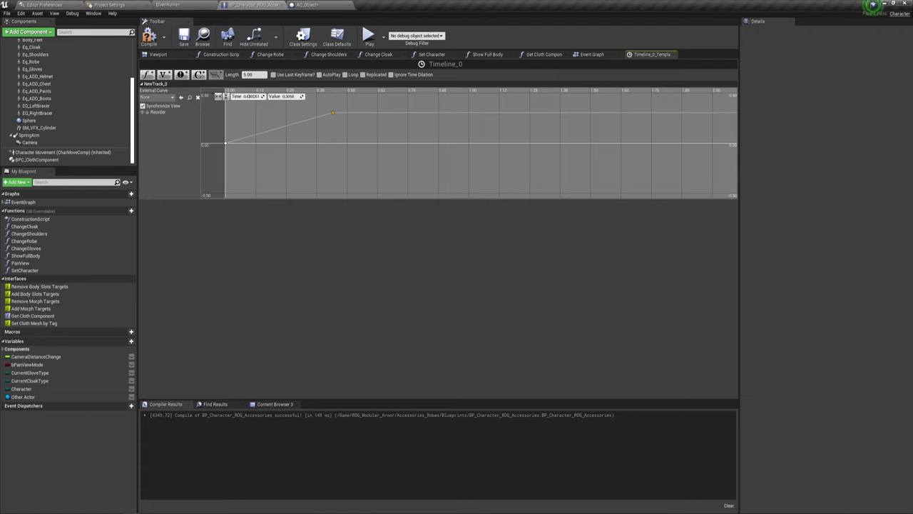
{"action": "left_click", "coordinate": [285, 97]}
{"action": "type", "text": "1"}
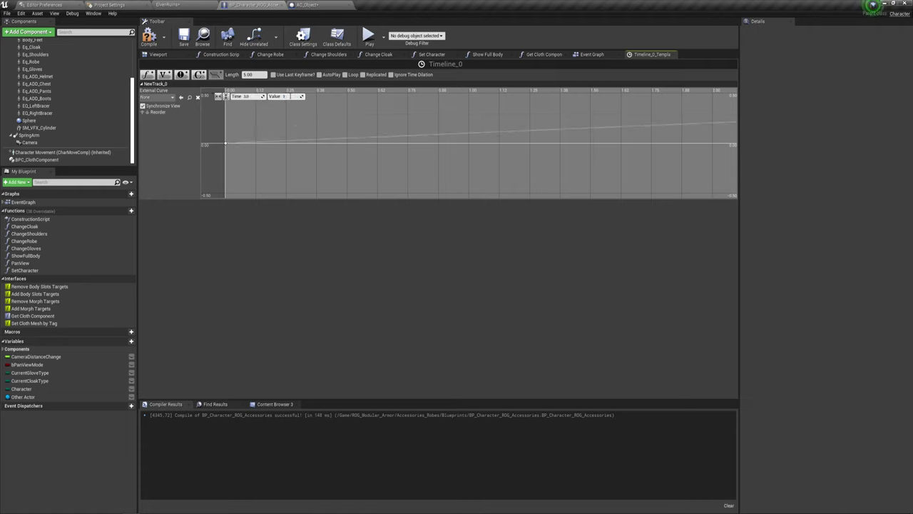
{"action": "key", "text": "Return"}
Set both keys to Auto interpolation and the timeline length to 3 seconds
{"action": "left_click", "coordinate": [225, 96]}
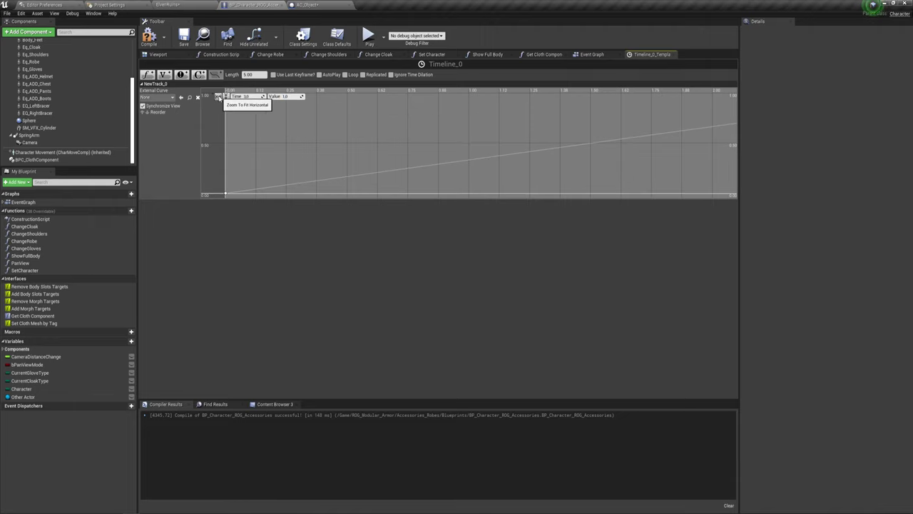
{"action": "left_click", "coordinate": [217, 96]}
{"action": "left_click", "coordinate": [224, 194], "text": "shift"}
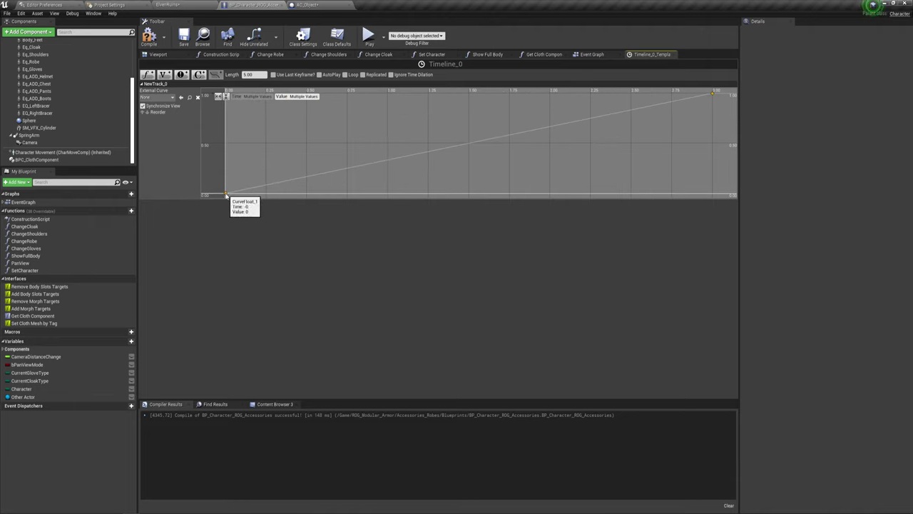
{"action": "right_click", "coordinate": [225, 194]}
{"action": "left_click", "coordinate": [240, 200]}
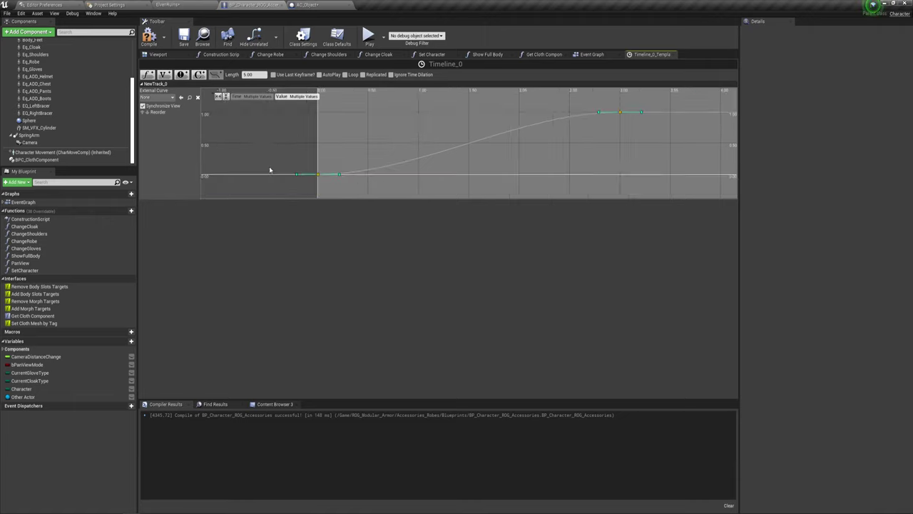
{"action": "scroll", "coordinate": [270, 169], "scroll_direction": "down", "scroll_amount": 3}
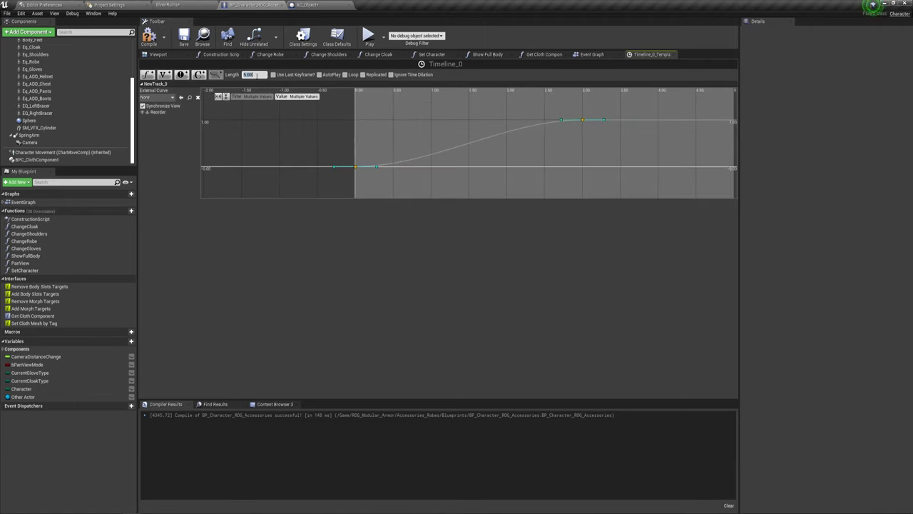
{"action": "type", "text": "3"}
{"action": "key", "text": "Return"}
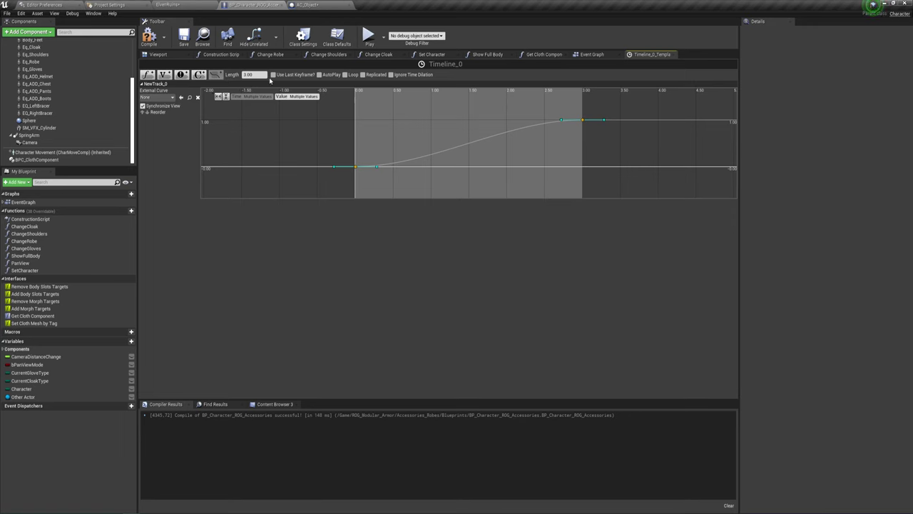
{"action": "left_click", "coordinate": [674, 55]}
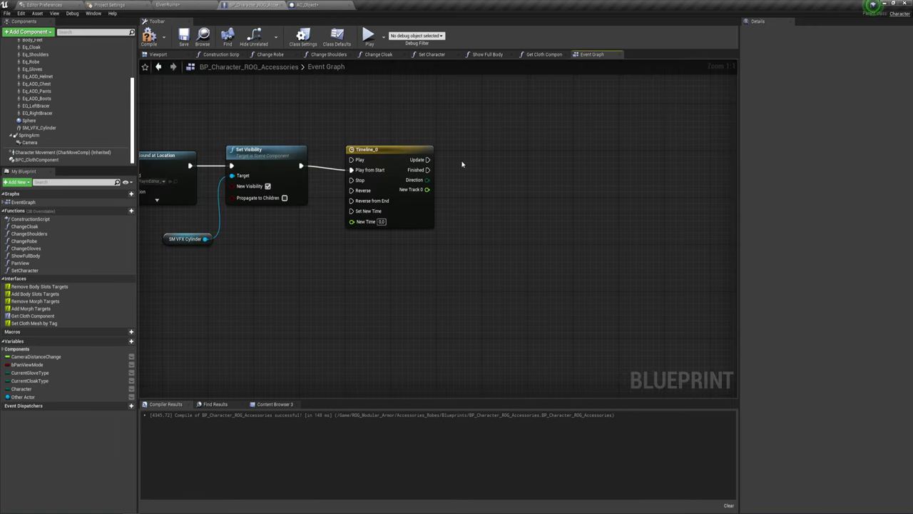
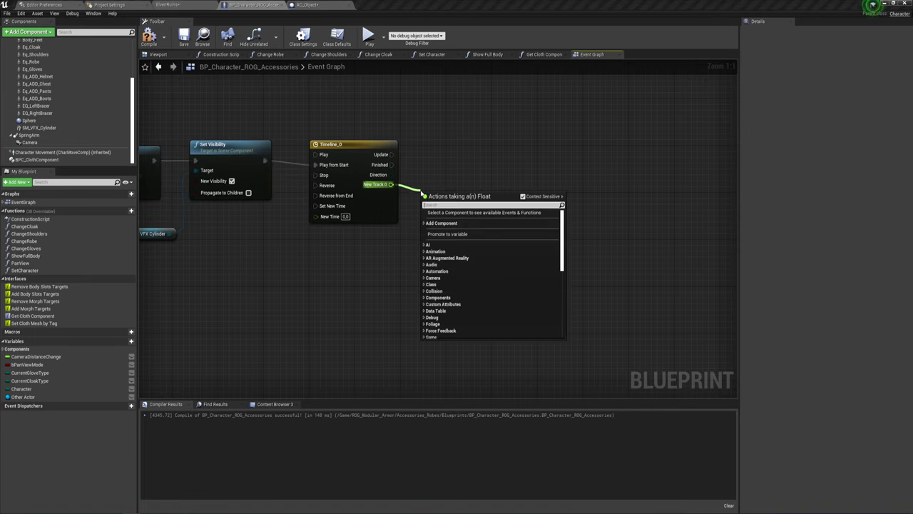
Add a float Lerp node and wire the timeline's New Track 0 into its Alpha
{"action": "type", "text": "le"}
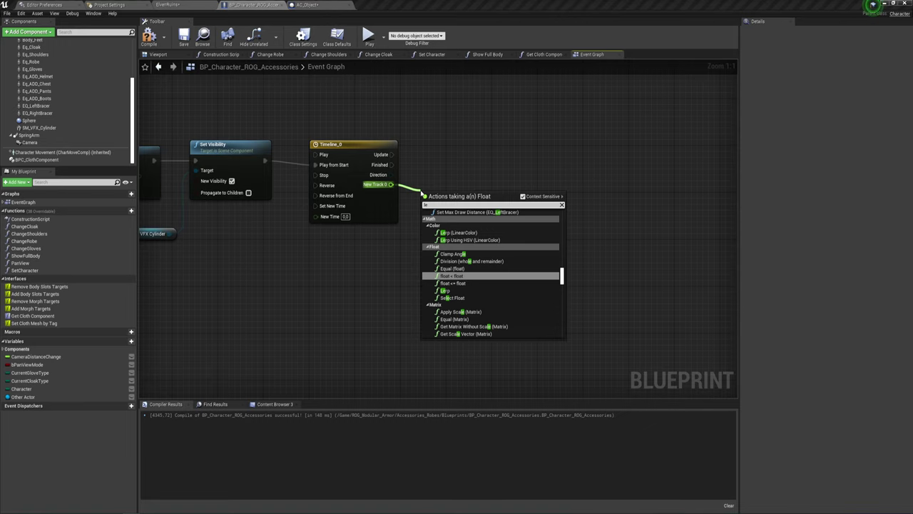
{"action": "type", "text": "rp"}
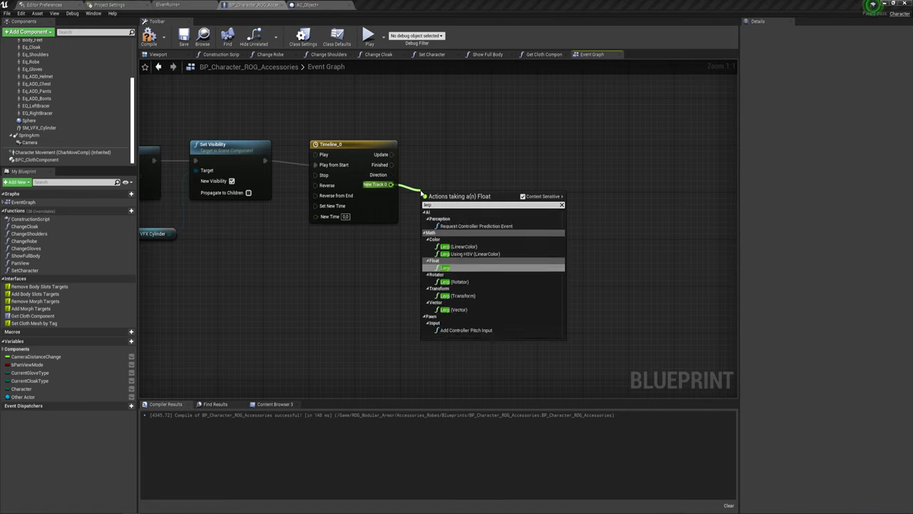
{"action": "key", "text": "Return"}
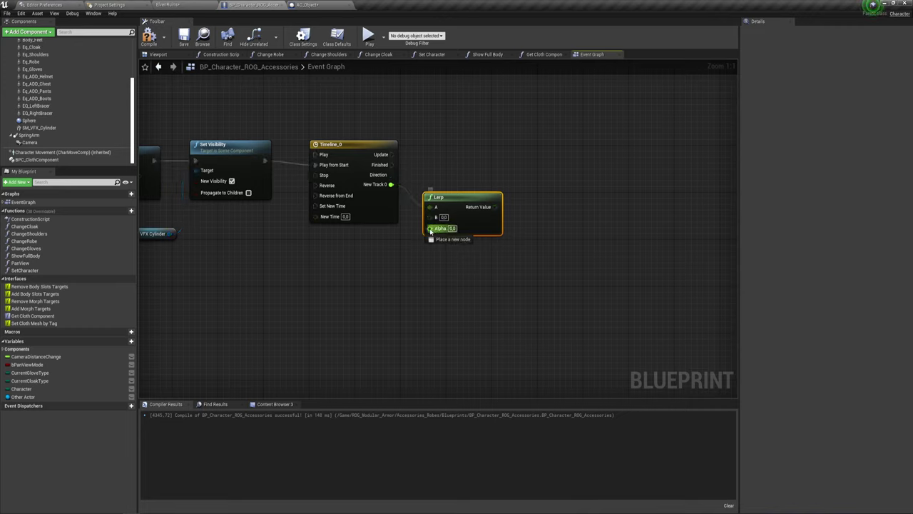
{"action": "left_click_drag", "start_coordinate": [431, 228], "coordinate": [391, 184]}
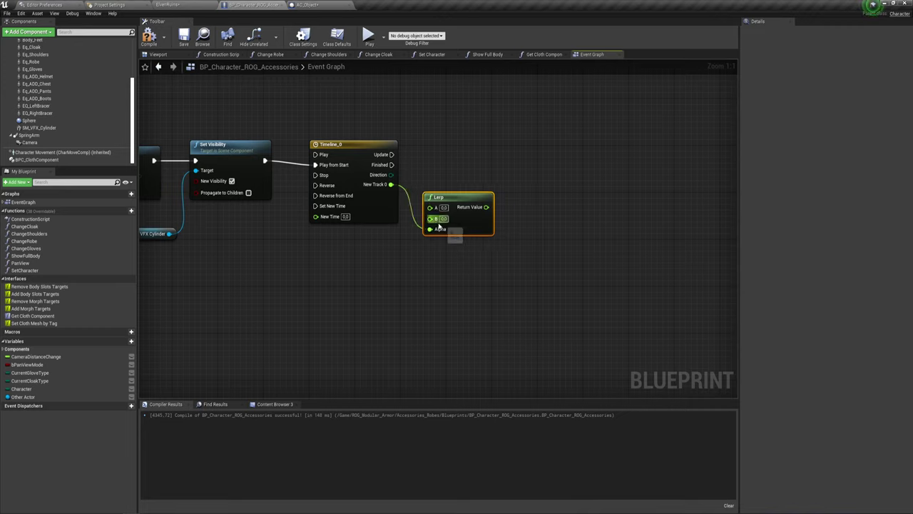
{"action": "left_click_drag", "start_coordinate": [442, 197], "coordinate": [442, 186]}
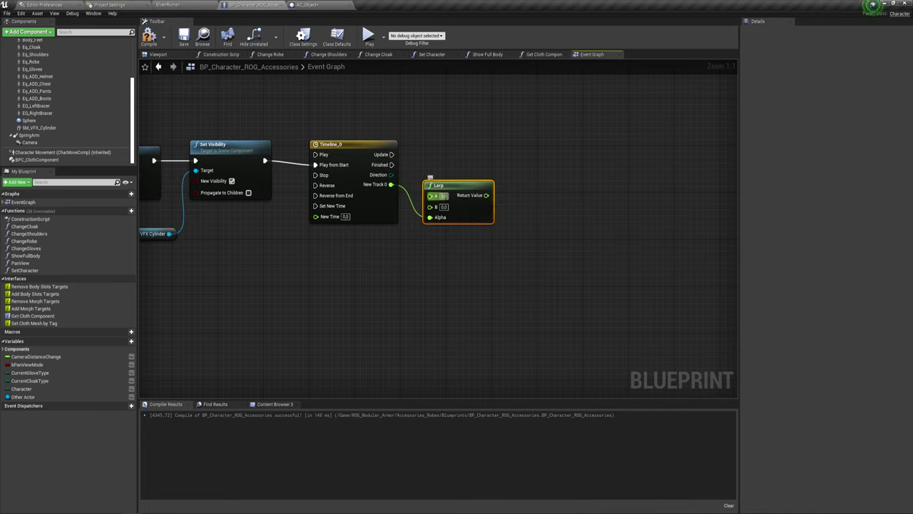
Set the Lerp's A value to 97.0, matching the Sphere's current radius
{"action": "left_click", "coordinate": [29, 121]}
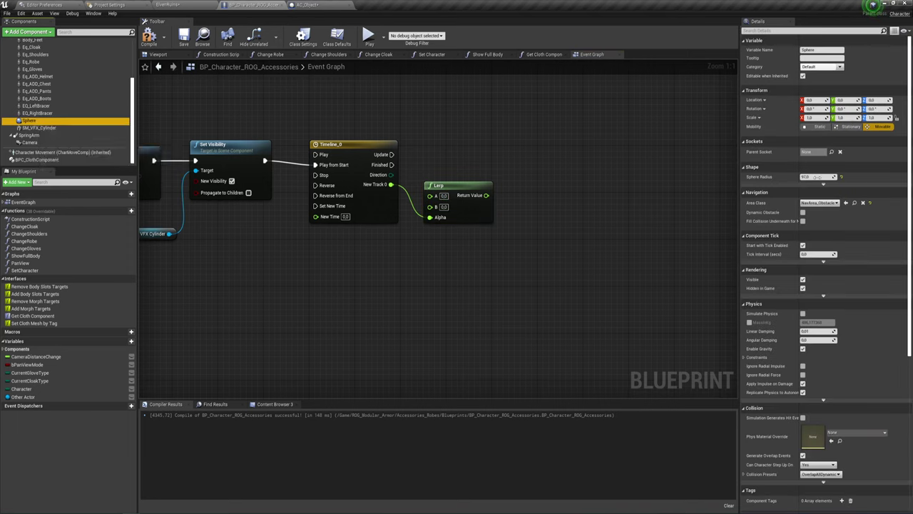
{"action": "left_click", "coordinate": [442, 196]}
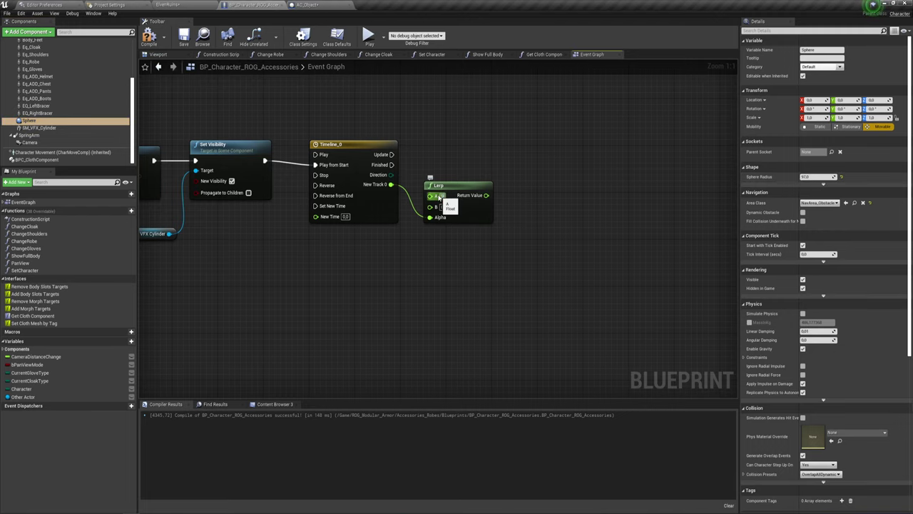
{"action": "type", "text": "97"}
{"action": "key", "text": "Return"}
{"action": "right_click_drag", "start_coordinate": [471, 241], "coordinate": [398, 227]}
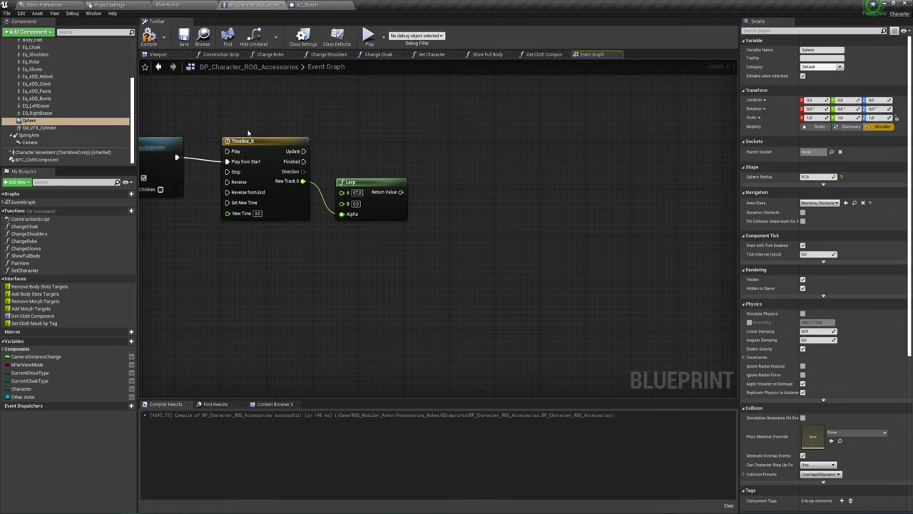
{"action": "left_click", "coordinate": [40, 128]}
{"action": "left_click", "coordinate": [159, 55]}
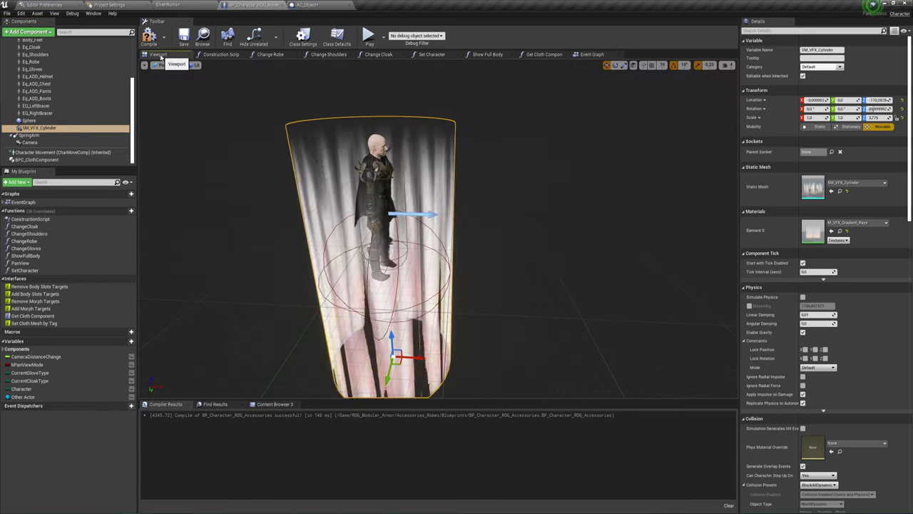
{"action": "scroll", "coordinate": [380, 225], "scroll_direction": "down", "scroll_amount": 5}
{"action": "scroll", "coordinate": [379, 225], "scroll_direction": "down", "scroll_amount": 2}
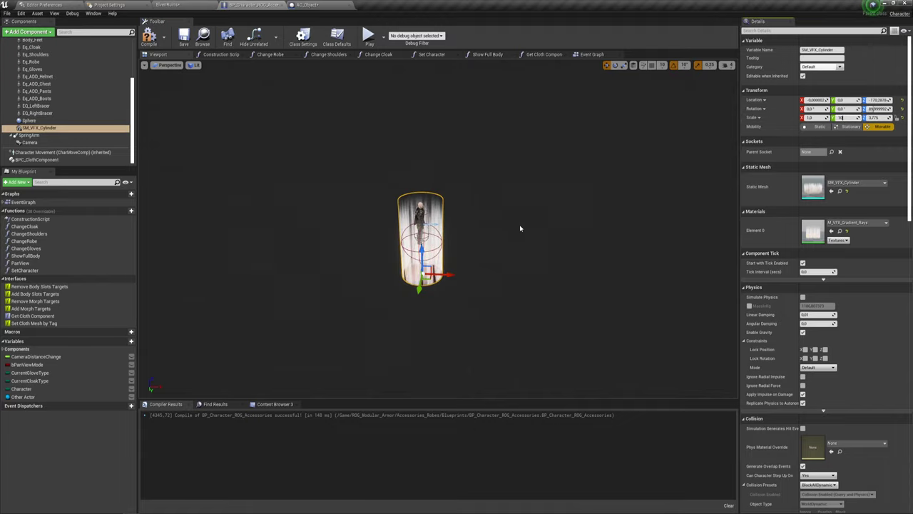
{"action": "left_click_drag", "start_coordinate": [814, 108], "coordinate": [814, 117]}
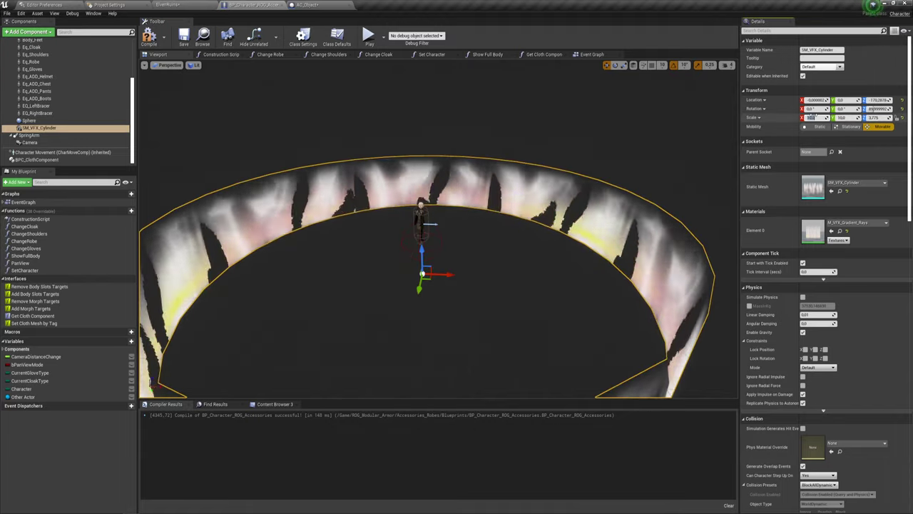
{"action": "left_click", "coordinate": [28, 120]}
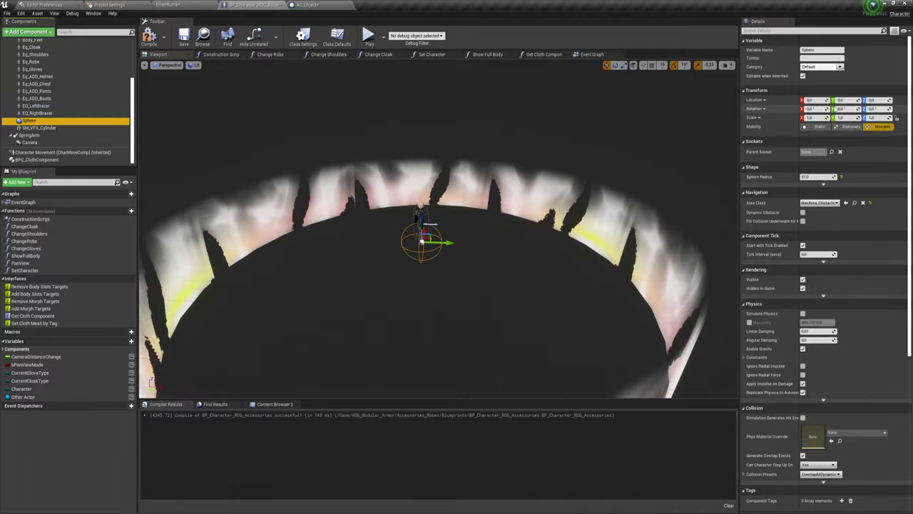
{"action": "left_click_drag", "start_coordinate": [816, 176], "coordinate": [838, 176]}
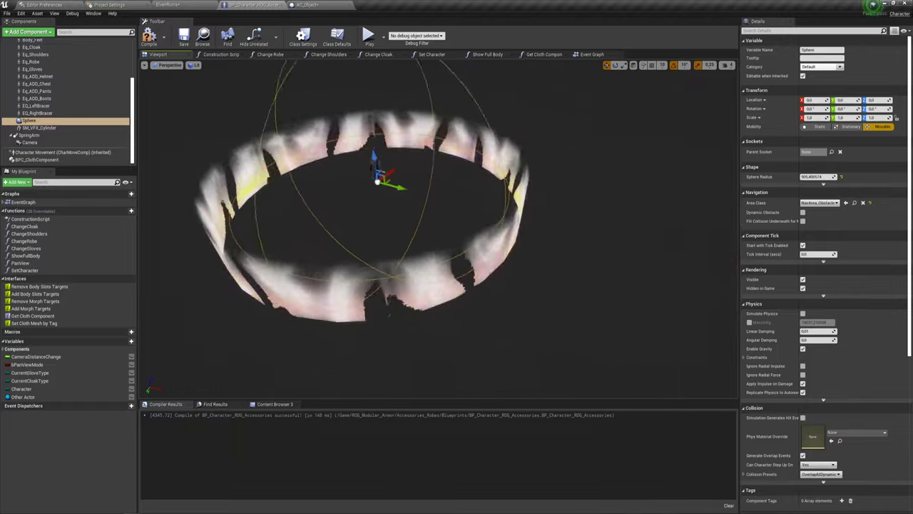
{"action": "left_click_drag", "start_coordinate": [820, 176], "coordinate": [831, 176]}
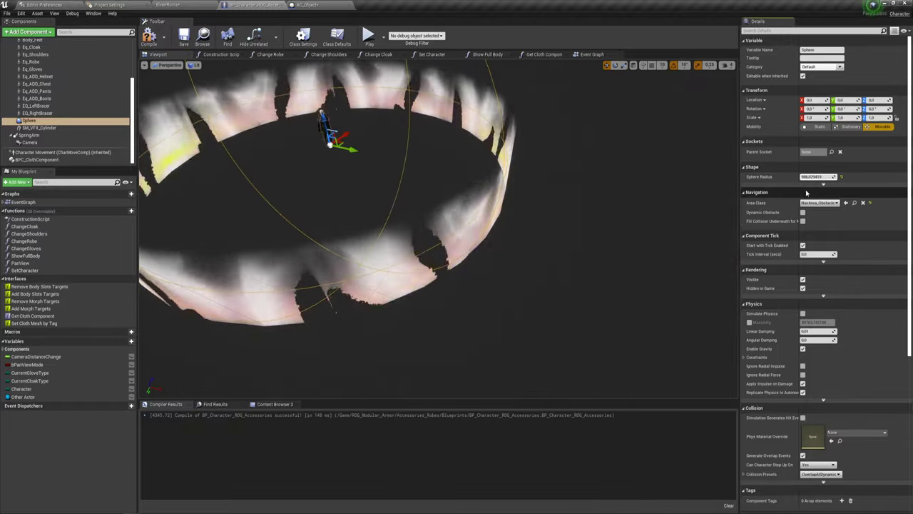
{"action": "left_click", "coordinate": [817, 176]}
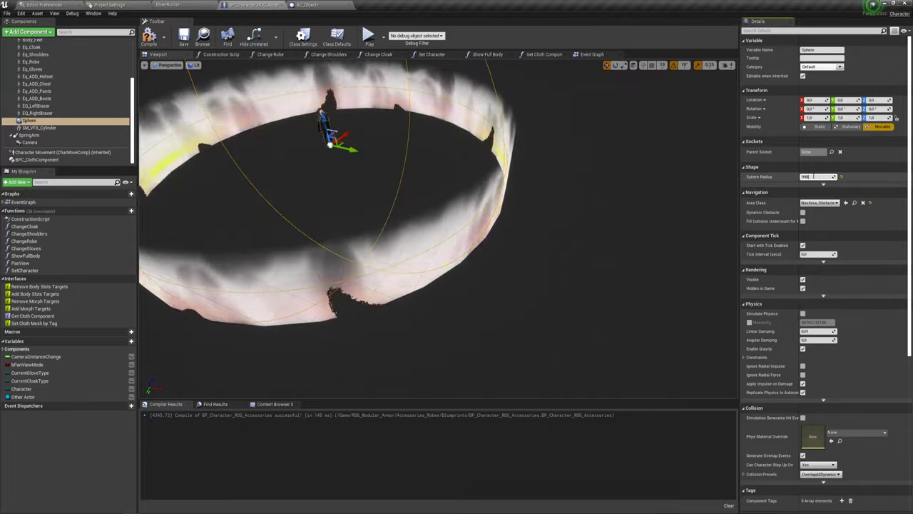
{"action": "type", "text": "990"}
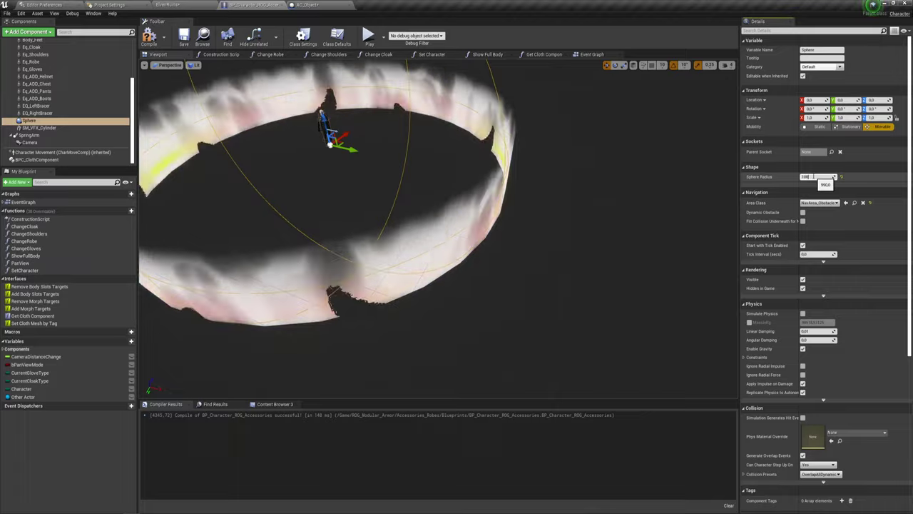
{"action": "type", "text": "1000"}
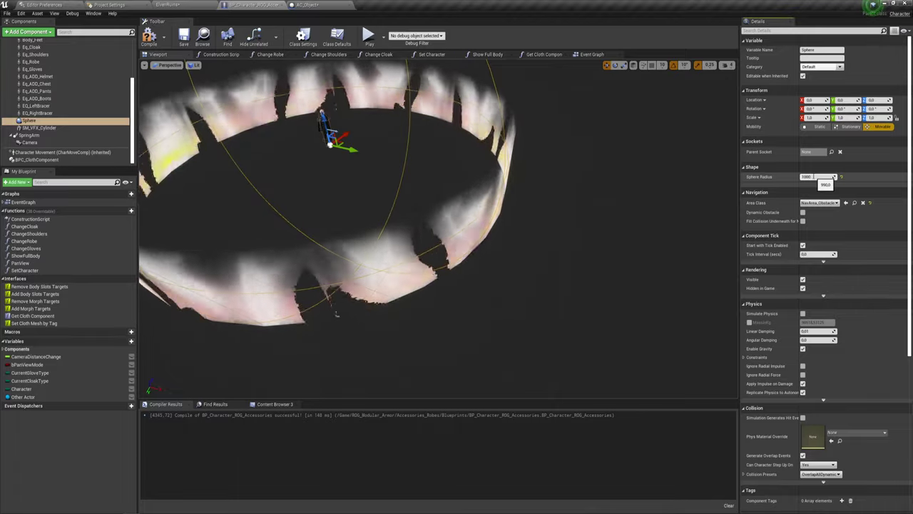
{"action": "key", "text": "Return"}
{"action": "mouse_move", "coordinate": [428, 214]}
{"action": "right_mouse_down"}
{"action": "mouse_move", "coordinate": [471, 228]}
{"action": "mouse_move", "coordinate": [580, 198]}
{"action": "right_mouse_up"}
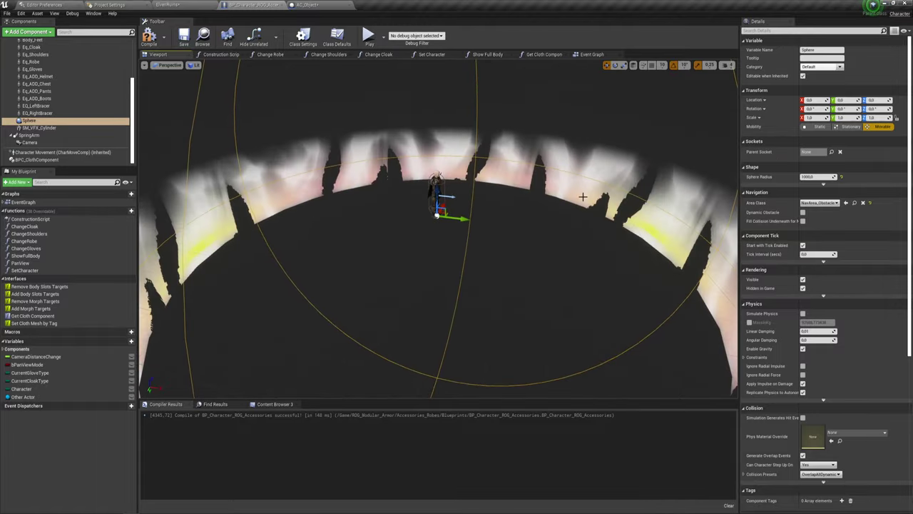
{"action": "left_click", "coordinate": [31, 129]}
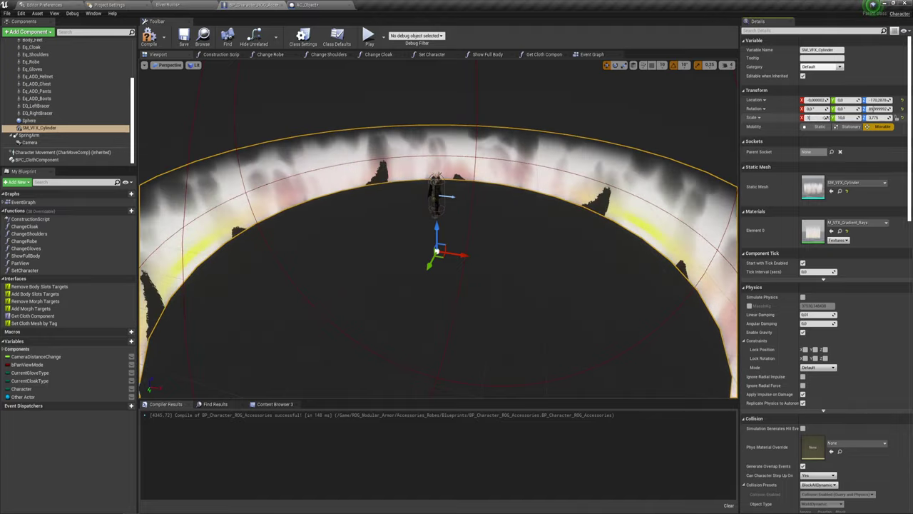
{"action": "type", "text": "1"}
{"action": "key", "text": "Return"}
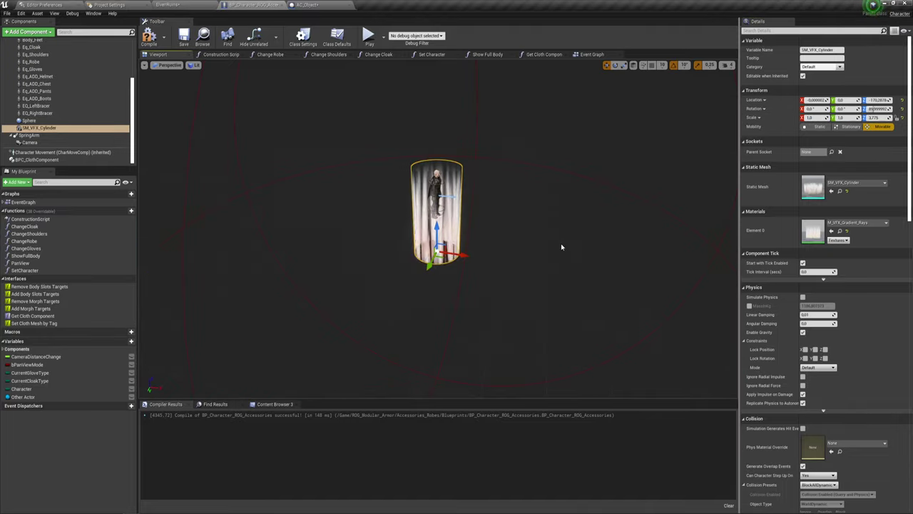
{"action": "left_click", "coordinate": [645, 199]}
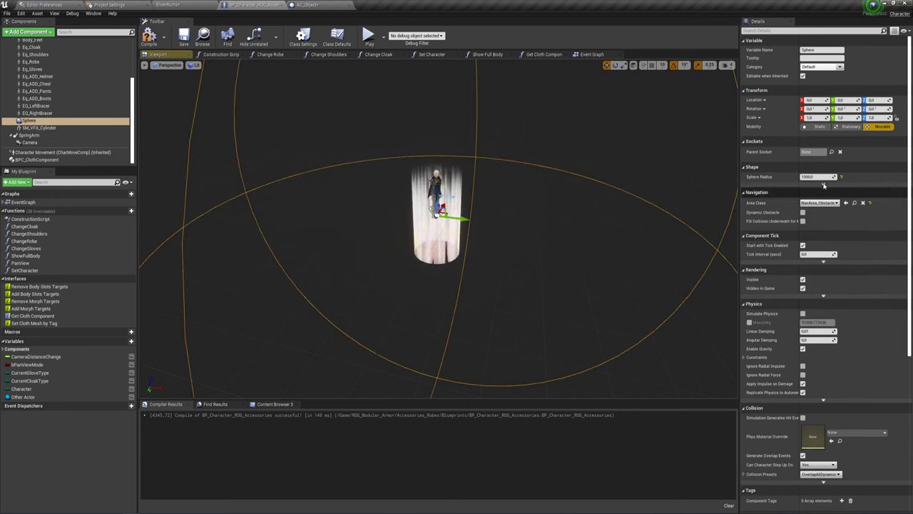
{"action": "left_click", "coordinate": [818, 176]}
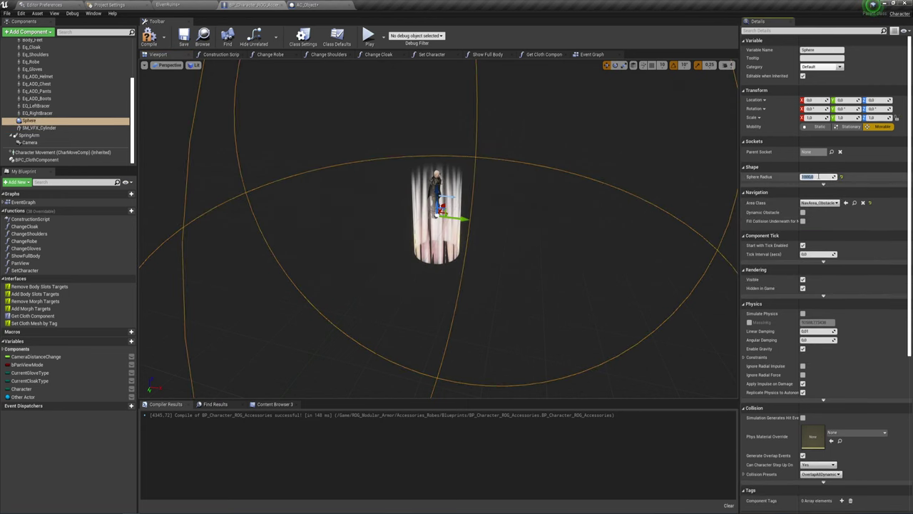
{"action": "type", "text": "100"}
{"action": "key", "text": "Return"}
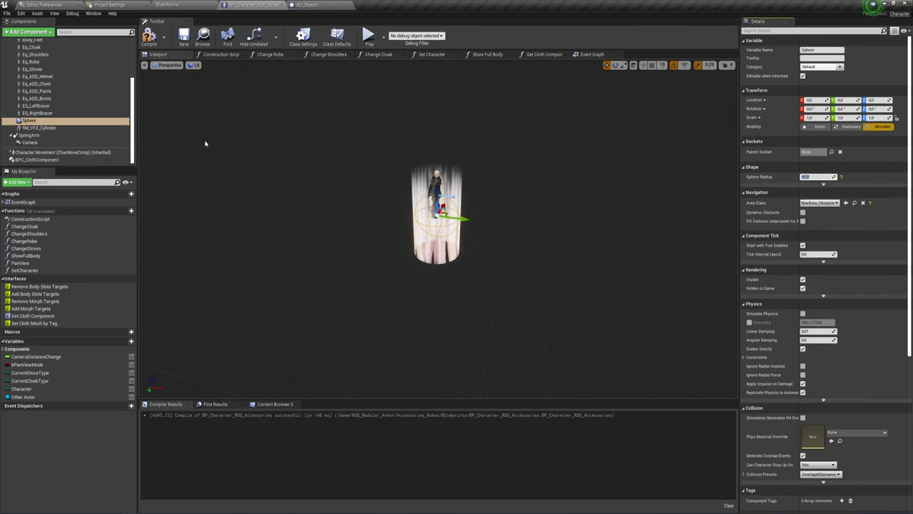
Place a Sphere component reference in the event graph next to the Timeline
{"action": "left_click", "coordinate": [591, 54]}
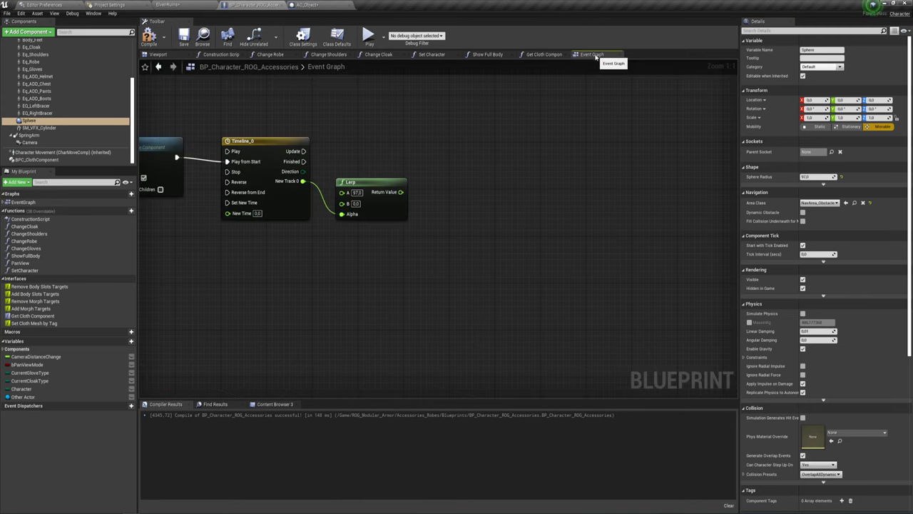
{"action": "right_click_drag", "start_coordinate": [443, 165], "coordinate": [472, 155]}
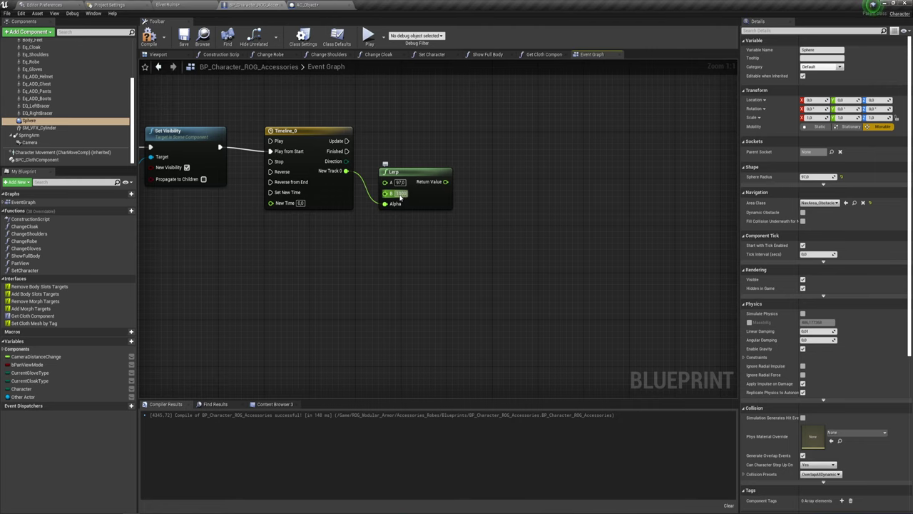
{"action": "right_click_drag", "start_coordinate": [388, 220], "coordinate": [408, 228]}
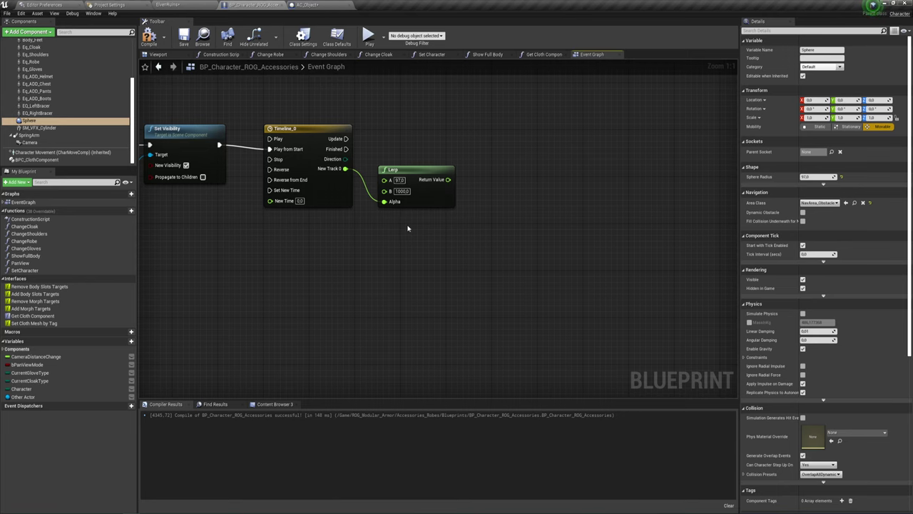
{"action": "left_click_drag", "start_coordinate": [29, 120], "coordinate": [458, 224]}
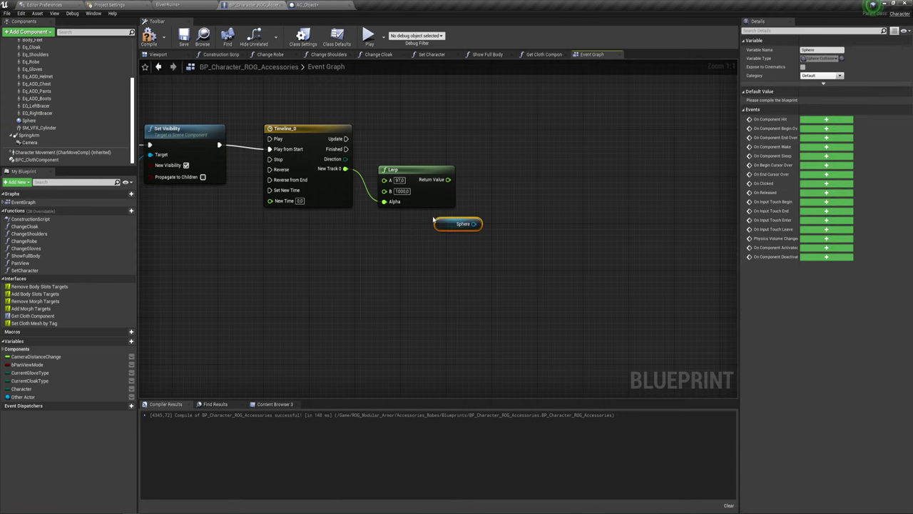
{"action": "right_click_drag", "start_coordinate": [441, 214], "coordinate": [388, 235]}
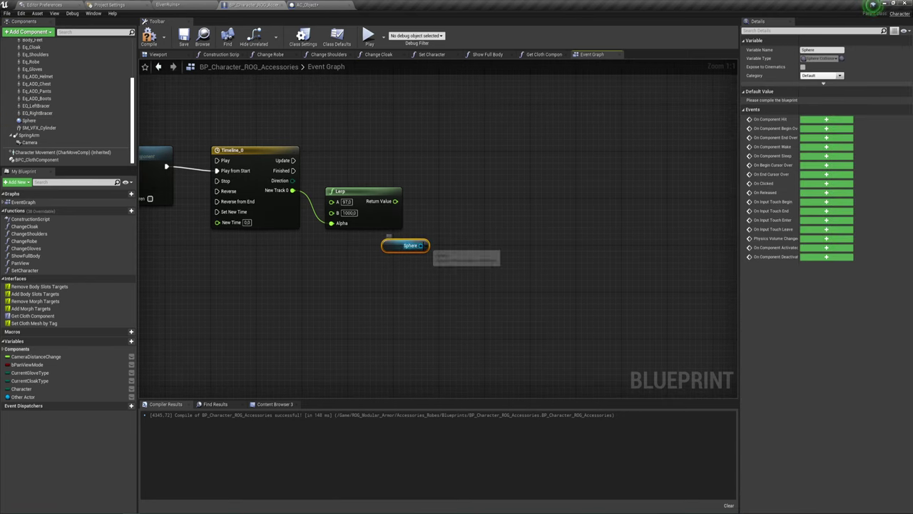
Add Set Sphere Radius on Sphere, fired by Timeline Update, with Lerp's Return Value as radius
{"action": "left_click_drag", "start_coordinate": [422, 245], "coordinate": [445, 167]}
{"action": "type", "text": "set"}
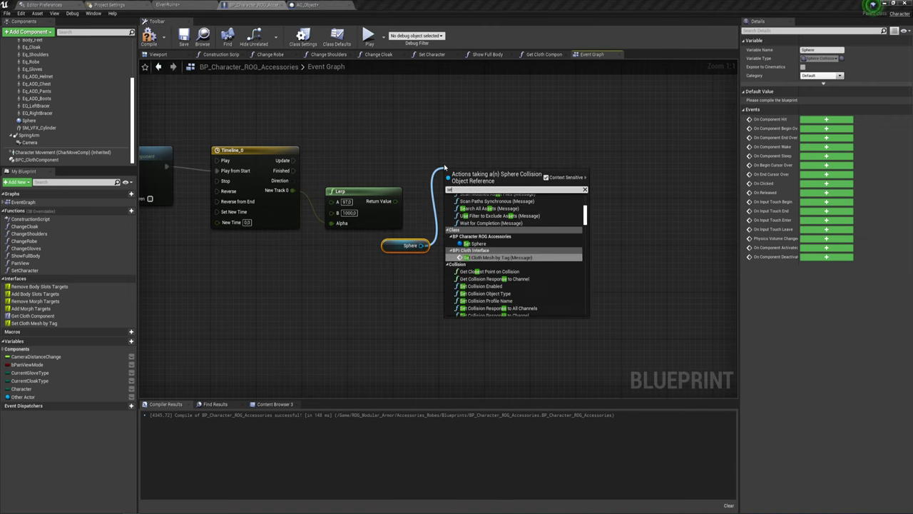
{"action": "type", "text": " spd"}
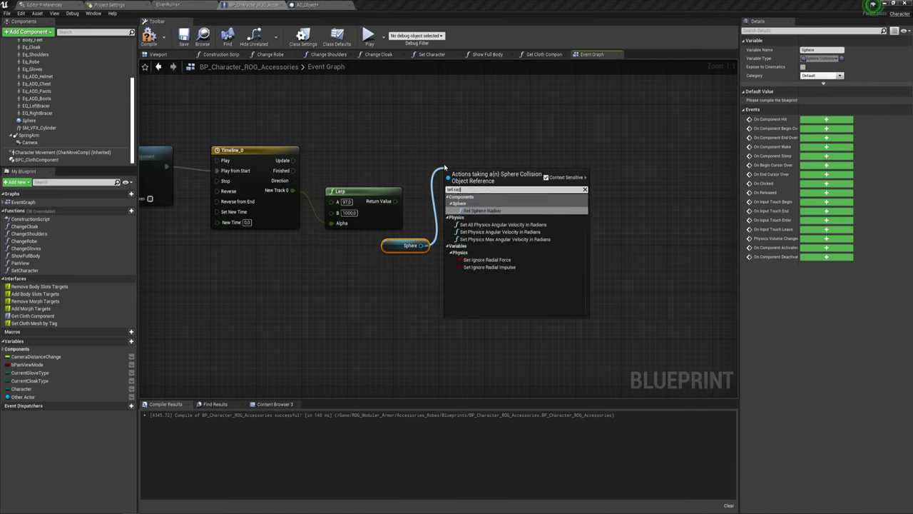
{"action": "type", "text": "iu"}
{"action": "key", "text": "BackSpace"}
{"action": "key", "text": "BackSpace"}
{"action": "key", "text": "Escape"}
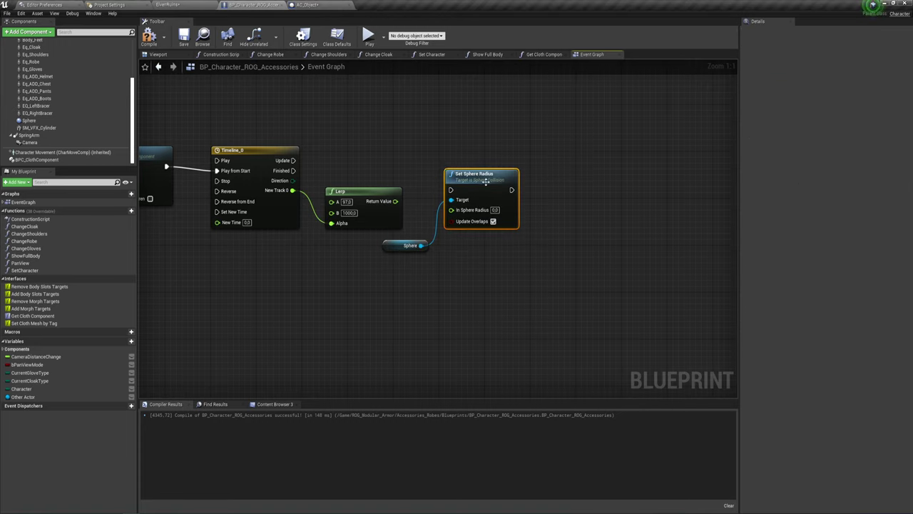
{"action": "mouse_move", "coordinate": [485, 181]}
{"action": "left_mouse_down"}
{"action": "mouse_move", "coordinate": [485, 146]}
{"action": "mouse_move", "coordinate": [445, 162]}
{"action": "mouse_move", "coordinate": [293, 161]}
{"action": "left_mouse_up"}
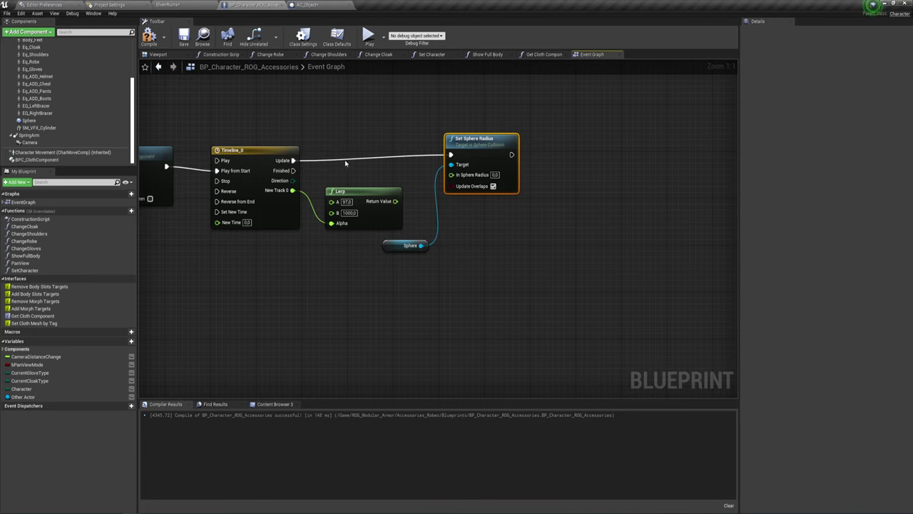
{"action": "mouse_move", "coordinate": [395, 201]}
{"action": "left_mouse_down"}
{"action": "mouse_move", "coordinate": [460, 180]}
{"action": "mouse_move", "coordinate": [452, 175]}
{"action": "left_mouse_up"}
{"action": "right_click_drag", "start_coordinate": [493, 265], "coordinate": [460, 259]}
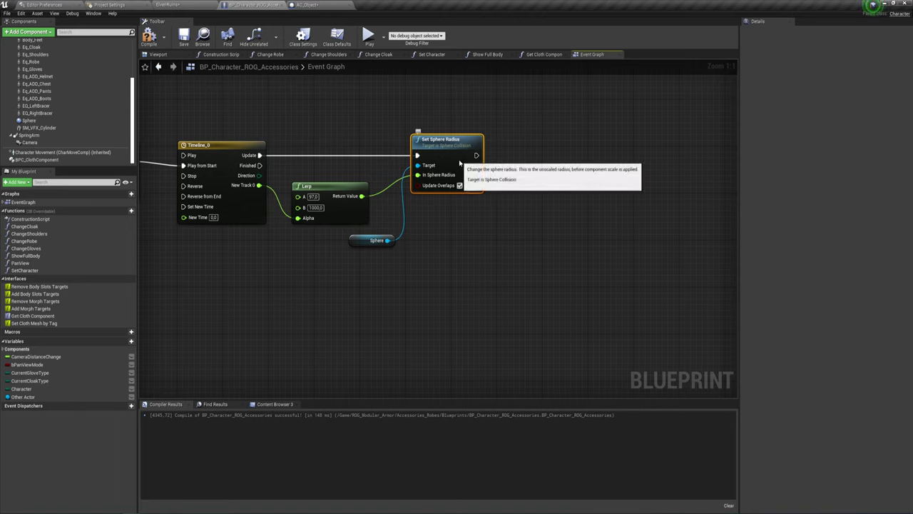
Duplicate the Set Sphere Radius node below the original and wire Sphere into its Target
{"action": "key", "text": "ctrl+c"}
{"action": "key", "text": "ctrl+v"}
{"action": "right_click_drag", "start_coordinate": [469, 292], "coordinate": [470, 201]}
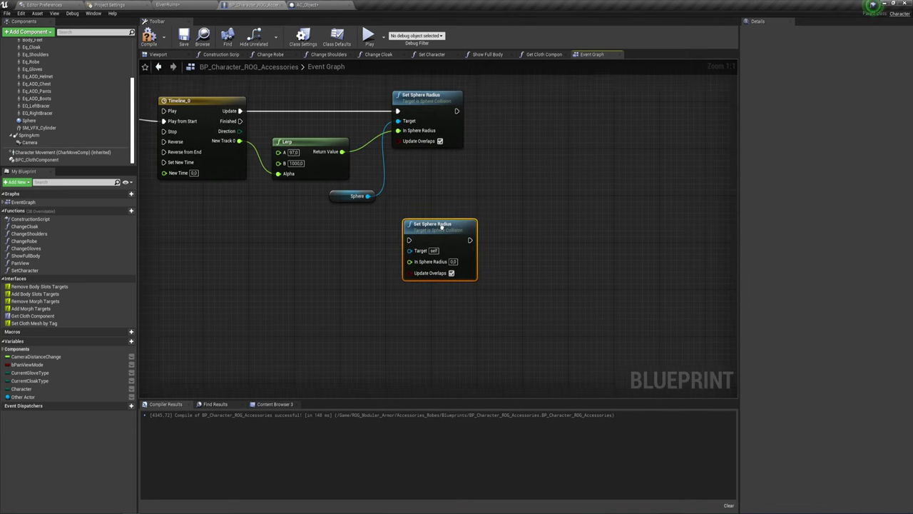
{"action": "left_click_drag", "start_coordinate": [471, 202], "coordinate": [459, 202]}
{"action": "left_click_drag", "start_coordinate": [406, 172], "coordinate": [437, 227]}
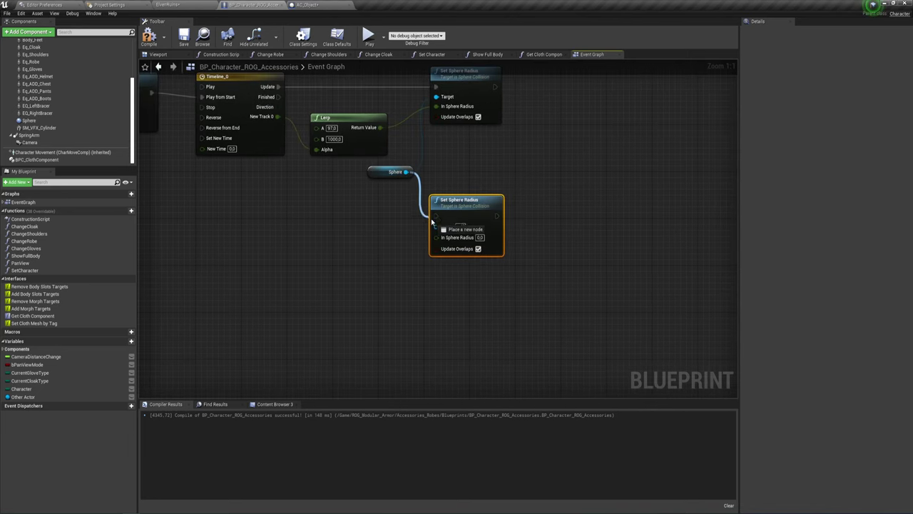
{"action": "scroll", "coordinate": [401, 220], "scroll_direction": "down", "scroll_amount": 1}
{"action": "scroll", "coordinate": [404, 224], "scroll_direction": "down", "scroll_amount": 2}
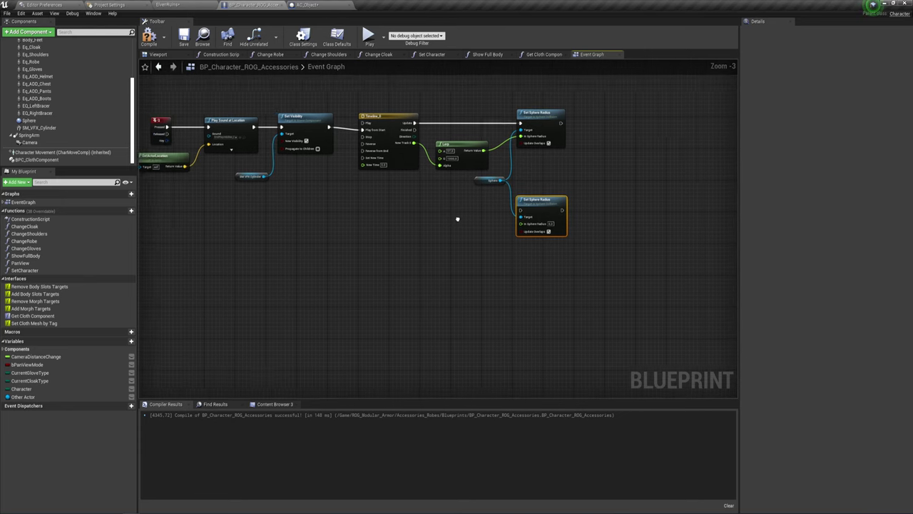
{"action": "mouse_move", "coordinate": [404, 224]}
{"action": "right_mouse_down"}
{"action": "mouse_move", "coordinate": [517, 219]}
{"action": "mouse_move", "coordinate": [486, 220]}
{"action": "right_mouse_up"}
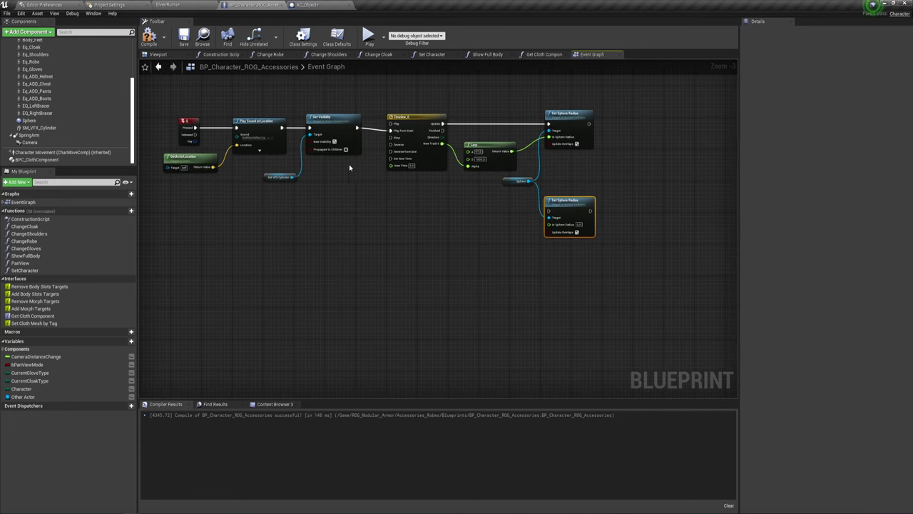
{"action": "right_click_drag", "start_coordinate": [442, 131], "coordinate": [352, 122]}
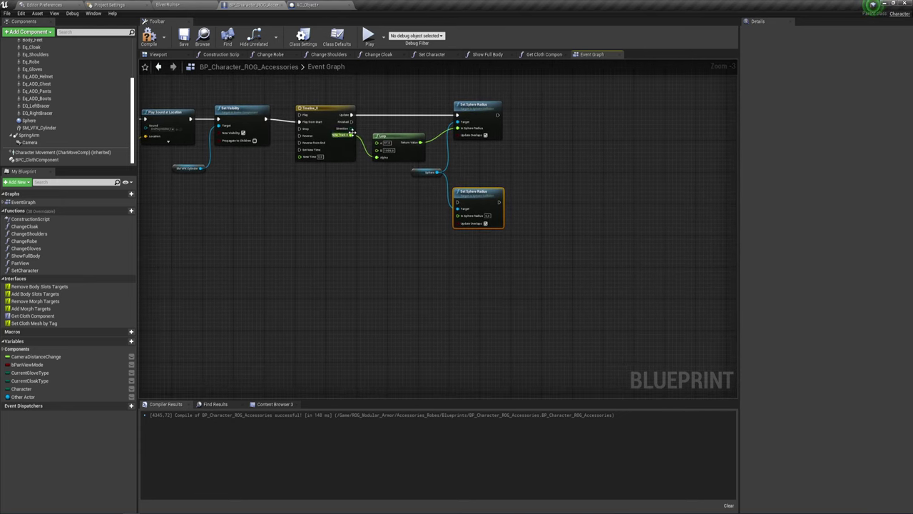
Run the copy from Timeline Finished through a reroute node, with In Sphere Radius 97.0
{"action": "mouse_move", "coordinate": [352, 122]}
{"action": "left_mouse_down"}
{"action": "mouse_move", "coordinate": [405, 206]}
{"action": "mouse_move", "coordinate": [380, 204]}
{"action": "left_mouse_up"}
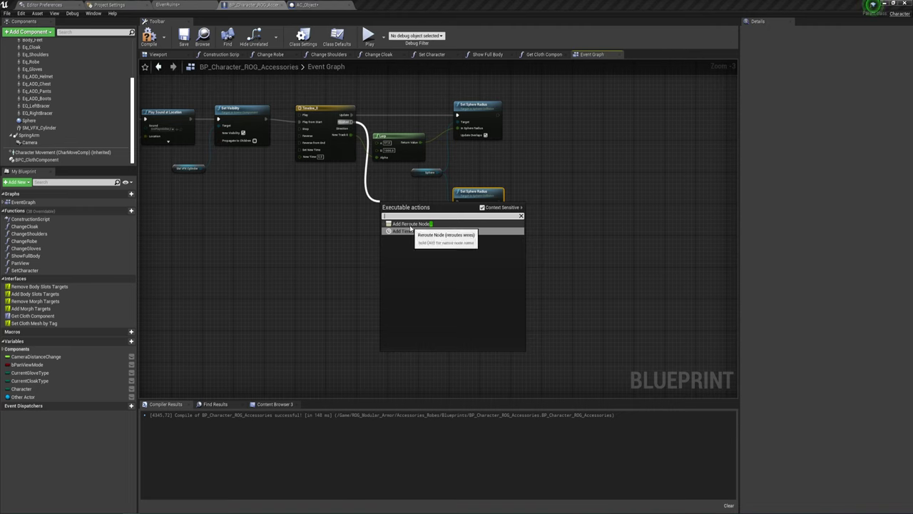
{"action": "left_click", "coordinate": [411, 223]}
{"action": "left_click_drag", "start_coordinate": [389, 202], "coordinate": [456, 203]}
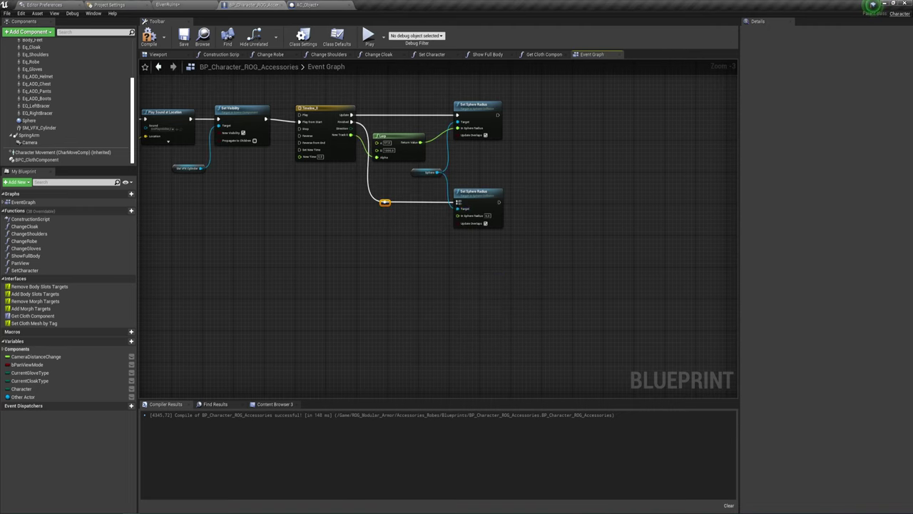
{"action": "scroll", "coordinate": [513, 257], "scroll_direction": "up", "scroll_amount": 3}
{"action": "right_click_drag", "start_coordinate": [516, 252], "coordinate": [483, 241]}
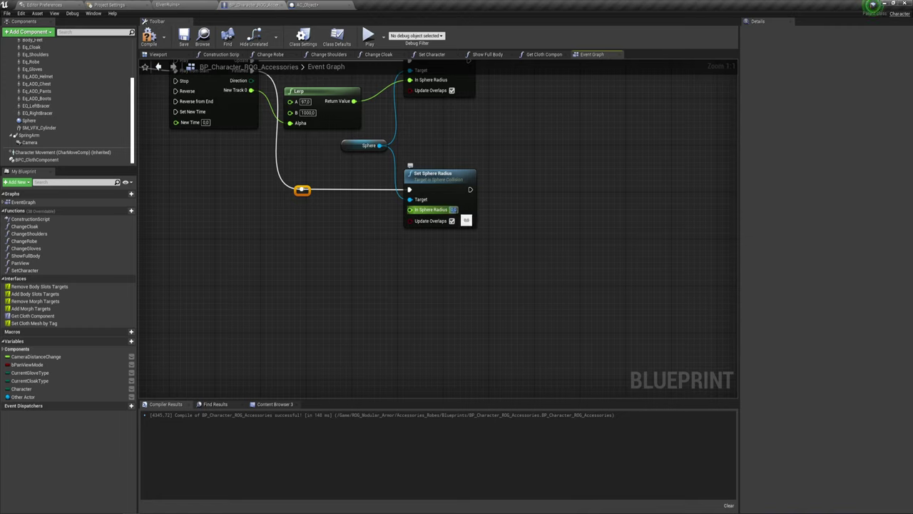
{"action": "type", "text": "97"}
{"action": "key", "text": "Return"}
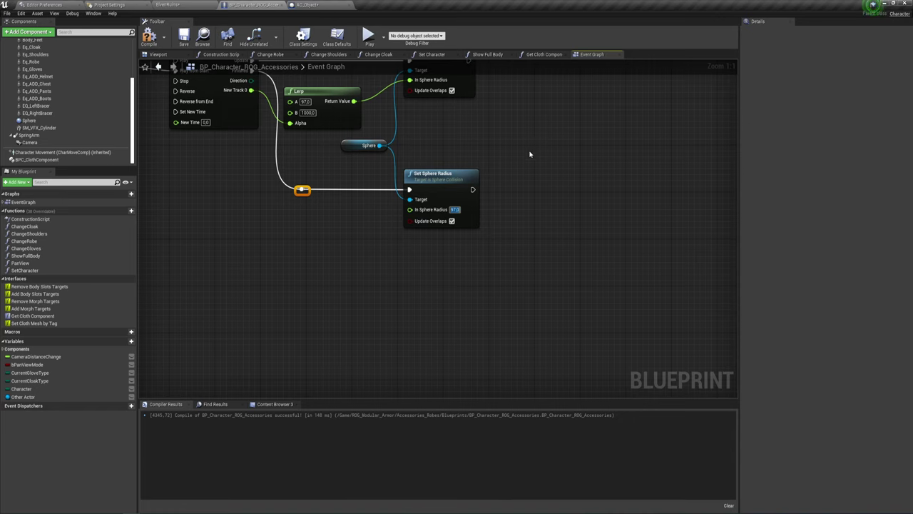
{"action": "right_click_drag", "start_coordinate": [459, 227], "coordinate": [387, 301]}
{"action": "mouse_move", "coordinate": [397, 232]}
{"action": "right_mouse_down"}
{"action": "mouse_move", "coordinate": [392, 206]}
{"action": "mouse_move", "coordinate": [427, 203]}
{"action": "right_mouse_up"}
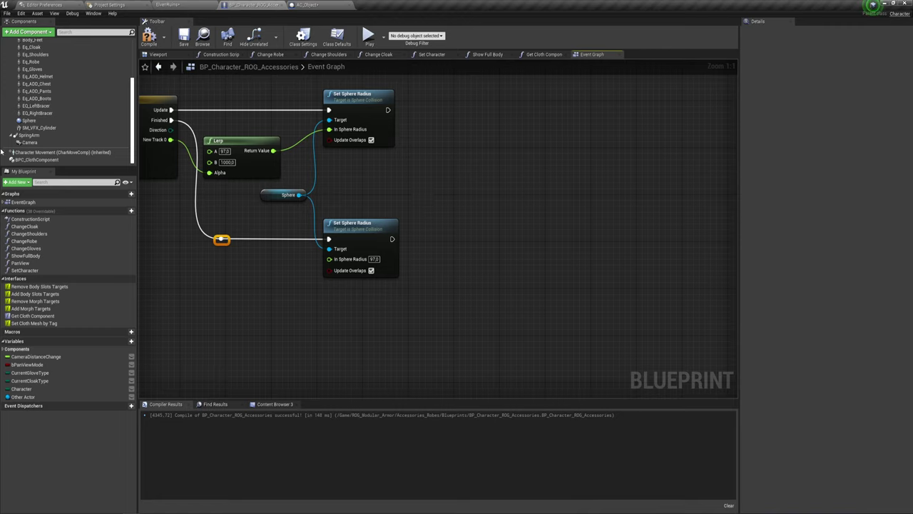
Add Set Relative Scale 3D for SM_VFX_Cylinder after the first Set Sphere Radius, splitting New Scale 3D
{"action": "left_click", "coordinate": [45, 128]}
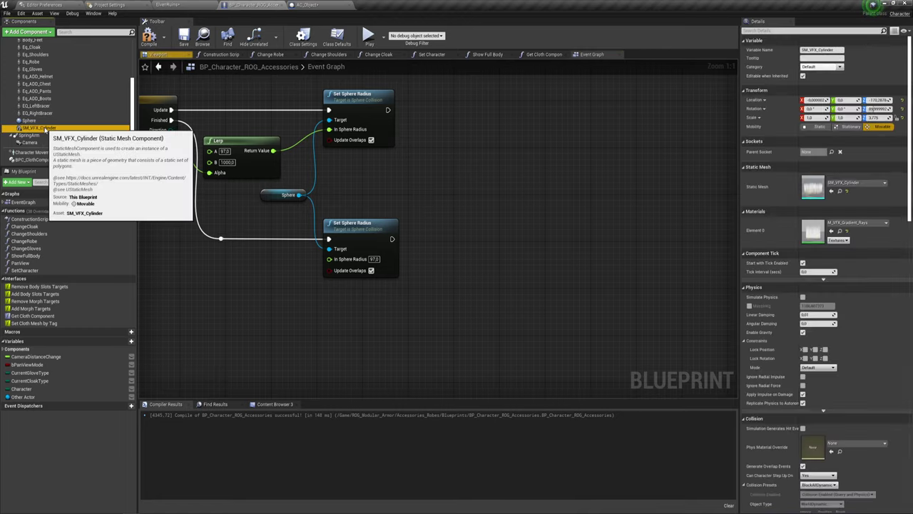
{"action": "right_click_drag", "start_coordinate": [413, 221], "coordinate": [372, 223]}
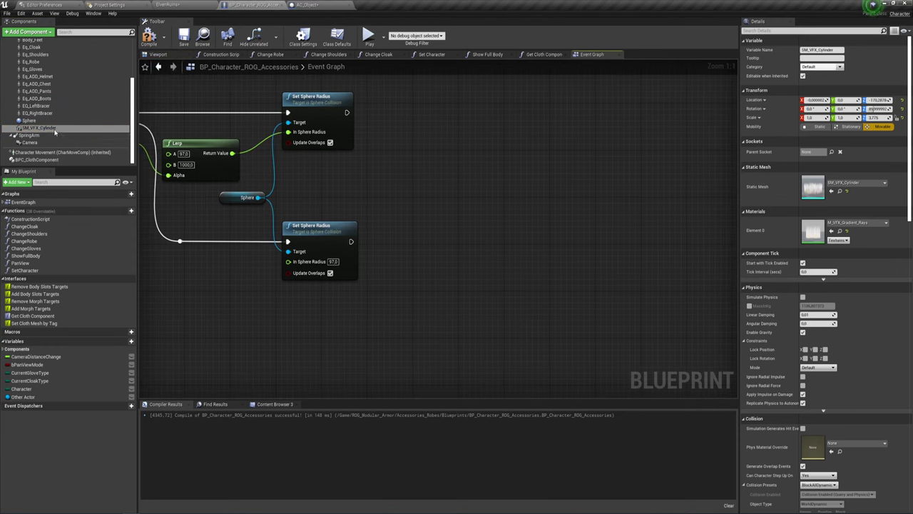
{"action": "mouse_move", "coordinate": [39, 128]}
{"action": "left_mouse_down"}
{"action": "mouse_move", "coordinate": [373, 186]}
{"action": "mouse_move", "coordinate": [364, 188]}
{"action": "mouse_move", "coordinate": [374, 196]}
{"action": "left_mouse_up"}
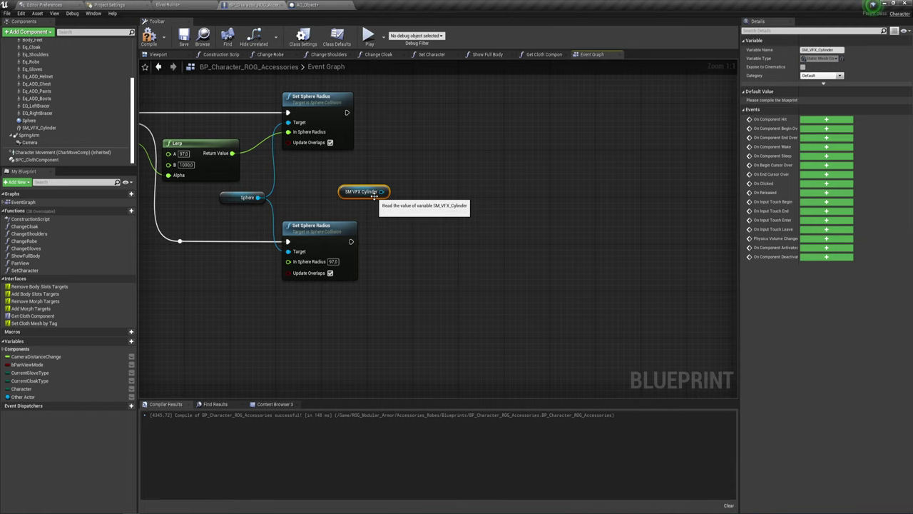
{"action": "right_click_drag", "start_coordinate": [465, 220], "coordinate": [465, 227]}
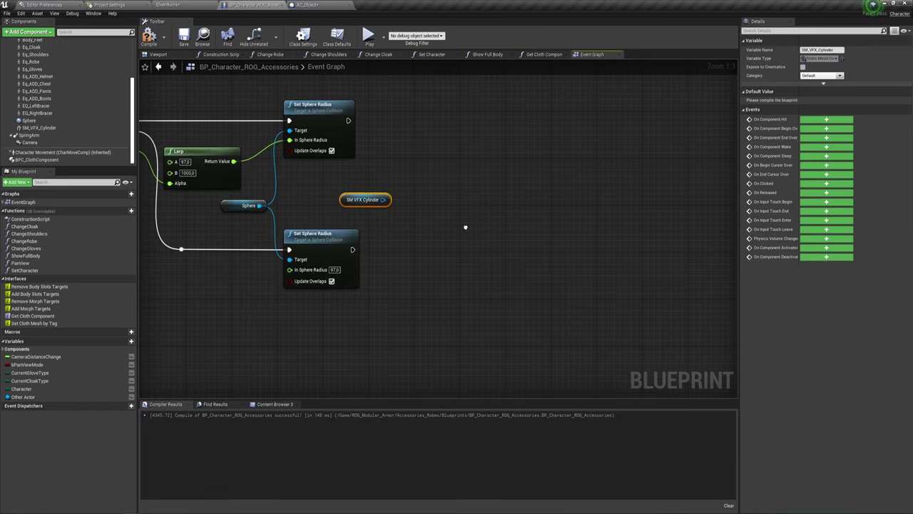
{"action": "left_click_drag", "start_coordinate": [383, 199], "coordinate": [421, 130]}
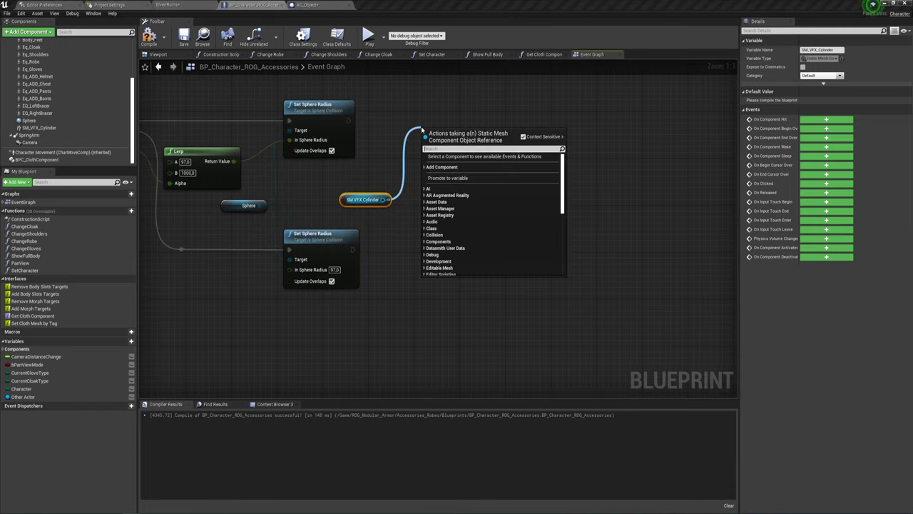
{"action": "type", "text": "set"}
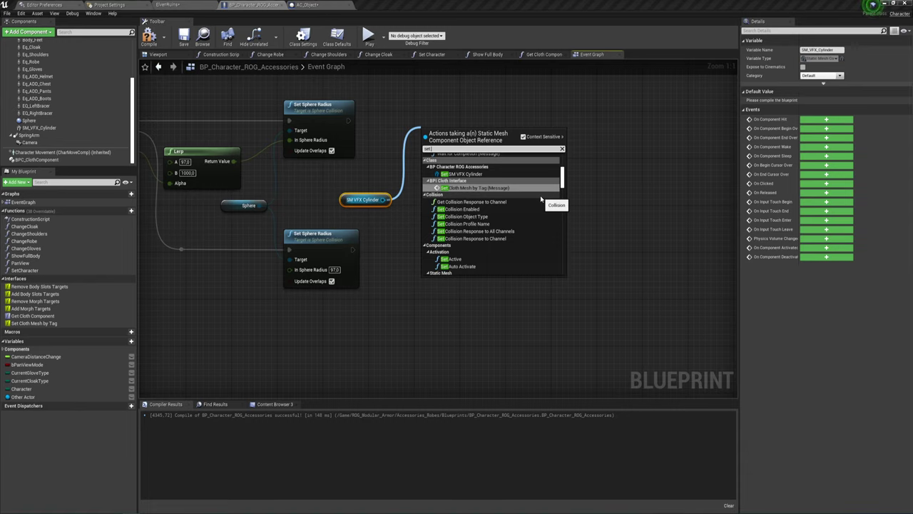
{"action": "type", "text": "rela"}
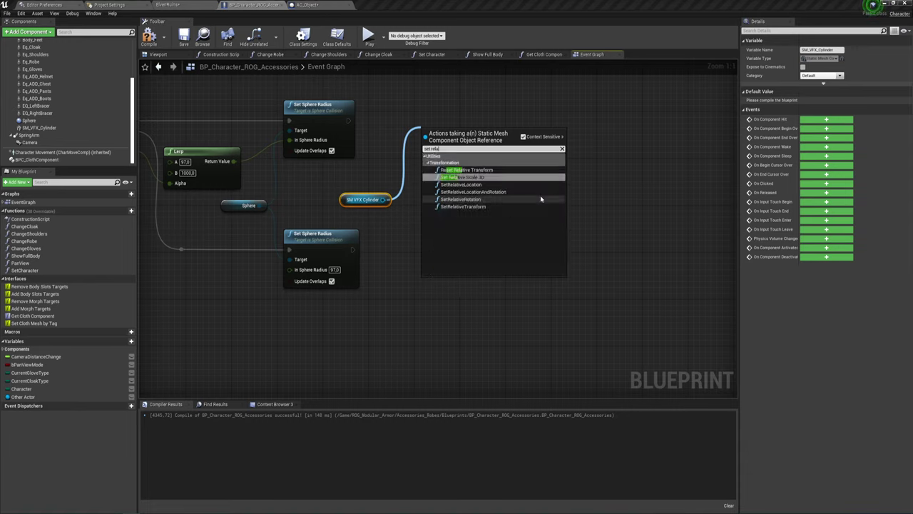
{"action": "left_click", "coordinate": [499, 177]}
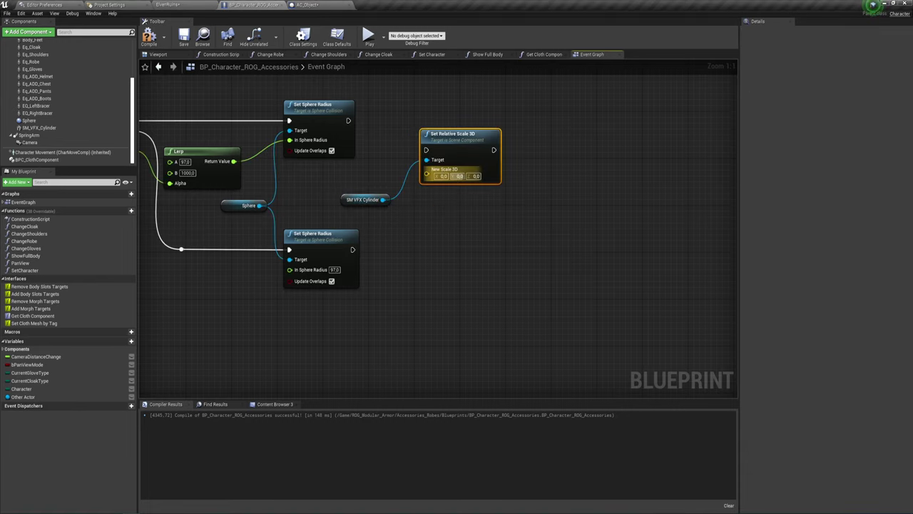
{"action": "mouse_move", "coordinate": [419, 143]}
{"action": "left_mouse_down"}
{"action": "mouse_move", "coordinate": [414, 114]}
{"action": "mouse_move", "coordinate": [387, 127]}
{"action": "mouse_move", "coordinate": [348, 121]}
{"action": "left_mouse_up"}
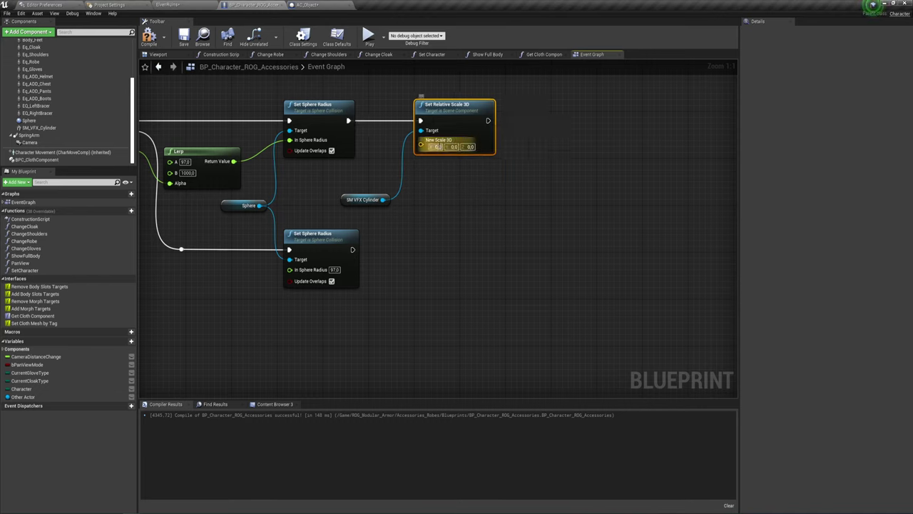
{"action": "right_click", "coordinate": [427, 143]}
{"action": "left_click", "coordinate": [439, 160]}
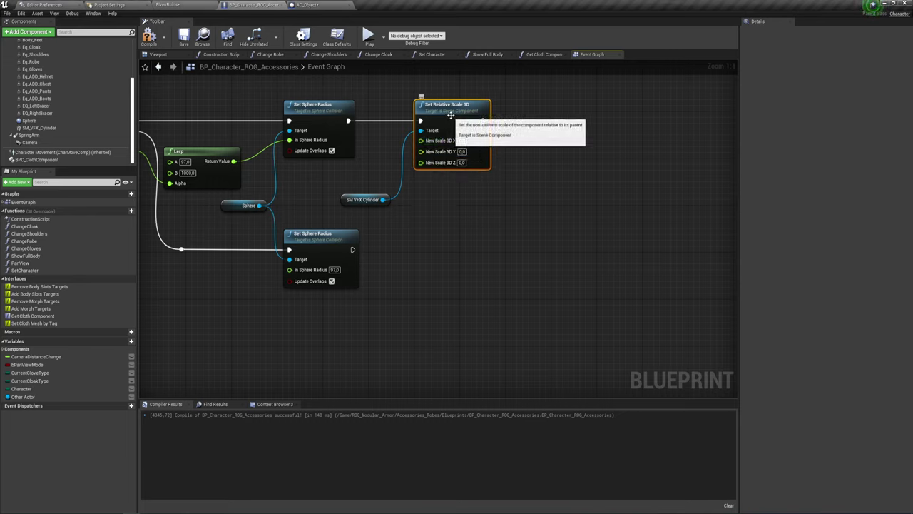
{"action": "left_click_drag", "start_coordinate": [448, 112], "coordinate": [453, 113]}
Duplicate the scale node, run it after the lower Set Sphere Radius, targeting SM_VFX_Cylinder
{"action": "key", "text": "ctrl+w"}
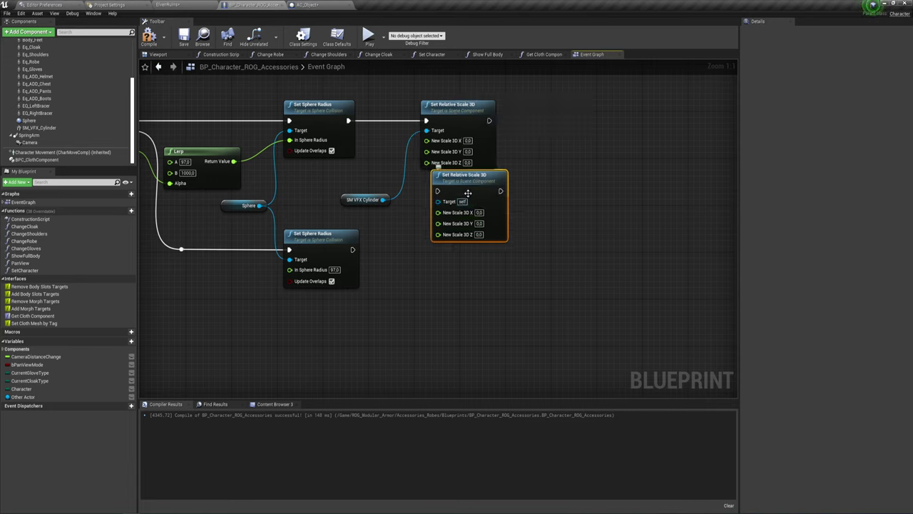
{"action": "left_click_drag", "start_coordinate": [431, 210], "coordinate": [431, 271]}
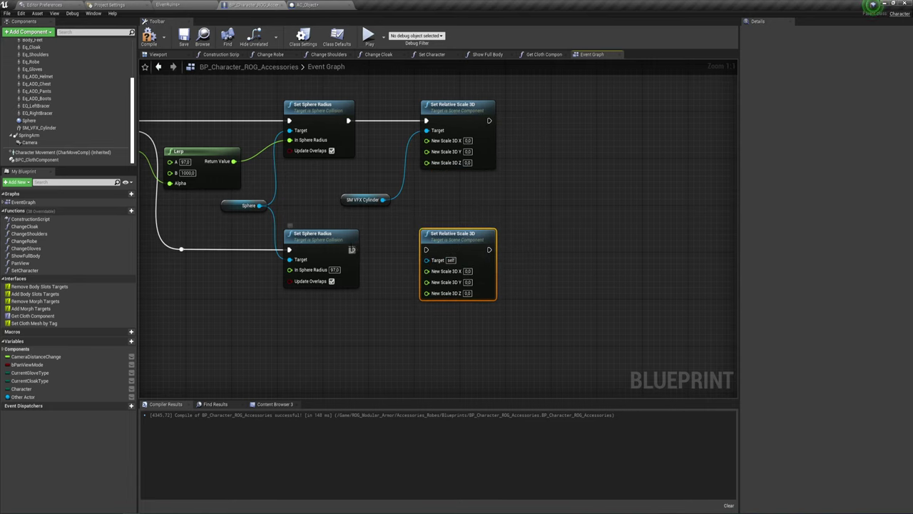
{"action": "left_click_drag", "start_coordinate": [352, 249], "coordinate": [427, 250]}
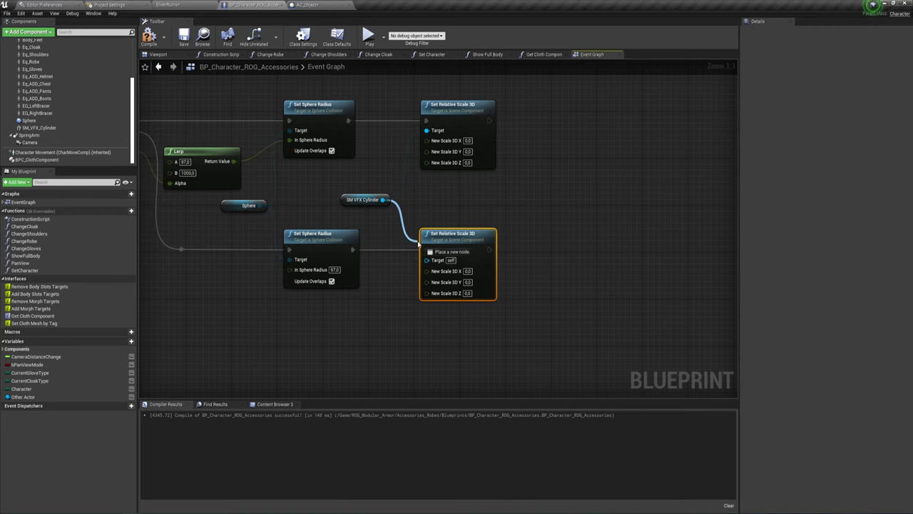
{"action": "left_click_drag", "start_coordinate": [387, 200], "coordinate": [425, 259]}
{"action": "right_click_drag", "start_coordinate": [545, 261], "coordinate": [496, 236]}
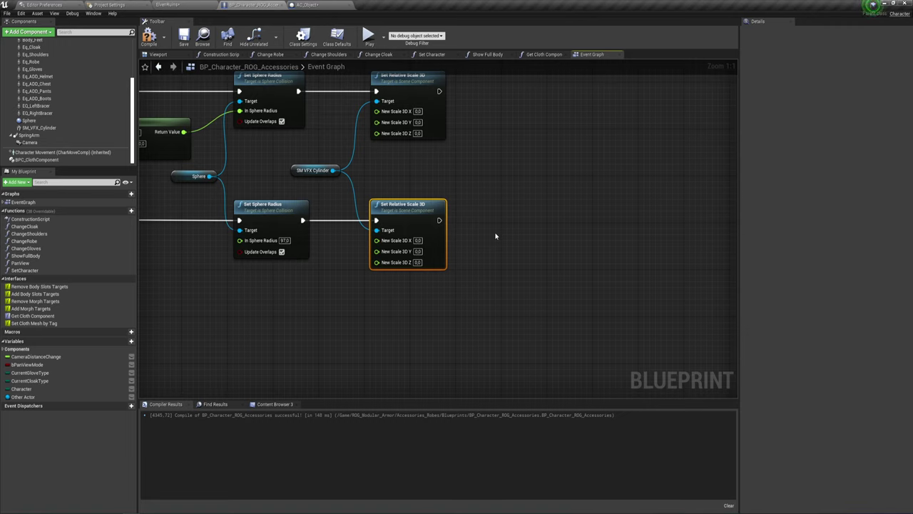
Set the lower Set Relative Scale 3D node's X and Y to 1.0
{"action": "type", "text": "1"}
{"action": "left_click", "coordinate": [417, 252]}
{"action": "type", "text": "1"}
{"action": "left_click", "coordinate": [460, 269]}
Set SM_VFX_Cylinder's Details Z scale to 4.75, and Z 4.75 in both scale nodes
{"action": "left_click", "coordinate": [40, 128]}
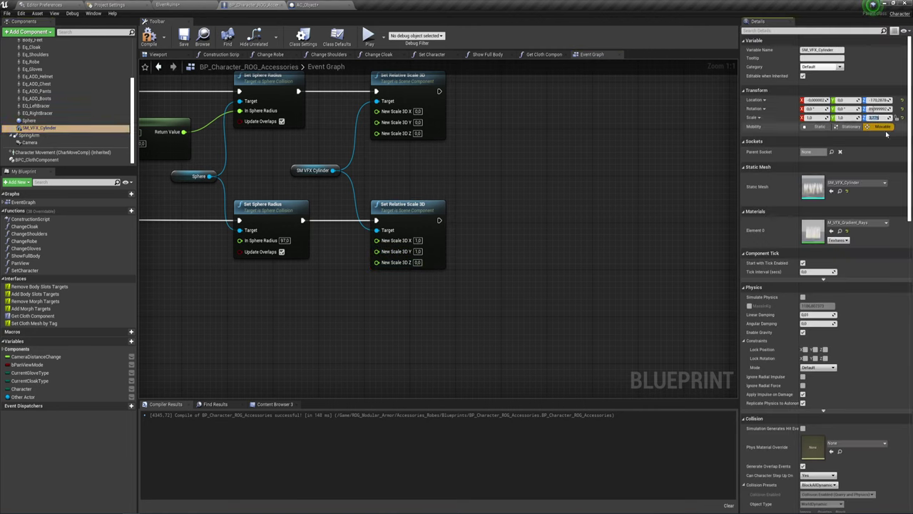
{"action": "type", "text": "4."}
{"action": "type", "text": "75"}
{"action": "key", "text": "Return"}
{"action": "left_click", "coordinate": [417, 133]}
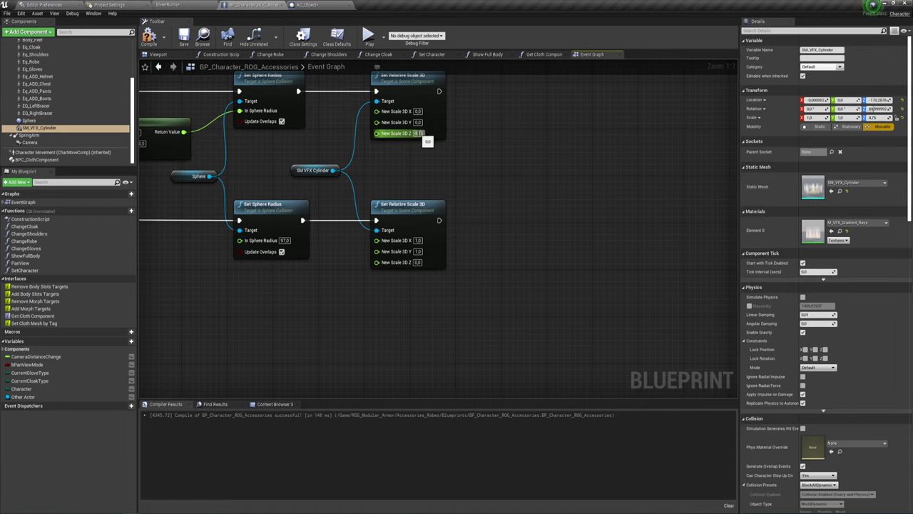
{"action": "left_click", "coordinate": [419, 263]}
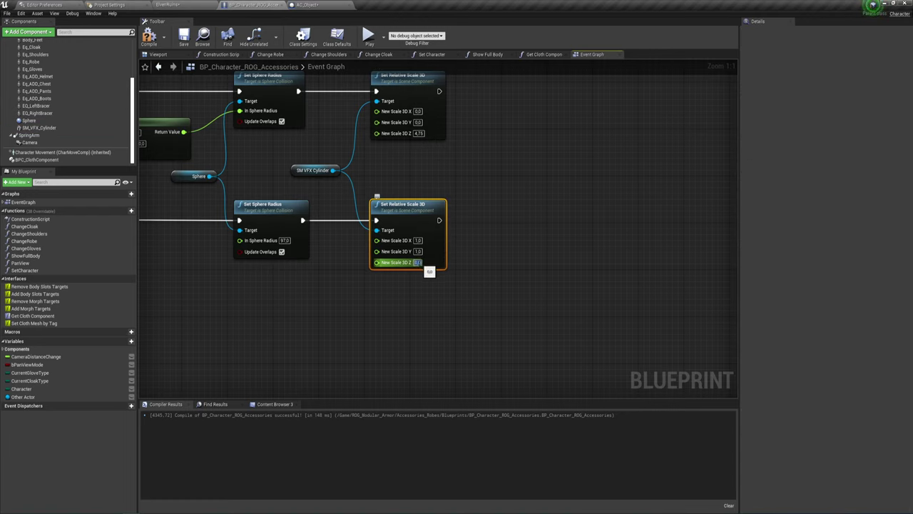
{"action": "type", "text": "4,75"}
{"action": "left_click", "coordinate": [550, 200]}
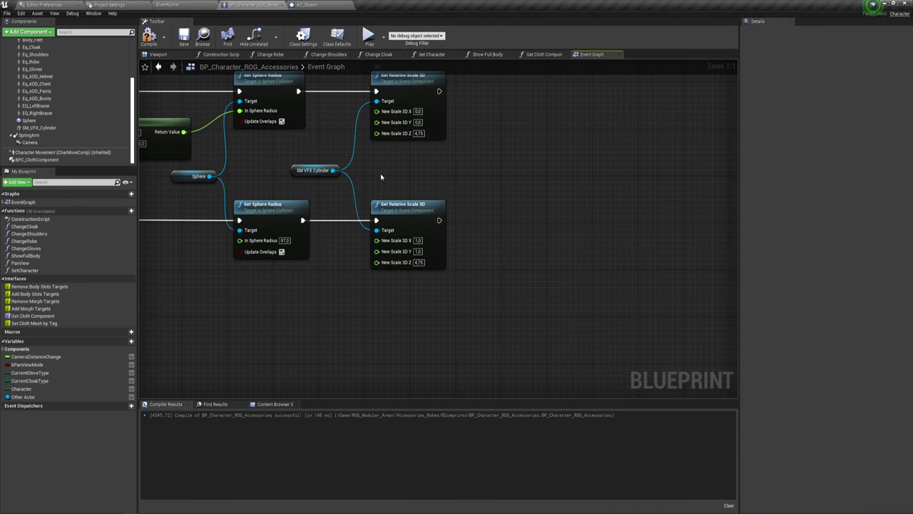
{"action": "right_click_drag", "start_coordinate": [381, 177], "coordinate": [455, 188]}
{"action": "right_click_drag", "start_coordinate": [285, 146], "coordinate": [304, 160]}
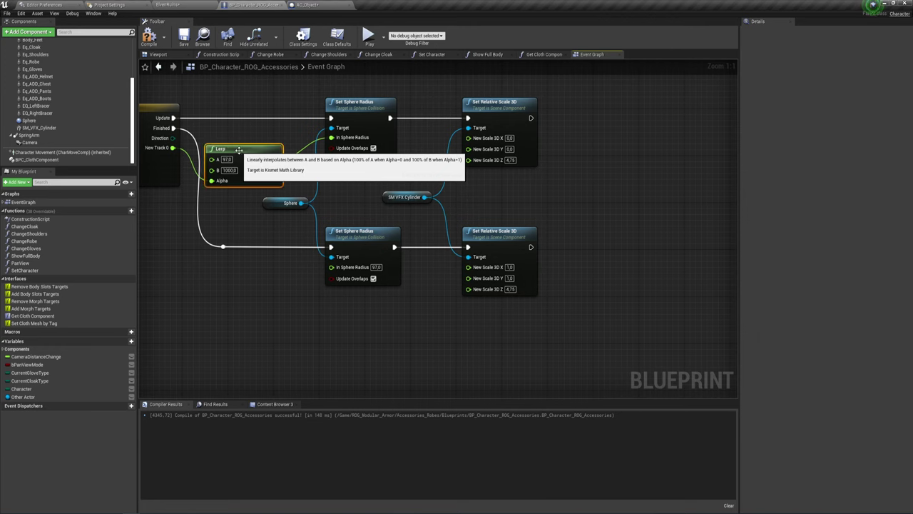
Copy the Lerp, feed it into upper scale X and Y, and drive Alpha from New Track 0 via a reroute
{"action": "key", "text": "ctrl+c"}
{"action": "key", "text": "ctrl+v"}
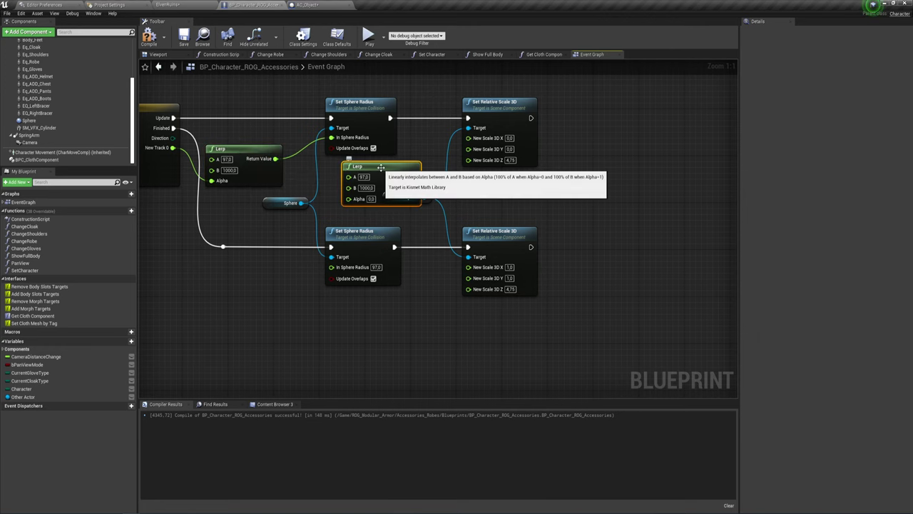
{"action": "left_click_drag", "start_coordinate": [402, 170], "coordinate": [468, 137]}
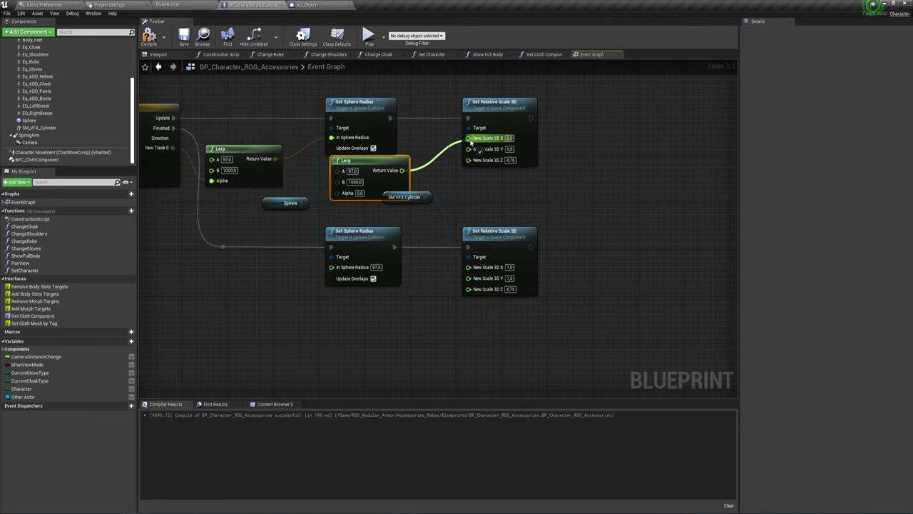
{"action": "left_click_drag", "start_coordinate": [402, 171], "coordinate": [469, 147]}
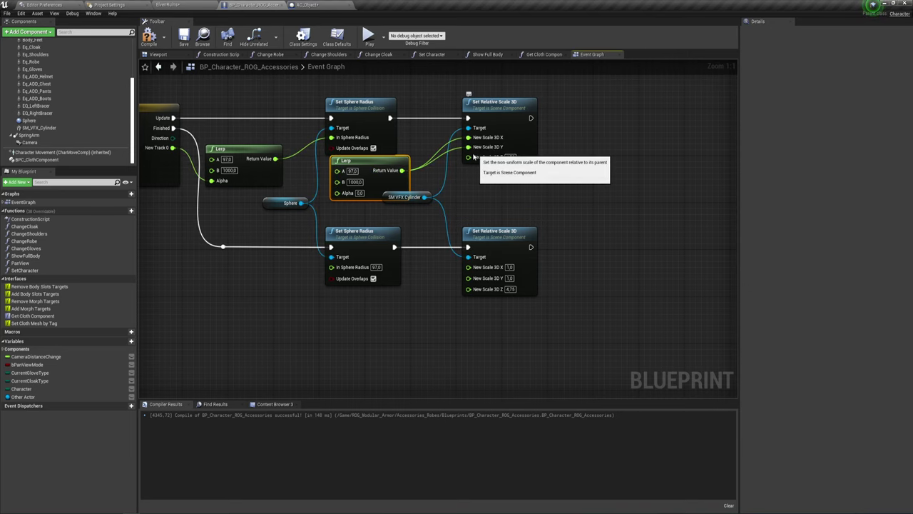
{"action": "right_click_drag", "start_coordinate": [348, 192], "coordinate": [428, 205]}
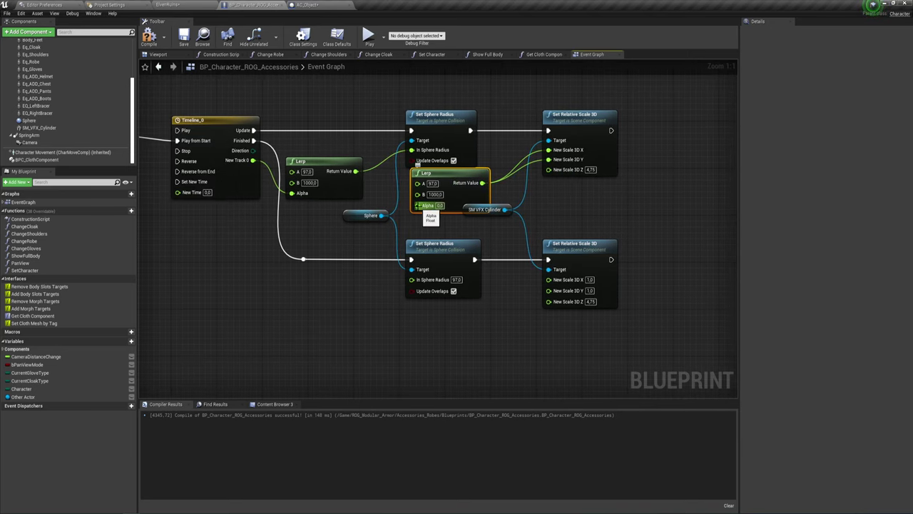
{"action": "left_click_drag", "start_coordinate": [419, 205], "coordinate": [253, 160]}
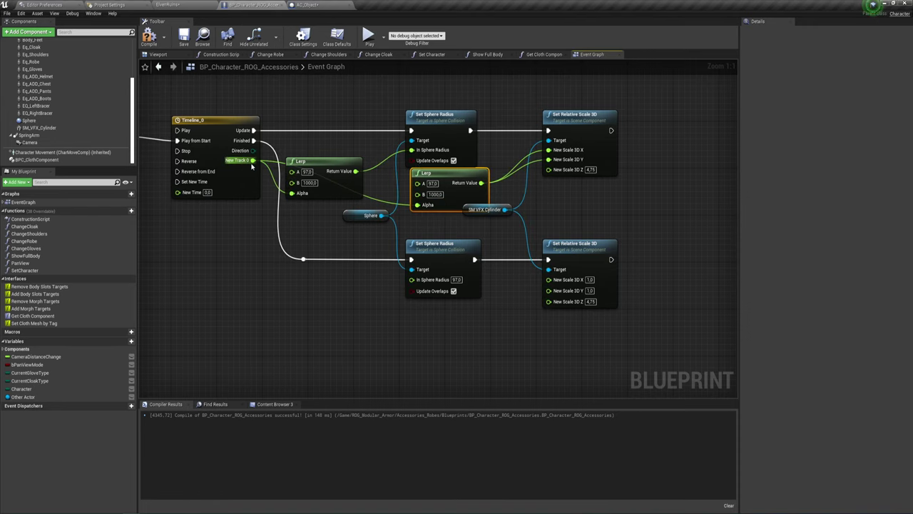
{"action": "double_click", "coordinate": [367, 197]}
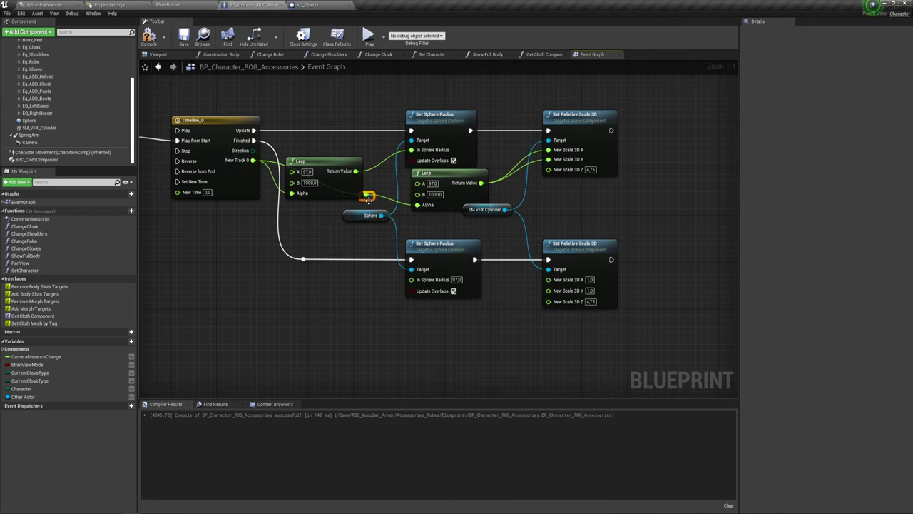
{"action": "left_click_drag", "start_coordinate": [367, 197], "coordinate": [287, 207]}
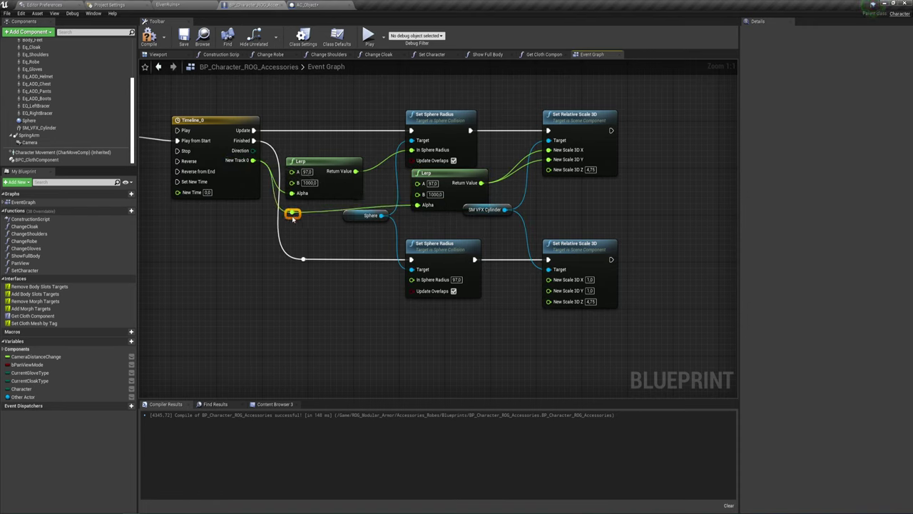
Set the new Lerp's A to 1.0 and B to 10.0
{"action": "left_click", "coordinate": [432, 183]}
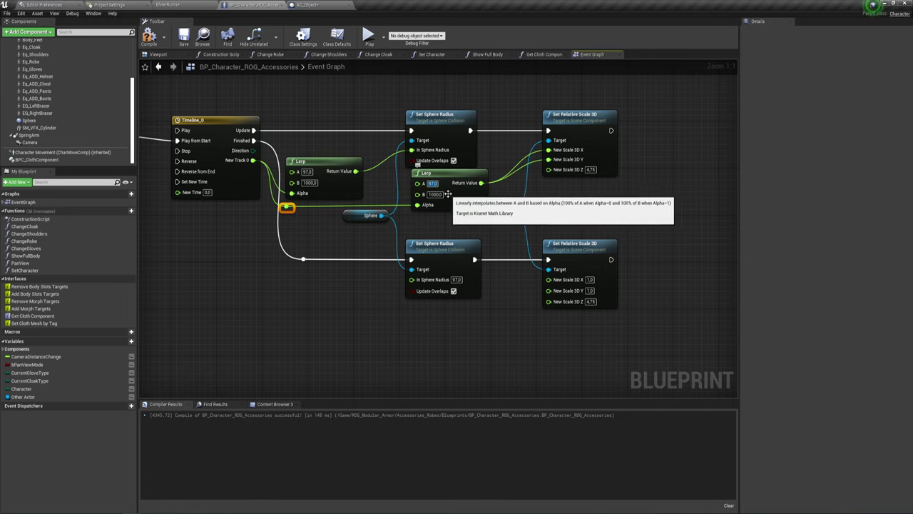
{"action": "type", "text": "1"}
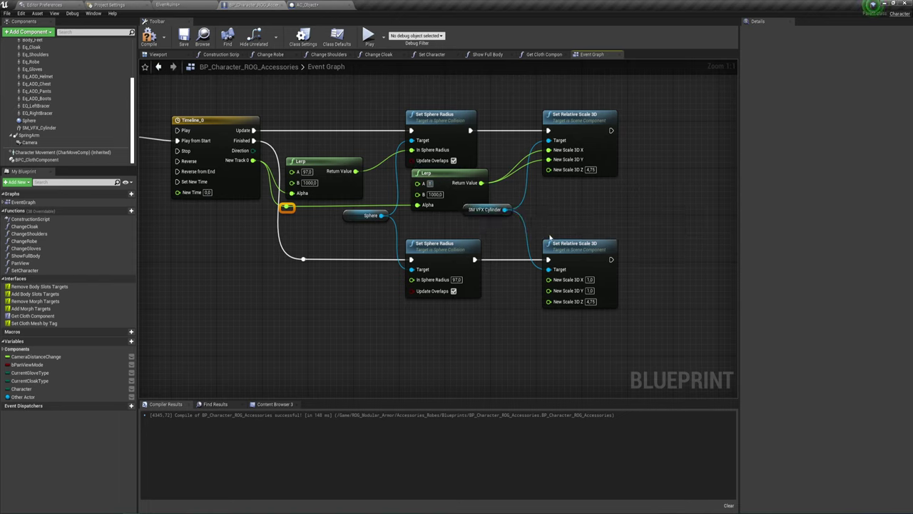
{"action": "left_click", "coordinate": [433, 194]}
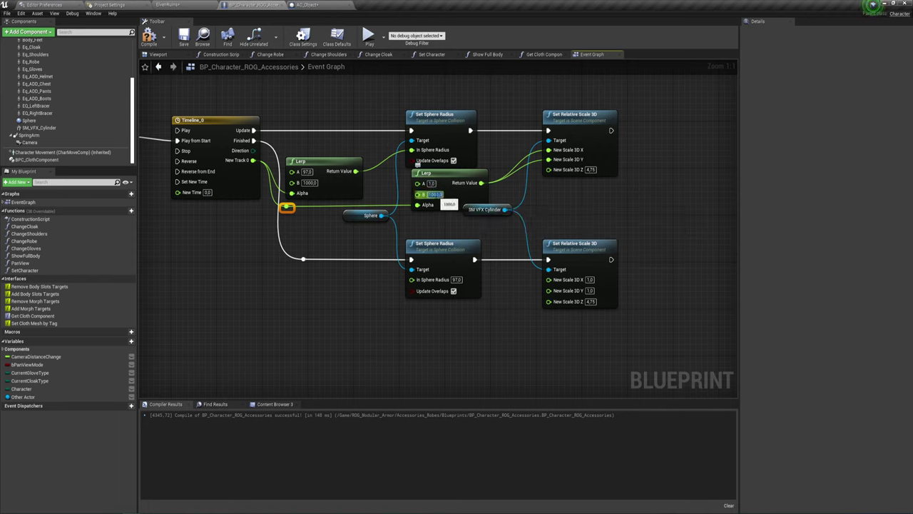
{"action": "type", "text": "1"}
{"action": "key", "text": "Return"}
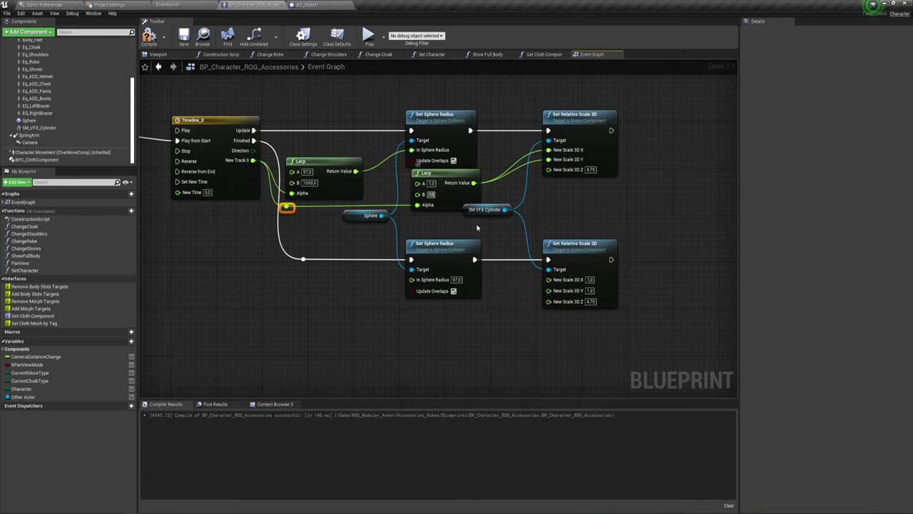
{"action": "right_click_drag", "start_coordinate": [391, 232], "coordinate": [435, 239]}
{"action": "right_click_drag", "start_coordinate": [495, 230], "coordinate": [353, 227]}
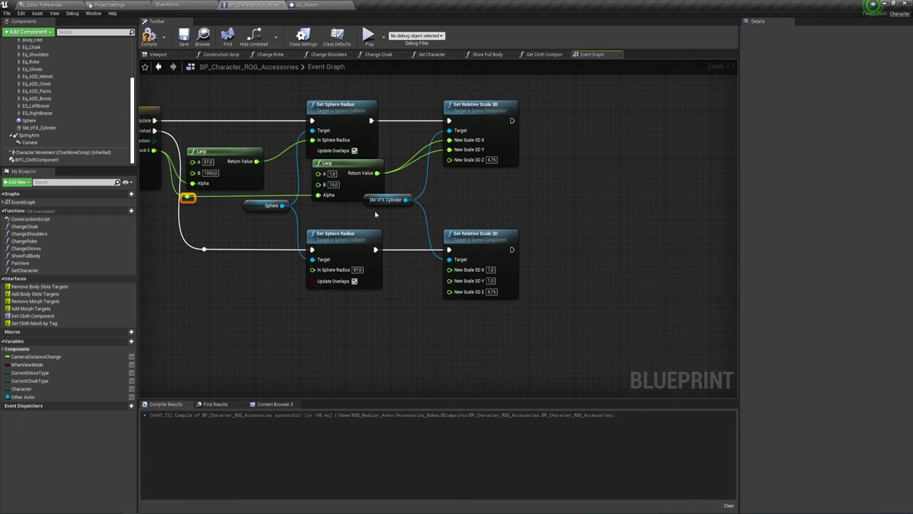
{"action": "mouse_move", "coordinate": [498, 206]}
{"action": "right_mouse_down"}
{"action": "mouse_move", "coordinate": [441, 205]}
{"action": "mouse_move", "coordinate": [469, 215]}
{"action": "right_mouse_up"}
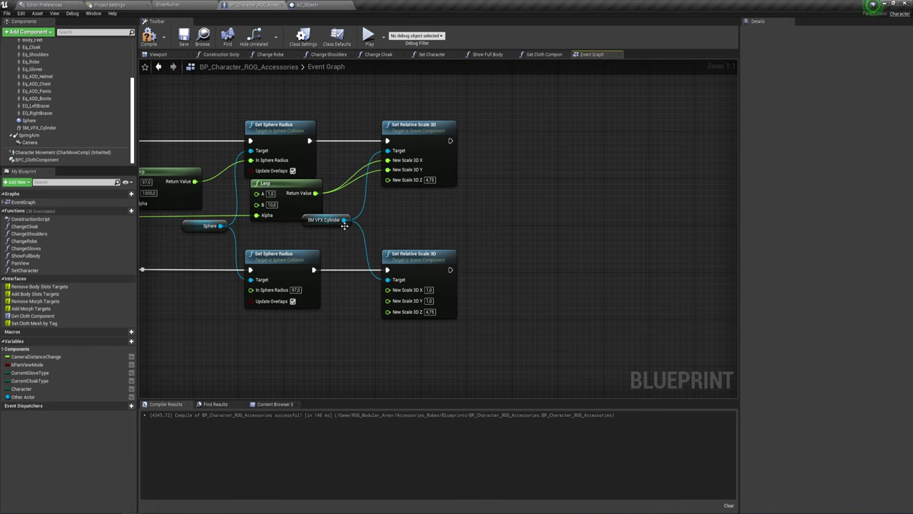
Add a Set Visibility node on SM_VFX_Cylinder that runs after the lower Set Relative Scale 3D
{"action": "left_click_drag", "start_coordinate": [344, 225], "coordinate": [492, 239]}
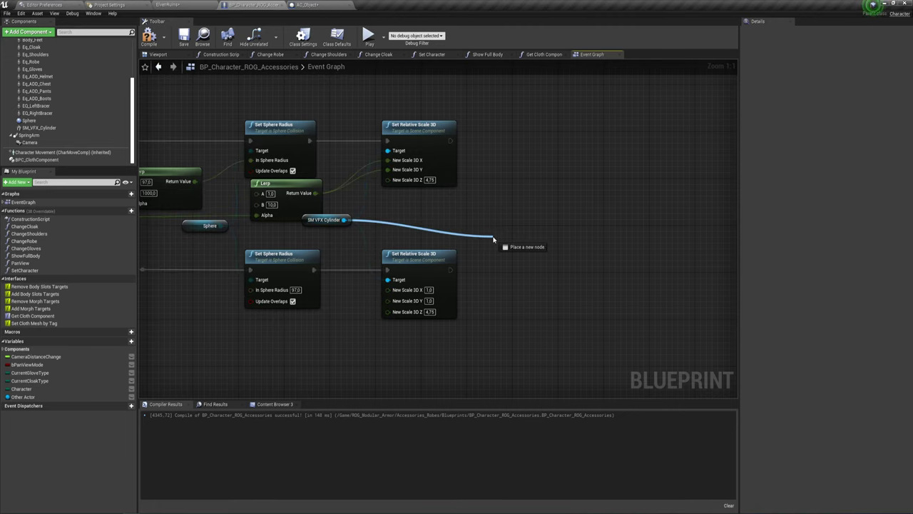
{"action": "scroll", "coordinate": [428, 214], "scroll_direction": "down", "scroll_amount": 3}
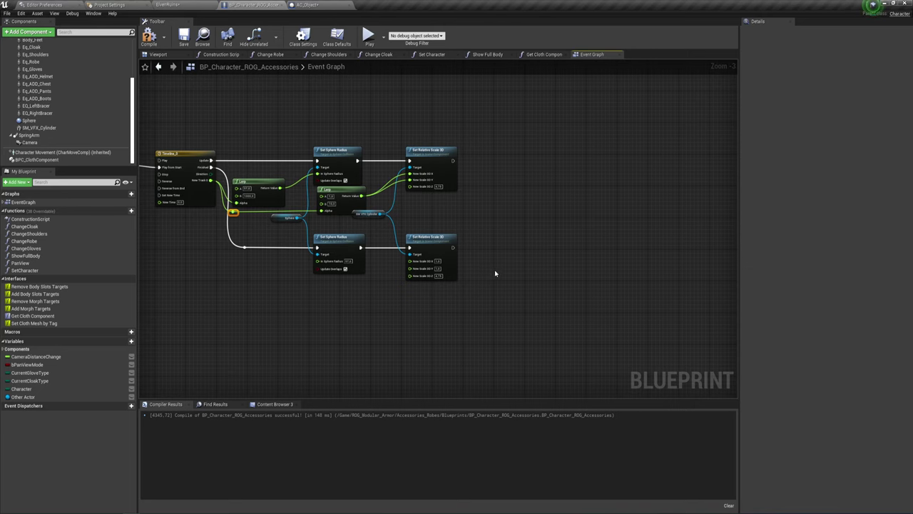
{"action": "scroll", "coordinate": [494, 270], "scroll_direction": "up", "scroll_amount": 3}
{"action": "left_click_drag", "start_coordinate": [367, 219], "coordinate": [399, 314]}
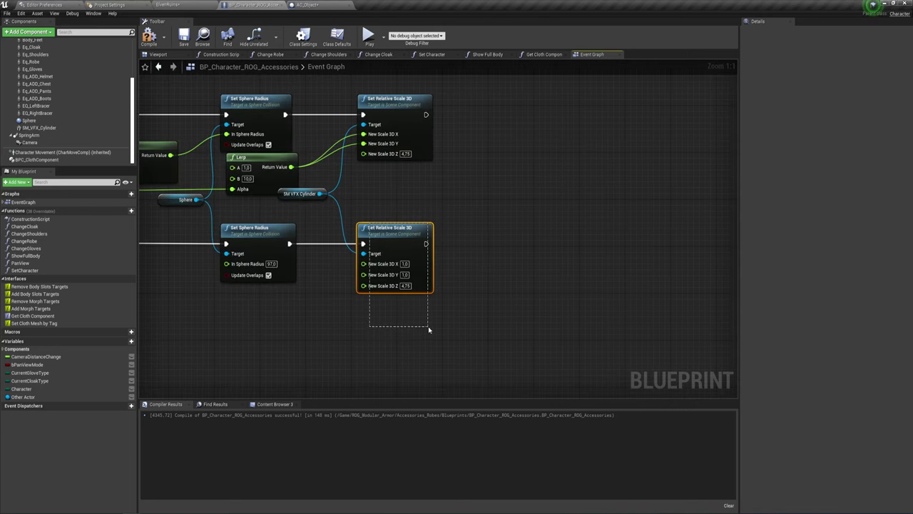
{"action": "right_click_drag", "start_coordinate": [481, 285], "coordinate": [445, 289]}
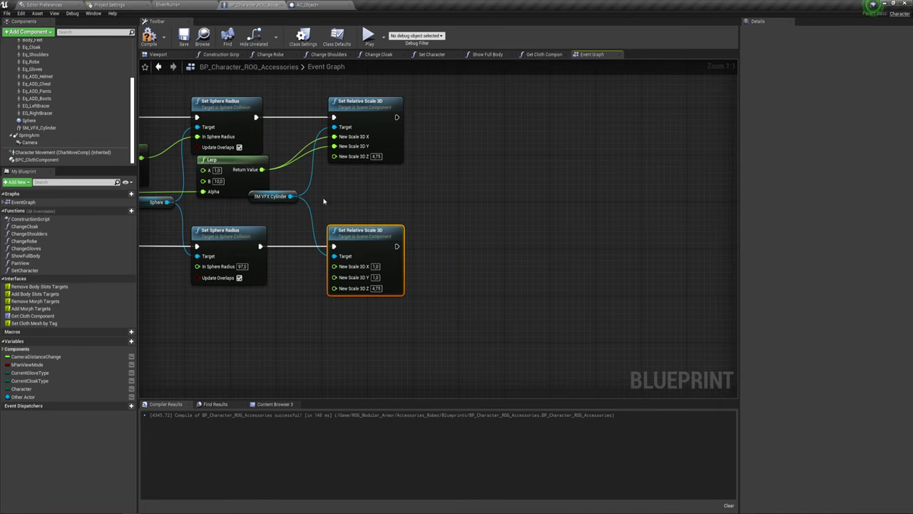
{"action": "left_click_drag", "start_coordinate": [291, 196], "coordinate": [437, 227]}
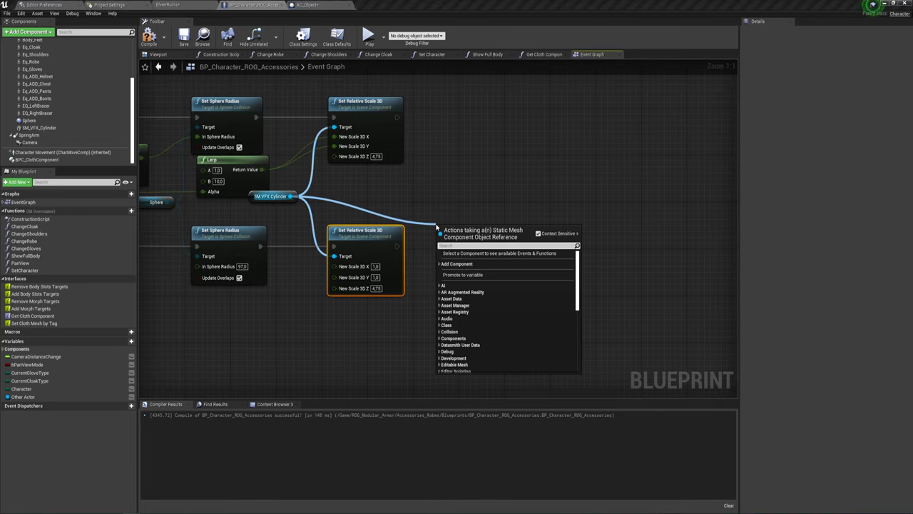
{"action": "type", "text": "set vi"}
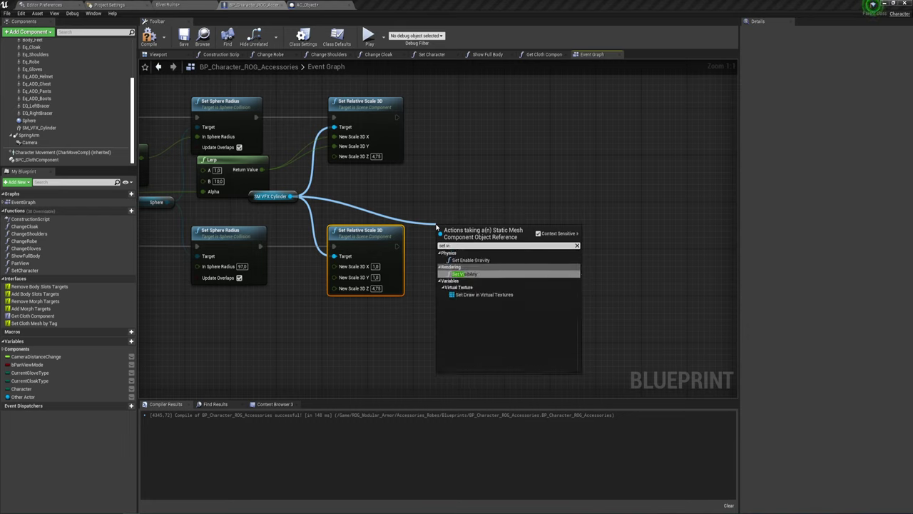
{"action": "key", "text": "Return"}
{"action": "left_click_drag", "start_coordinate": [441, 246], "coordinate": [397, 247]}
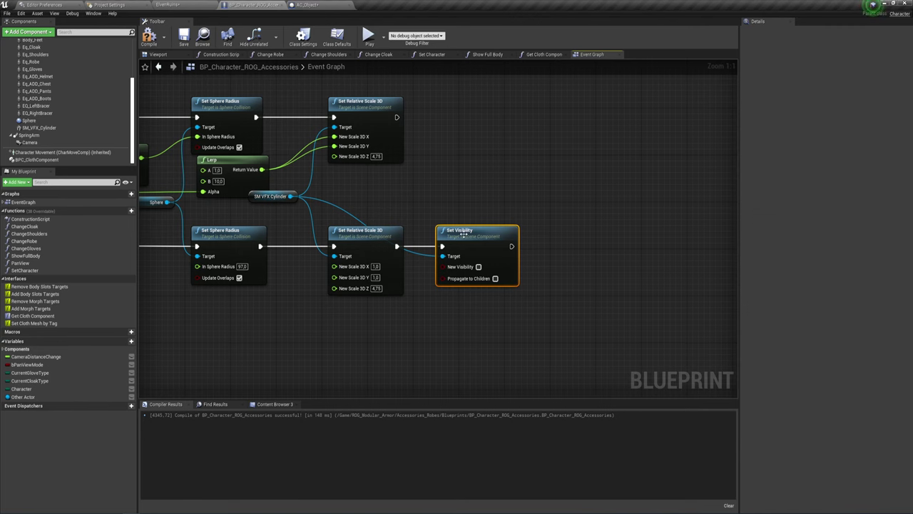
{"action": "scroll", "coordinate": [483, 267], "scroll_direction": "down", "scroll_amount": 2}
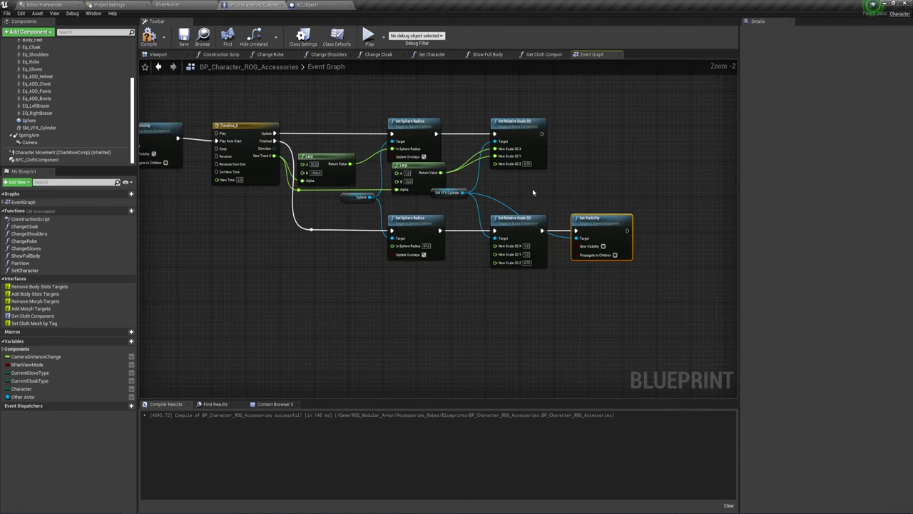
{"action": "mouse_move", "coordinate": [436, 204]}
{"action": "right_mouse_down"}
{"action": "mouse_move", "coordinate": [558, 187]}
{"action": "mouse_move", "coordinate": [342, 178]}
{"action": "right_mouse_up"}
{"action": "scroll", "coordinate": [341, 189], "scroll_direction": "down", "scroll_amount": 1}
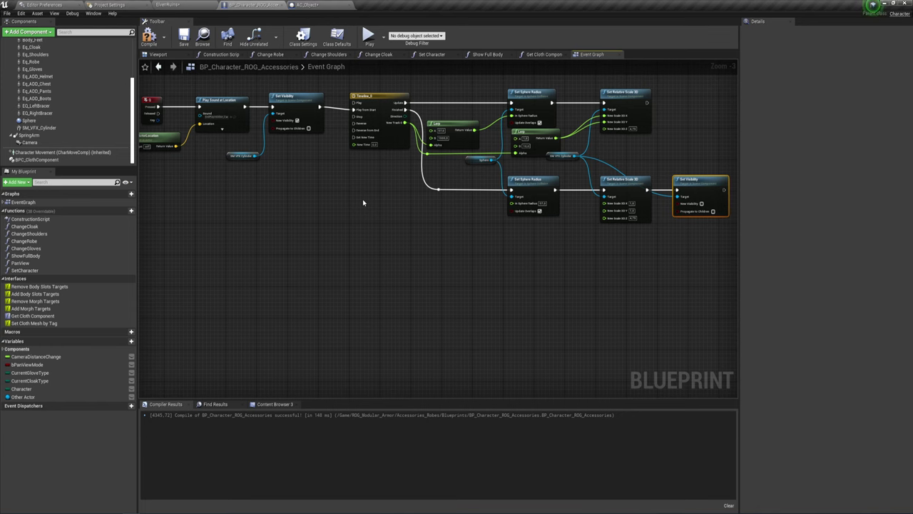
{"action": "mouse_move", "coordinate": [363, 204]}
{"action": "right_mouse_down"}
{"action": "mouse_move", "coordinate": [449, 230]}
{"action": "mouse_move", "coordinate": [359, 229]}
{"action": "right_mouse_up"}
Add an OnComponentBeginOverlap event for the Sphere component
{"action": "left_click", "coordinate": [29, 120]}
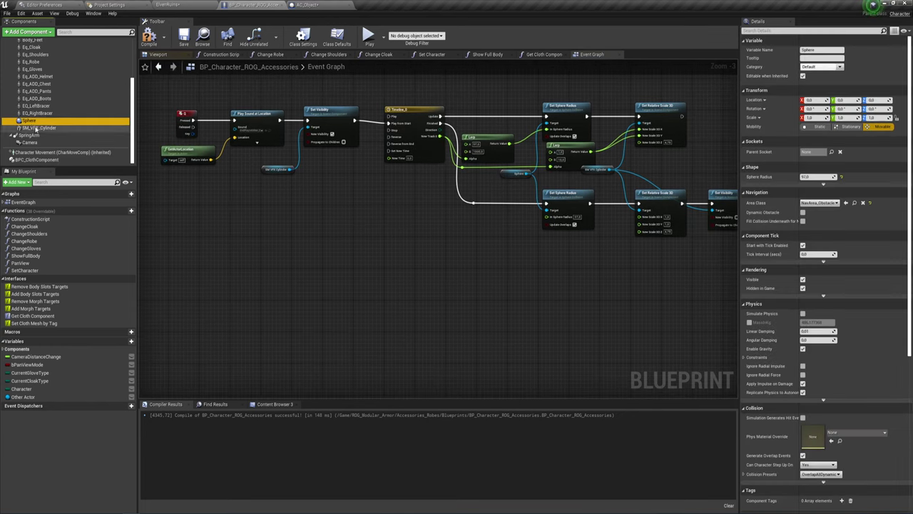
{"action": "right_click", "coordinate": [33, 120]}
{"action": "mouse_move", "coordinate": [80, 136]}
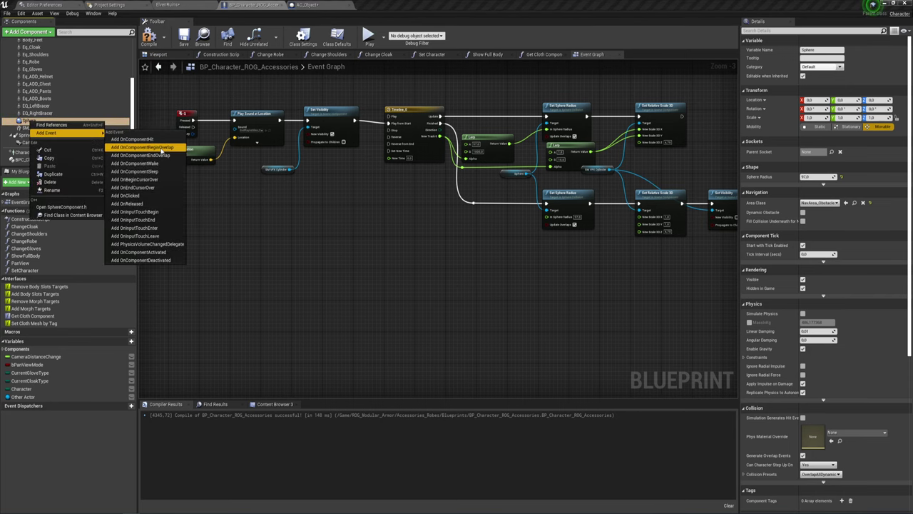
{"action": "left_click", "coordinate": [142, 147]}
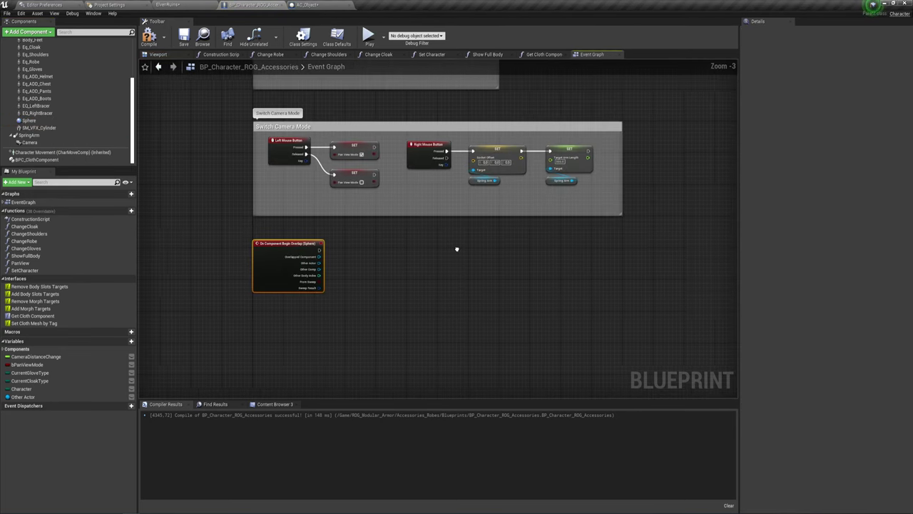
Center the Begin Overlap node in view and pull a wire from its Other Actor pin
{"action": "scroll", "coordinate": [456, 250], "scroll_direction": "down", "scroll_amount": 5}
{"action": "mouse_move", "coordinate": [339, 250]}
{"action": "left_mouse_down"}
{"action": "mouse_move", "coordinate": [556, 162]}
{"action": "mouse_move", "coordinate": [501, 154]}
{"action": "left_mouse_up"}
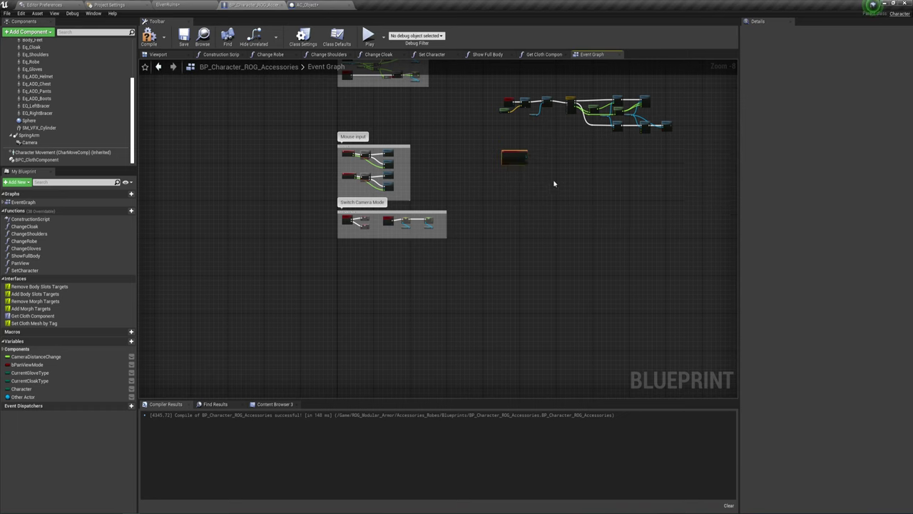
{"action": "scroll", "coordinate": [499, 149], "scroll_direction": "up", "scroll_amount": 5}
{"action": "mouse_move", "coordinate": [499, 148]}
{"action": "right_mouse_down"}
{"action": "mouse_move", "coordinate": [383, 283]}
{"action": "mouse_move", "coordinate": [399, 298]}
{"action": "mouse_move", "coordinate": [383, 275]}
{"action": "right_mouse_up"}
{"action": "scroll", "coordinate": [347, 179], "scroll_direction": "up", "scroll_amount": 2}
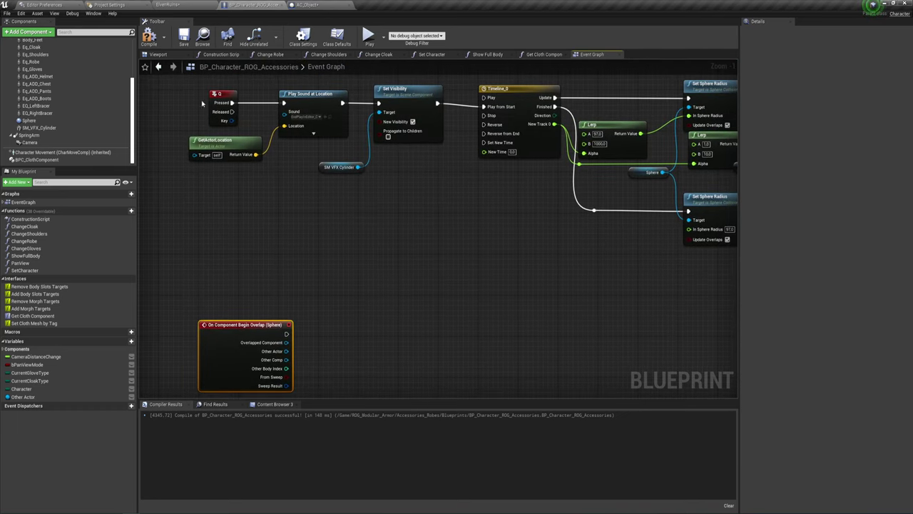
{"action": "right_click_drag", "start_coordinate": [618, 231], "coordinate": [493, 147]}
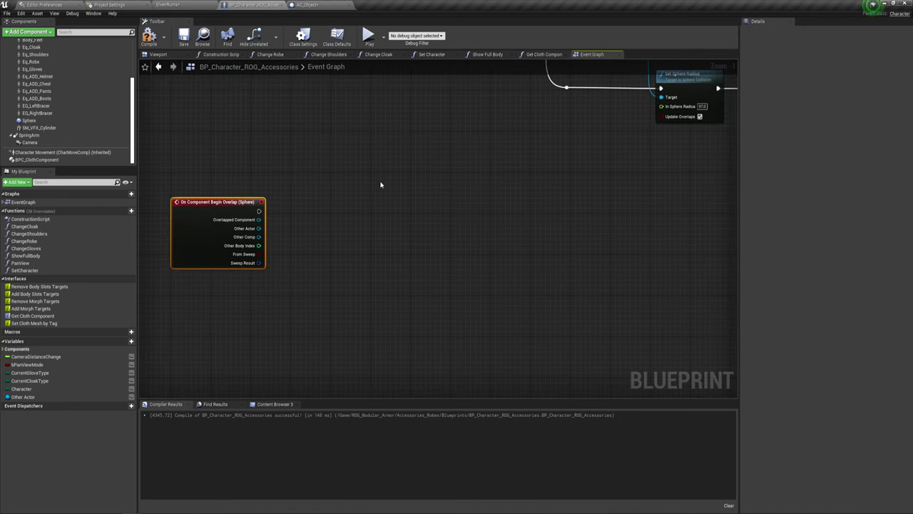
{"action": "scroll", "coordinate": [293, 207], "scroll_direction": "up", "scroll_amount": 1}
{"action": "right_click_drag", "start_coordinate": [291, 210], "coordinate": [296, 201]}
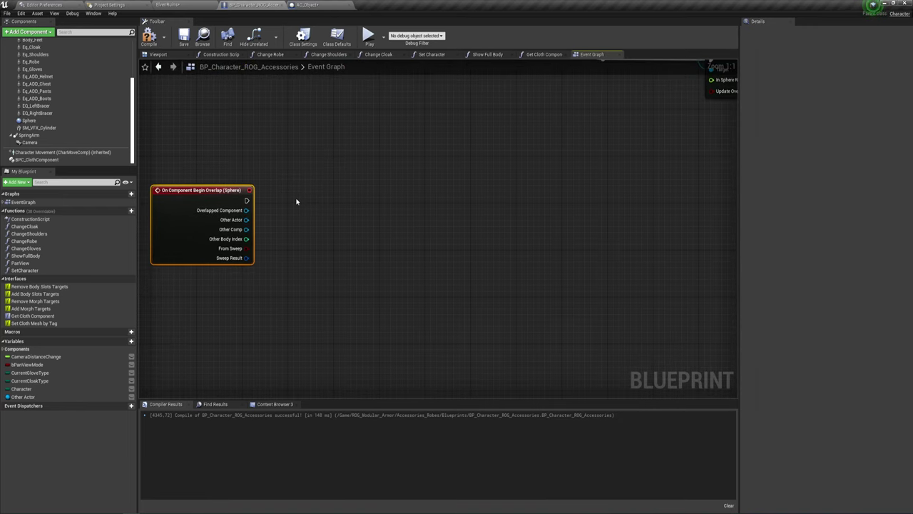
{"action": "left_click_drag", "start_coordinate": [246, 220], "coordinate": [306, 180]}
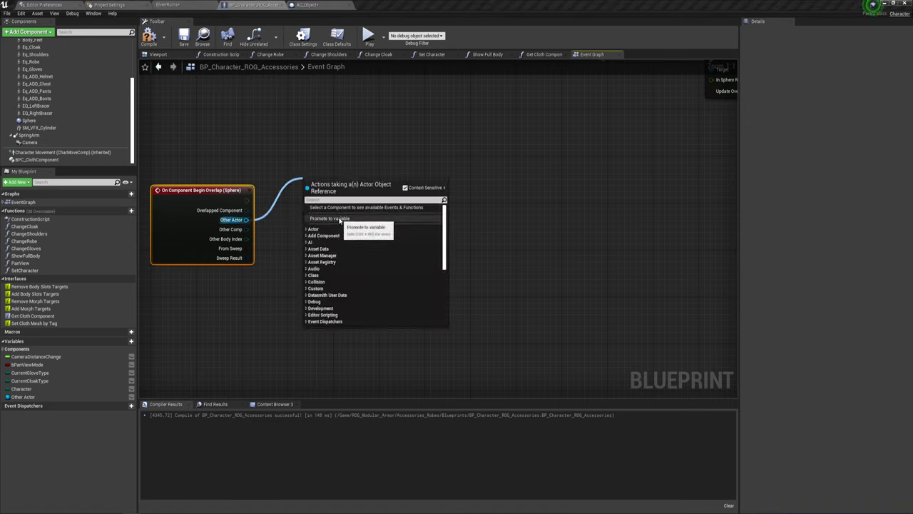
Promote the Begin Overlap Other Actor output to a new variable, Other Actor_0
{"action": "left_click", "coordinate": [340, 220]}
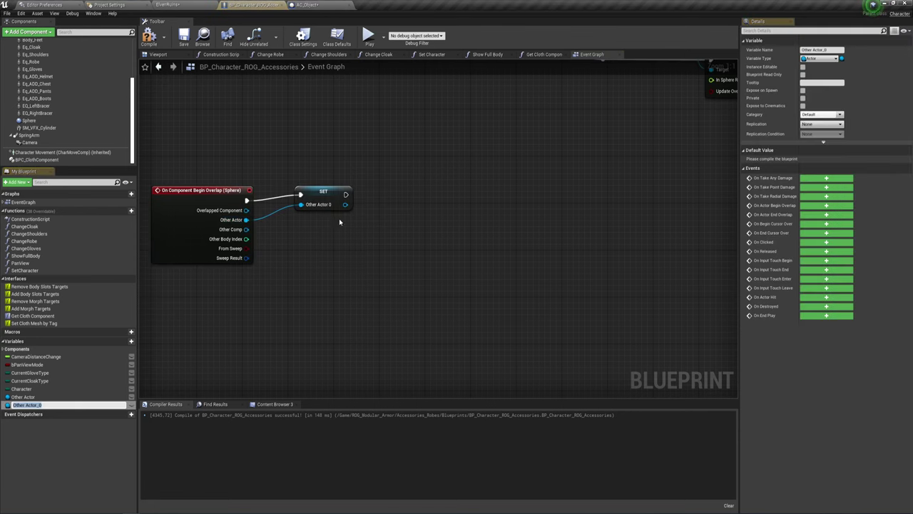
{"action": "right_click_drag", "start_coordinate": [320, 231], "coordinate": [309, 214]}
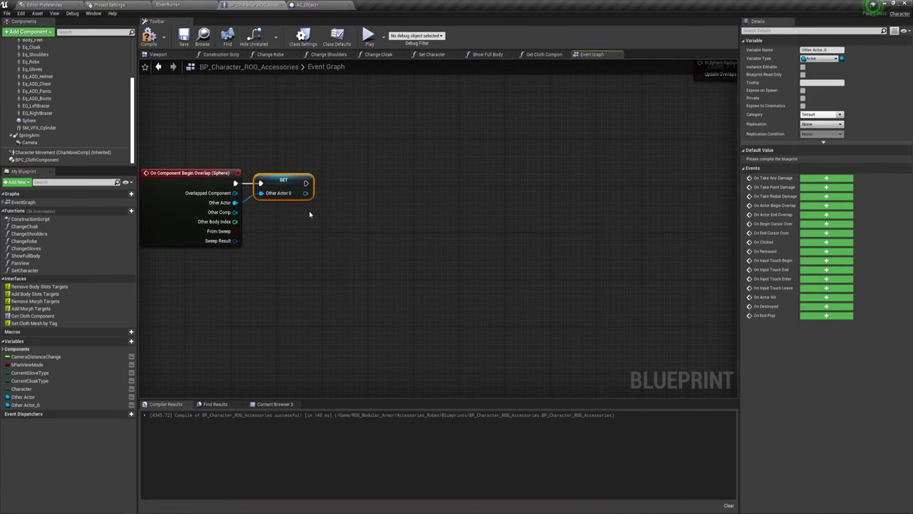
{"action": "right_click_drag", "start_coordinate": [342, 241], "coordinate": [341, 234]}
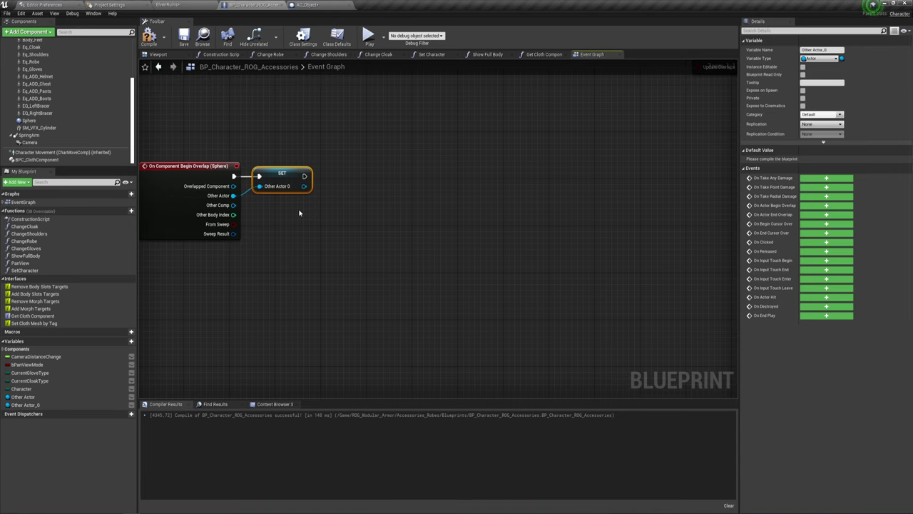
{"action": "mouse_move", "coordinate": [299, 213]}
{"action": "right_mouse_down"}
{"action": "mouse_move", "coordinate": [293, 219]}
{"action": "mouse_move", "coordinate": [336, 231]}
{"action": "right_mouse_up"}
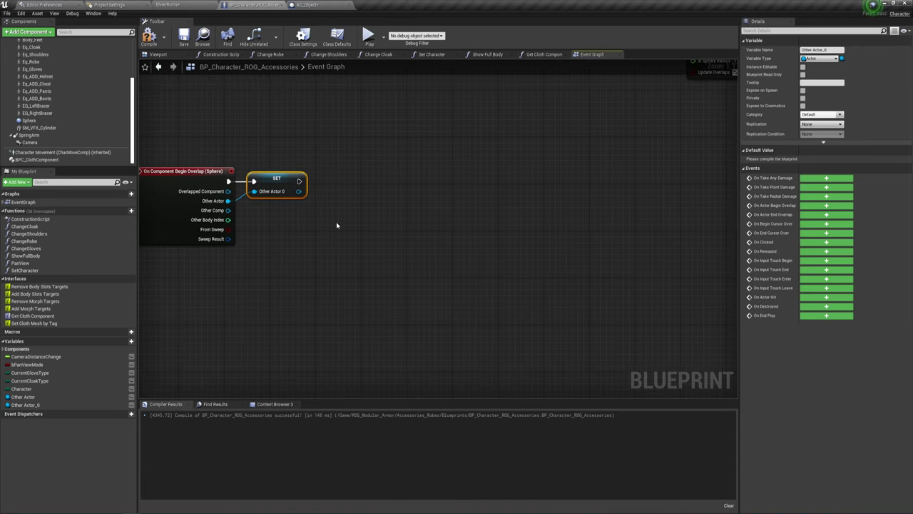
Delete the old Other Actor variable, place an Other Actor_0 getter, compile, and return to ElvenRuins
{"action": "left_click", "coordinate": [25, 404]}
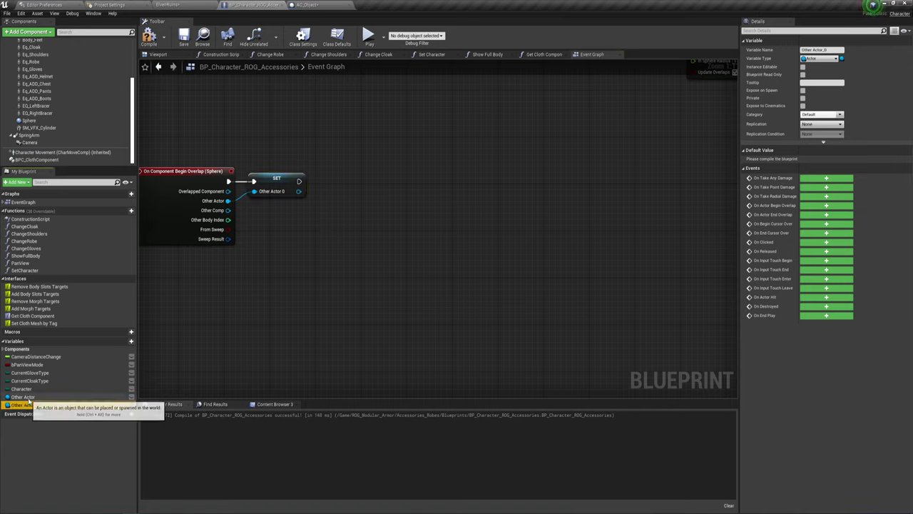
{"action": "left_click", "coordinate": [30, 398]}
{"action": "key", "text": "Delete"}
{"action": "mouse_move", "coordinate": [26, 397]}
{"action": "left_mouse_down", "text": "ctrl"}
{"action": "mouse_move", "coordinate": [334, 251]}
{"action": "mouse_move", "coordinate": [348, 197]}
{"action": "left_mouse_up", "text": "ctrl"}
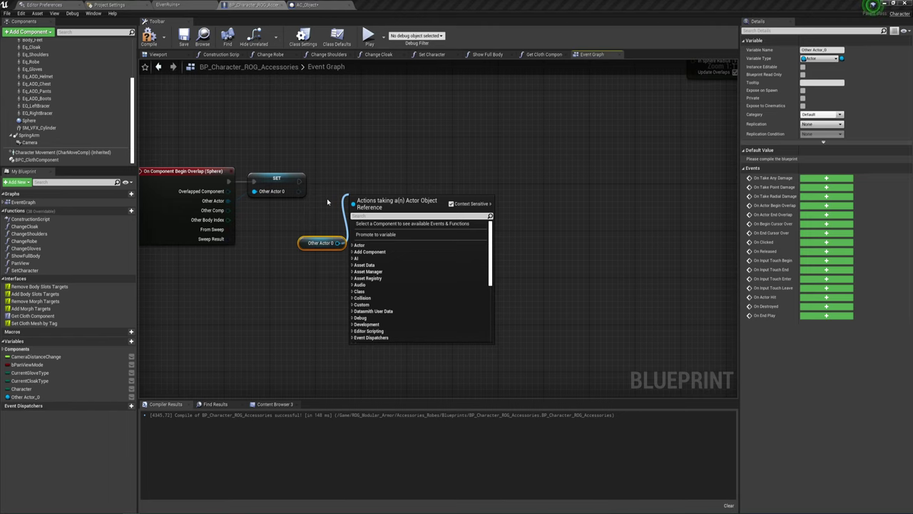
{"action": "left_click", "coordinate": [328, 202]}
{"action": "left_click_drag", "start_coordinate": [303, 241], "coordinate": [414, 299]}
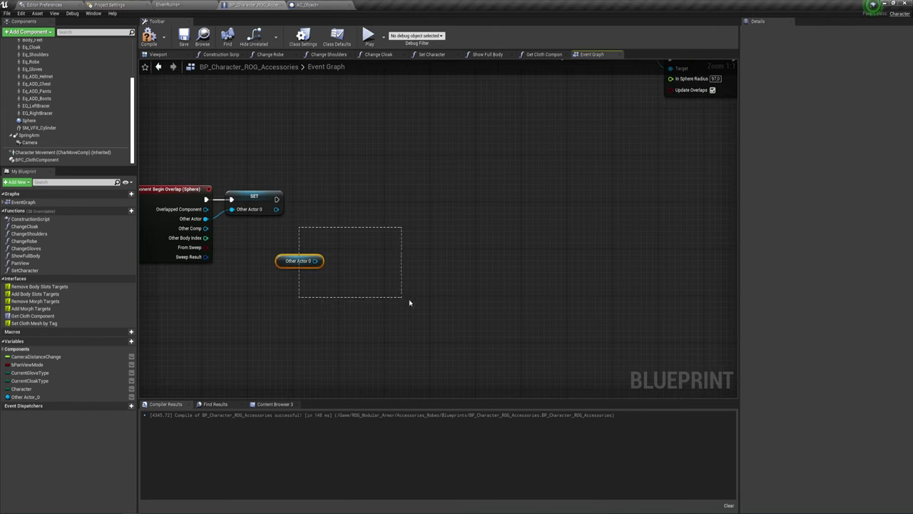
{"action": "left_click", "coordinate": [388, 163]}
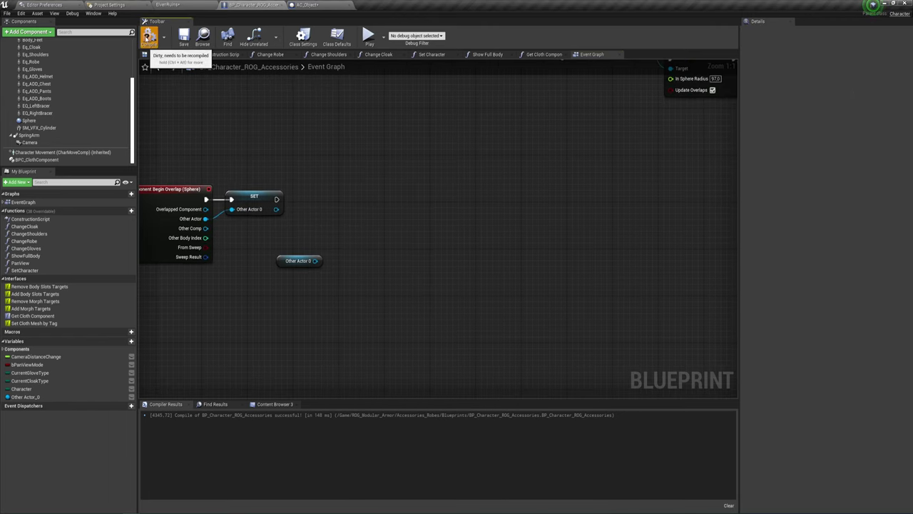
{"action": "left_click", "coordinate": [148, 37]}
{"action": "left_click", "coordinate": [179, 4]}
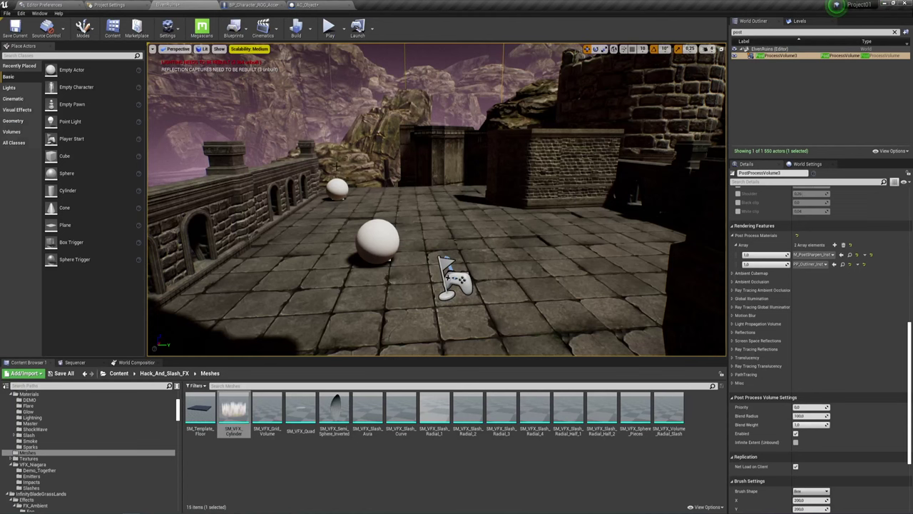
In the root Content folder, create a Blueprint Interface named BI_outline and open it
{"action": "left_click", "coordinate": [118, 372]}
{"action": "right_click", "coordinate": [626, 463]}
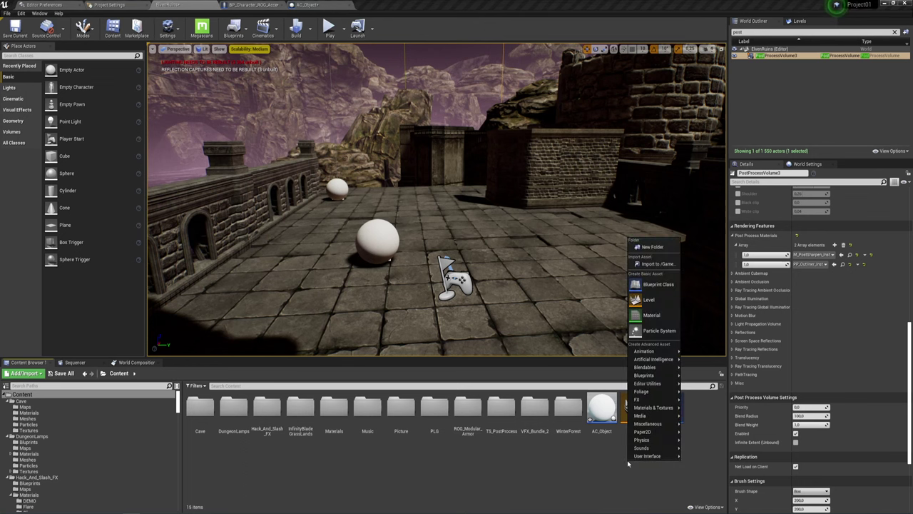
{"action": "mouse_move", "coordinate": [645, 375]}
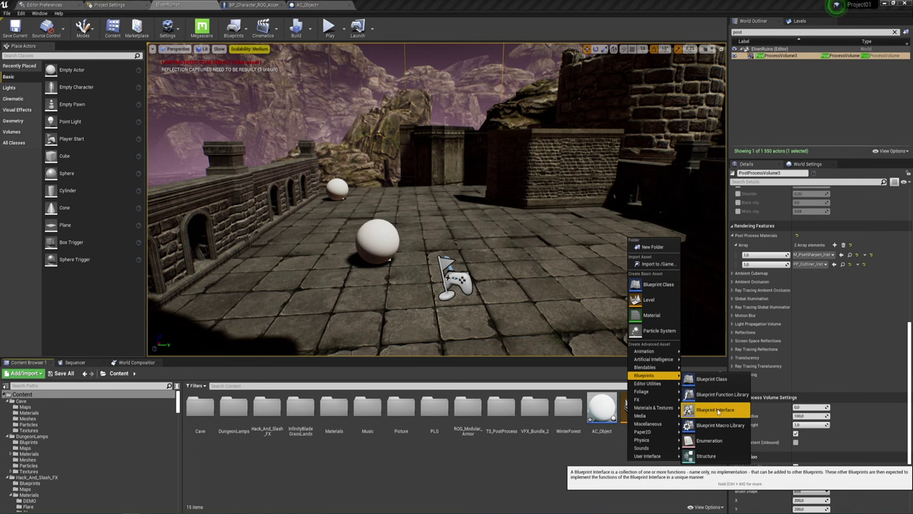
{"action": "left_click", "coordinate": [716, 410]}
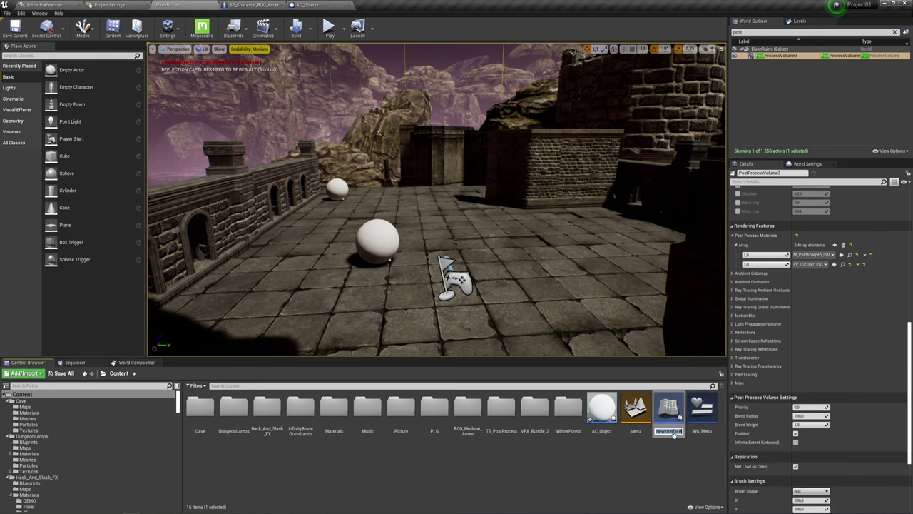
{"action": "key", "text": "BackSpace"}
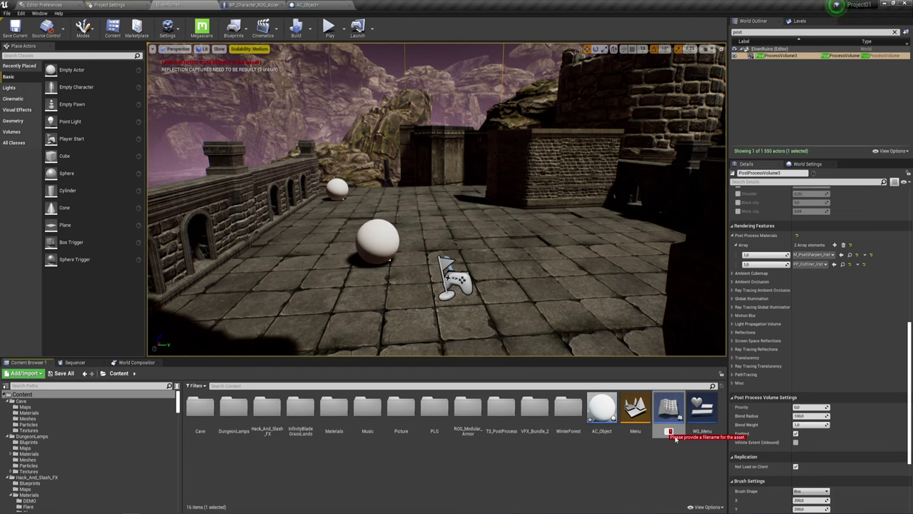
{"action": "type", "text": "BP"}
{"action": "type", "text": "_O"}
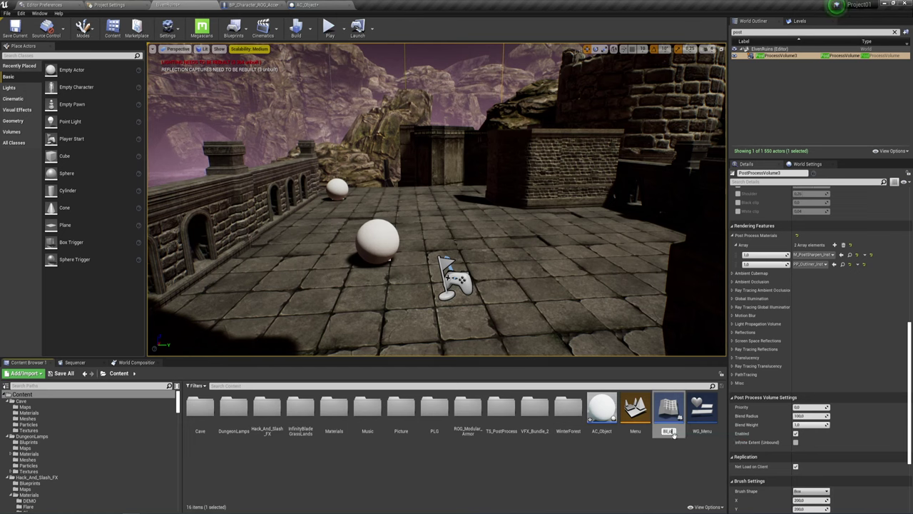
{"action": "type", "text": "utli"}
{"action": "type", "text": "ne"}
{"action": "key", "text": "Return"}
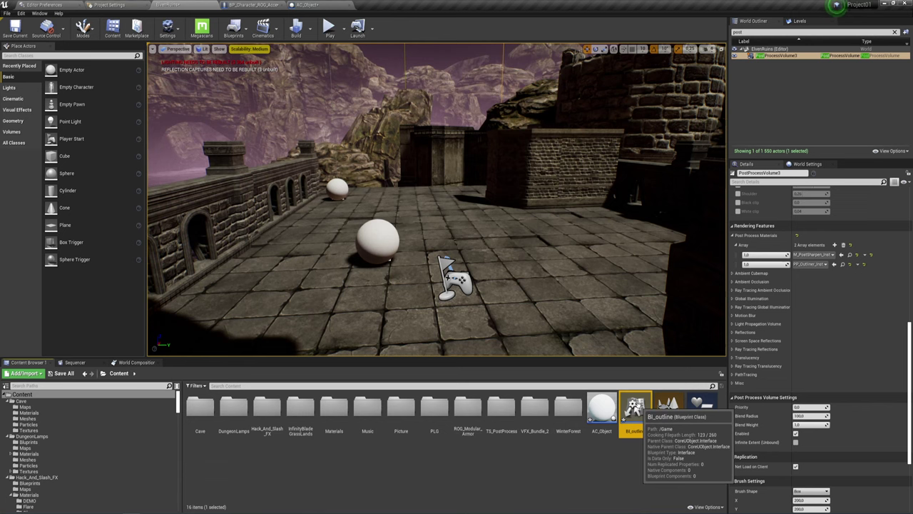
{"action": "double_click", "coordinate": [635, 408]}
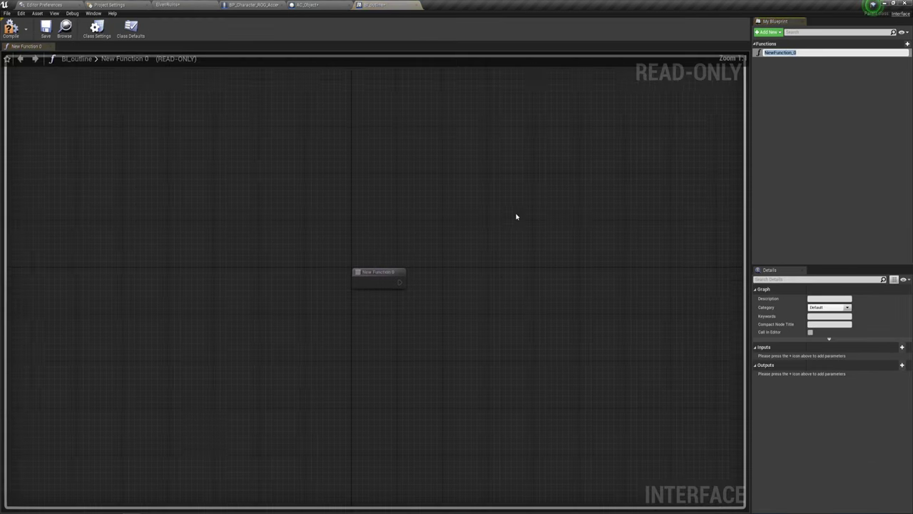
Rename the BI_outline interface function to InOutline
{"action": "left_click", "coordinate": [808, 52]}
{"action": "key", "text": "BackSpace"}
{"action": "key", "text": "BackSpace"}
{"action": "key", "text": "BackSpace"}
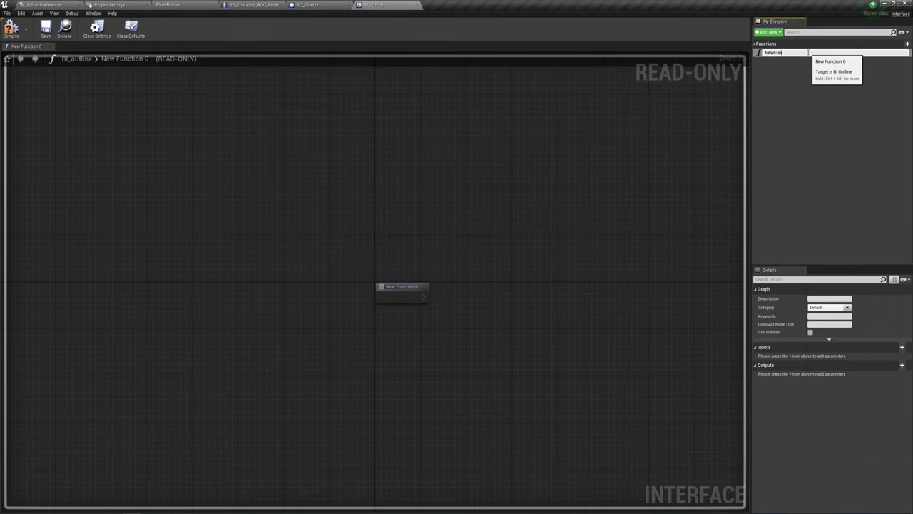
{"action": "key", "text": "BackSpace"}
{"action": "key", "text": "BackSpace"}
{"action": "key", "text": "BackSpace"}
{"action": "key", "text": "BackSpace"}
{"action": "key", "text": "BackSpace"}
{"action": "key", "text": "BackSpace"}
{"action": "key", "text": "Return"}
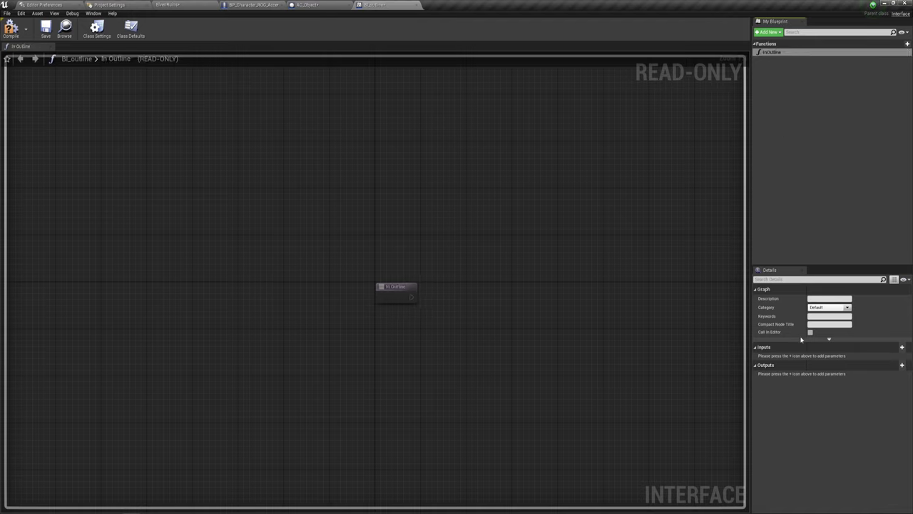
Add an Actor-type input named InputActor to the InOutline function
{"action": "left_click", "coordinate": [901, 348]}
{"action": "left_click", "coordinate": [829, 358]}
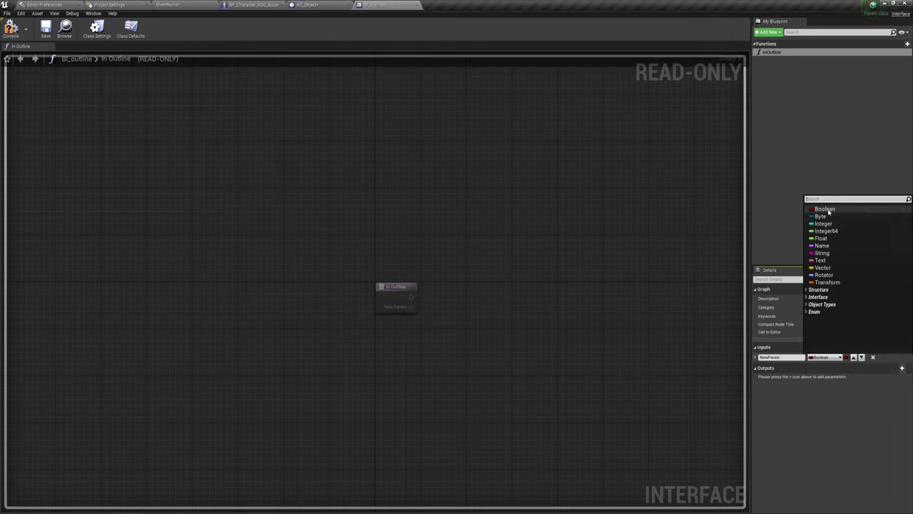
{"action": "type", "text": "ac"}
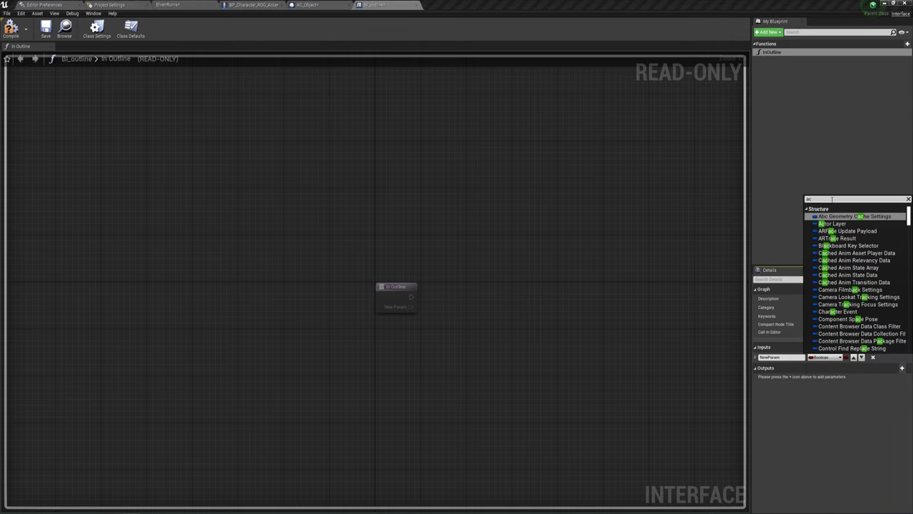
{"action": "type", "text": "to"}
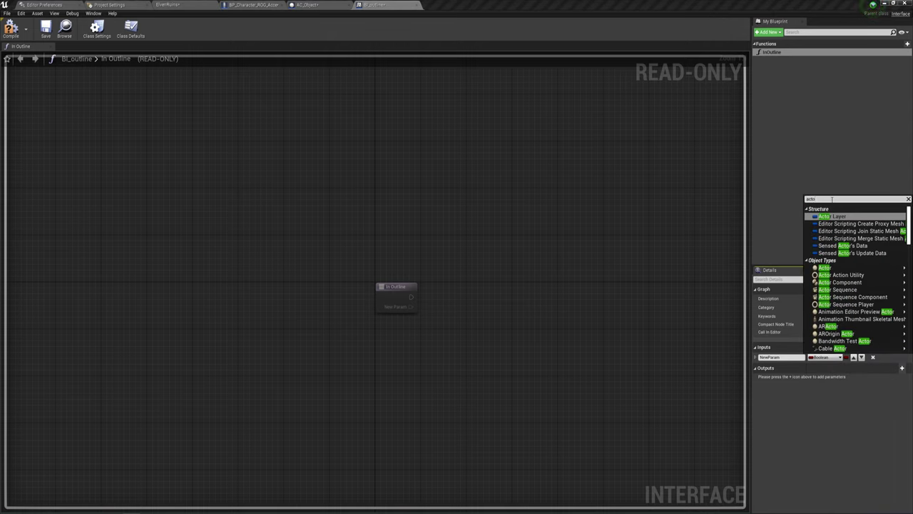
{"action": "left_click", "coordinate": [823, 268]}
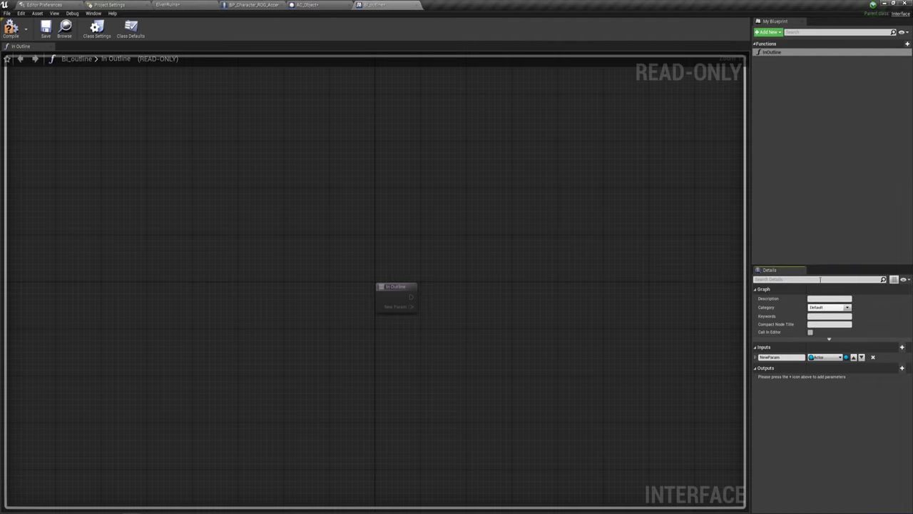
{"action": "left_click", "coordinate": [781, 356]}
{"action": "type", "text": "A"}
{"action": "type", "text": "In"}
{"action": "type", "text": "p"}
{"action": "type", "text": "ut"}
{"action": "key", "text": "Return"}
Compile BI_outline and add it to AC_Object's implemented interfaces
{"action": "left_click", "coordinate": [11, 28]}
{"action": "left_click", "coordinate": [242, 5]}
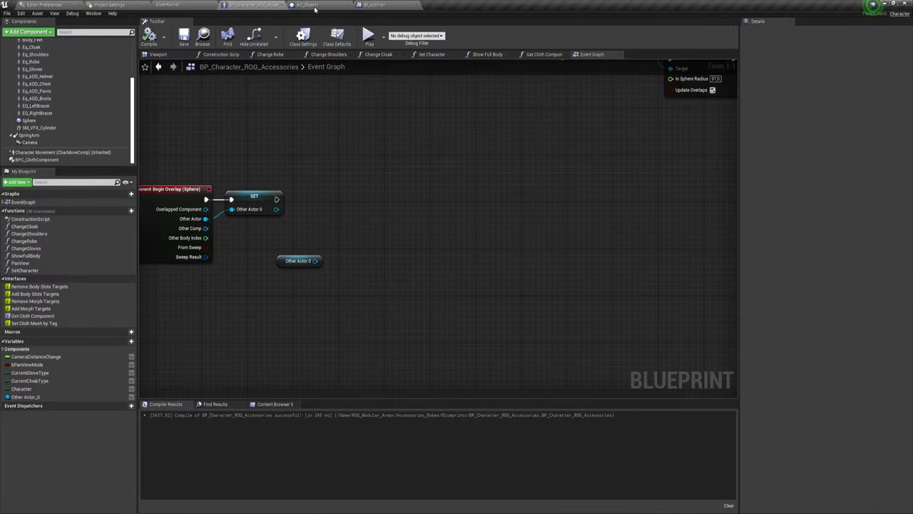
{"action": "left_click", "coordinate": [308, 4]}
{"action": "left_click", "coordinate": [314, 43]}
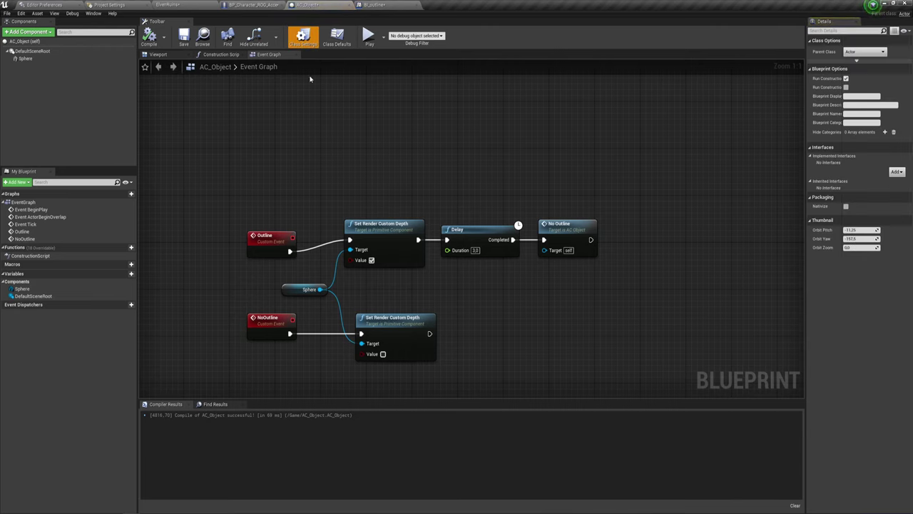
{"action": "left_click", "coordinate": [896, 172]}
{"action": "left_click", "coordinate": [810, 230]}
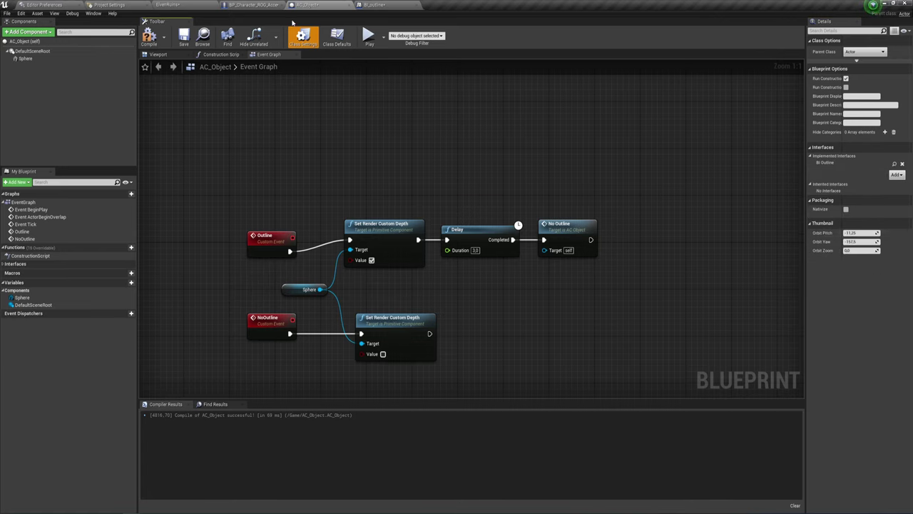
Add BI Outline to BP_Character_ROG_Accessories' interfaces, compile it, and return to ElvenRuins
{"action": "left_click", "coordinate": [250, 5]}
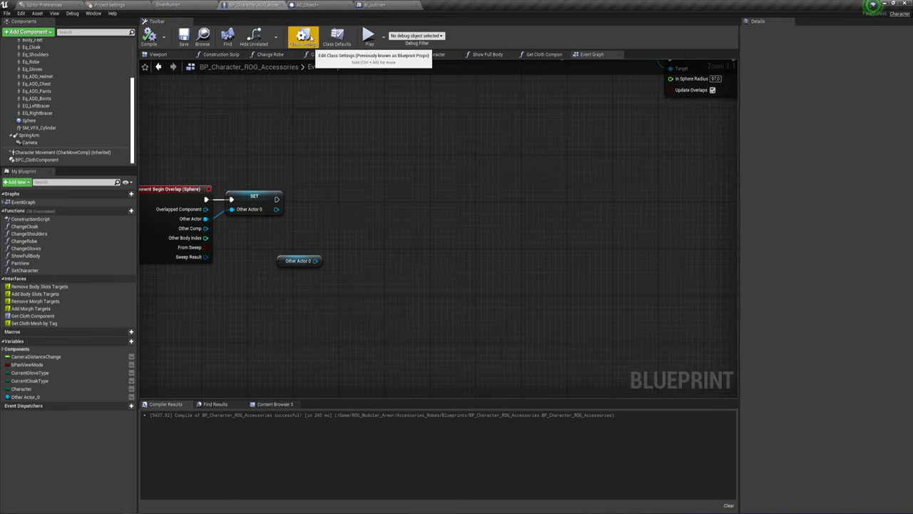
{"action": "left_click", "coordinate": [302, 35]}
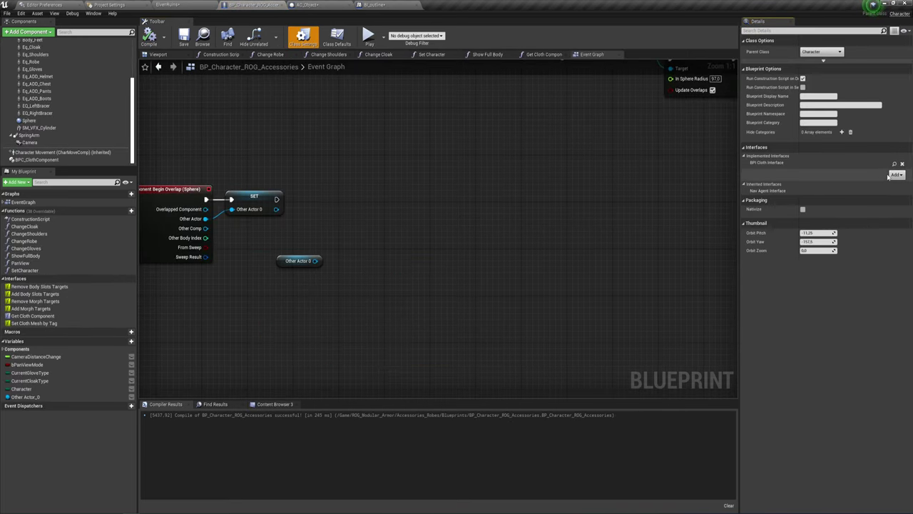
{"action": "left_click", "coordinate": [895, 175]}
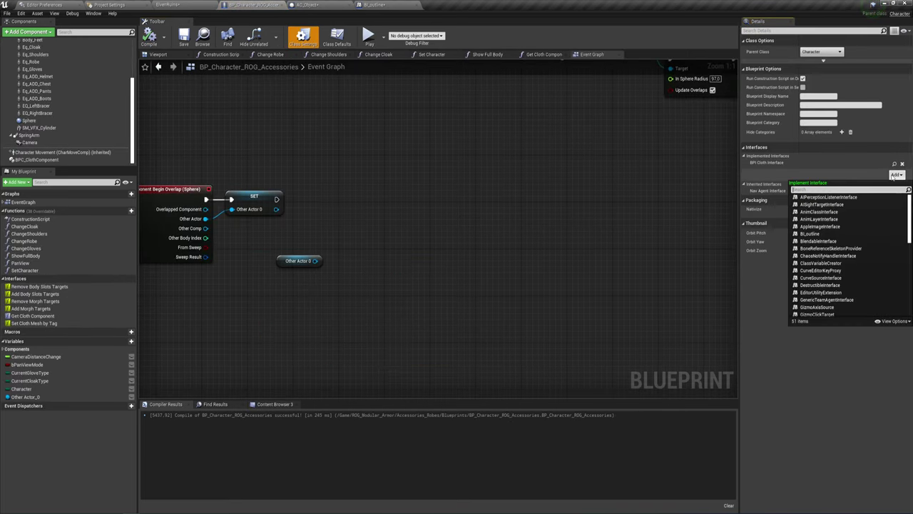
{"action": "left_click", "coordinate": [810, 233]}
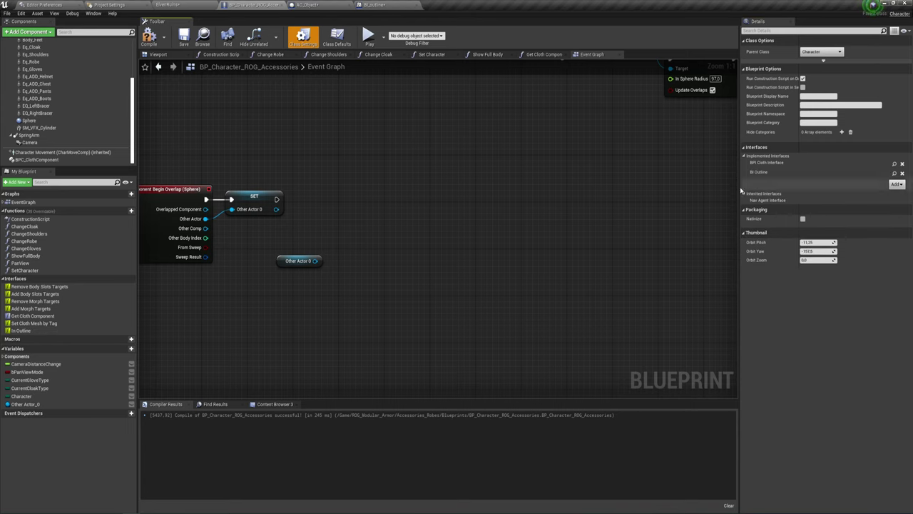
{"action": "left_click", "coordinate": [148, 36]}
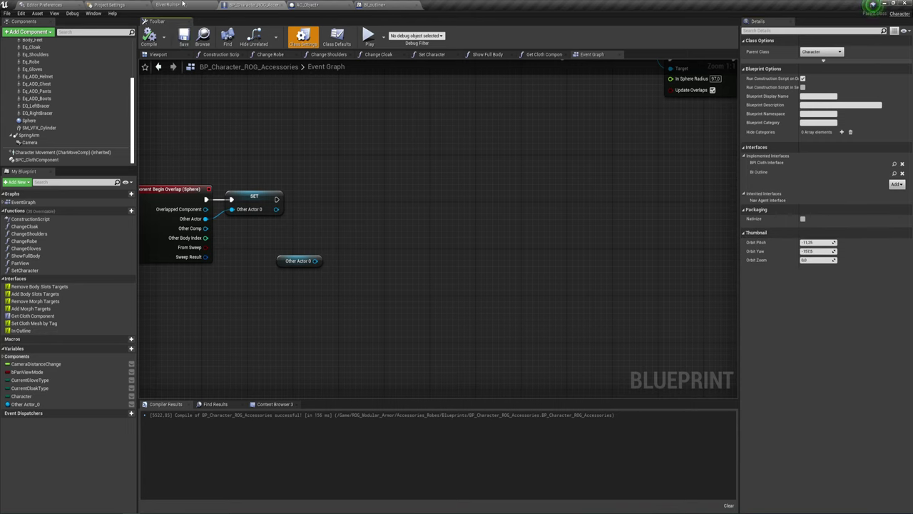
{"action": "left_click", "coordinate": [182, 5]}
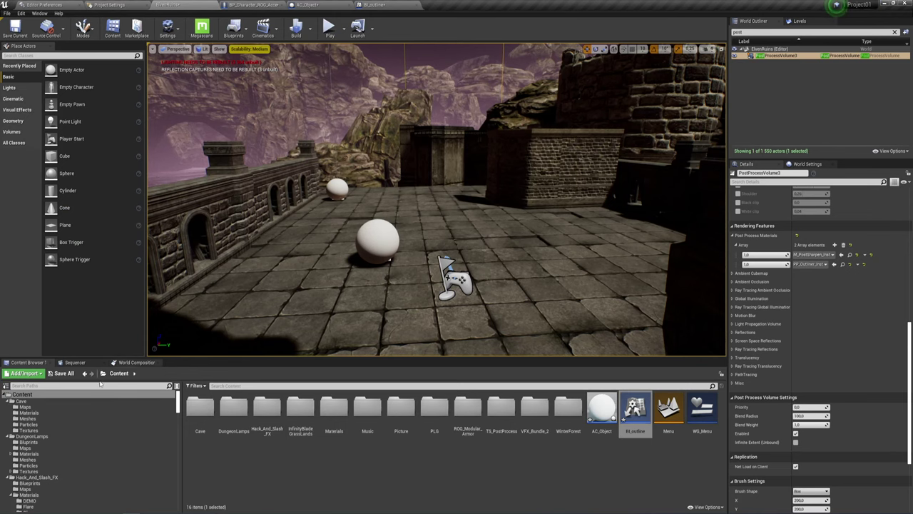
Save all unsaved content and return to the BP_Character_ROG_Accessories blueprint
{"action": "left_click", "coordinate": [63, 373]}
{"action": "left_click", "coordinate": [520, 327]}
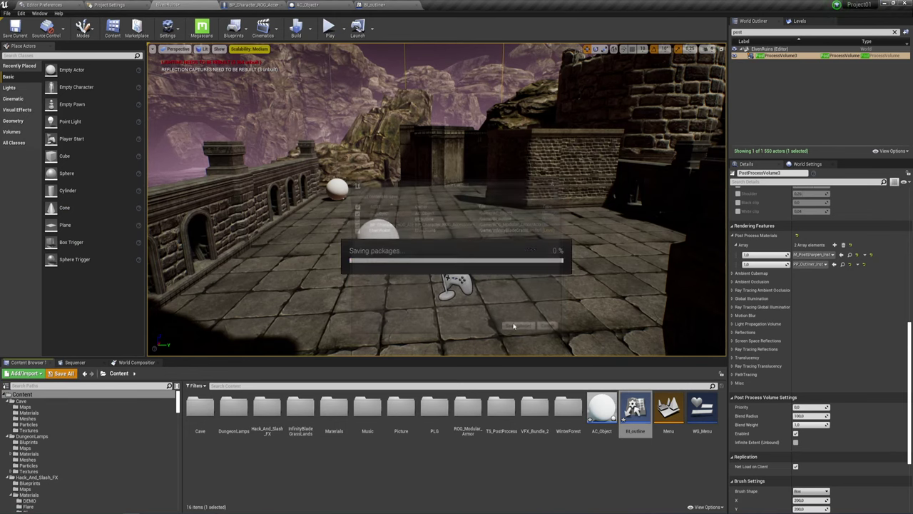
{"action": "left_click", "coordinate": [256, 5]}
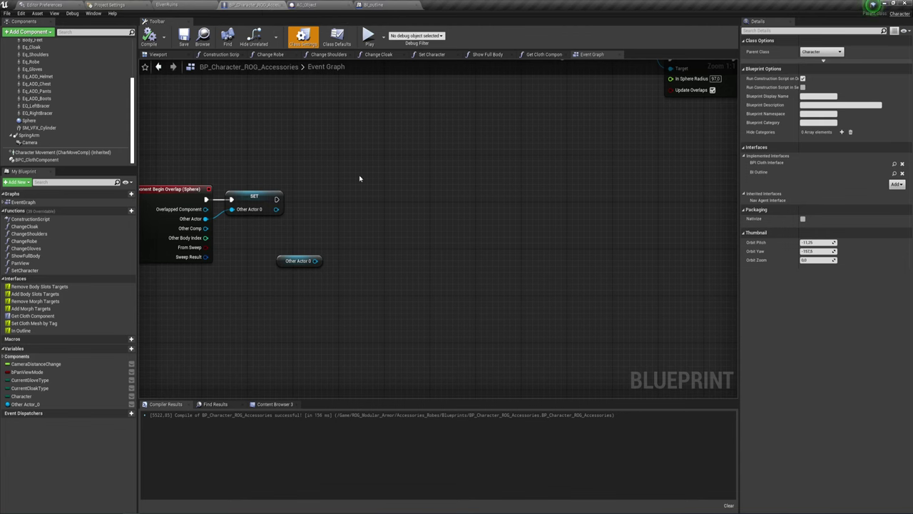
Bring the overlap nodes into view and drag a wire from Other Actor 0
{"action": "right_click_drag", "start_coordinate": [356, 223], "coordinate": [418, 204]}
{"action": "left_click", "coordinate": [326, 249]}
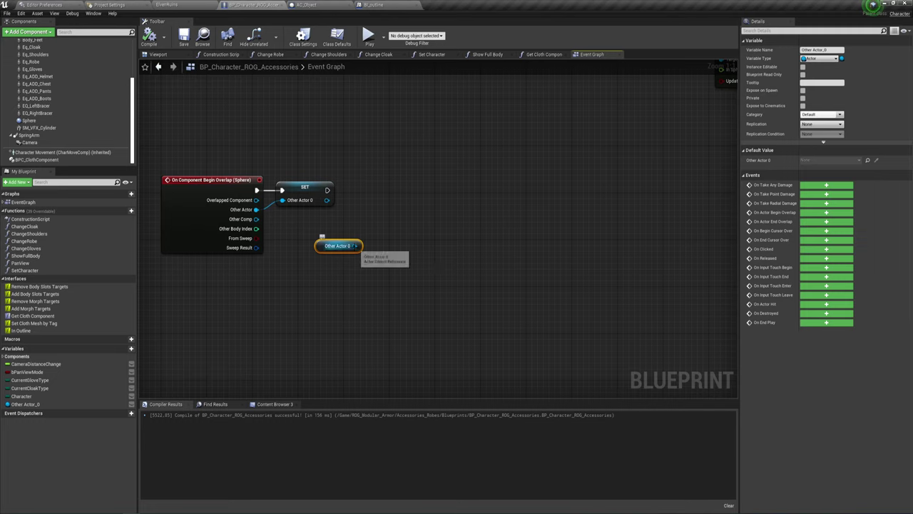
{"action": "left_click_drag", "start_coordinate": [353, 245], "coordinate": [383, 205]}
Add a Does Implement Interface check on Other Actor 0 and position it below SET
{"action": "left_click", "coordinate": [321, 284]}
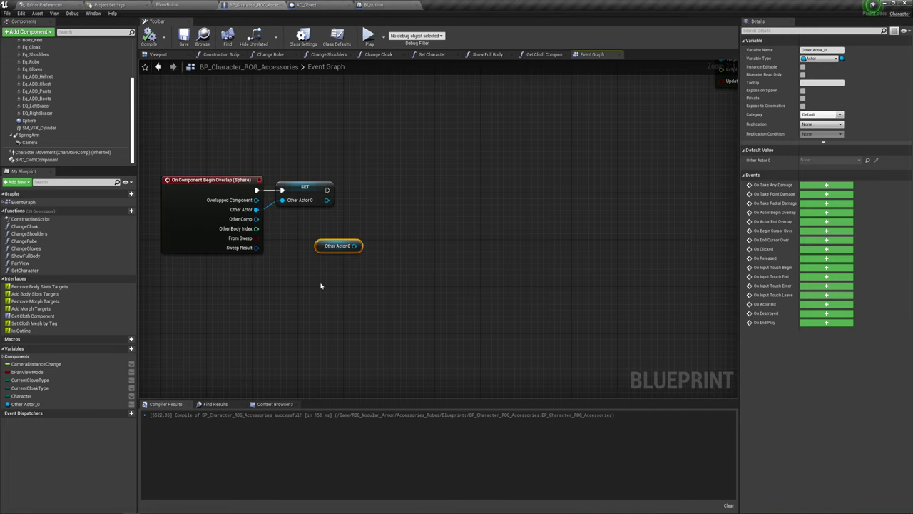
{"action": "mouse_move", "coordinate": [296, 168]}
{"action": "left_mouse_down"}
{"action": "mouse_move", "coordinate": [307, 224]}
{"action": "mouse_move", "coordinate": [335, 218]}
{"action": "left_mouse_up"}
{"action": "right_click_drag", "start_coordinate": [335, 217], "coordinate": [318, 213]}
{"action": "left_click_drag", "start_coordinate": [339, 241], "coordinate": [369, 211]}
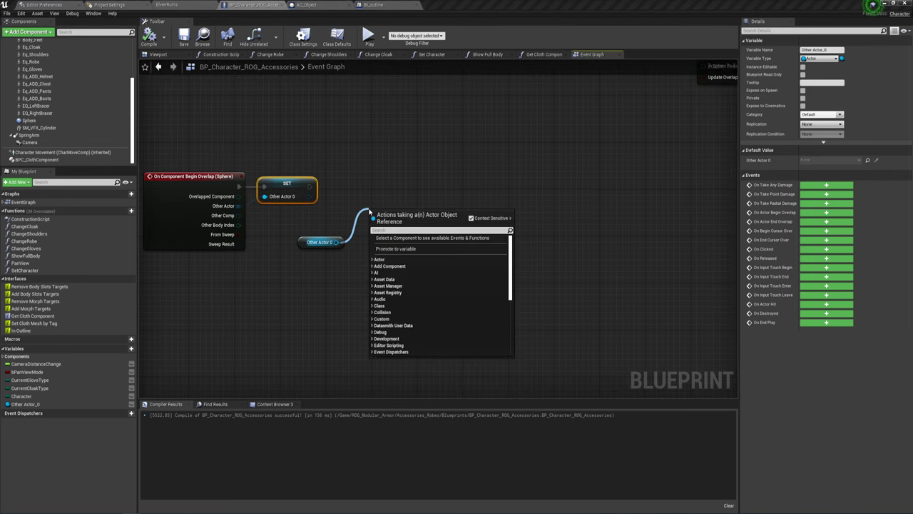
{"action": "type", "text": "do"}
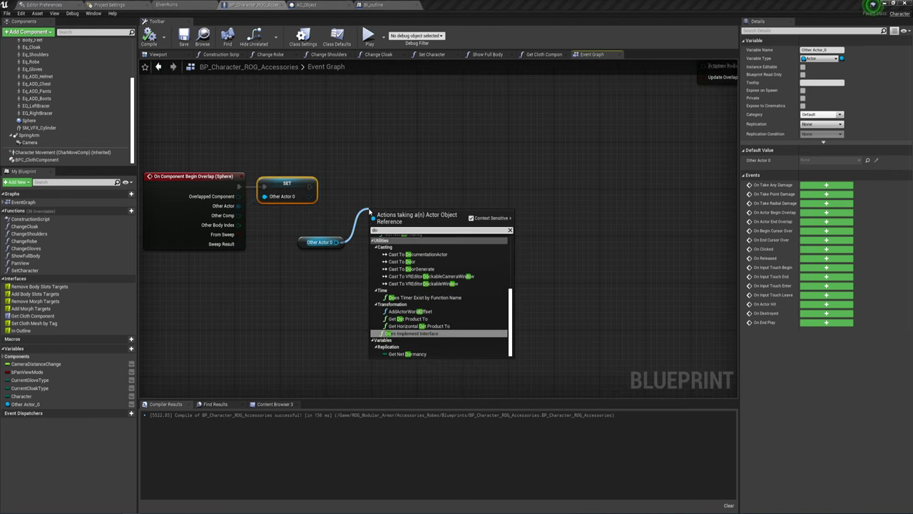
{"action": "type", "text": "es"}
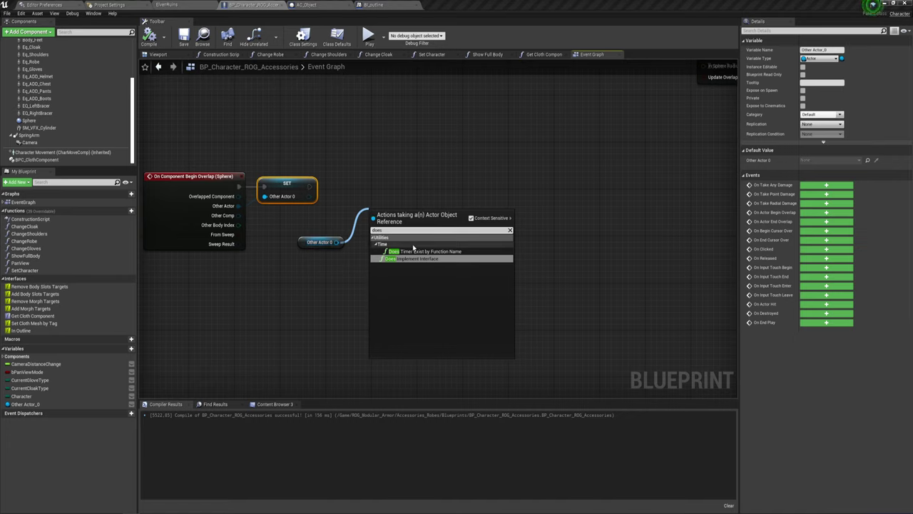
{"action": "left_click", "coordinate": [415, 259]}
{"action": "left_click_drag", "start_coordinate": [417, 219], "coordinate": [395, 220]}
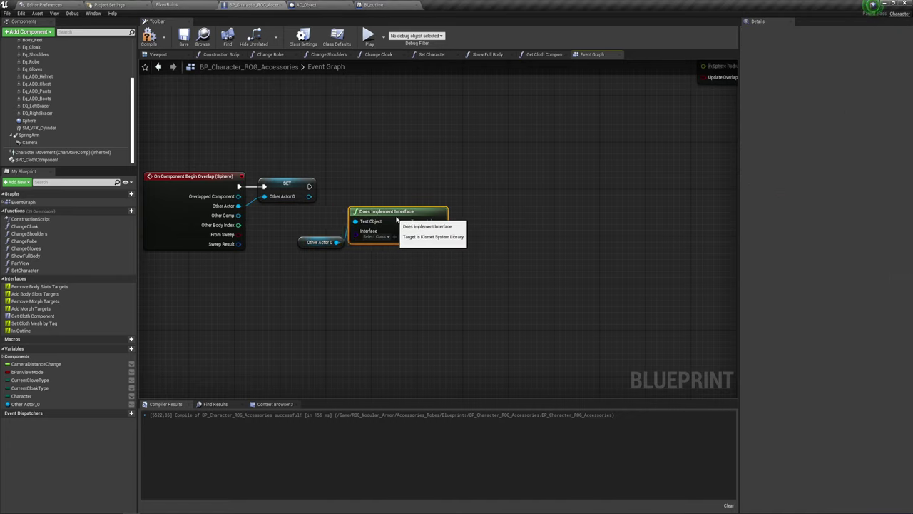
{"action": "left_click_drag", "start_coordinate": [295, 234], "coordinate": [362, 279]}
{"action": "left_click_drag", "start_coordinate": [388, 226], "coordinate": [353, 238]}
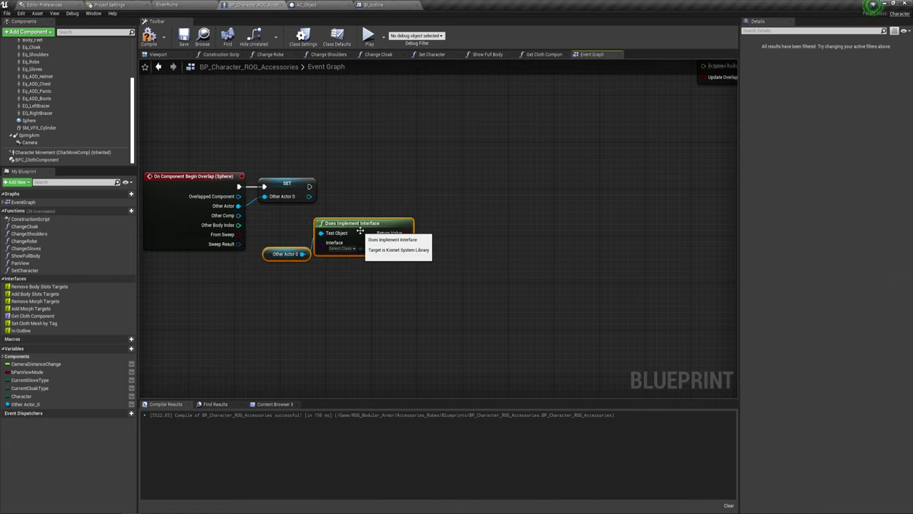
Add a Branch after SET, using the interface check's Return Value as its Condition
{"action": "left_click", "coordinate": [397, 168]}
{"action": "left_click_drag", "start_coordinate": [402, 179], "coordinate": [311, 188]}
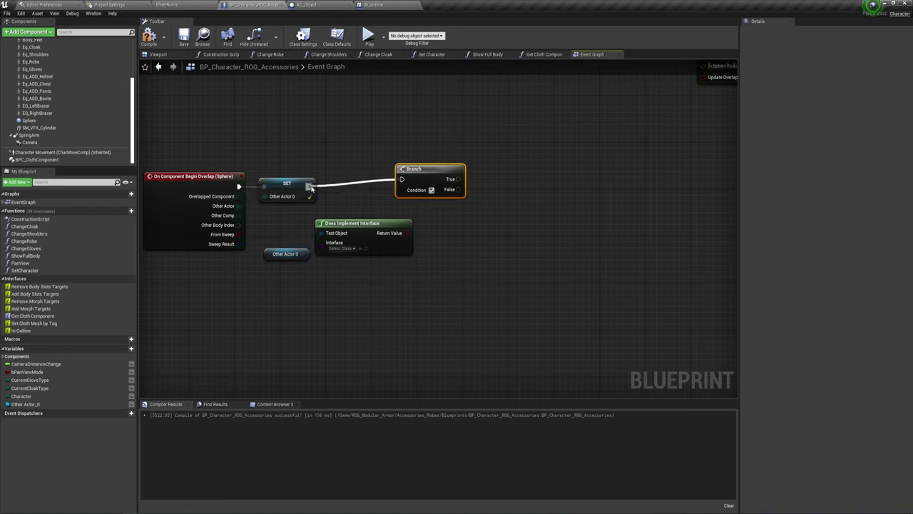
{"action": "left_click_drag", "start_coordinate": [413, 168], "coordinate": [441, 182]}
{"action": "left_click_drag", "start_coordinate": [410, 232], "coordinate": [430, 204]}
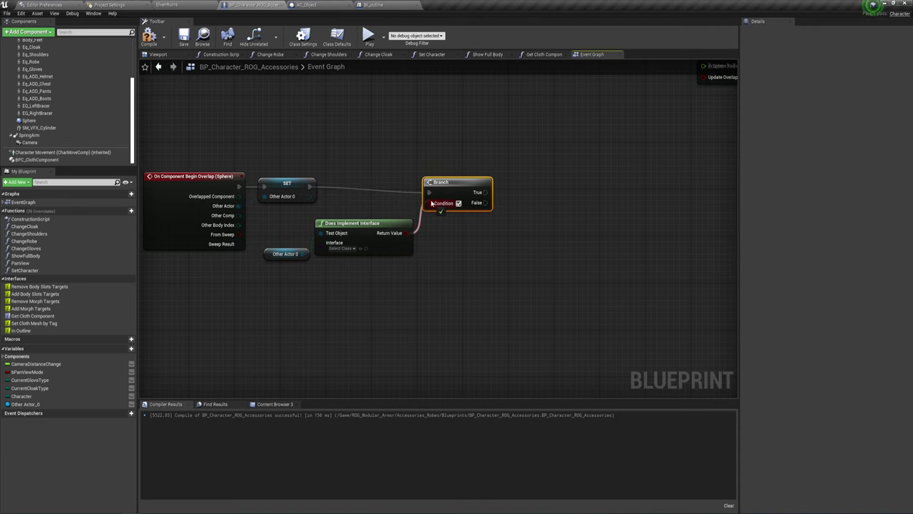
{"action": "mouse_move", "coordinate": [431, 203]}
{"action": "right_mouse_down"}
{"action": "mouse_move", "coordinate": [397, 195]}
{"action": "mouse_move", "coordinate": [393, 230]}
{"action": "mouse_move", "coordinate": [354, 241]}
{"action": "right_mouse_up"}
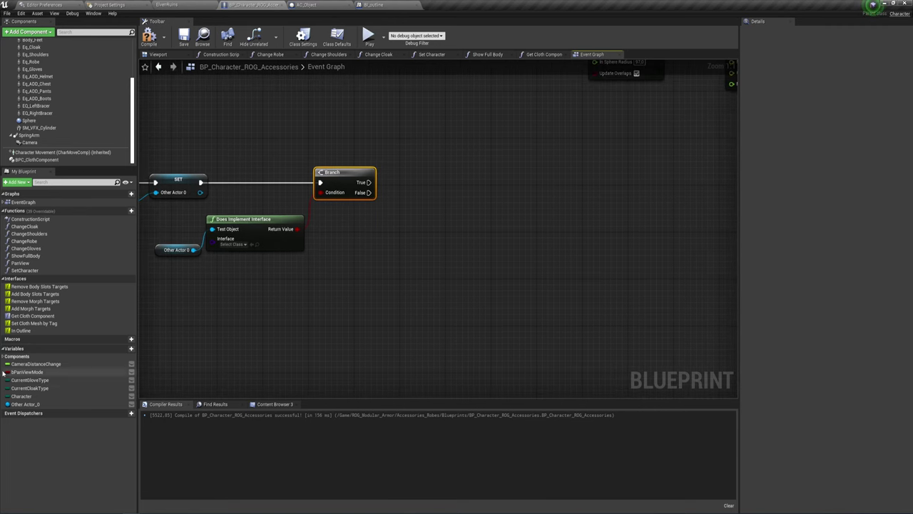
Add an In Outline message call driven by the Branch's True output
{"action": "mouse_move", "coordinate": [25, 404]}
{"action": "left_mouse_down"}
{"action": "mouse_move", "coordinate": [416, 256]}
{"action": "mouse_move", "coordinate": [372, 217]}
{"action": "mouse_move", "coordinate": [436, 170]}
{"action": "left_mouse_up"}
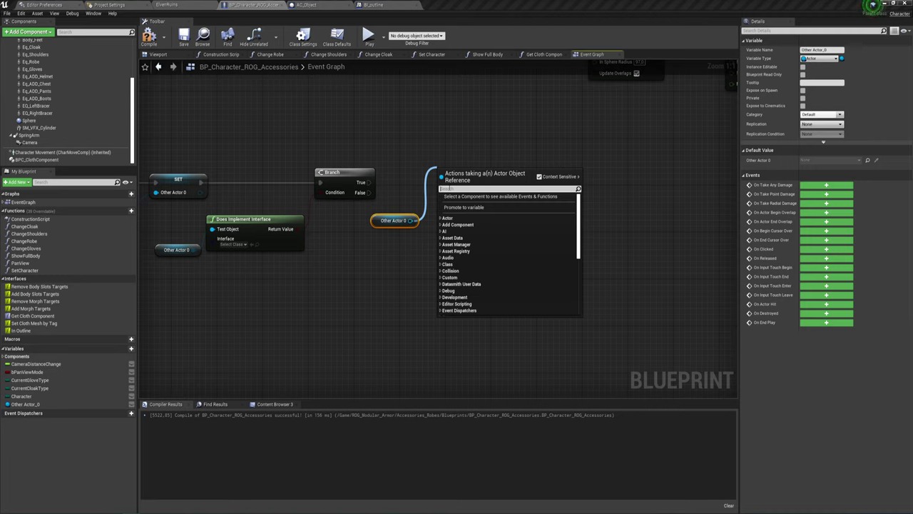
{"action": "type", "text": "i"}
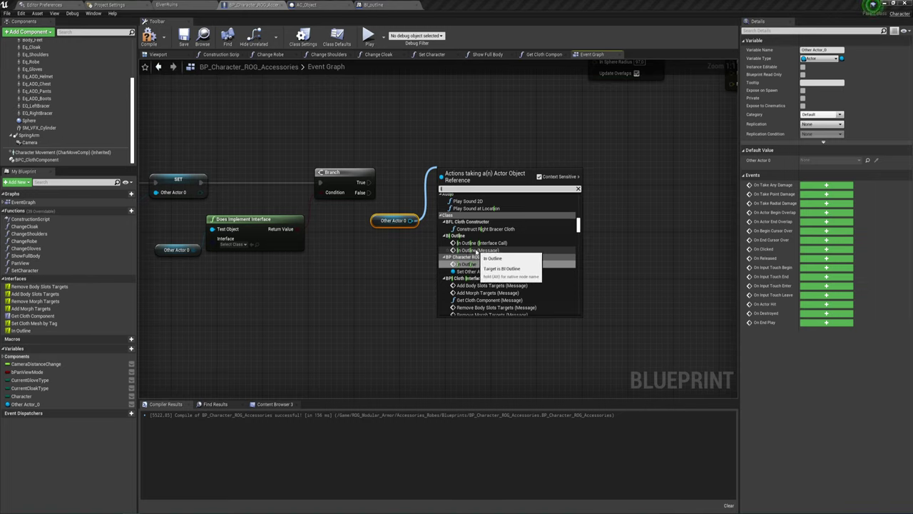
{"action": "left_click", "coordinate": [475, 250]}
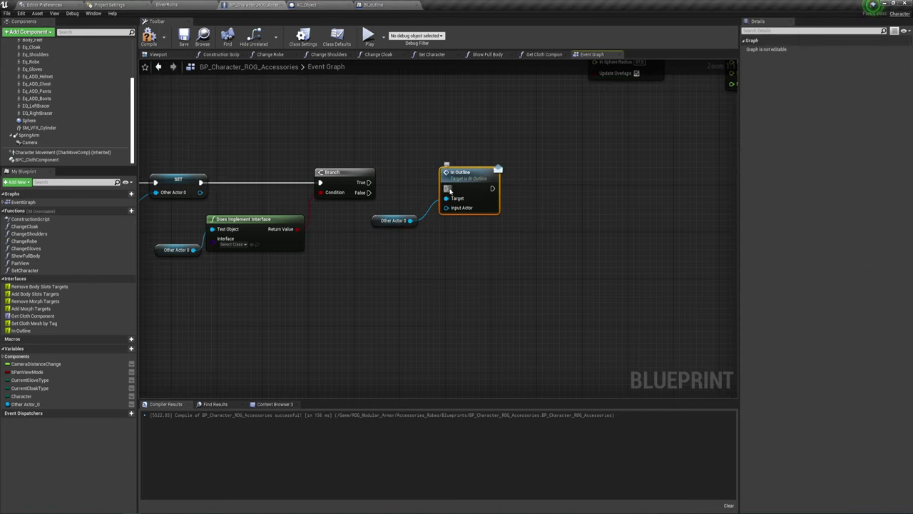
{"action": "left_click_drag", "start_coordinate": [446, 188], "coordinate": [377, 185]}
{"action": "left_click_drag", "start_coordinate": [411, 220], "coordinate": [465, 190]}
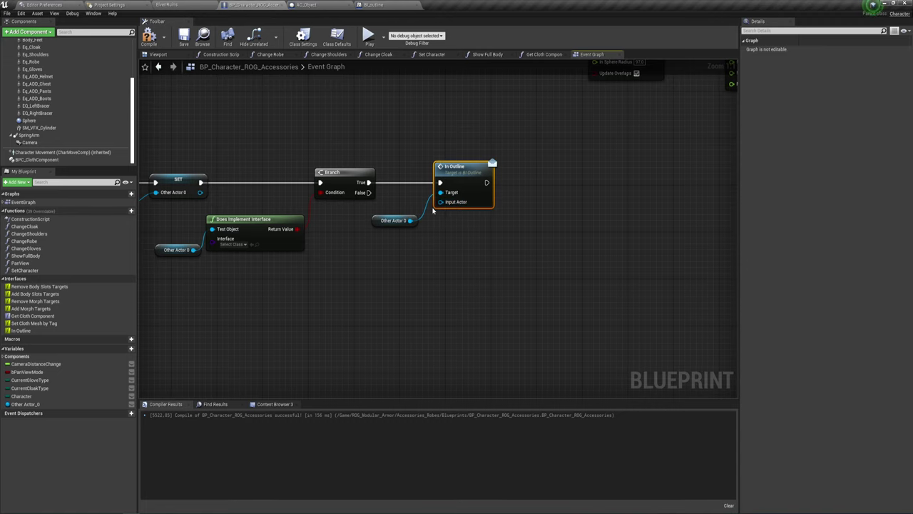
Connect Other Actor 0 to the In Outline node's Input Actor pin
{"action": "mouse_move", "coordinate": [448, 226]}
{"action": "right_mouse_down"}
{"action": "mouse_move", "coordinate": [439, 233]}
{"action": "mouse_move", "coordinate": [445, 217]}
{"action": "right_mouse_up"}
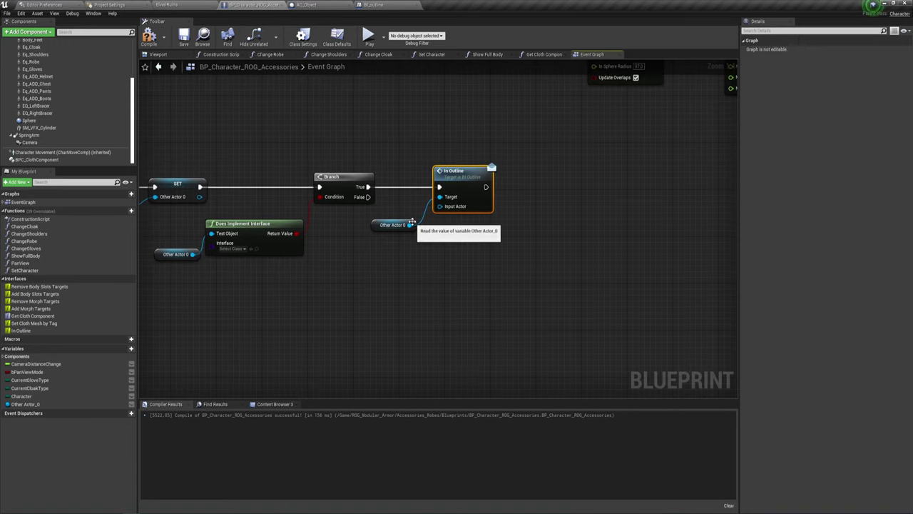
{"action": "left_click_drag", "start_coordinate": [408, 224], "coordinate": [450, 208]}
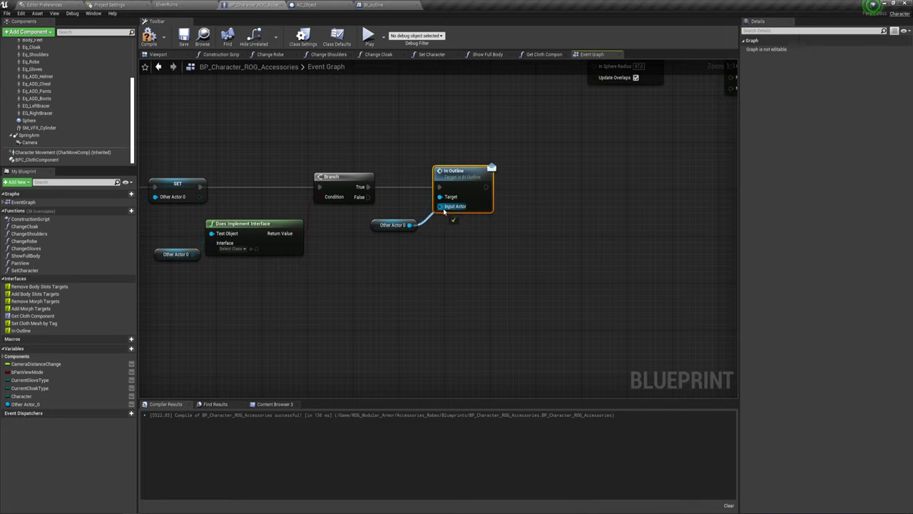
{"action": "mouse_move", "coordinate": [443, 209]}
{"action": "left_mouse_down"}
{"action": "mouse_move", "coordinate": [445, 230]}
{"action": "mouse_move", "coordinate": [428, 229]}
{"action": "left_mouse_up"}
{"action": "left_click", "coordinate": [453, 207]}
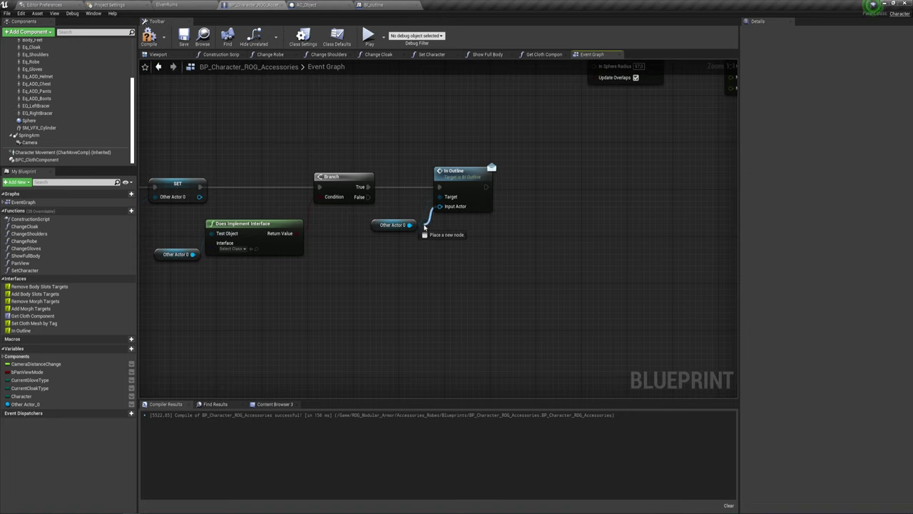
{"action": "left_click", "coordinate": [456, 218]}
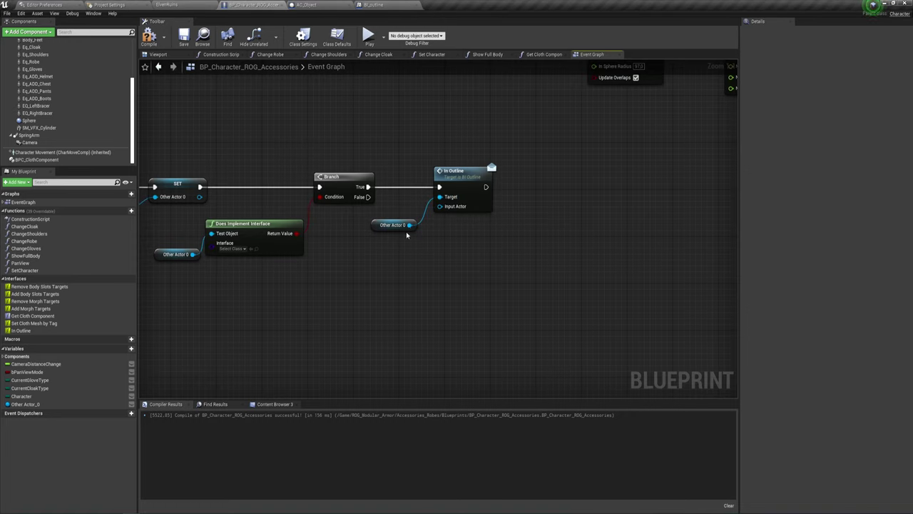
{"action": "right_click_drag", "start_coordinate": [439, 234], "coordinate": [416, 238]}
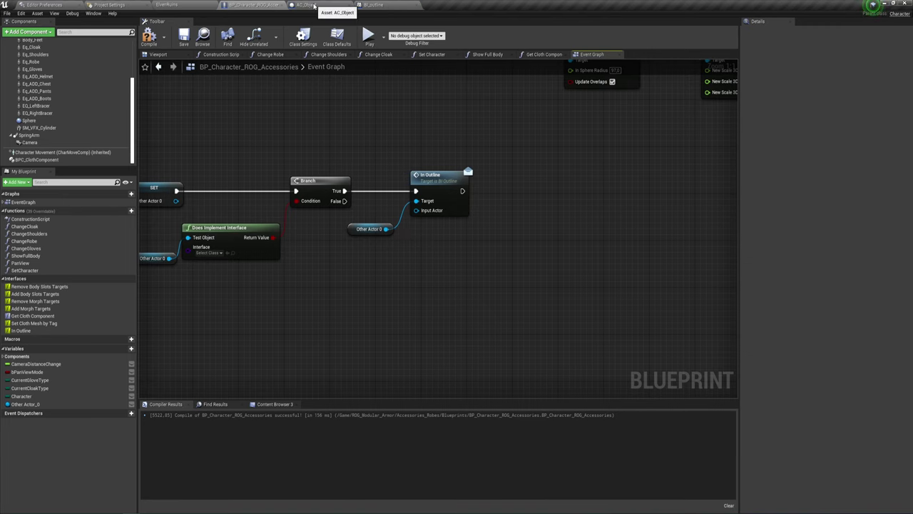
Compile AC_Object and implement the BI Outline In Outline function as an event
{"action": "left_click", "coordinate": [317, 5]}
{"action": "right_click_drag", "start_coordinate": [488, 273], "coordinate": [470, 272]}
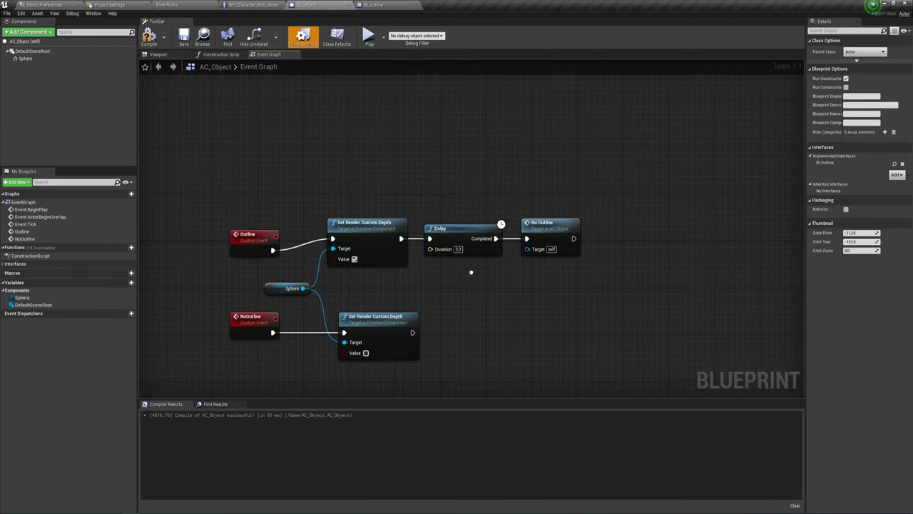
{"action": "left_click", "coordinate": [150, 34]}
{"action": "right_click_drag", "start_coordinate": [319, 133], "coordinate": [336, 171]}
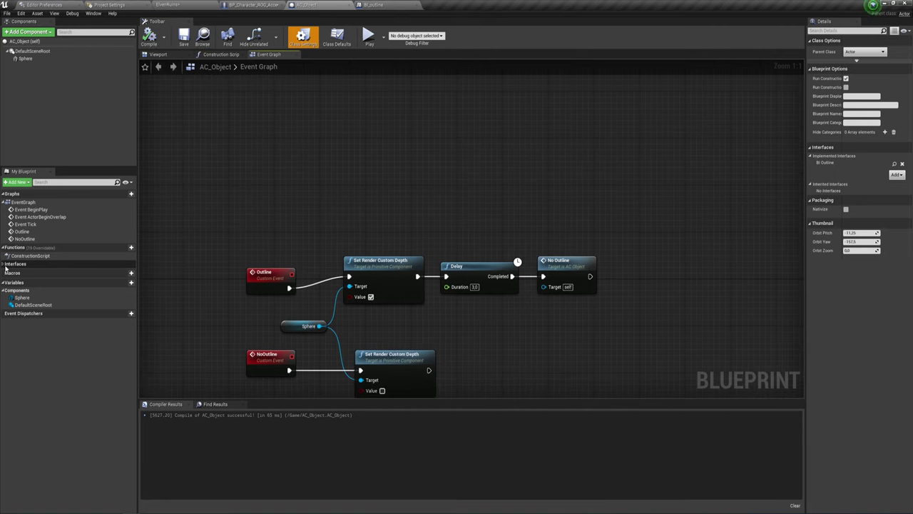
{"action": "left_click", "coordinate": [4, 264]}
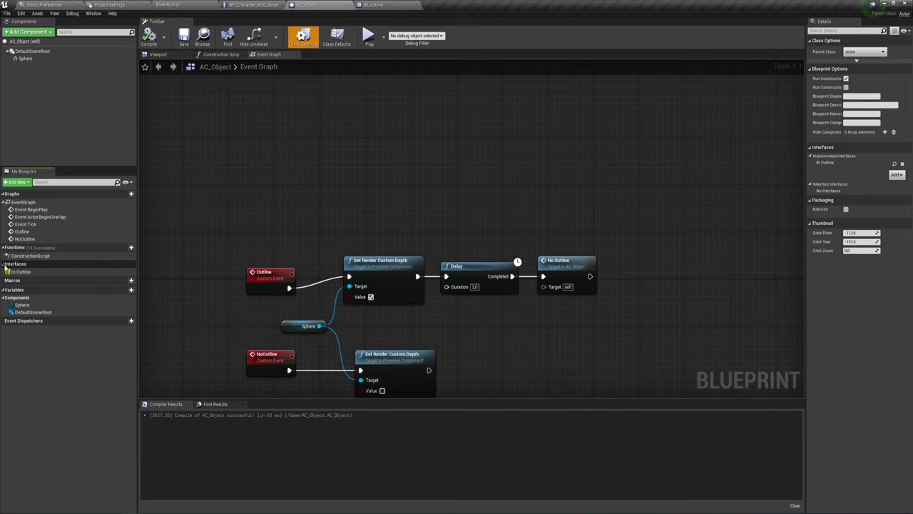
{"action": "right_click", "coordinate": [24, 274]}
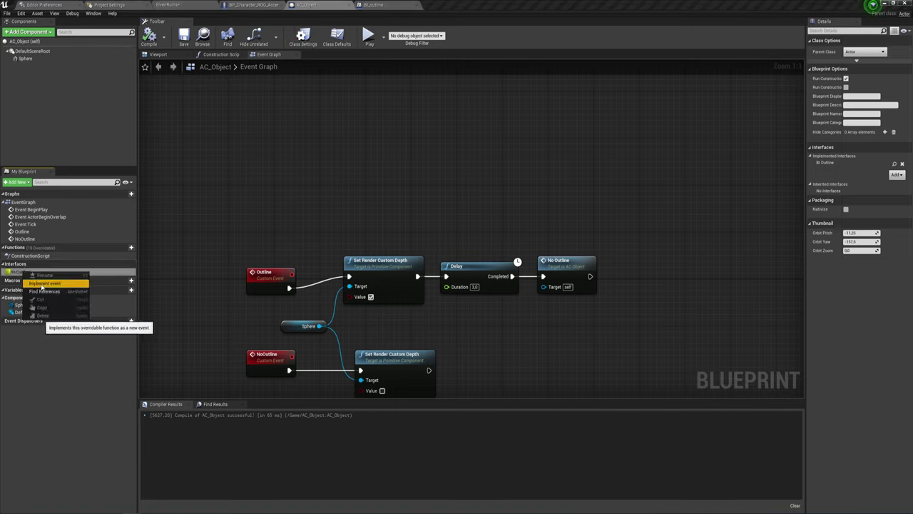
{"action": "left_click", "coordinate": [42, 284]}
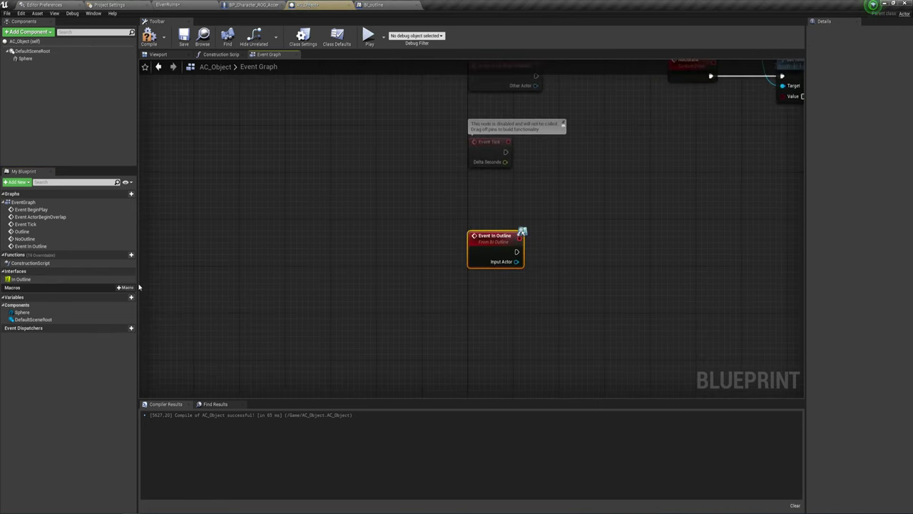
Wire Event In Outline into an Outline call and recompile AC_Object
{"action": "left_click_drag", "start_coordinate": [316, 324], "coordinate": [444, 93]}
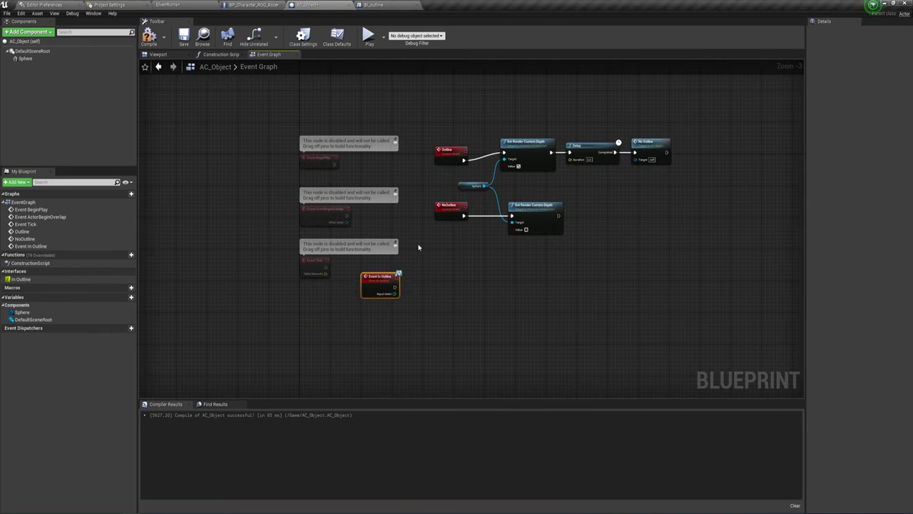
{"action": "scroll", "coordinate": [508, 102], "scroll_direction": "up", "scroll_amount": 3}
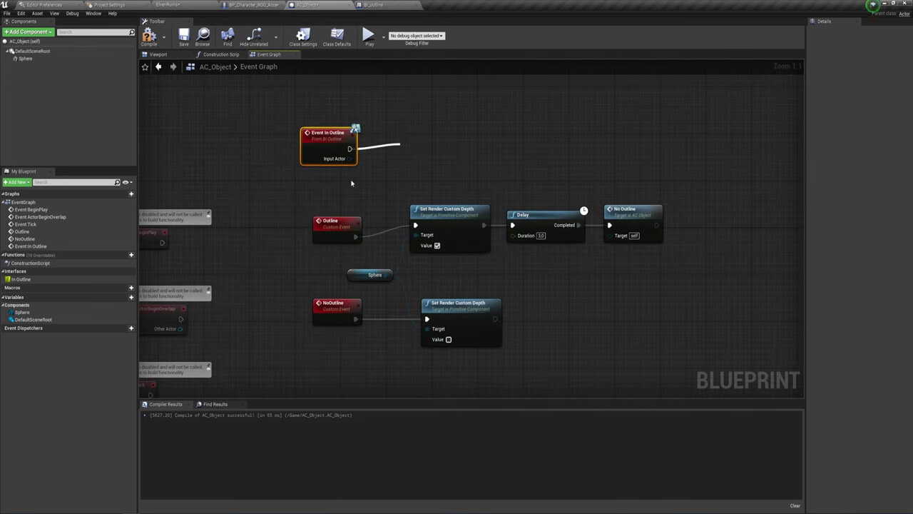
{"action": "left_click_drag", "start_coordinate": [349, 148], "coordinate": [400, 146]}
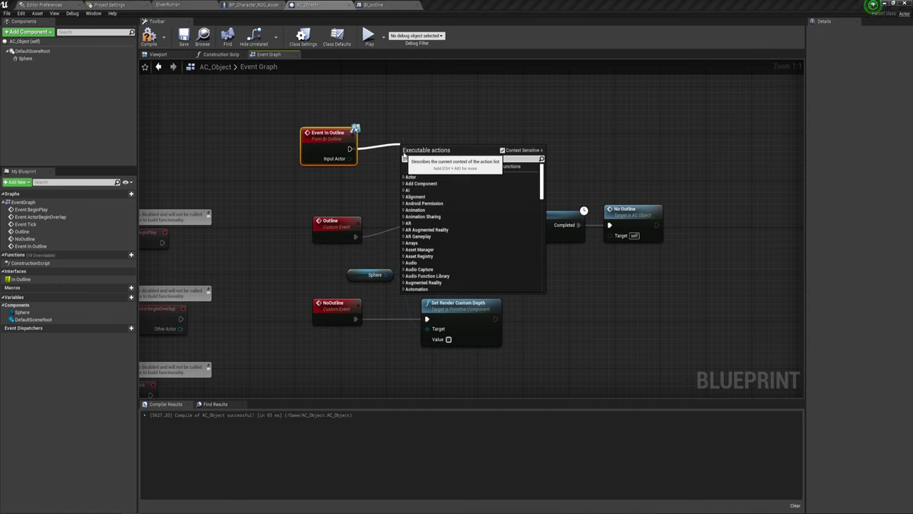
{"action": "type", "text": "out"}
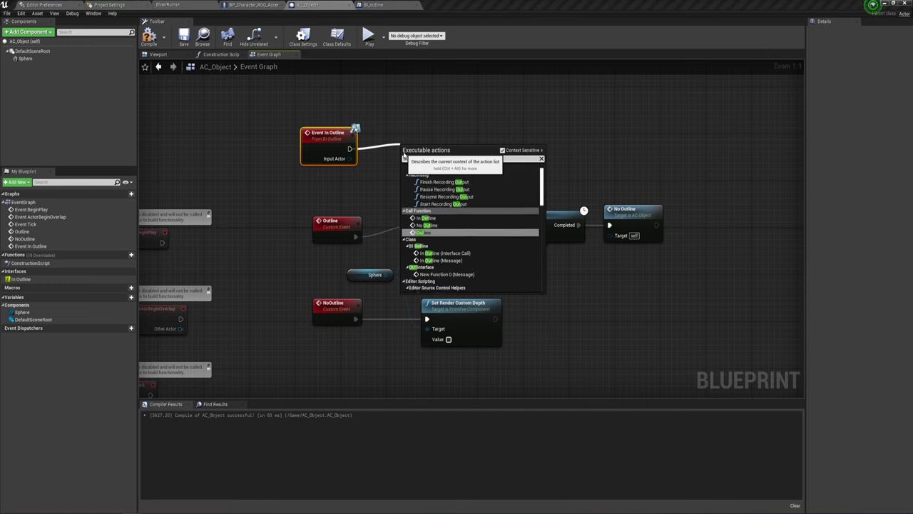
{"action": "left_click", "coordinate": [421, 233]}
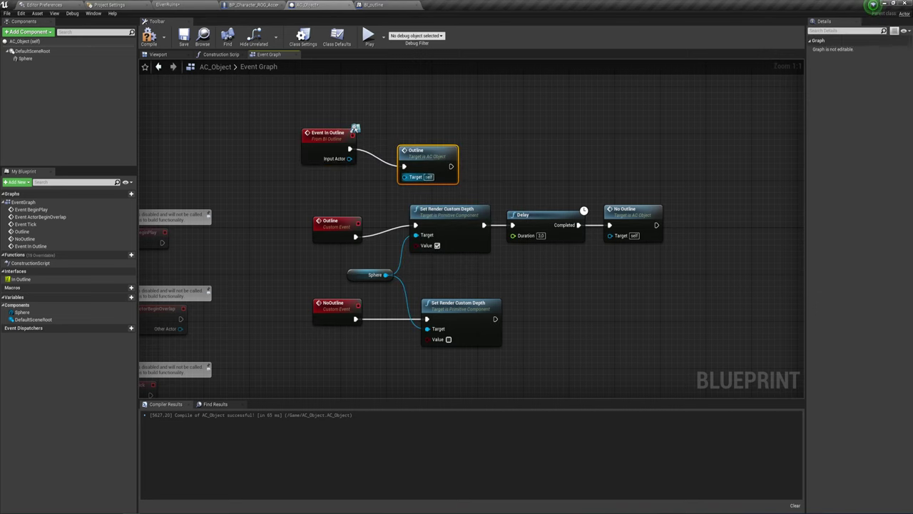
{"action": "mouse_move", "coordinate": [291, 199]}
{"action": "left_mouse_down"}
{"action": "mouse_move", "coordinate": [399, 245]}
{"action": "mouse_move", "coordinate": [719, 258]}
{"action": "left_mouse_up"}
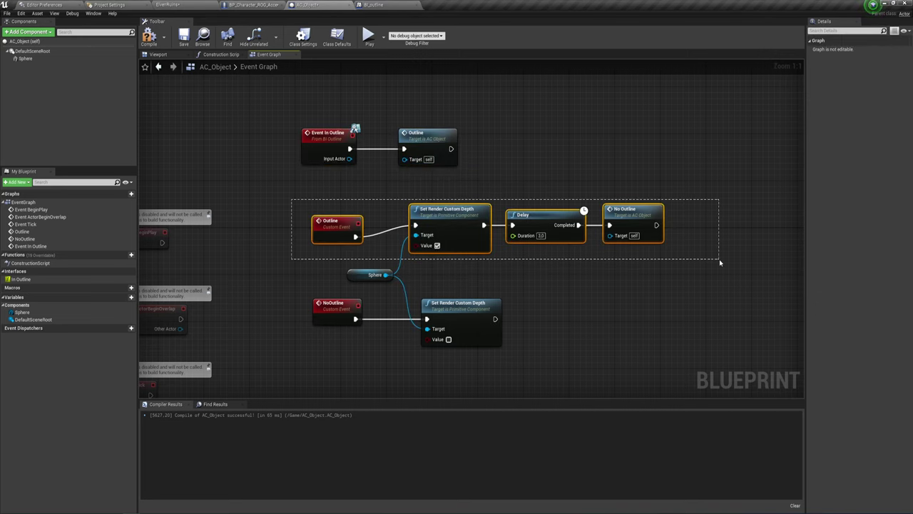
{"action": "right_click_drag", "start_coordinate": [539, 285], "coordinate": [477, 284]}
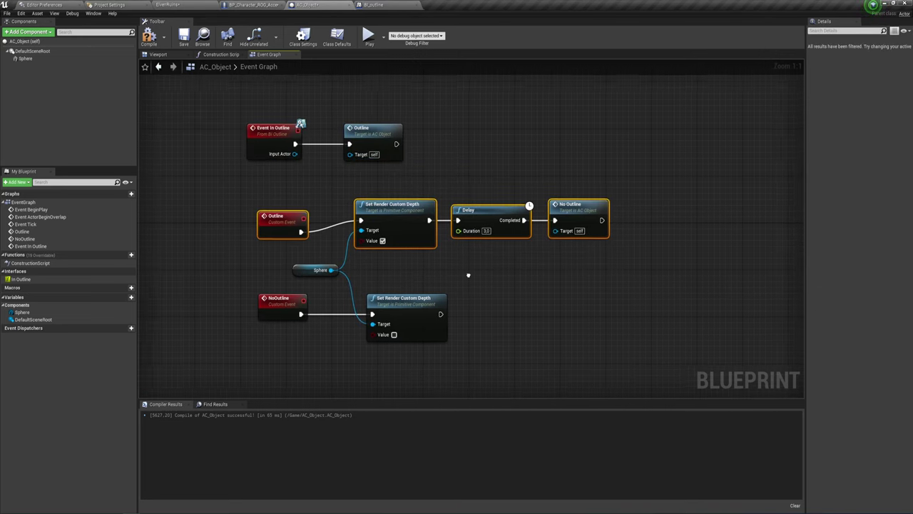
{"action": "left_click", "coordinate": [149, 37]}
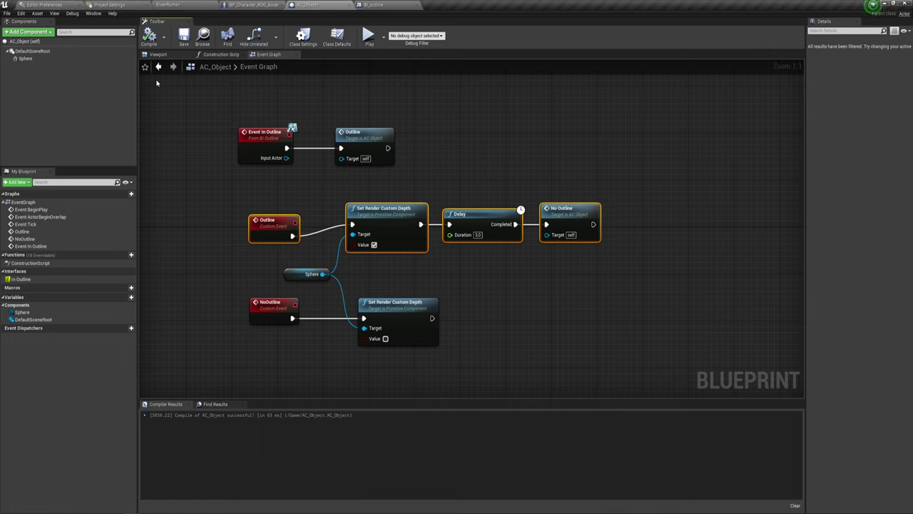
Play the ElvenRuins level briefly in the editor, then stop
{"action": "left_click", "coordinate": [182, 4]}
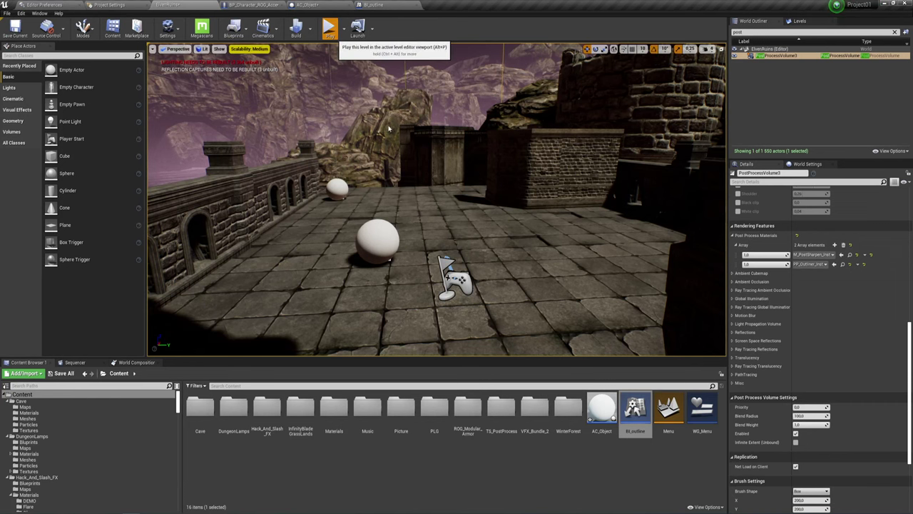
{"action": "left_click", "coordinate": [329, 29]}
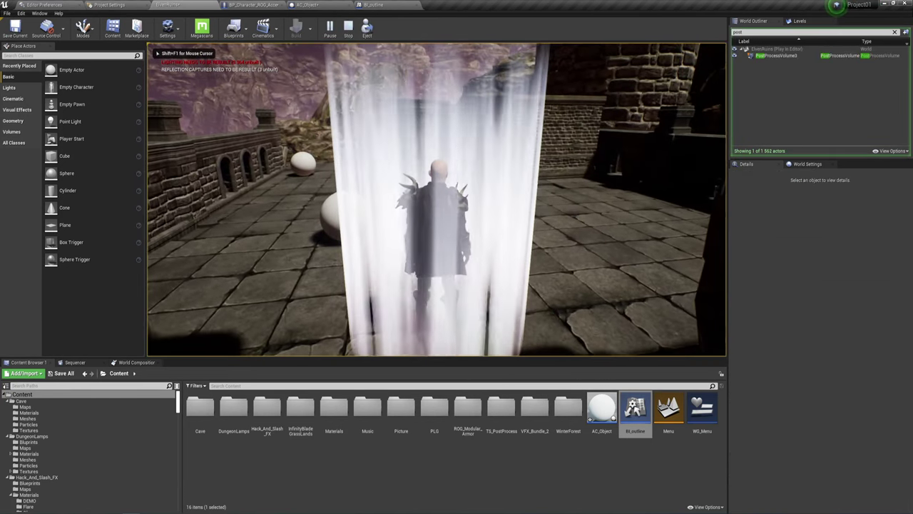
{"action": "key", "text": "Escape"}
Make the character's SM_VFX_Cylinder component invisible
{"action": "left_click", "coordinate": [253, 4]}
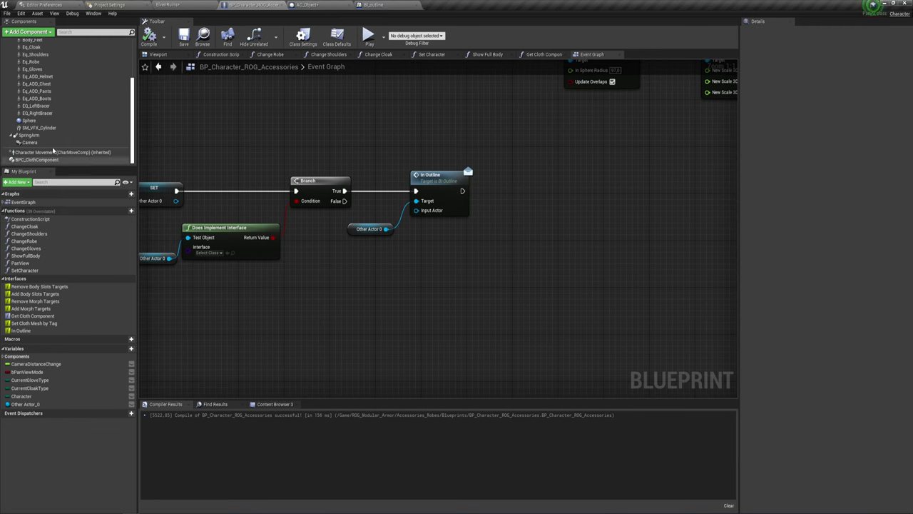
{"action": "left_click", "coordinate": [40, 128]}
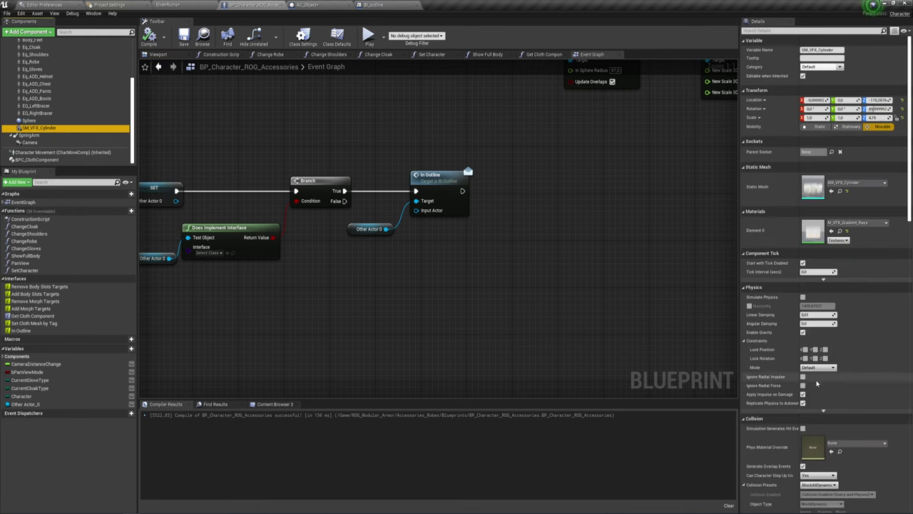
{"action": "scroll", "coordinate": [816, 384], "scroll_direction": "down", "scroll_amount": 2}
{"action": "scroll", "coordinate": [817, 384], "scroll_direction": "down", "scroll_amount": 2}
{"action": "scroll", "coordinate": [817, 384], "scroll_direction": "down", "scroll_amount": 2}
{"action": "scroll", "coordinate": [817, 383], "scroll_direction": "down", "scroll_amount": 2}
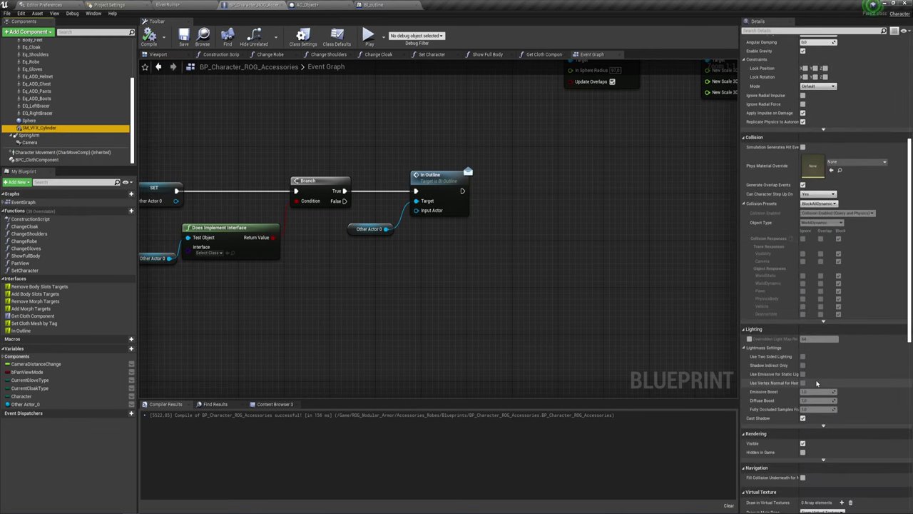
{"action": "left_click", "coordinate": [803, 442]}
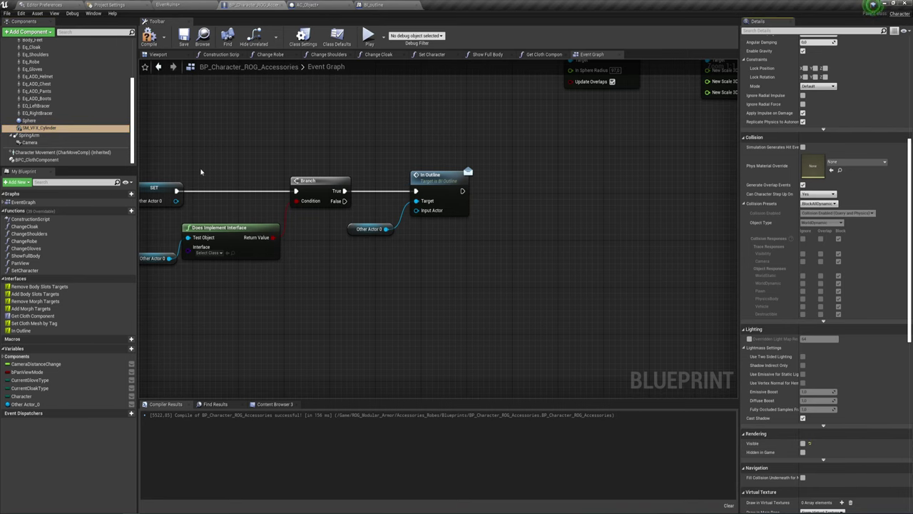
Compile the character blueprint and run a quick test play of the level
{"action": "left_click", "coordinate": [148, 37]}
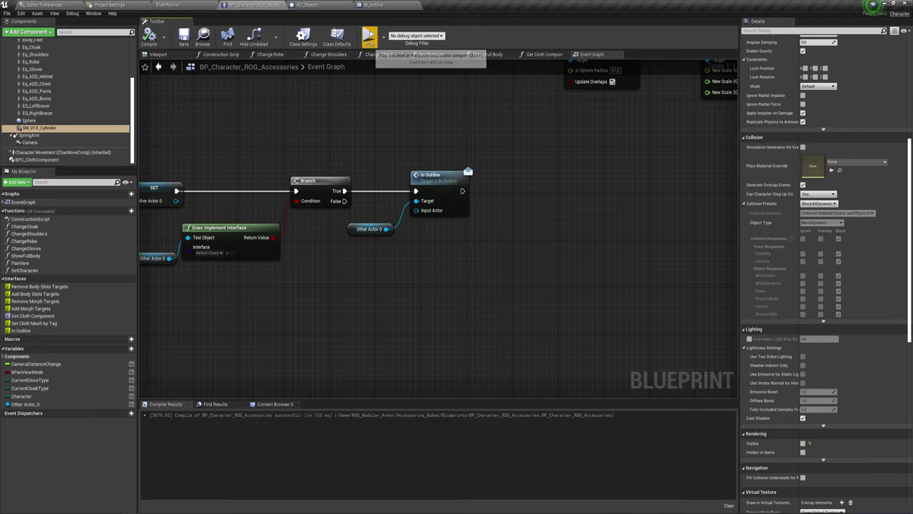
{"action": "left_click", "coordinate": [368, 38]}
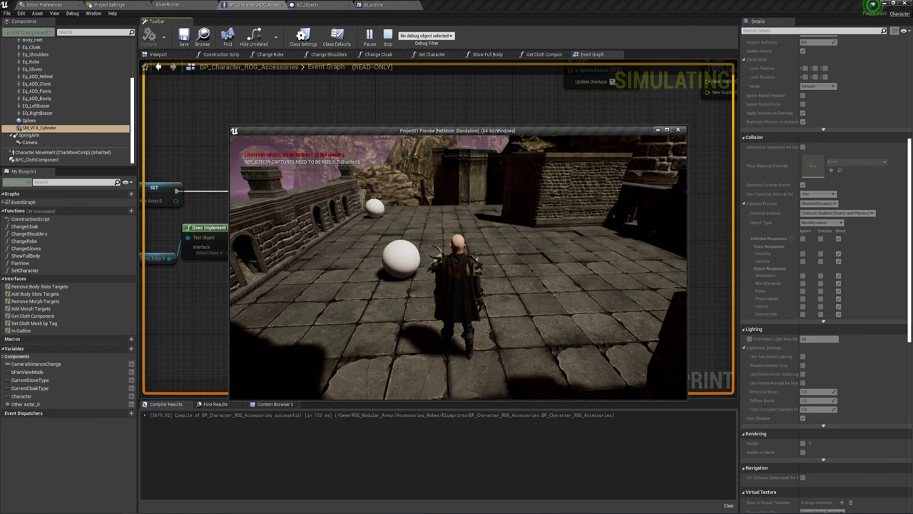
{"action": "key", "text": "Escape"}
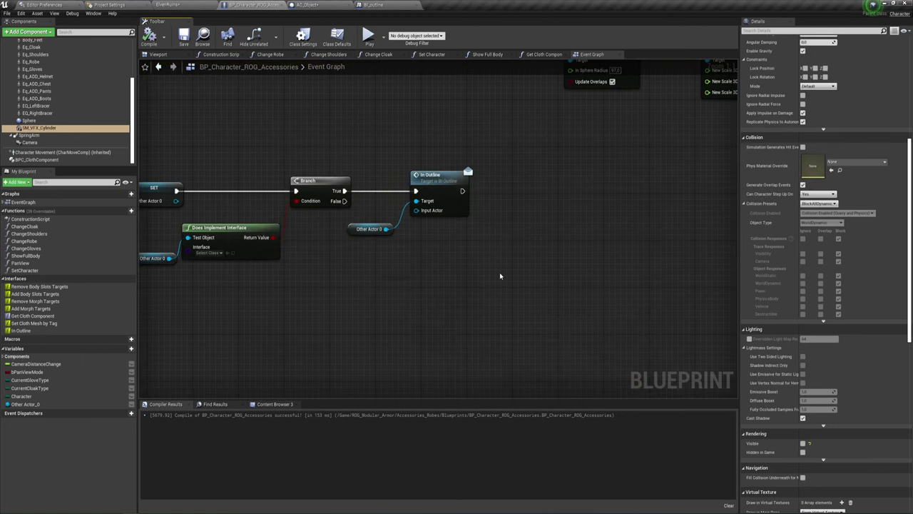
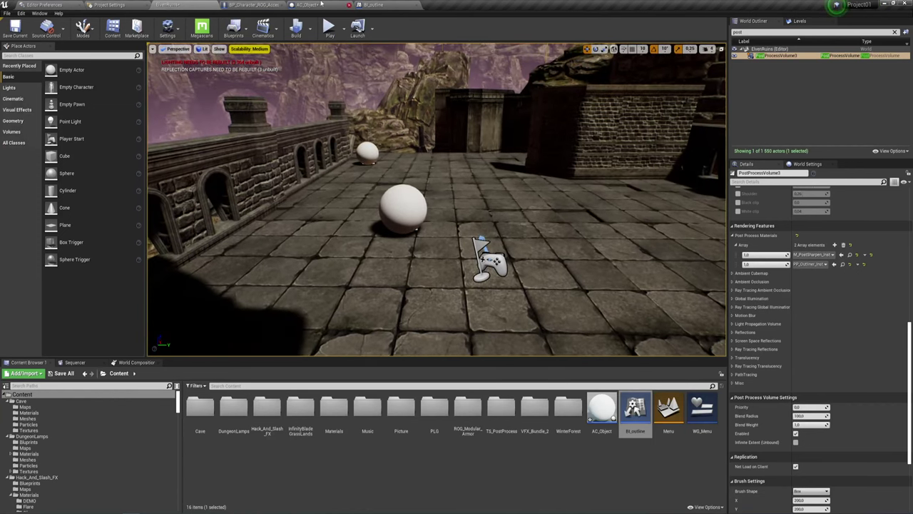
Save the AC_Object blueprint and review its Sphere component's properties
{"action": "left_click", "coordinate": [314, 5]}
{"action": "left_click", "coordinate": [183, 37]}
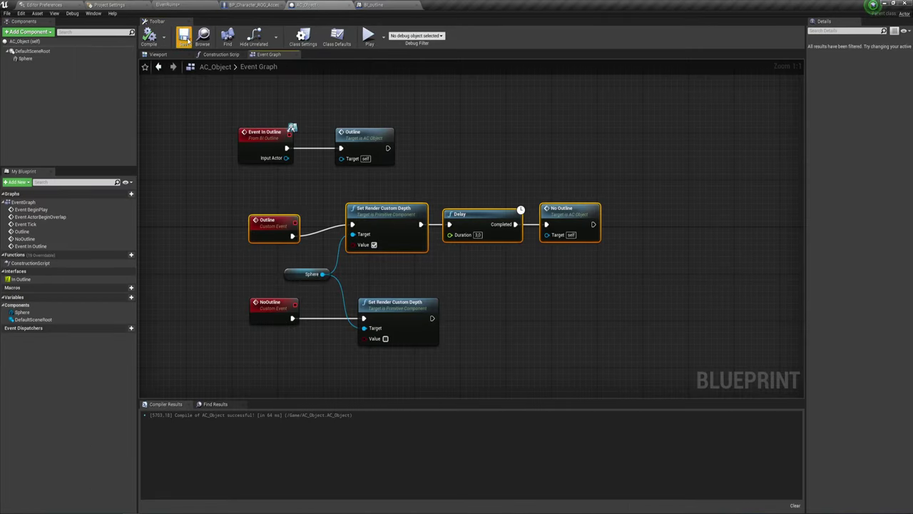
{"action": "right_click_drag", "start_coordinate": [446, 282], "coordinate": [439, 270]}
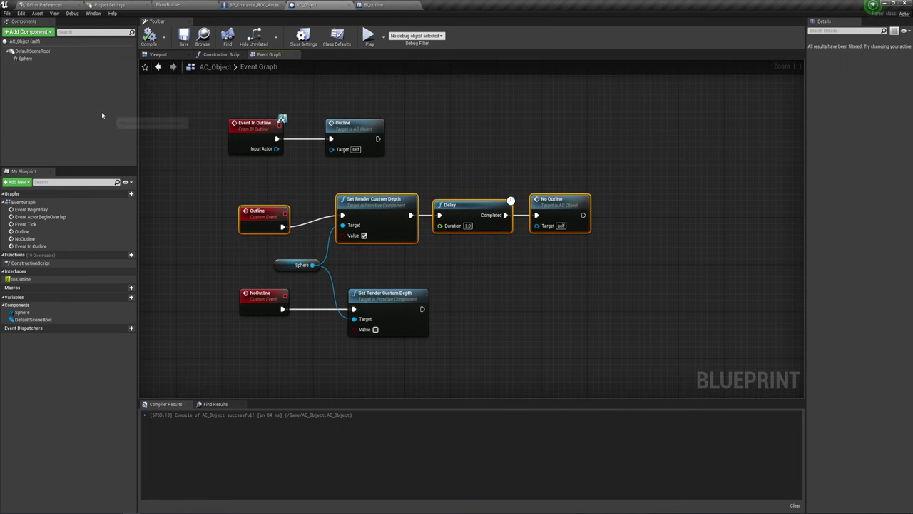
{"action": "left_click", "coordinate": [26, 59]}
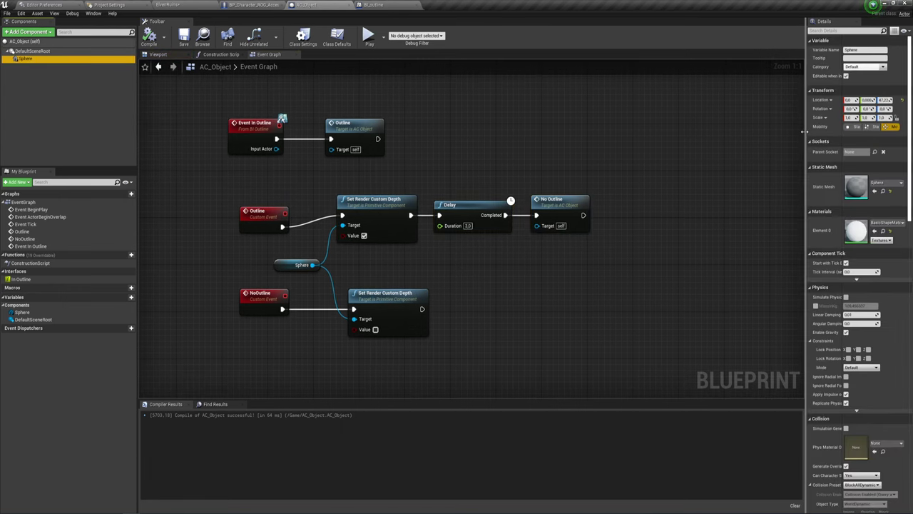
{"action": "left_click_drag", "start_coordinate": [806, 135], "coordinate": [762, 139]}
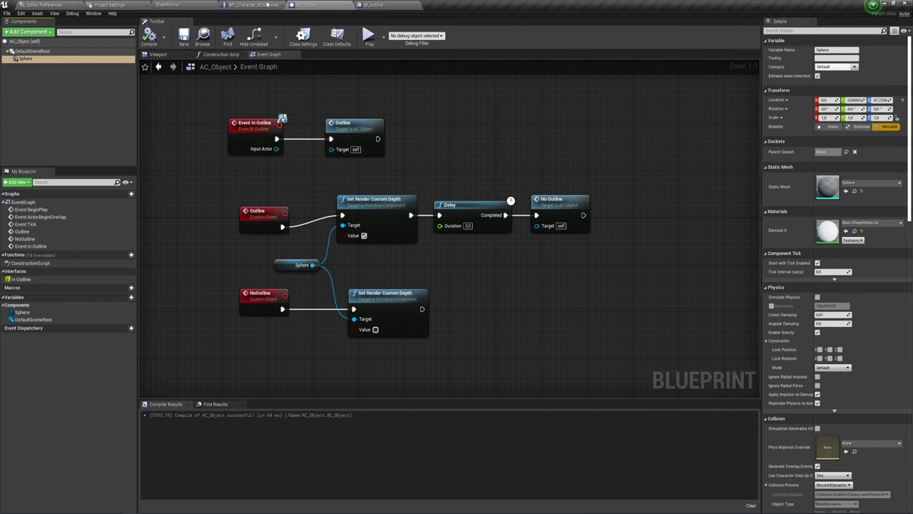
{"action": "left_click", "coordinate": [191, 6]}
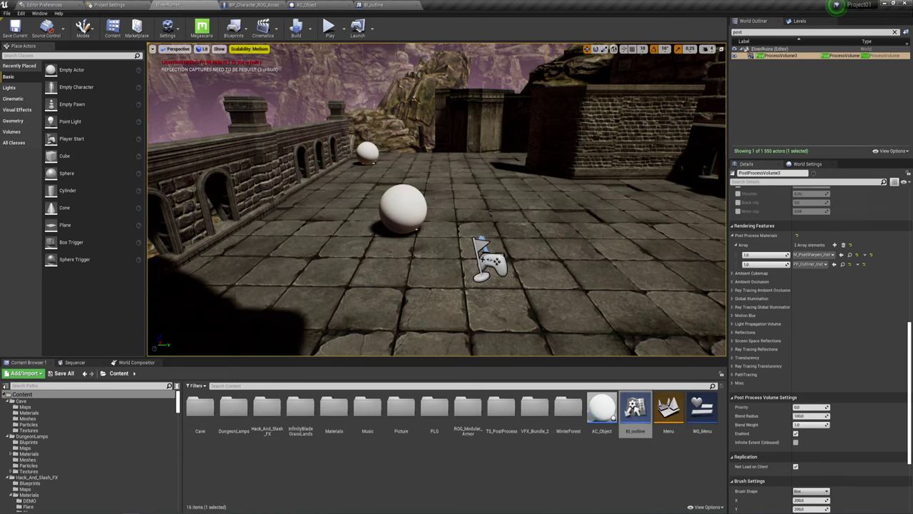
Review the Sphere overlap and timeline logic in BP_Character_ROG_Accessories and recompile it
{"action": "left_click", "coordinate": [263, 5]}
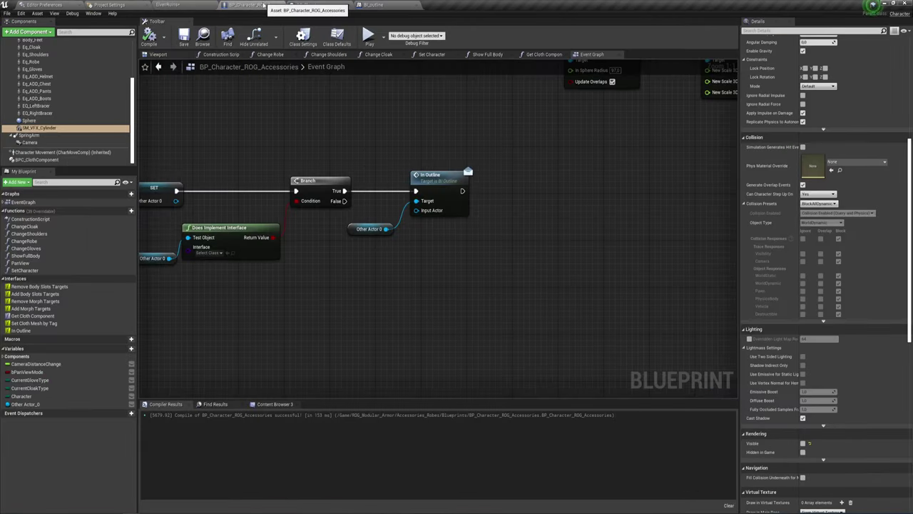
{"action": "left_click", "coordinate": [43, 121]}
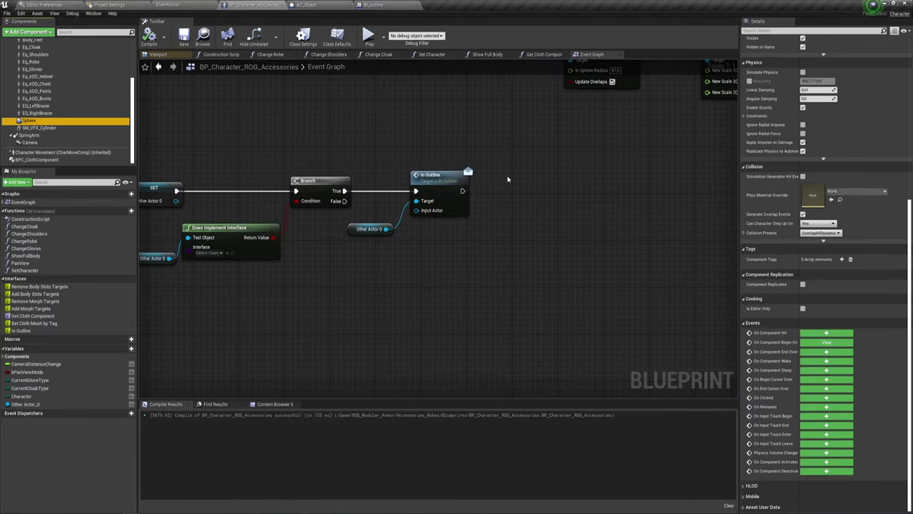
{"action": "scroll", "coordinate": [404, 221], "scroll_direction": "down", "scroll_amount": 2}
{"action": "mouse_move", "coordinate": [438, 127]}
{"action": "right_mouse_down"}
{"action": "mouse_move", "coordinate": [497, 241]}
{"action": "mouse_move", "coordinate": [540, 194]}
{"action": "mouse_move", "coordinate": [388, 203]}
{"action": "right_mouse_up"}
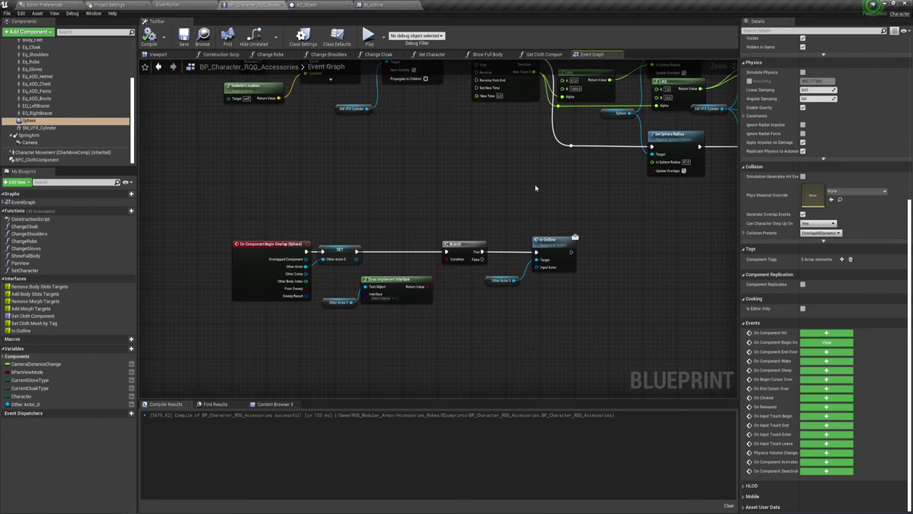
{"action": "right_click_drag", "start_coordinate": [536, 188], "coordinate": [471, 200]}
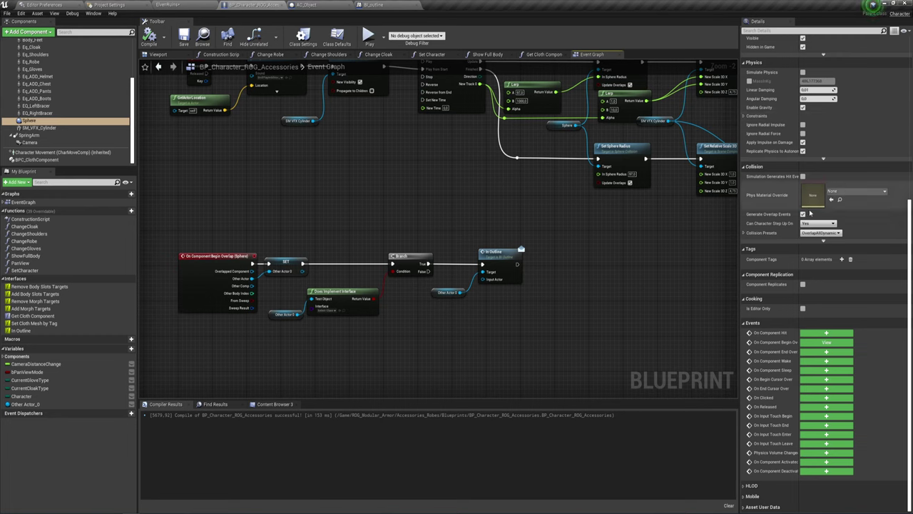
{"action": "scroll", "coordinate": [810, 249], "scroll_direction": "up", "scroll_amount": 1}
{"action": "scroll", "coordinate": [811, 249], "scroll_direction": "up", "scroll_amount": 3}
{"action": "scroll", "coordinate": [807, 163], "scroll_direction": "up", "scroll_amount": 3}
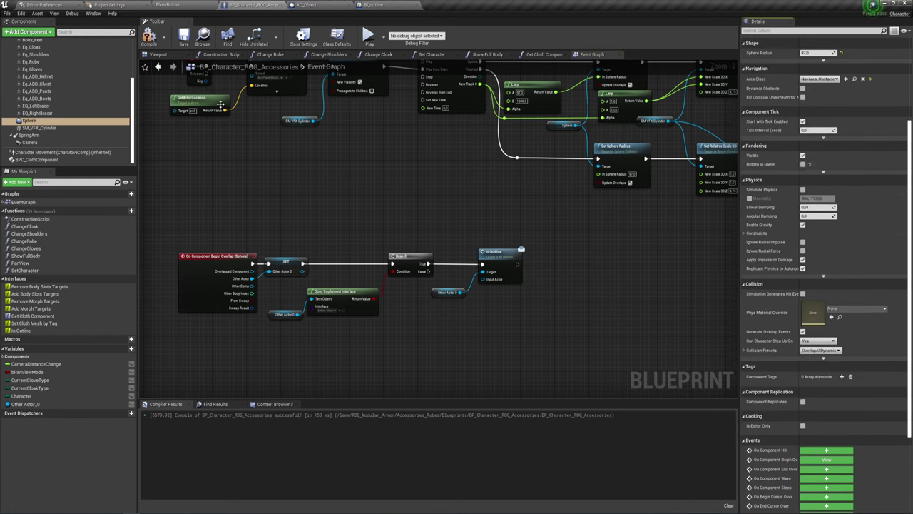
{"action": "left_click", "coordinate": [149, 37]}
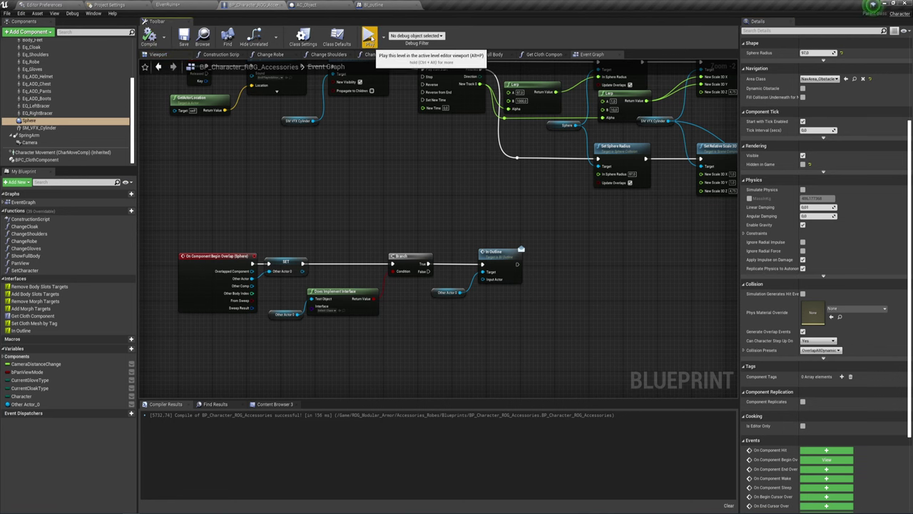
Uncheck New Visibility on the cylinder's Set Visibility node, recompile, and start a test play
{"action": "left_click", "coordinate": [39, 128]}
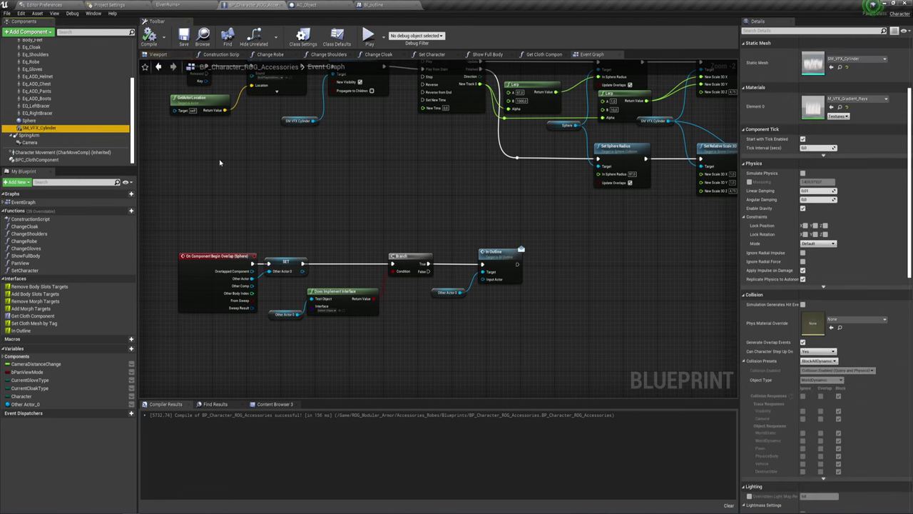
{"action": "right_click_drag", "start_coordinate": [538, 186], "coordinate": [461, 222]}
{"action": "scroll", "coordinate": [457, 185], "scroll_direction": "up", "scroll_amount": 1}
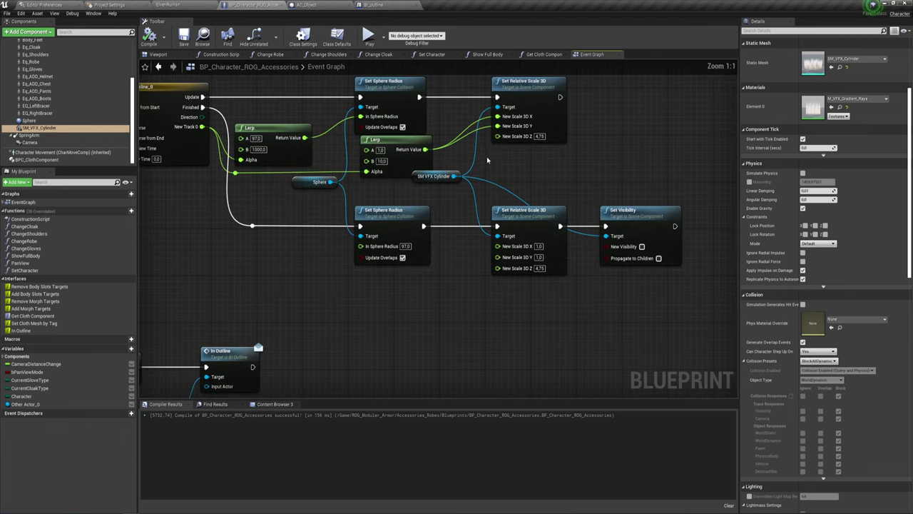
{"action": "scroll", "coordinate": [486, 156], "scroll_direction": "up", "scroll_amount": 1}
{"action": "right_click_drag", "start_coordinate": [489, 152], "coordinate": [361, 158]}
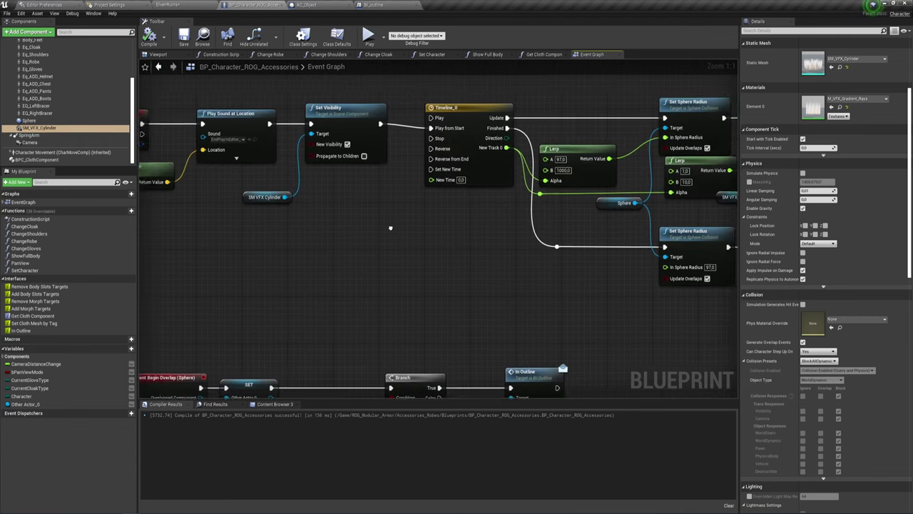
{"action": "left_click", "coordinate": [367, 145]}
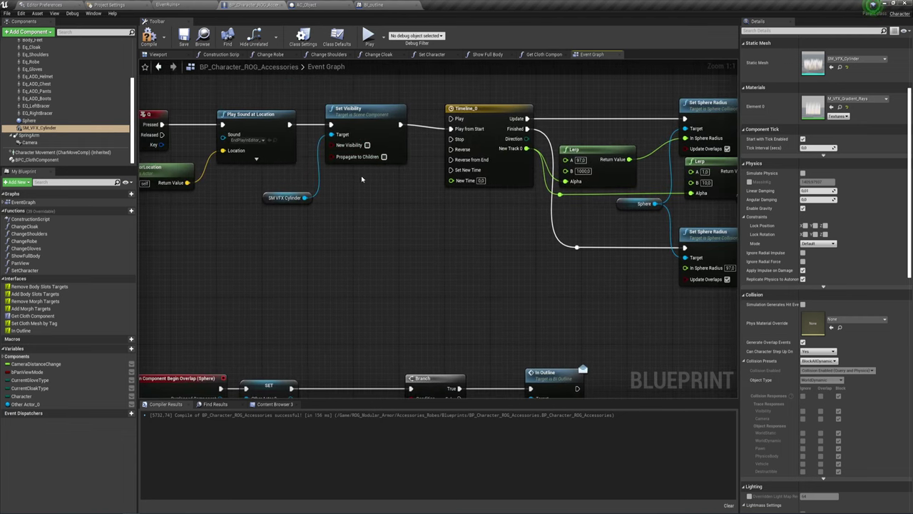
{"action": "left_click", "coordinate": [151, 37]}
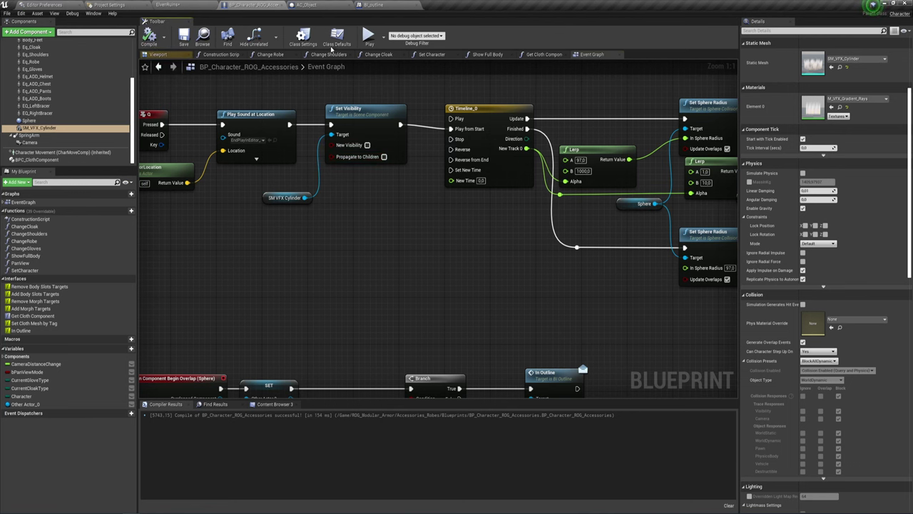
{"action": "left_click", "coordinate": [369, 36]}
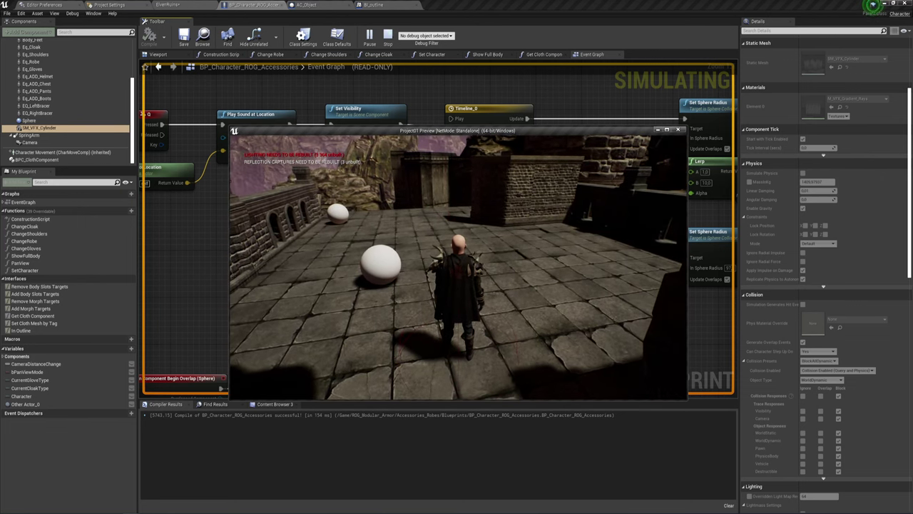
End the test play after viewing the character among the white spheres
{"action": "key", "text": "Escape"}
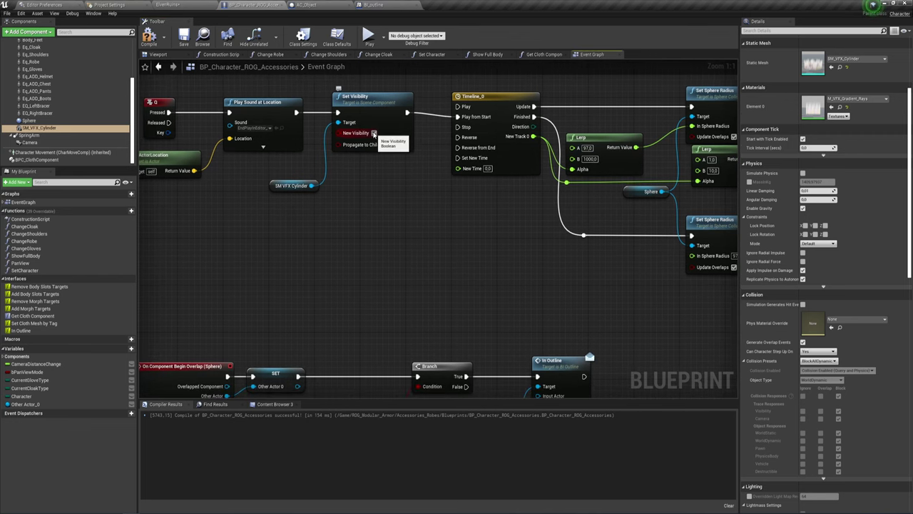
Re-enable New Visibility and wire Other Actor 0 into In Outline's Input Actor pin
{"action": "left_click", "coordinate": [373, 134]}
{"action": "mouse_move", "coordinate": [399, 240]}
{"action": "right_mouse_down"}
{"action": "mouse_move", "coordinate": [428, 238]}
{"action": "mouse_move", "coordinate": [261, 252]}
{"action": "right_mouse_up"}
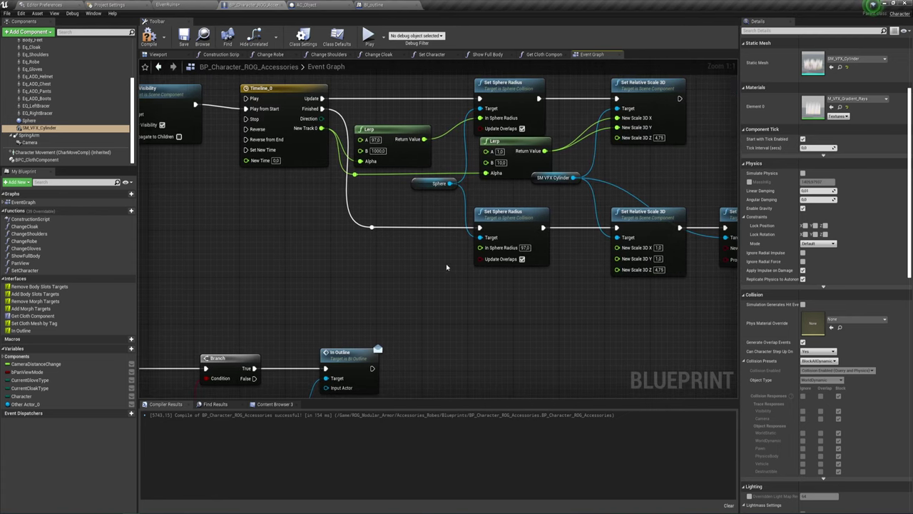
{"action": "mouse_move", "coordinate": [447, 266]}
{"action": "right_mouse_down"}
{"action": "mouse_move", "coordinate": [360, 247]}
{"action": "mouse_move", "coordinate": [439, 239]}
{"action": "right_mouse_up"}
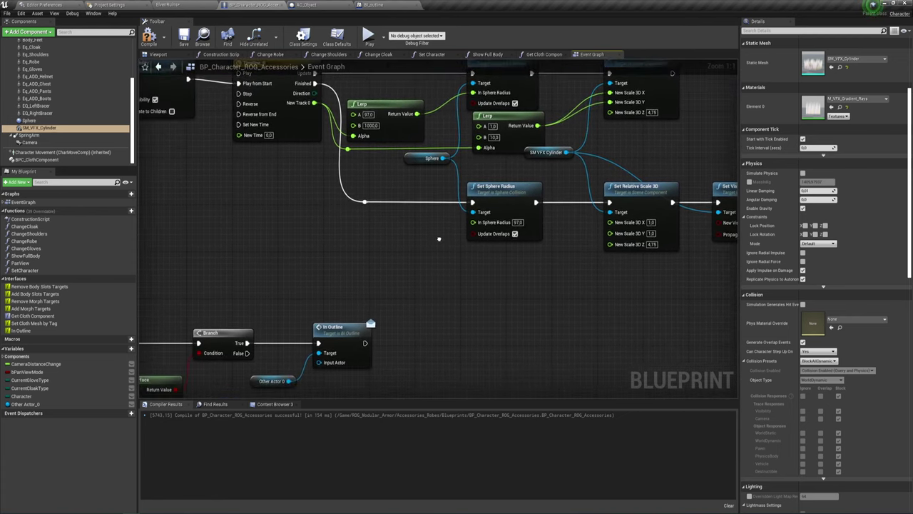
{"action": "right_click_drag", "start_coordinate": [442, 234], "coordinate": [442, 203]}
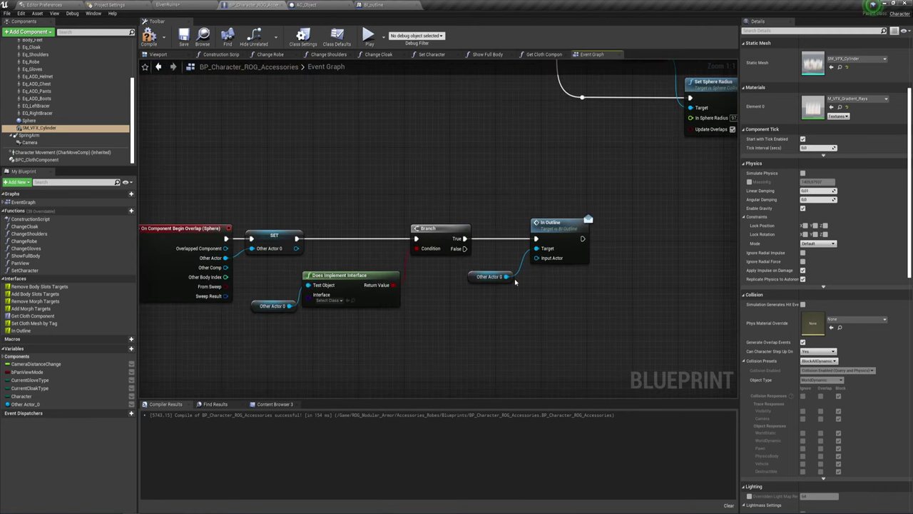
{"action": "left_click_drag", "start_coordinate": [508, 276], "coordinate": [537, 257]}
{"action": "left_click", "coordinate": [377, 6]}
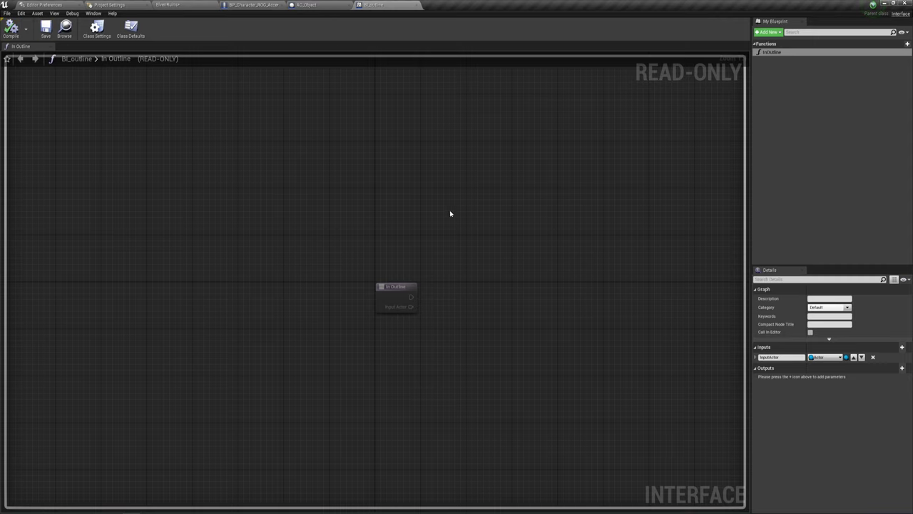
Move the Event In Outline and Outline nodes into place in AC_Object and compile it
{"action": "right_click_drag", "start_coordinate": [524, 288], "coordinate": [454, 266]}
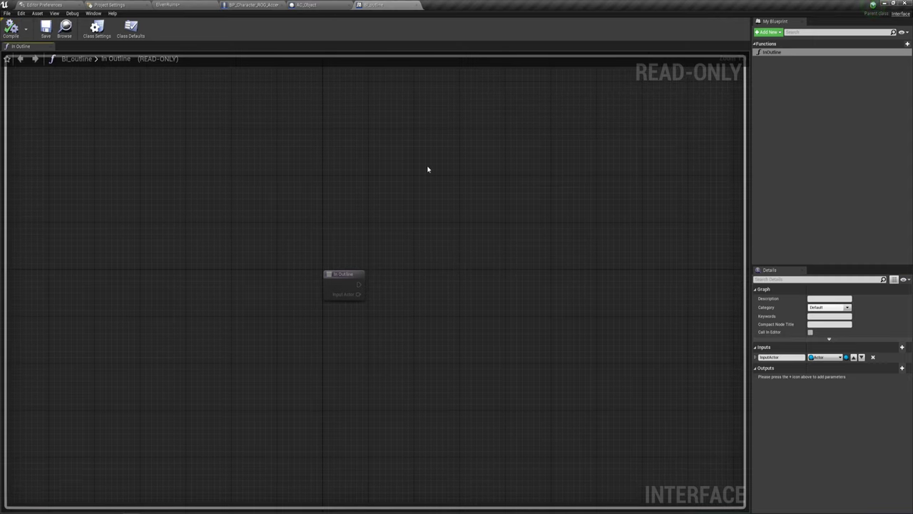
{"action": "left_click", "coordinate": [317, 5]}
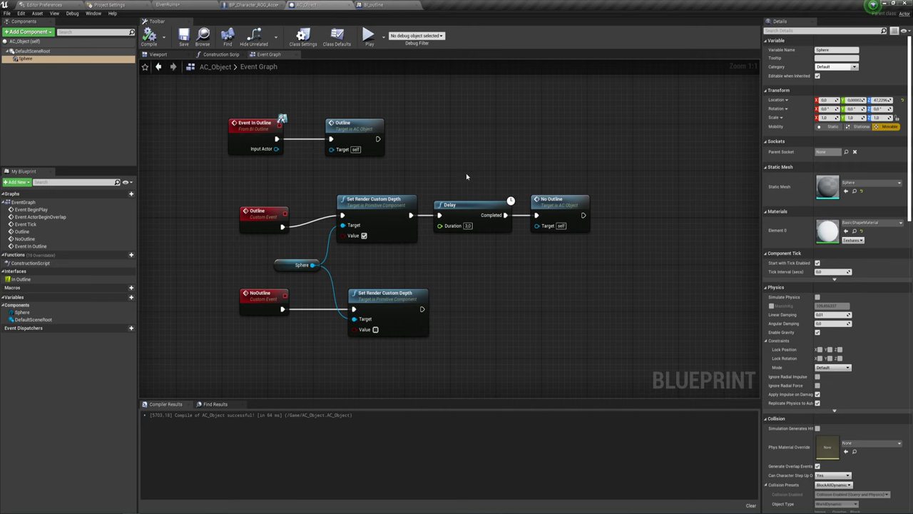
{"action": "right_click_drag", "start_coordinate": [466, 176], "coordinate": [440, 169]}
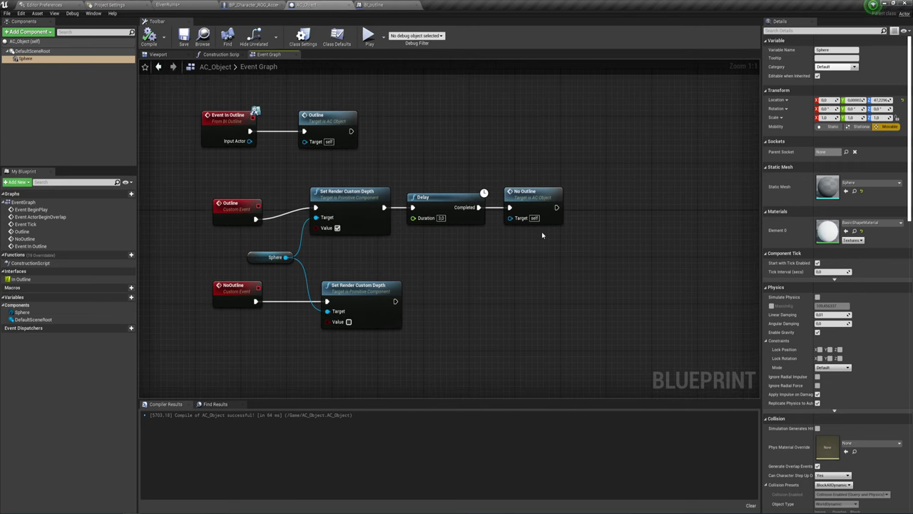
{"action": "right_click_drag", "start_coordinate": [525, 234], "coordinate": [543, 240]}
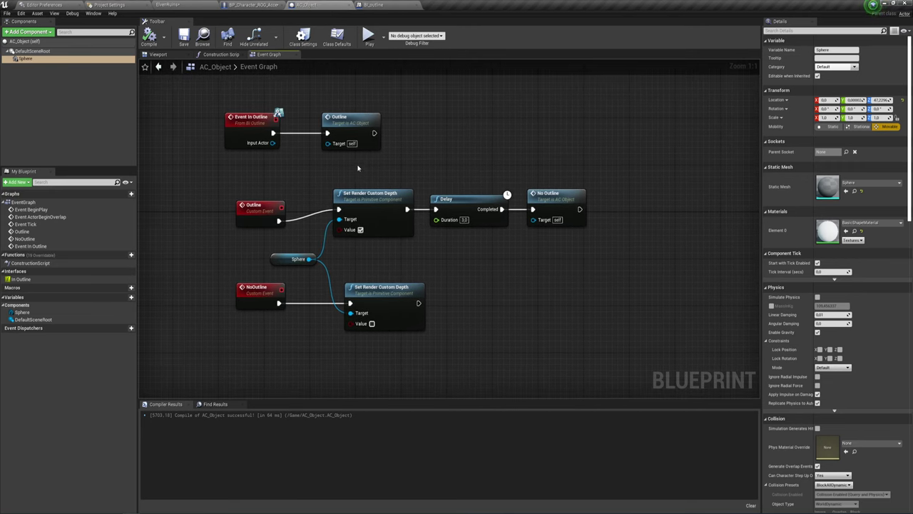
{"action": "right_click_drag", "start_coordinate": [392, 178], "coordinate": [416, 178]}
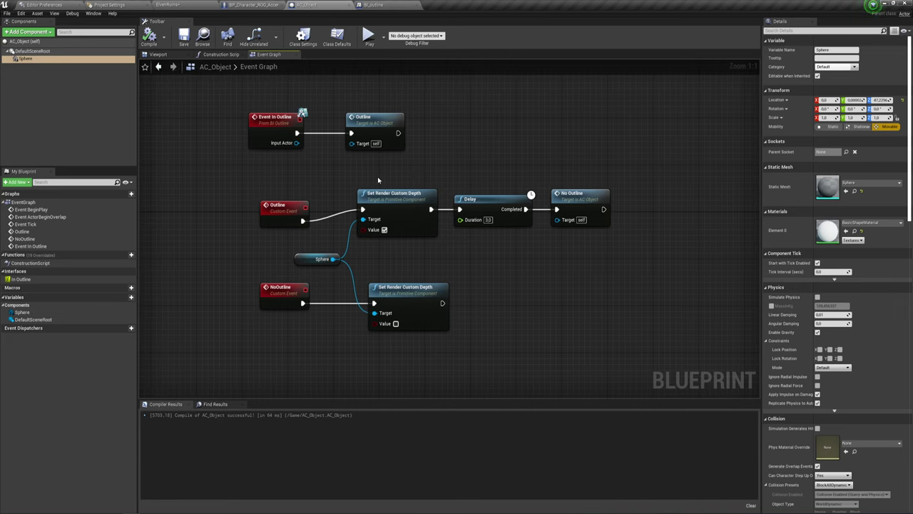
{"action": "right_click_drag", "start_coordinate": [378, 180], "coordinate": [410, 186]}
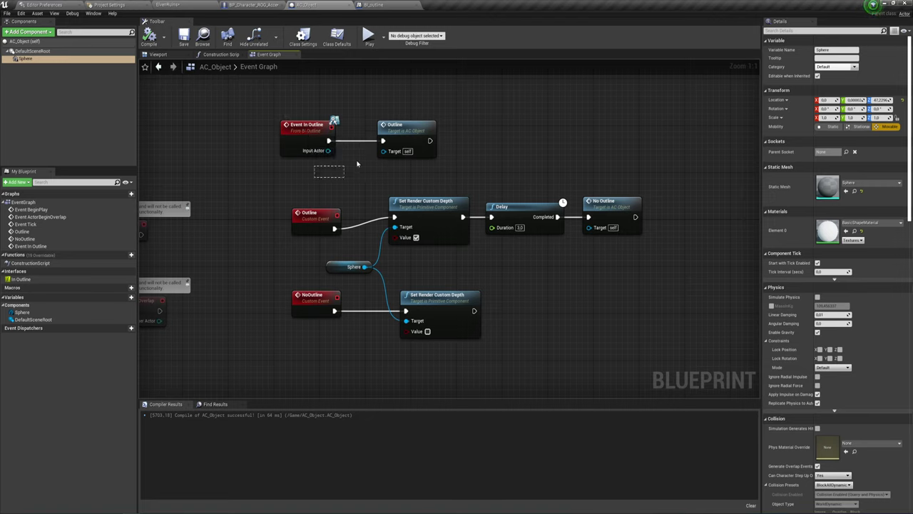
{"action": "mouse_move", "coordinate": [314, 177]}
{"action": "left_mouse_down"}
{"action": "mouse_move", "coordinate": [407, 137]}
{"action": "mouse_move", "coordinate": [428, 140]}
{"action": "mouse_move", "coordinate": [416, 140]}
{"action": "left_mouse_up"}
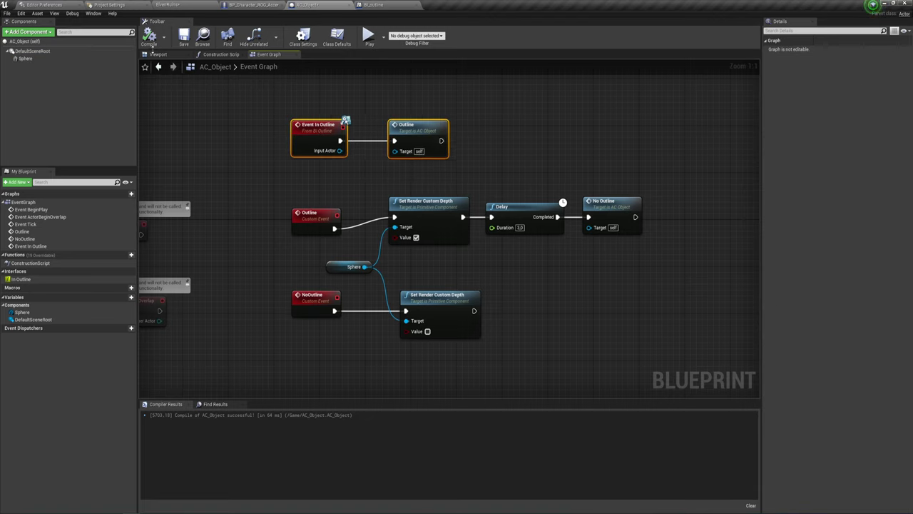
{"action": "left_click", "coordinate": [148, 35]}
Save all unsaved character and level assets from the ElvenRuins level
{"action": "left_click", "coordinate": [169, 4]}
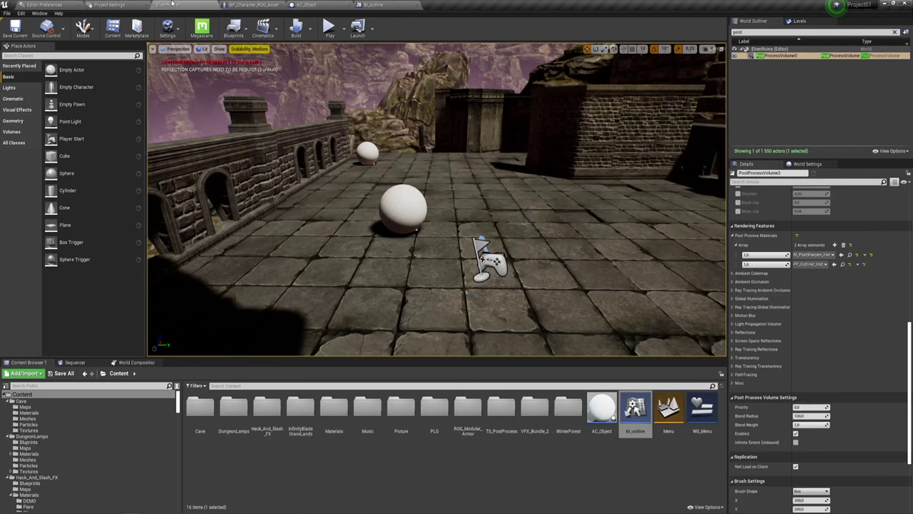
{"action": "left_click", "coordinate": [61, 374]}
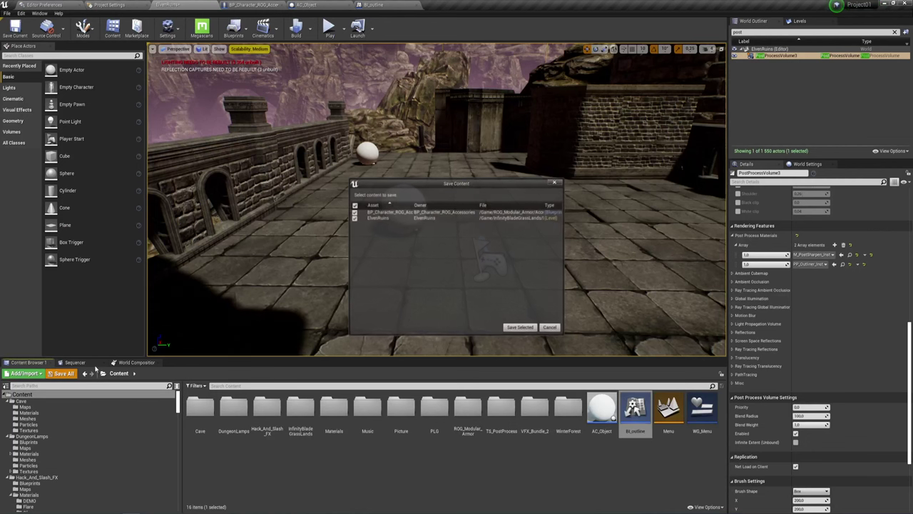
{"action": "left_click", "coordinate": [519, 327]}
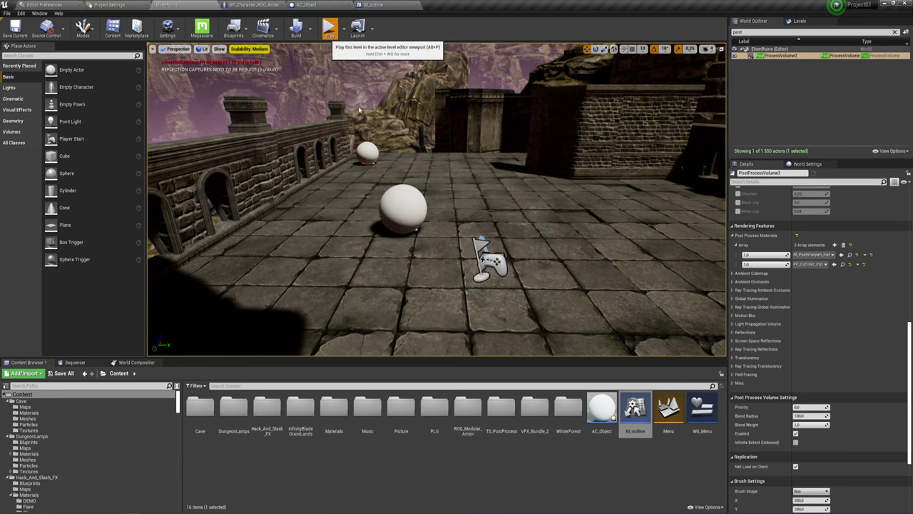
Briefly play-test the level, then select the large sphere
{"action": "left_click", "coordinate": [329, 27]}
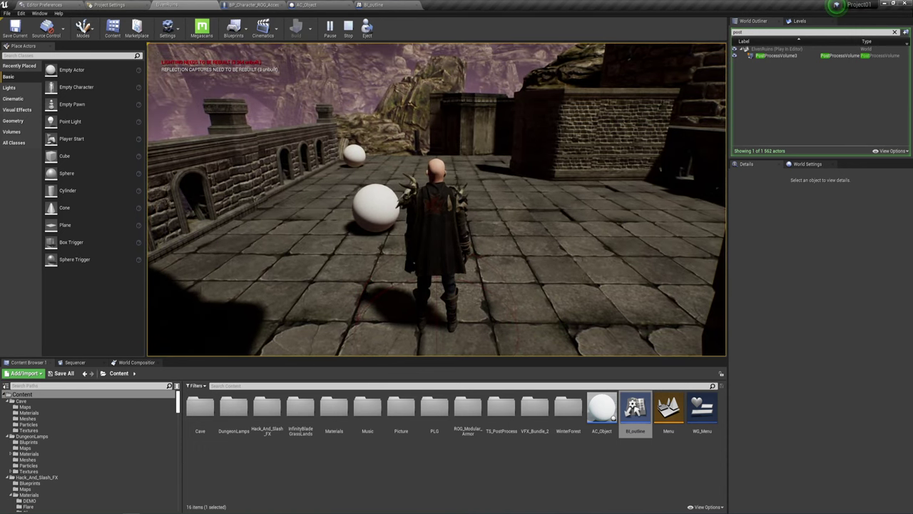
{"action": "key", "text": "Escape"}
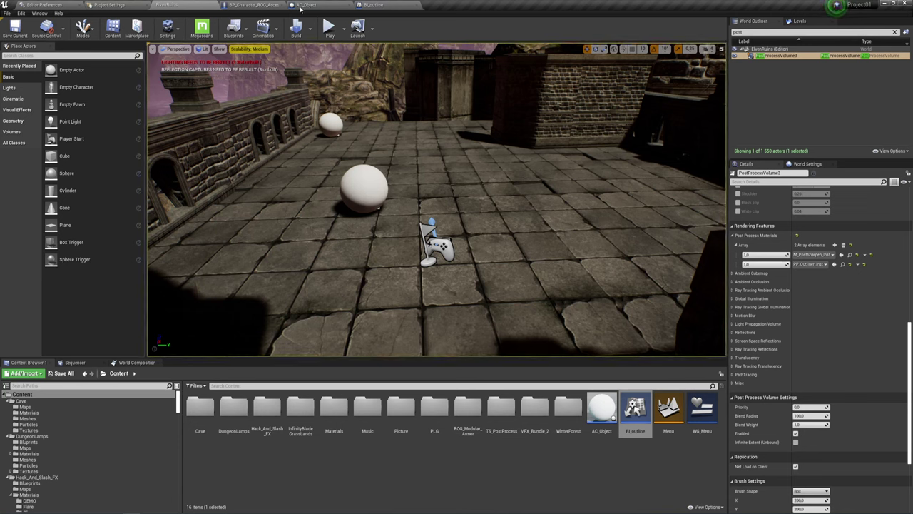
{"action": "left_click", "coordinate": [364, 187]}
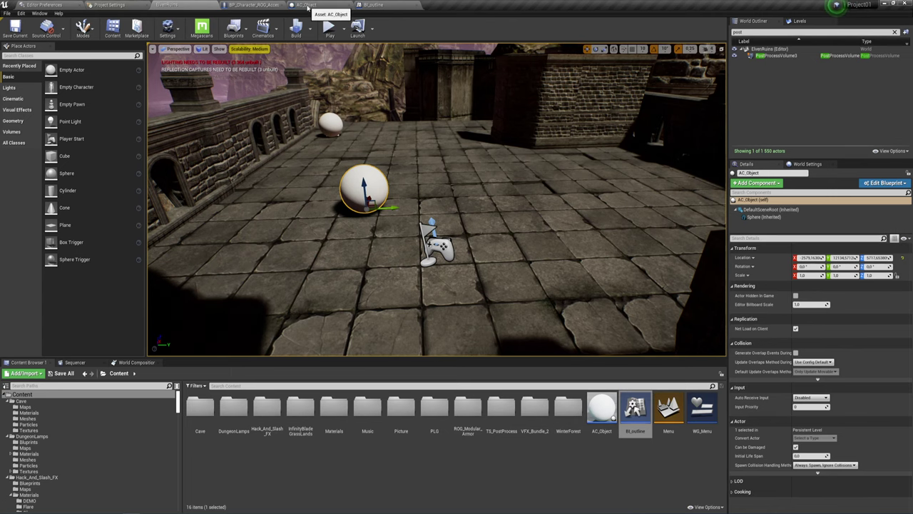
{"action": "left_click", "coordinate": [308, 6]}
{"action": "left_click", "coordinate": [268, 6]}
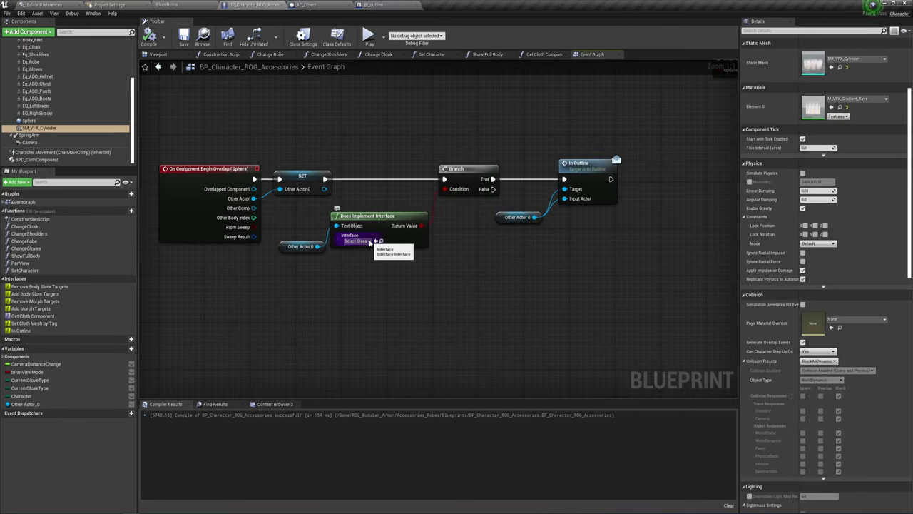
Set the Does Implement Interface node to BI_Outline, compile, and launch a play preview
{"action": "left_click", "coordinate": [370, 241]}
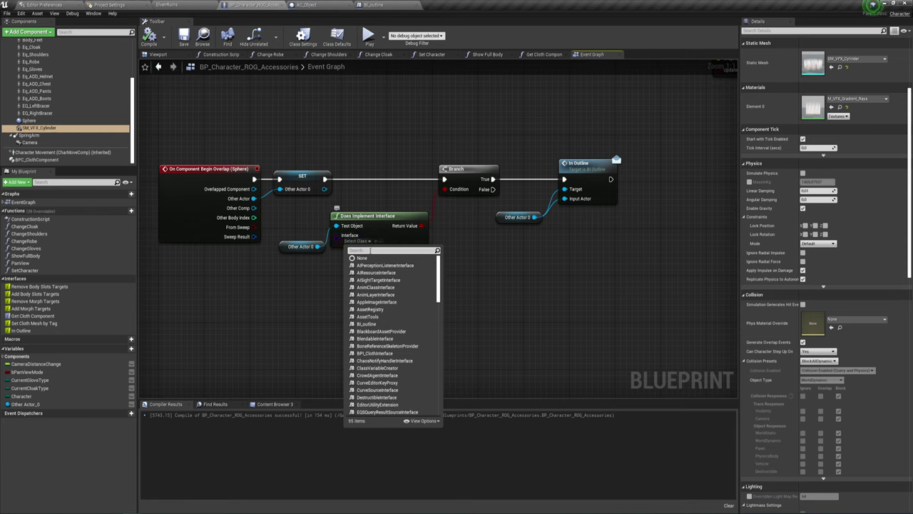
{"action": "left_click", "coordinate": [370, 324]}
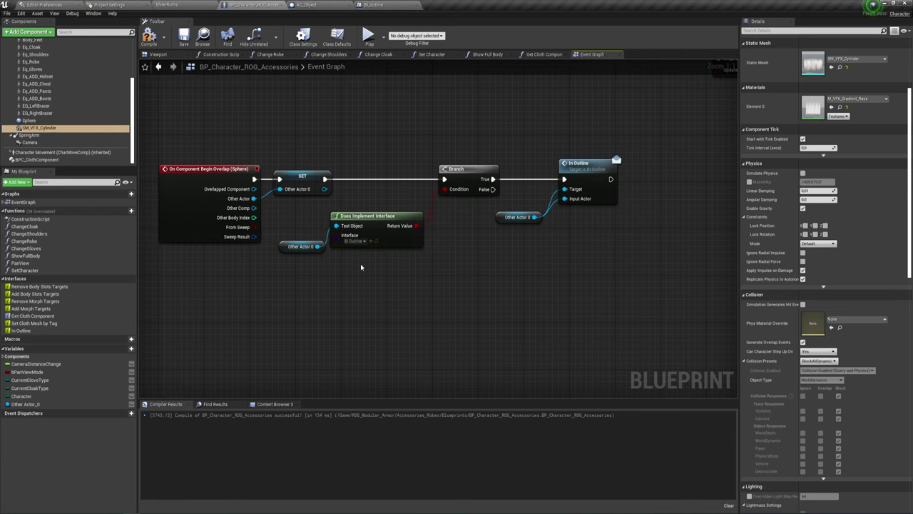
{"action": "left_click", "coordinate": [148, 37]}
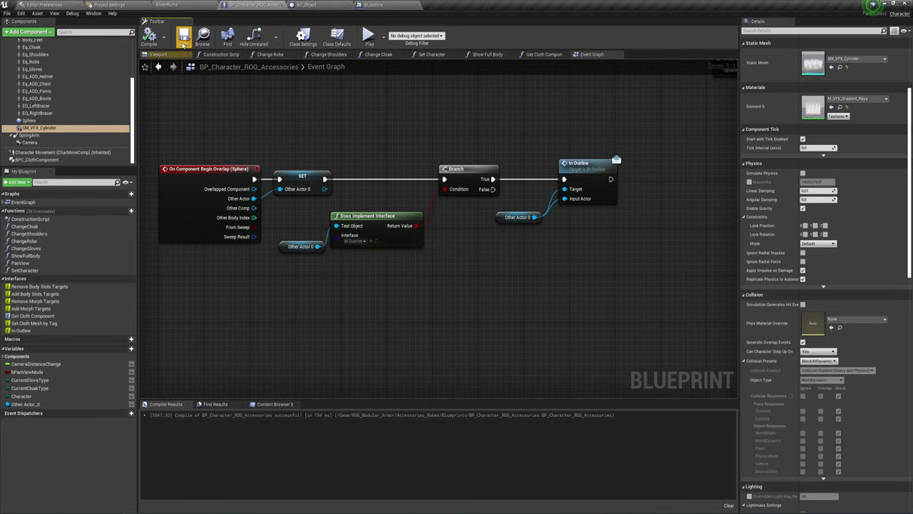
{"action": "left_click", "coordinate": [369, 40]}
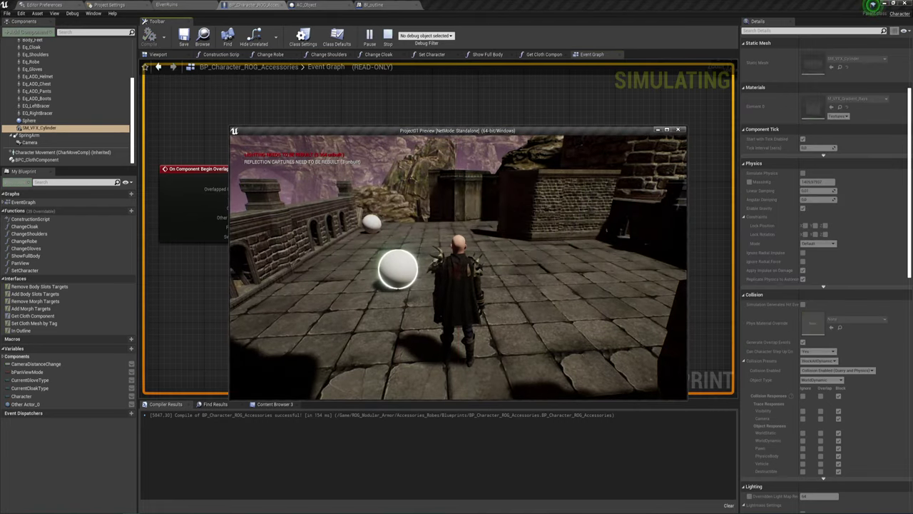
Walk the character up to and around the large sphere to check its outline, then stop
{"action": "key", "text": "w"}
{"action": "key", "text": "w"}
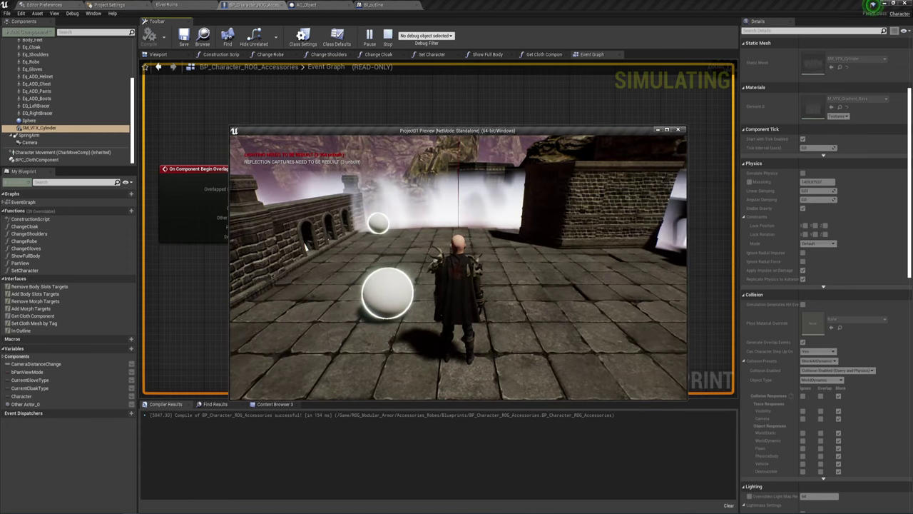
{"action": "key", "text": "w"}
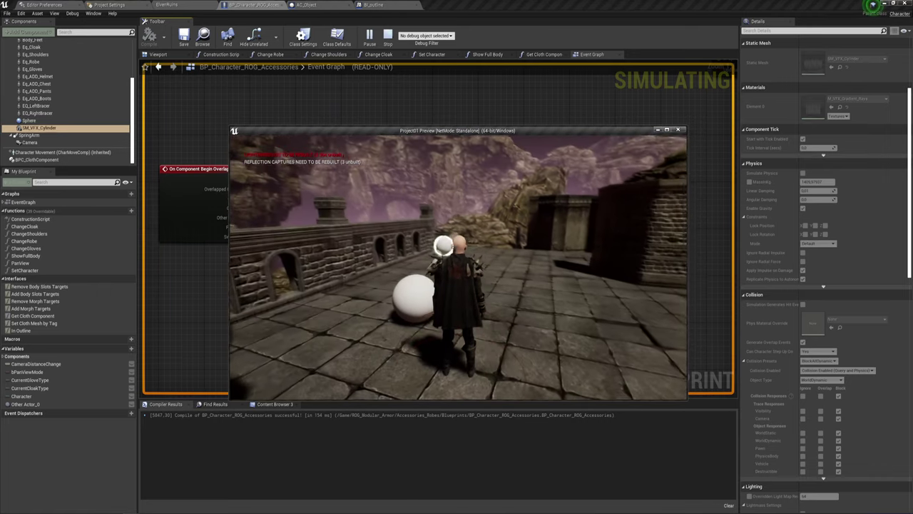
{"action": "key", "text": "w"}
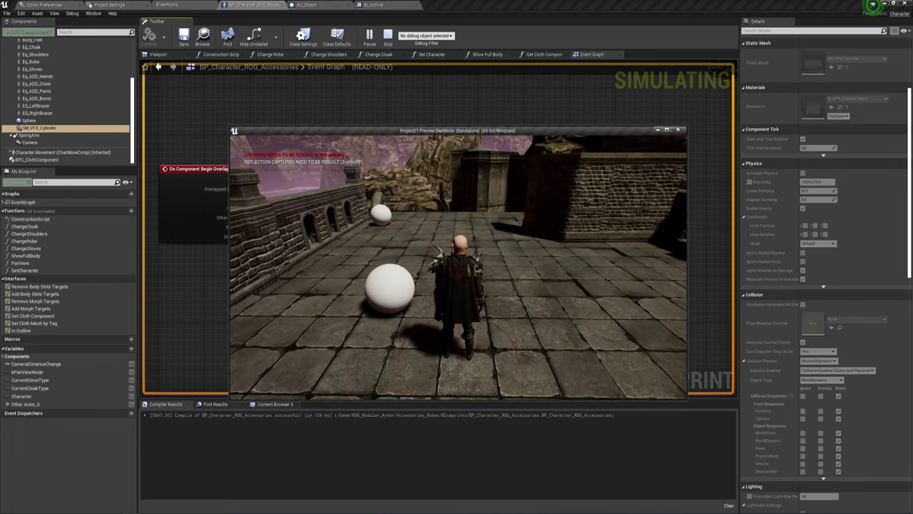
{"action": "key", "text": "w"}
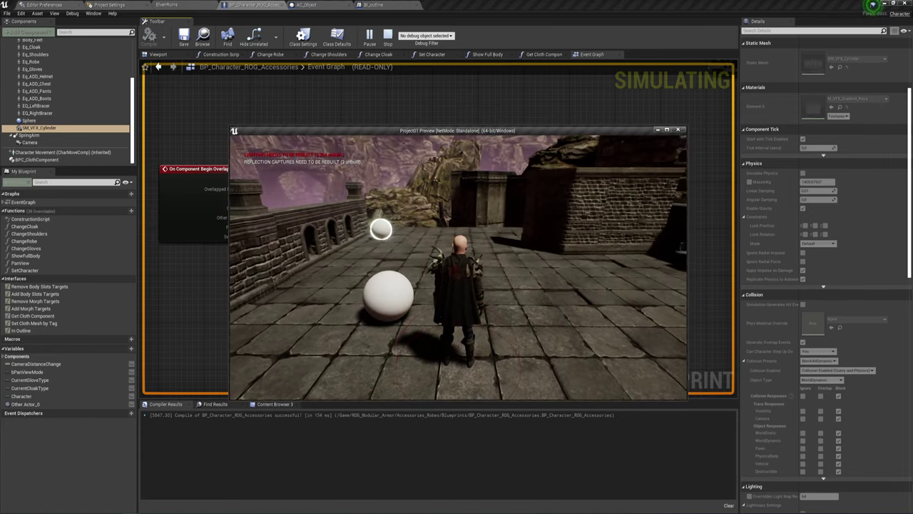
{"action": "key", "text": "Escape"}
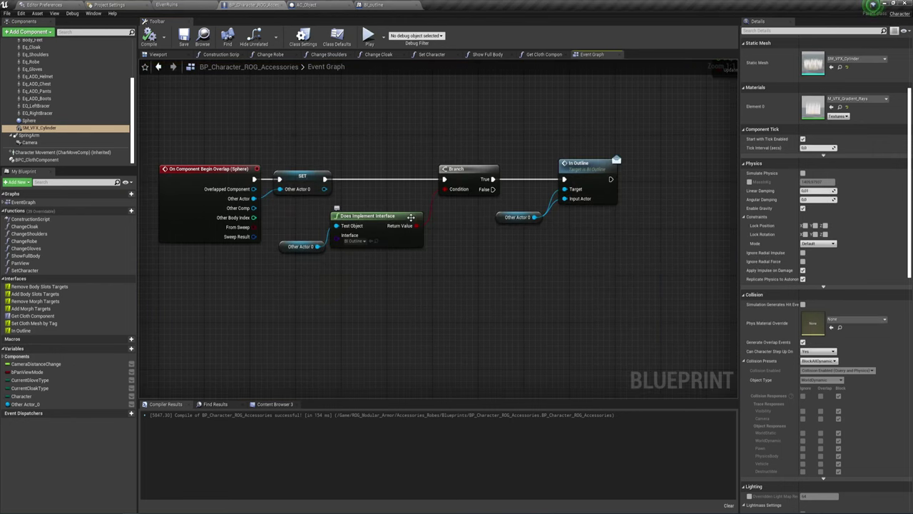
Locate and select the TPC character in the ElvenRuins level
{"action": "left_click", "coordinate": [172, 4]}
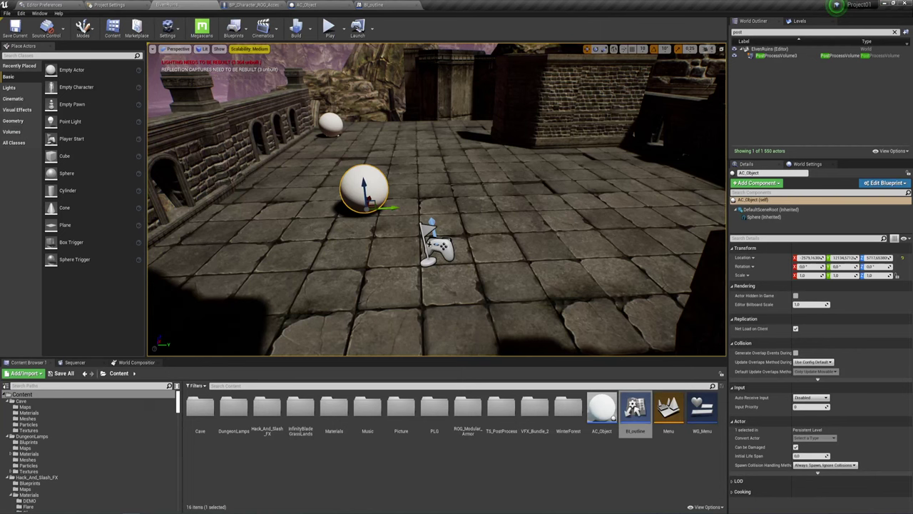
{"action": "right_click_drag", "start_coordinate": [437, 199], "coordinate": [500, 186]}
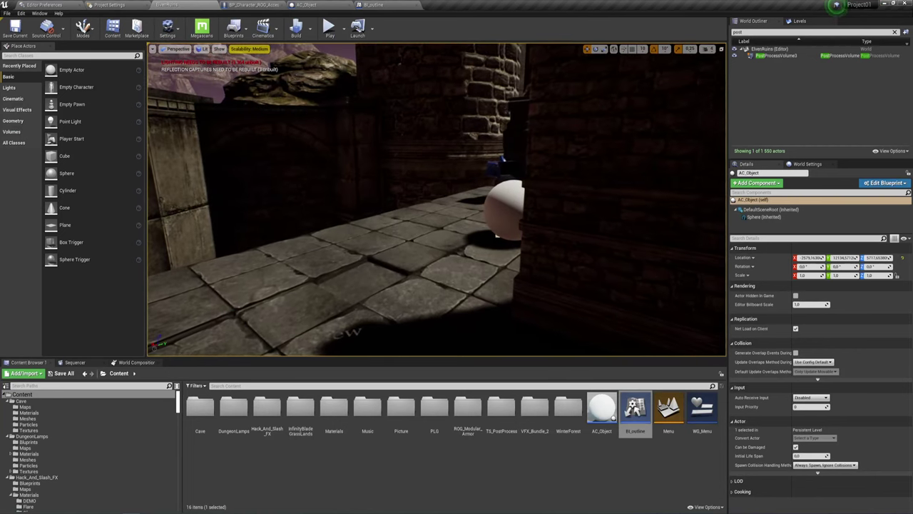
{"action": "mouse_move", "coordinate": [504, 226]}
{"action": "right_mouse_down"}
{"action": "mouse_move", "coordinate": [528, 221]}
{"action": "mouse_move", "coordinate": [514, 221]}
{"action": "right_mouse_up"}
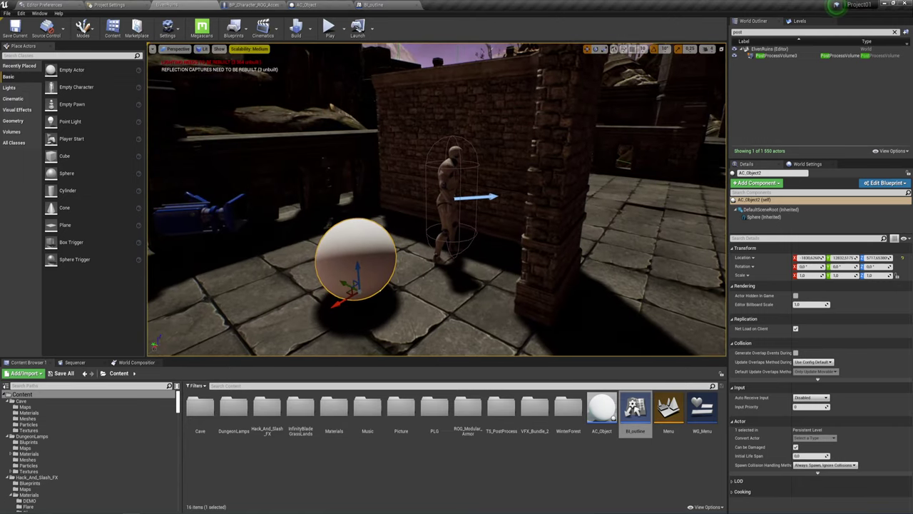
{"action": "left_click", "coordinate": [455, 174]}
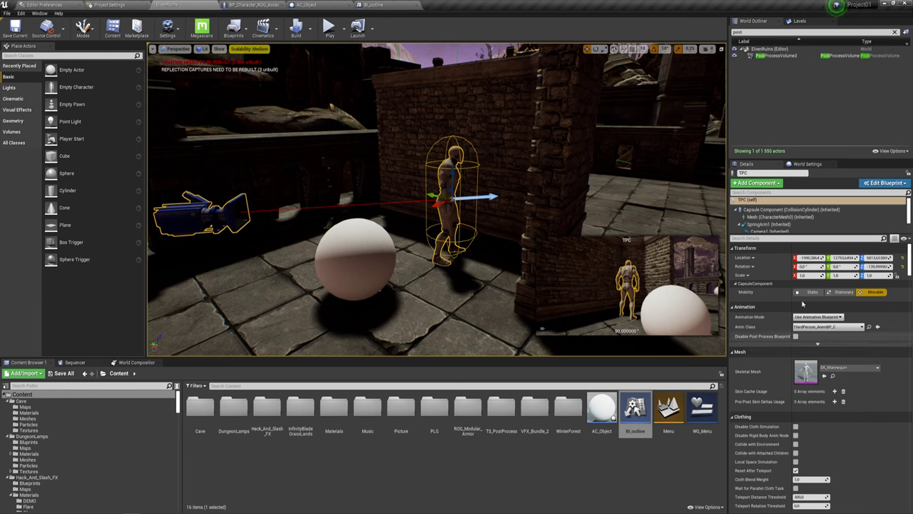
Open the TPC character's blueprint in the Blueprint Editor via Edit Blueprint
{"action": "left_click", "coordinate": [885, 182]}
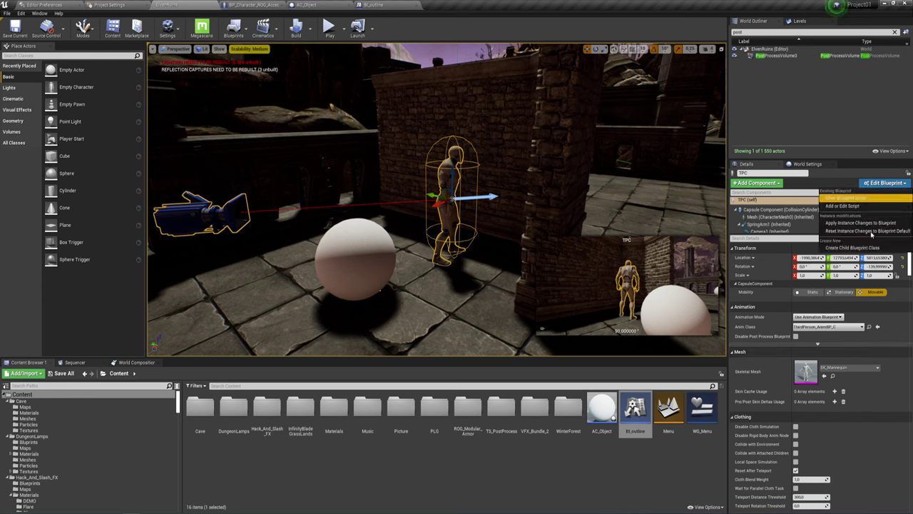
{"action": "right_click_drag", "start_coordinate": [456, 214], "coordinate": [285, 206]}
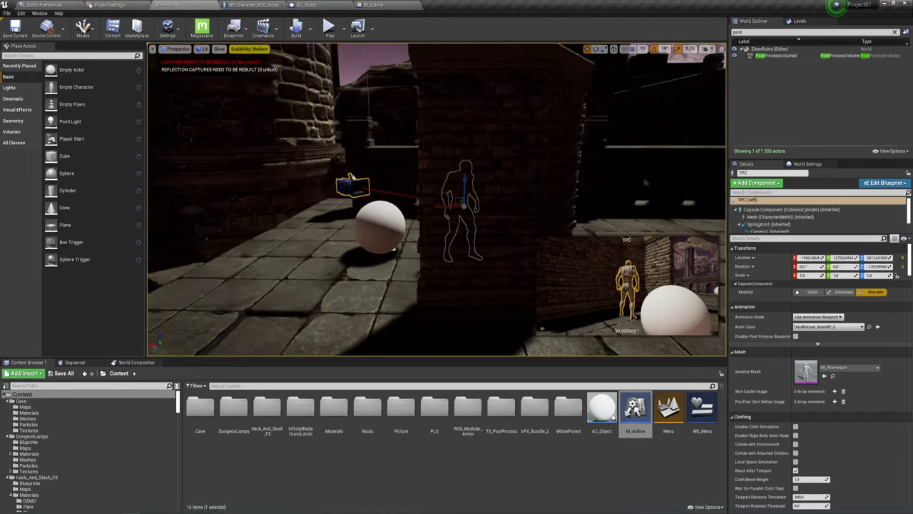
{"action": "right_click_drag", "start_coordinate": [286, 207], "coordinate": [257, 207]}
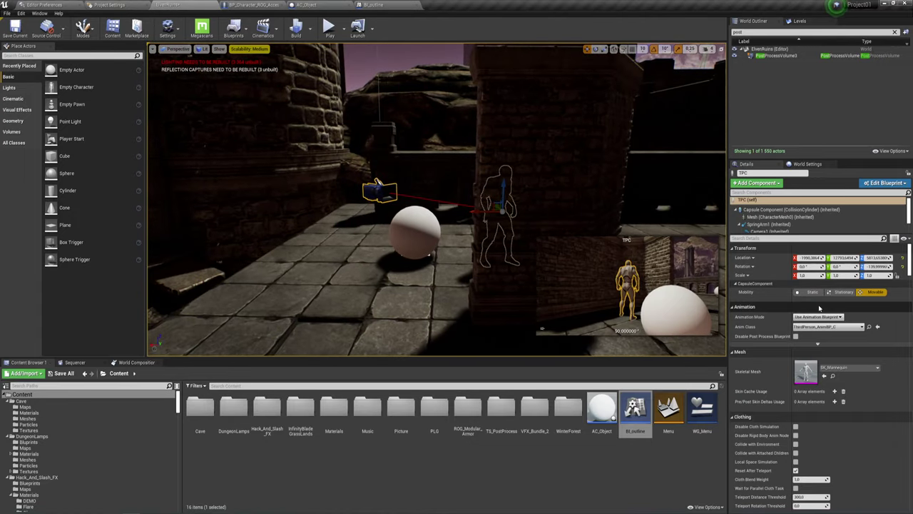
{"action": "scroll", "coordinate": [823, 359], "scroll_direction": "down", "scroll_amount": 3}
{"action": "scroll", "coordinate": [822, 359], "scroll_direction": "down", "scroll_amount": 2}
{"action": "scroll", "coordinate": [823, 359], "scroll_direction": "up", "scroll_amount": 2}
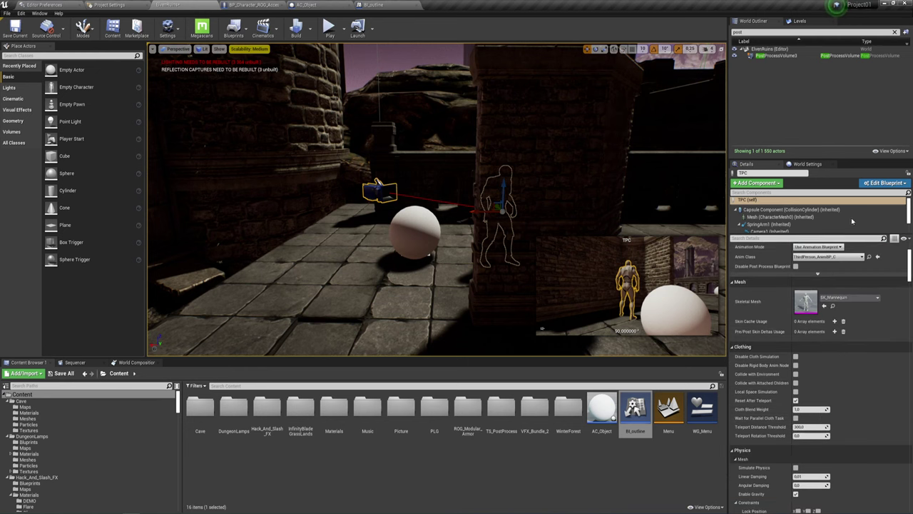
{"action": "left_click", "coordinate": [885, 183]}
{"action": "left_click", "coordinate": [850, 198]}
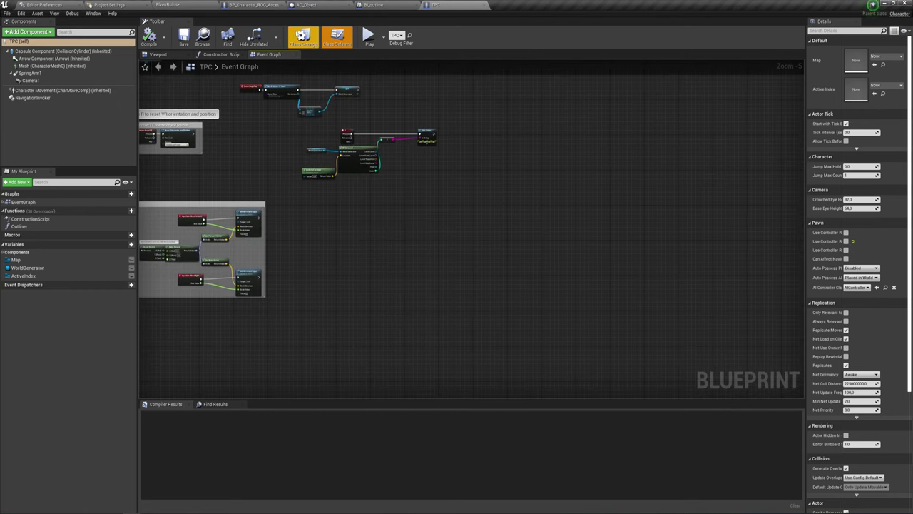
Copy the Outline, custom depth, Delay and Sphere nodes in AC_Object's event graph
{"action": "left_click", "coordinate": [305, 5]}
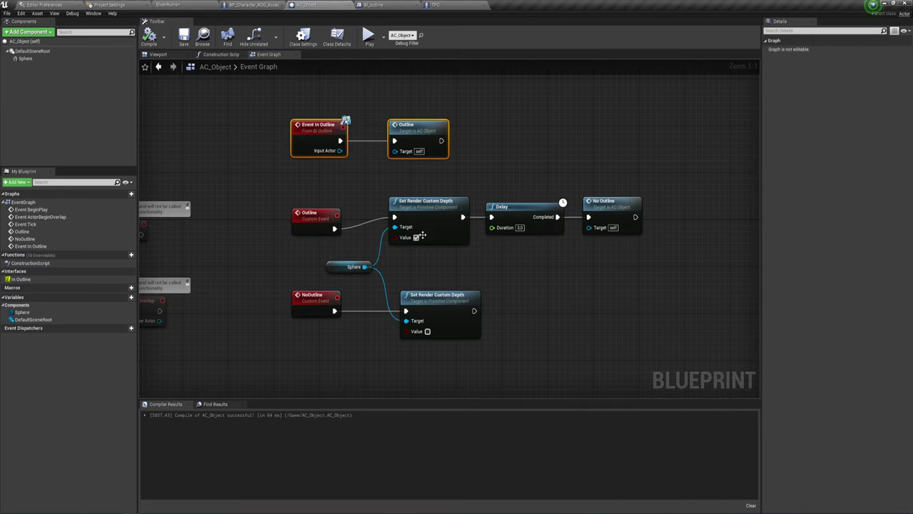
{"action": "right_click_drag", "start_coordinate": [372, 199], "coordinate": [336, 174]}
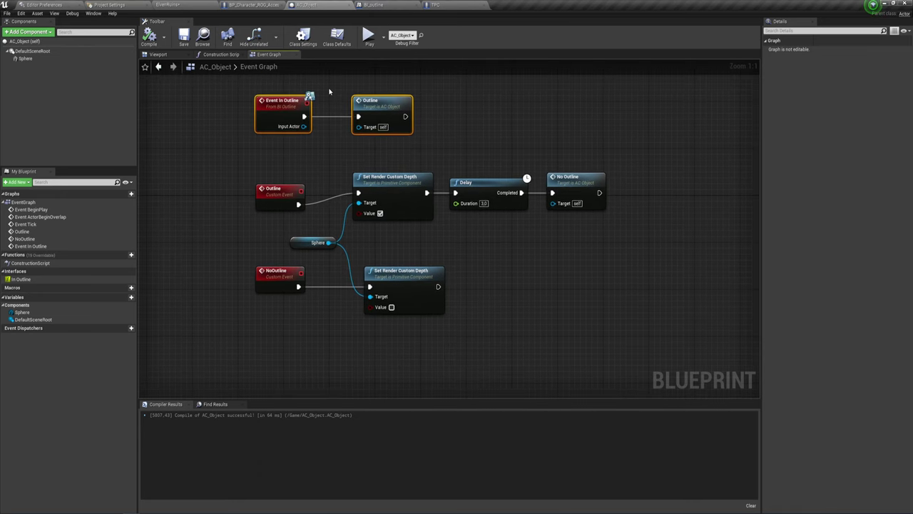
{"action": "mouse_move", "coordinate": [328, 88]}
{"action": "left_mouse_down"}
{"action": "mouse_move", "coordinate": [483, 367]}
{"action": "mouse_move", "coordinate": [618, 331]}
{"action": "left_mouse_up"}
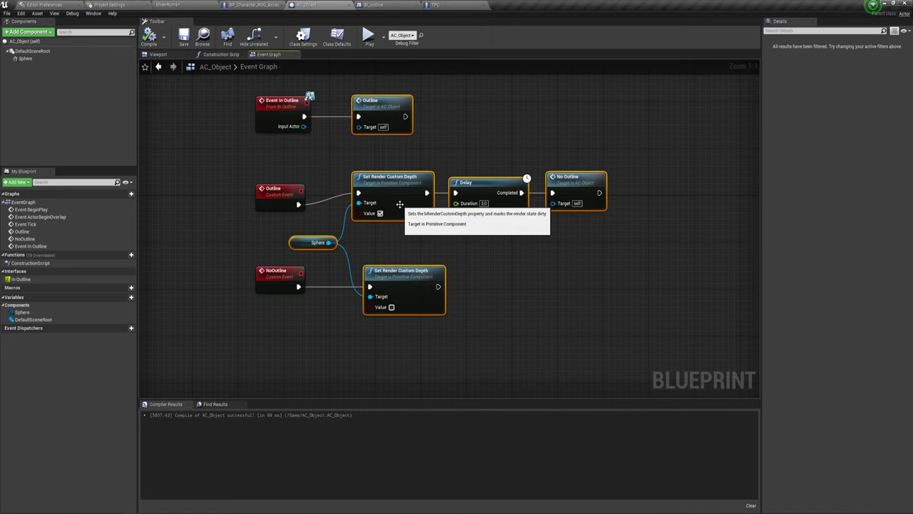
{"action": "right_click", "coordinate": [399, 205]}
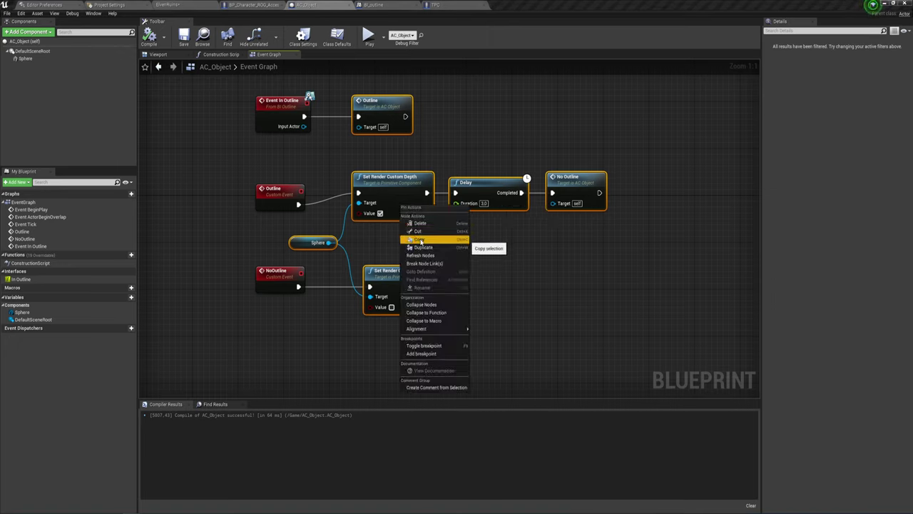
{"action": "left_click", "coordinate": [359, 245]}
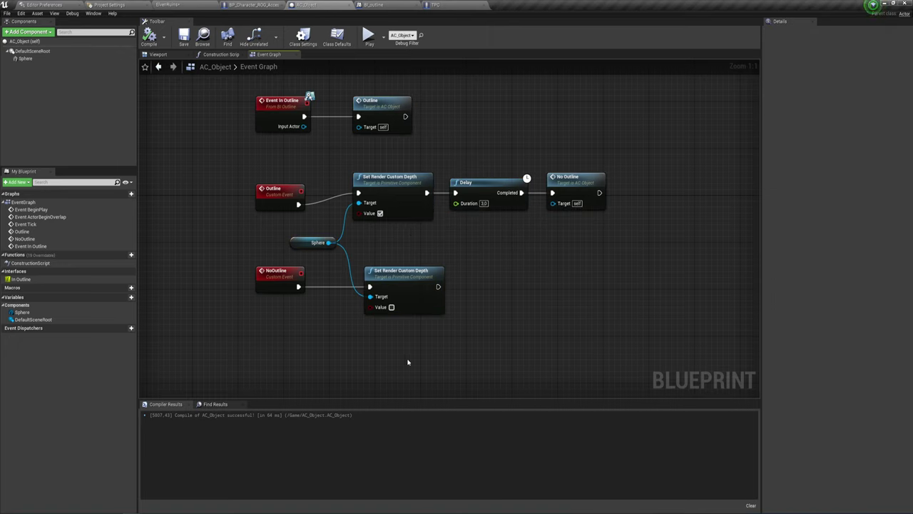
Select the two custom depth nodes, Delay and No Outline, restoring them after an accidental delete
{"action": "left_click_drag", "start_coordinate": [369, 351], "coordinate": [614, 179]}
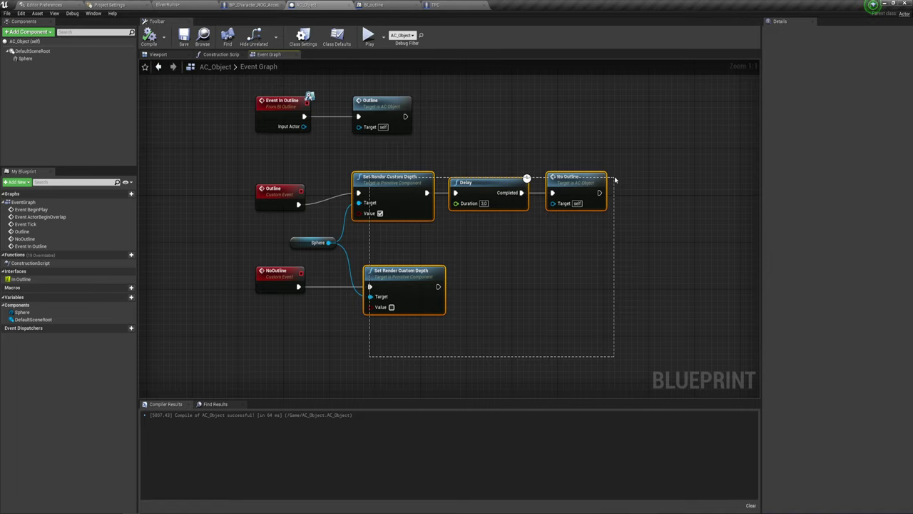
{"action": "right_click", "coordinate": [403, 193]}
{"action": "left_click", "coordinate": [422, 219]}
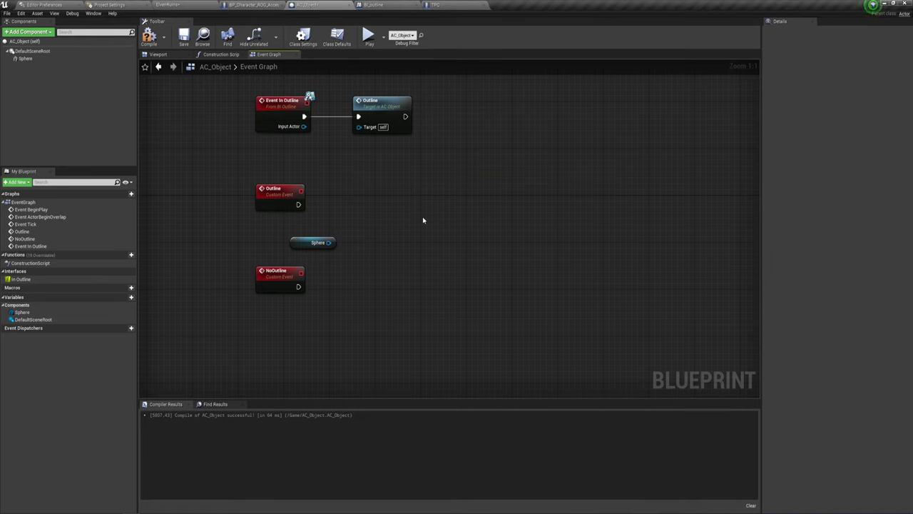
{"action": "key", "text": "ctrl+z"}
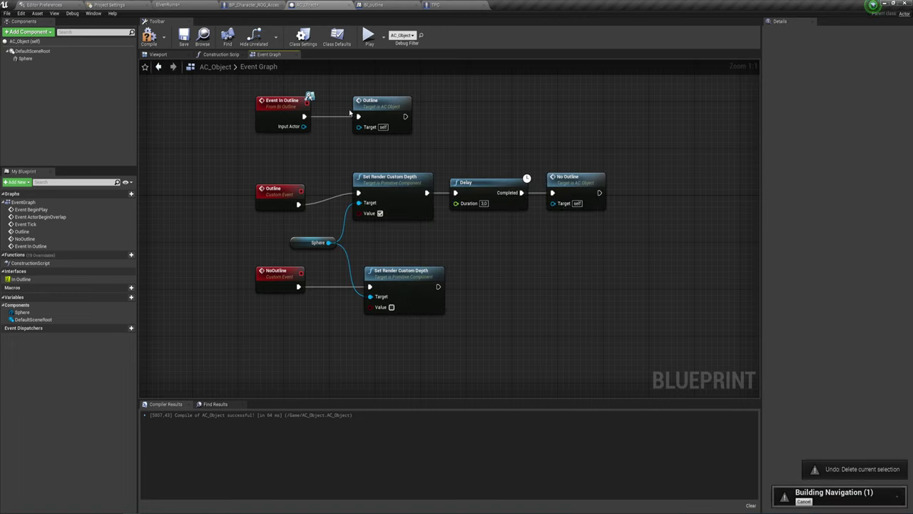
{"action": "left_click_drag", "start_coordinate": [370, 167], "coordinate": [586, 321]}
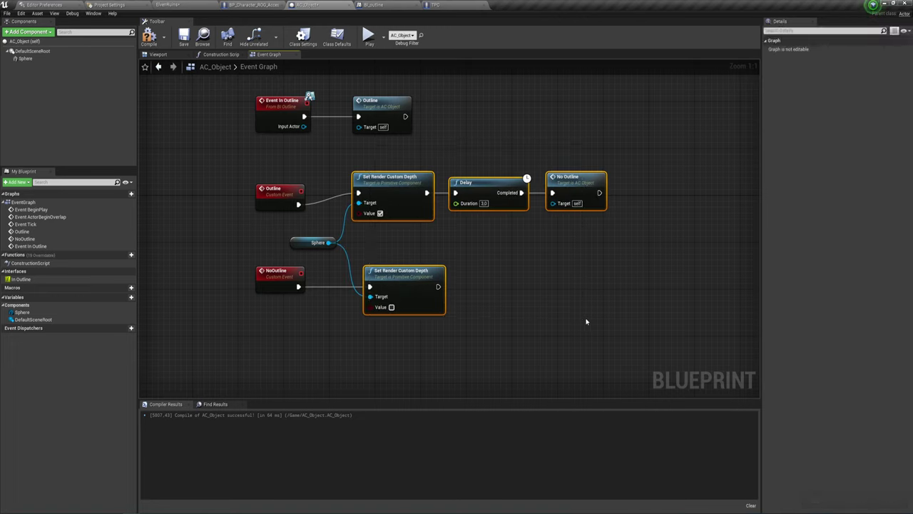
Add two Custom Event nodes, out and no out, to the TPC event graph
{"action": "left_click", "coordinate": [450, 6]}
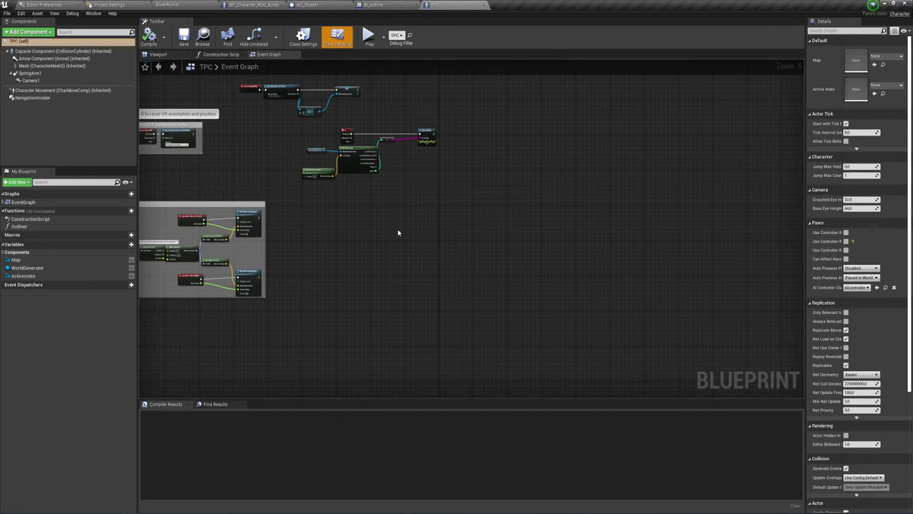
{"action": "right_click_drag", "start_coordinate": [398, 229], "coordinate": [322, 177]}
{"action": "right_click", "coordinate": [359, 166]}
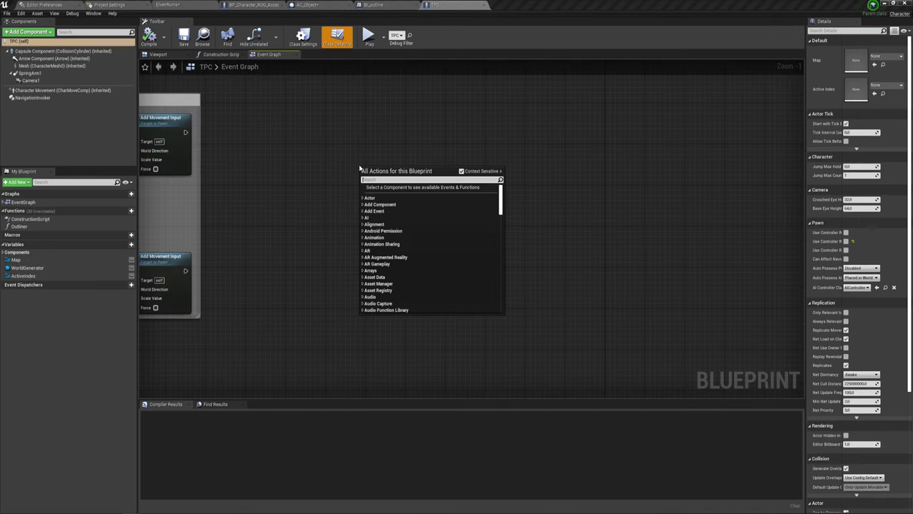
{"action": "type", "text": "cust"}
{"action": "key", "text": "Return"}
{"action": "type", "text": "out"}
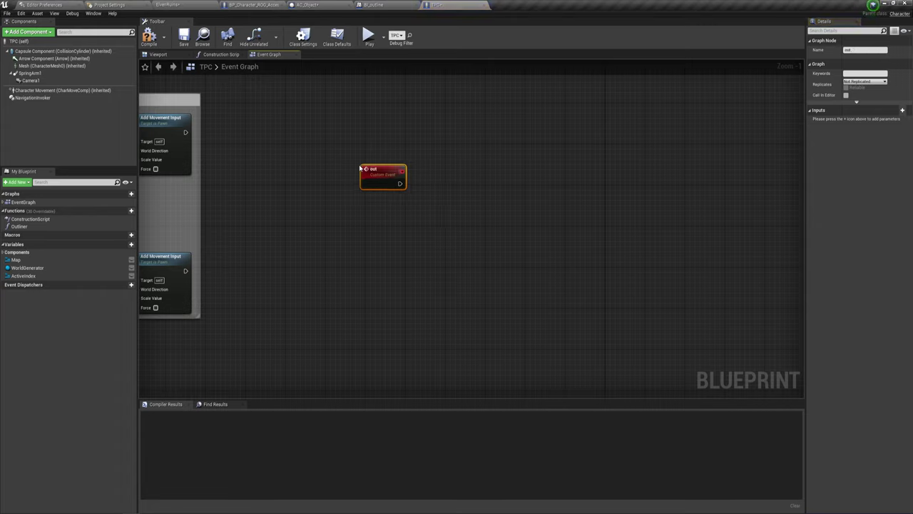
{"action": "right_click", "coordinate": [359, 229]}
{"action": "type", "text": "cust"}
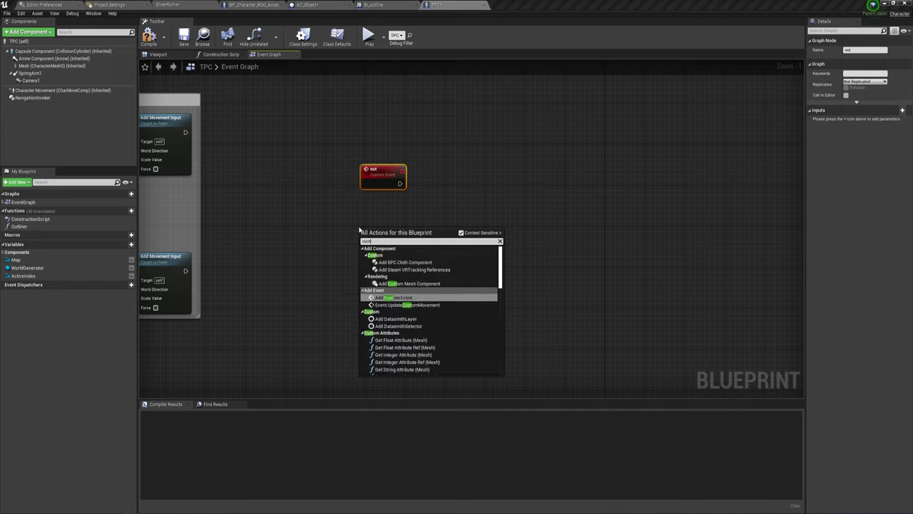
{"action": "key", "text": "Return"}
{"action": "type", "text": "no out"}
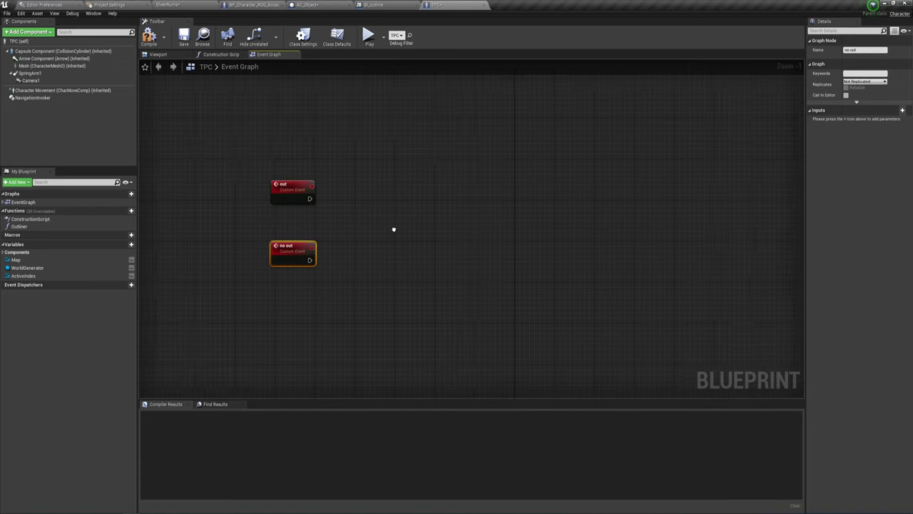
Paste the copied outline nodes into TPC, creating a matching NoOutline function in the blueprint
{"action": "key", "text": "ctrl+v"}
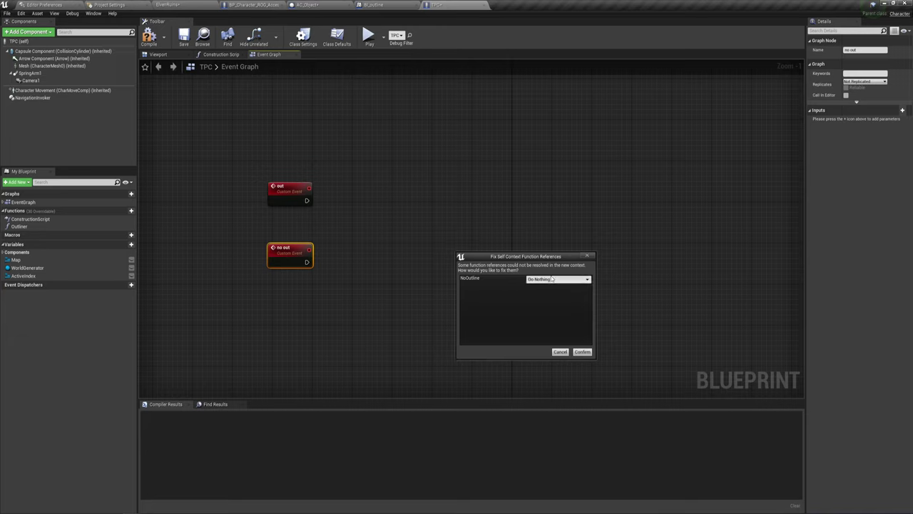
{"action": "left_click", "coordinate": [551, 279]}
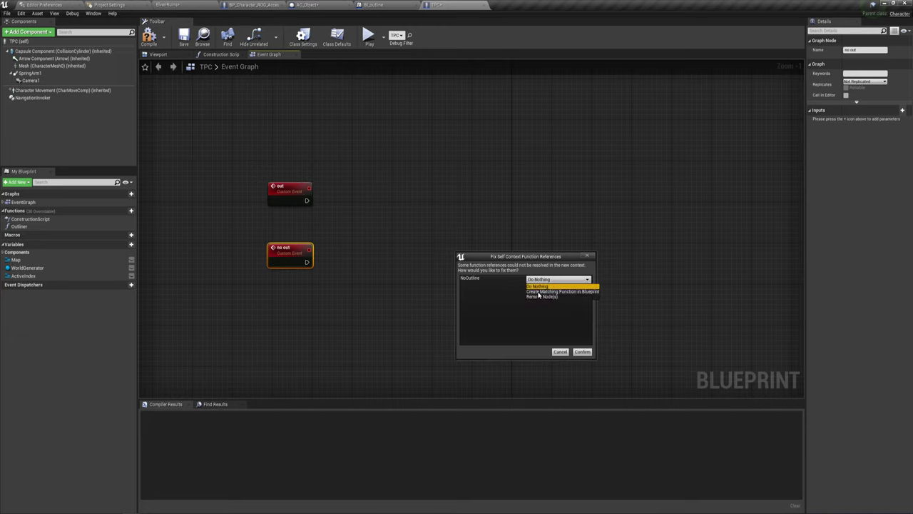
{"action": "left_click", "coordinate": [538, 292]}
{"action": "left_click", "coordinate": [559, 352]}
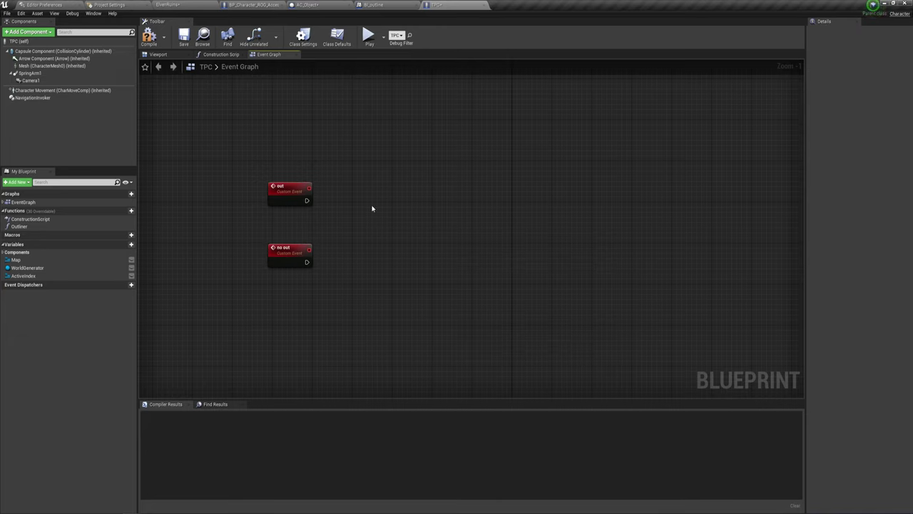
{"action": "key", "text": "ctrl+v"}
{"action": "left_click", "coordinate": [544, 279]}
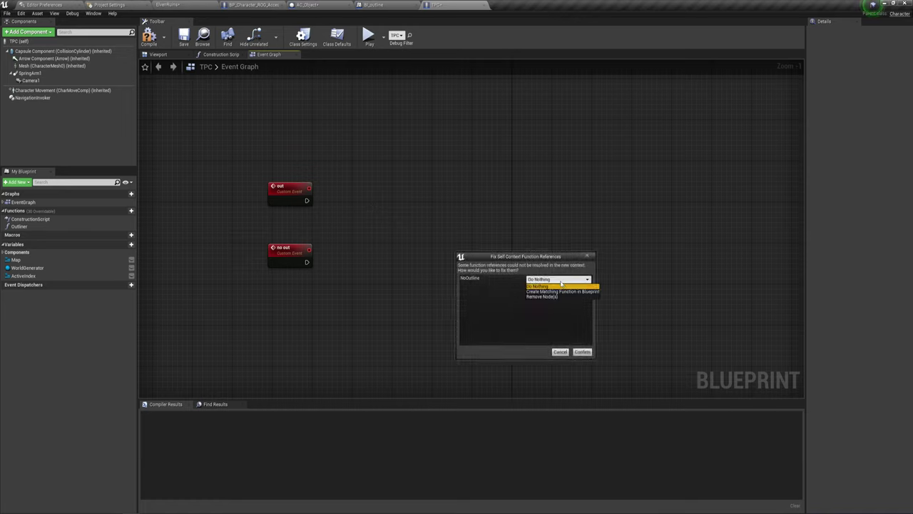
{"action": "left_click", "coordinate": [545, 289]}
Place the pasted nodes beside out and connect no out to the lower Set Render Custom Depth
{"action": "left_click", "coordinate": [583, 352]}
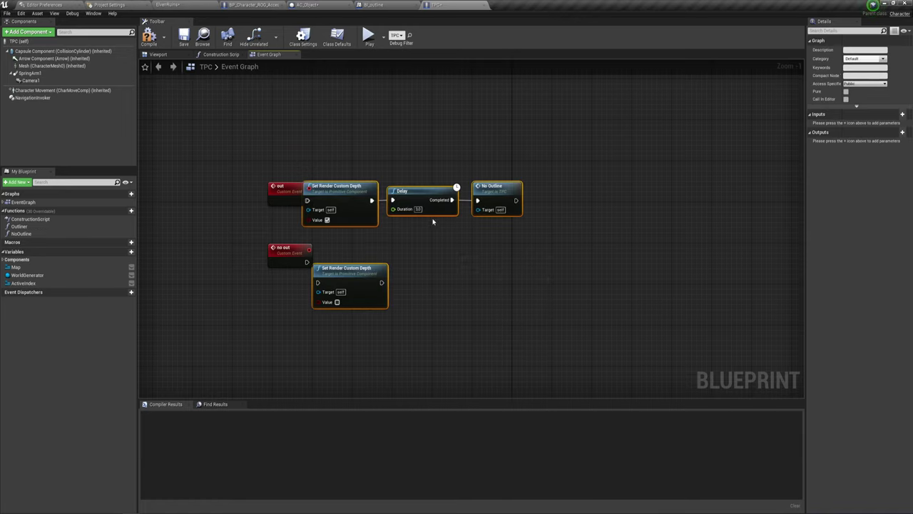
{"action": "mouse_move", "coordinate": [310, 209]}
{"action": "left_mouse_down"}
{"action": "mouse_move", "coordinate": [353, 199]}
{"action": "mouse_move", "coordinate": [308, 202]}
{"action": "left_mouse_up"}
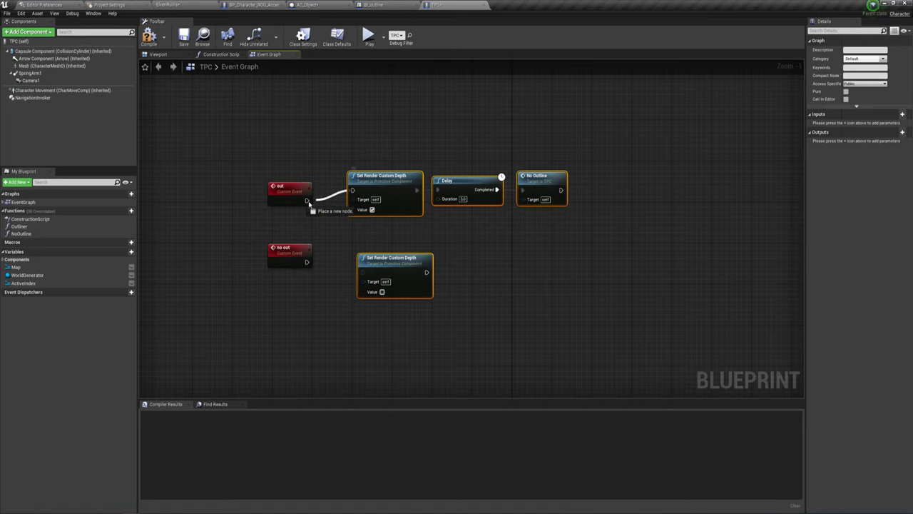
{"action": "left_click_drag", "start_coordinate": [363, 271], "coordinate": [307, 263]}
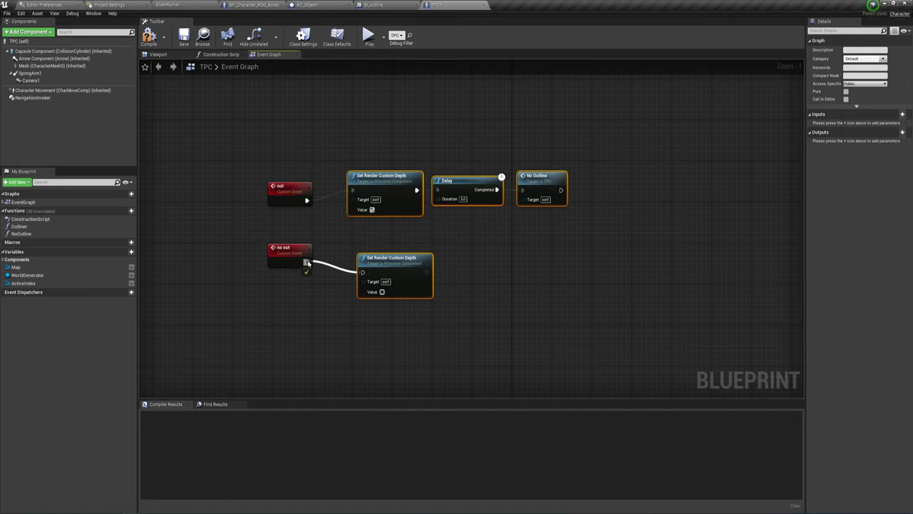
Add a Mesh component reference and feed it into both Set Render Custom Depth Target pins
{"action": "scroll", "coordinate": [359, 283], "scroll_direction": "up", "scroll_amount": 1}
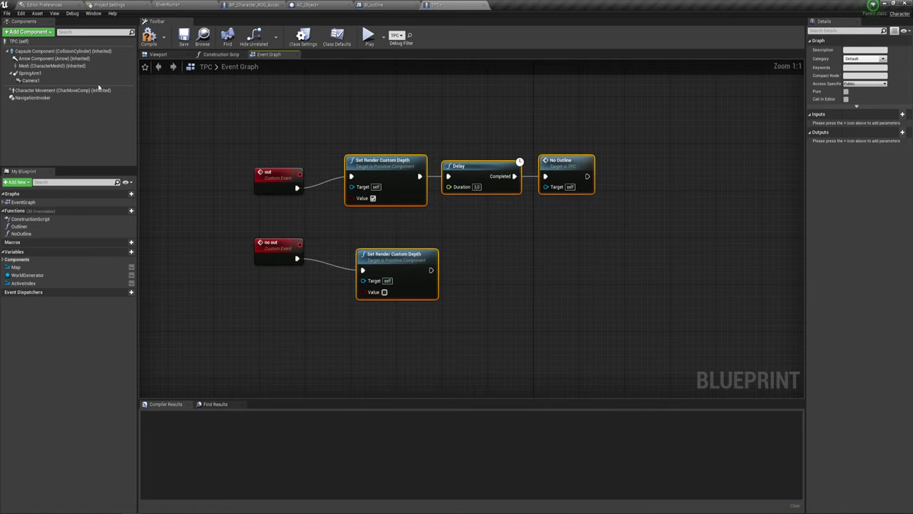
{"action": "left_click", "coordinate": [43, 65]}
{"action": "mouse_move", "coordinate": [43, 66]}
{"action": "left_mouse_down"}
{"action": "mouse_move", "coordinate": [307, 219]}
{"action": "mouse_move", "coordinate": [340, 202]}
{"action": "mouse_move", "coordinate": [361, 276]}
{"action": "left_mouse_up"}
{"action": "right_click_drag", "start_coordinate": [413, 230], "coordinate": [430, 232]}
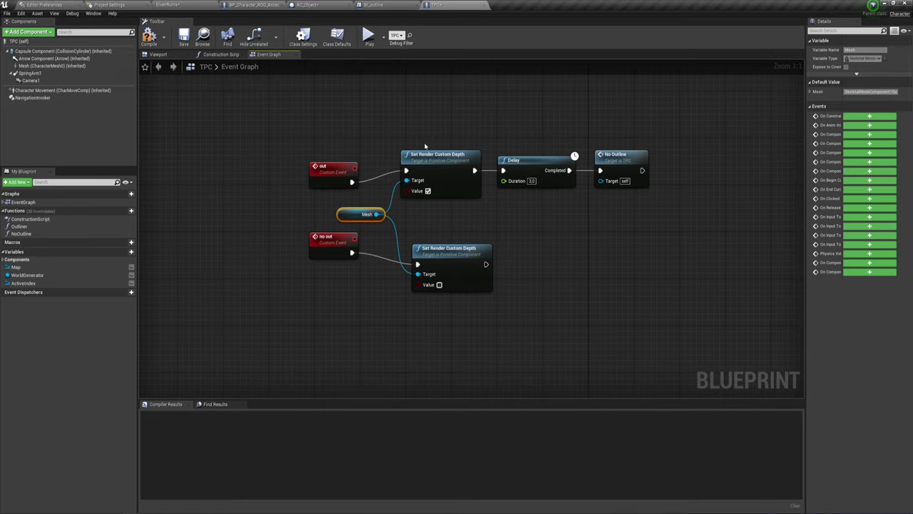
{"action": "left_click_drag", "start_coordinate": [425, 146], "coordinate": [491, 305]}
{"action": "left_click", "coordinate": [543, 250]}
{"action": "right_click_drag", "start_coordinate": [544, 250], "coordinate": [524, 305]}
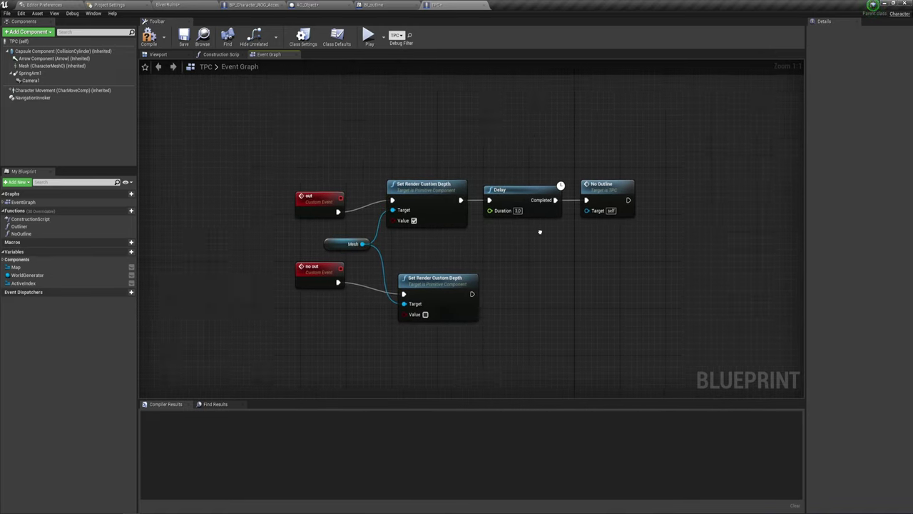
Implement the BI Outline interface in TPC's class settings and add its In Outline event
{"action": "left_click", "coordinate": [303, 36]}
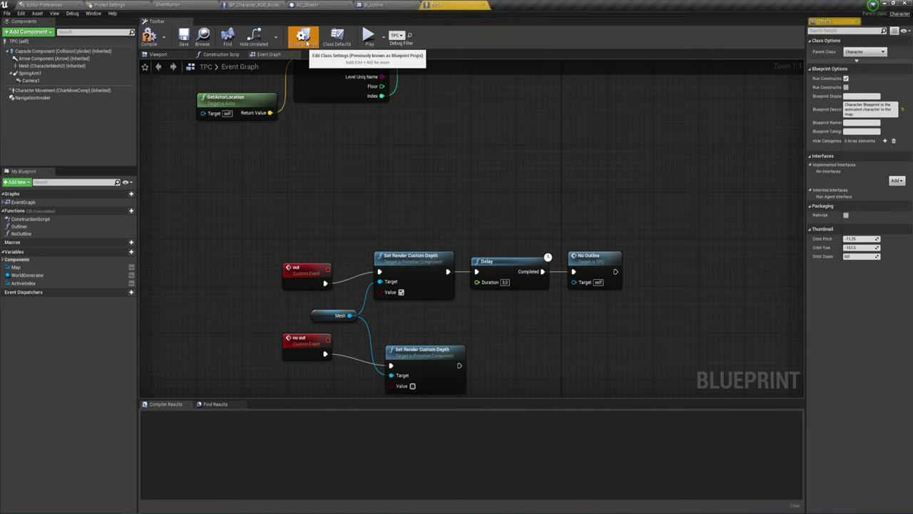
{"action": "left_click", "coordinate": [897, 181]}
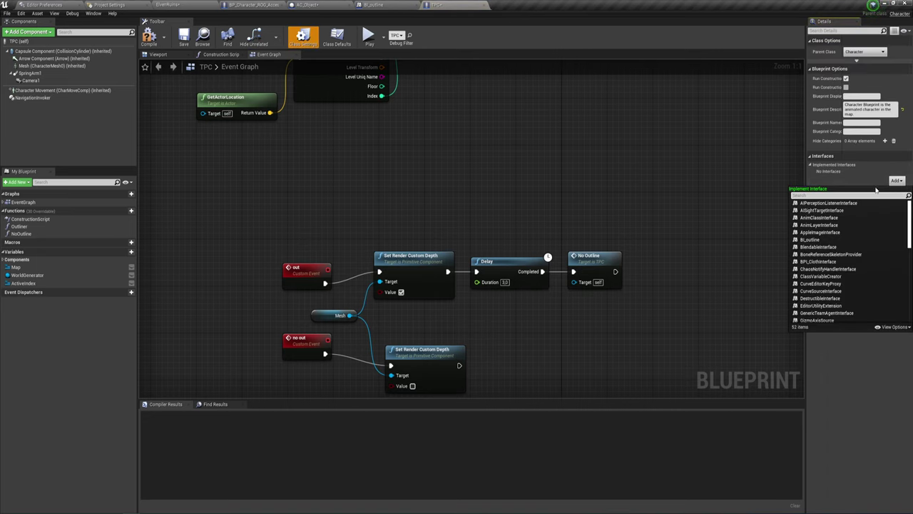
{"action": "left_click", "coordinate": [797, 243]}
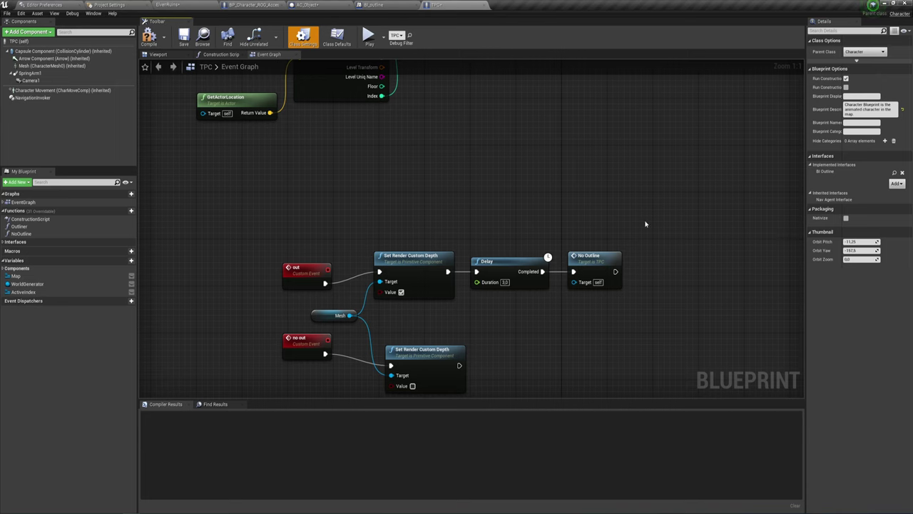
{"action": "right_click_drag", "start_coordinate": [495, 178], "coordinate": [462, 141]}
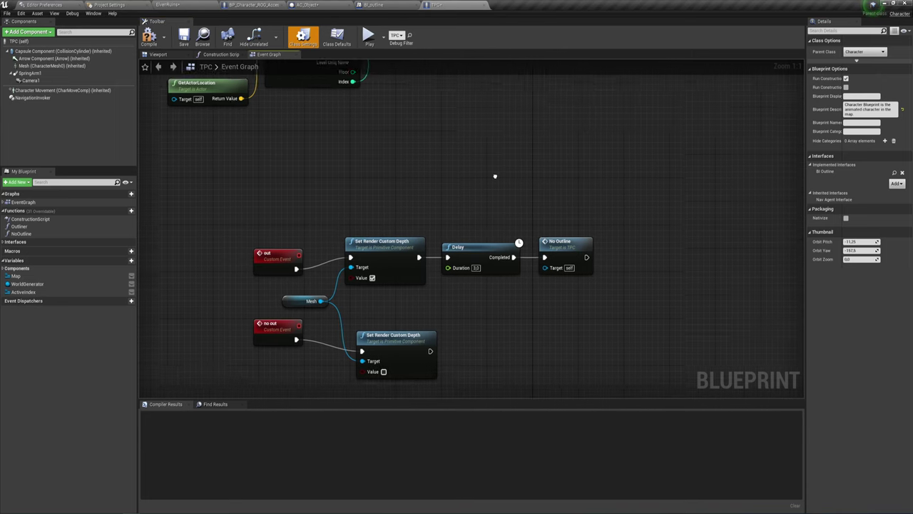
{"action": "left_click", "coordinate": [3, 242]}
{"action": "left_click", "coordinate": [3, 242]}
{"action": "right_click", "coordinate": [21, 250]}
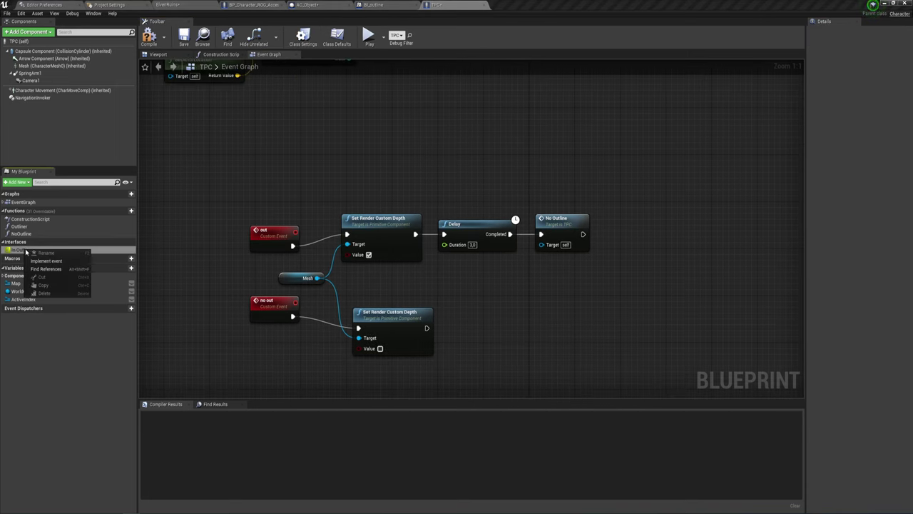
{"action": "left_click", "coordinate": [47, 261]}
Position the Event In Outline node next to the out and no out chains
{"action": "scroll", "coordinate": [438, 202], "scroll_direction": "down", "scroll_amount": 4}
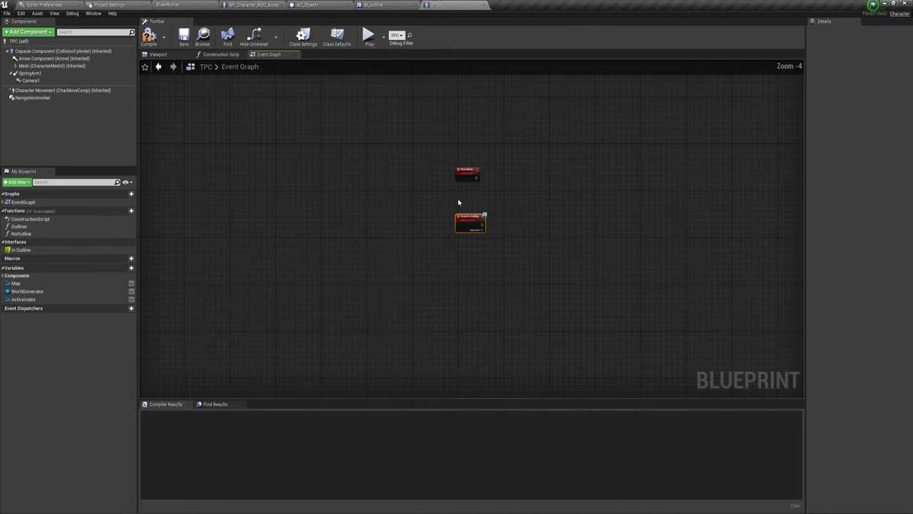
{"action": "right_click_drag", "start_coordinate": [485, 207], "coordinate": [297, 298]}
{"action": "left_click_drag", "start_coordinate": [297, 298], "coordinate": [477, 104]}
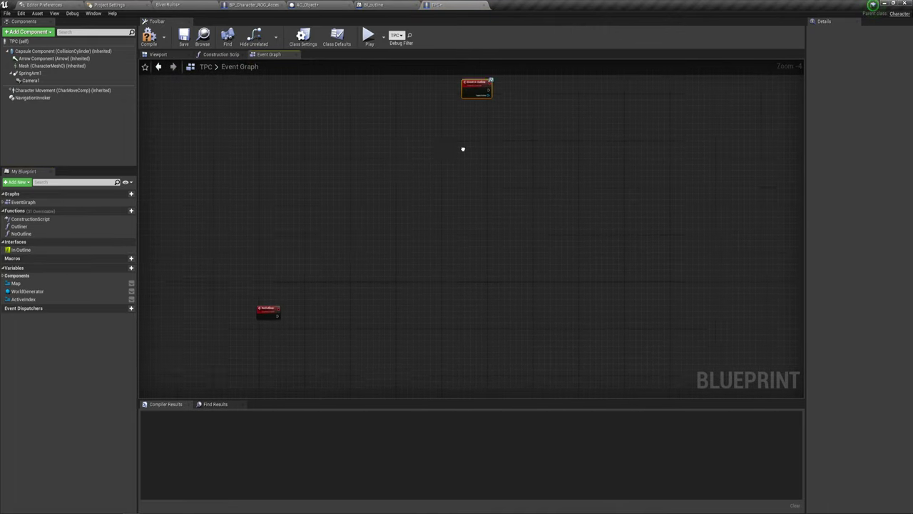
{"action": "scroll", "coordinate": [382, 245], "scroll_direction": "down", "scroll_amount": 6}
{"action": "right_click_drag", "start_coordinate": [382, 244], "coordinate": [470, 207]}
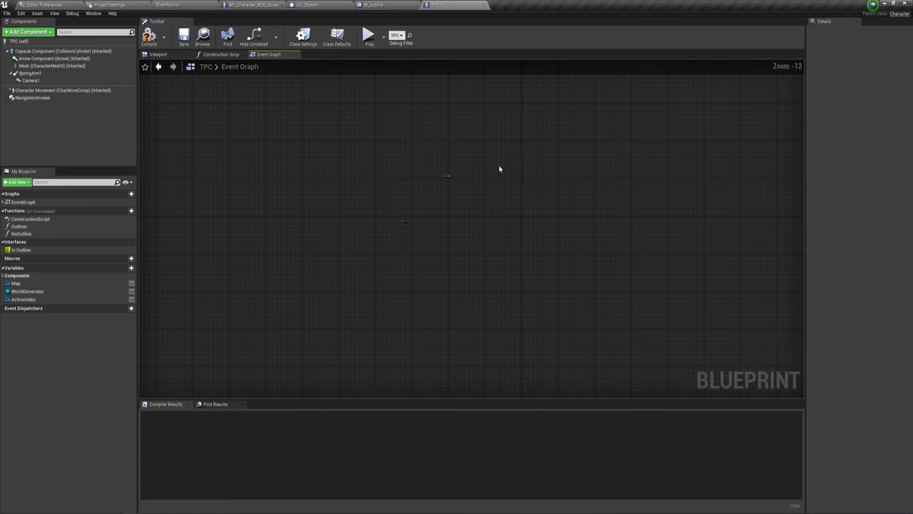
{"action": "right_click_drag", "start_coordinate": [498, 167], "coordinate": [437, 251]}
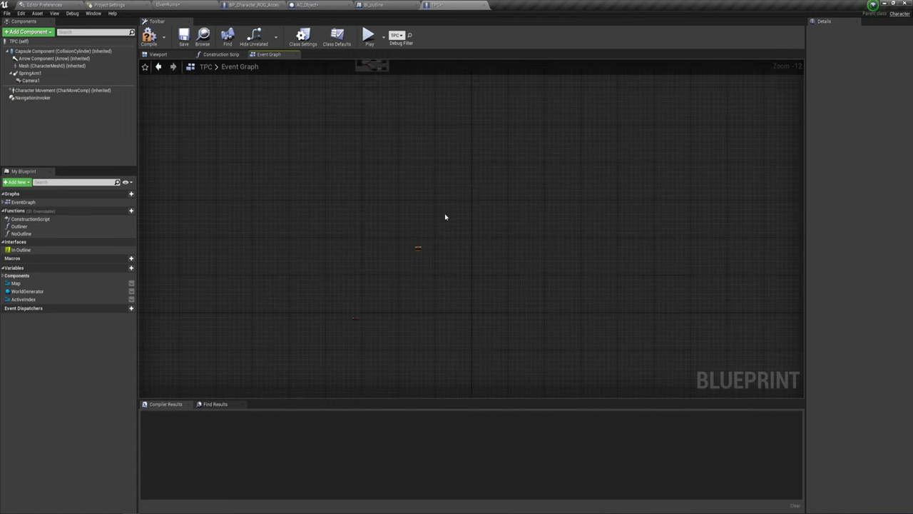
{"action": "scroll", "coordinate": [400, 249], "scroll_direction": "up", "scroll_amount": 2}
{"action": "scroll", "coordinate": [402, 245], "scroll_direction": "up", "scroll_amount": 1}
{"action": "scroll", "coordinate": [418, 250], "scroll_direction": "up", "scroll_amount": 1}
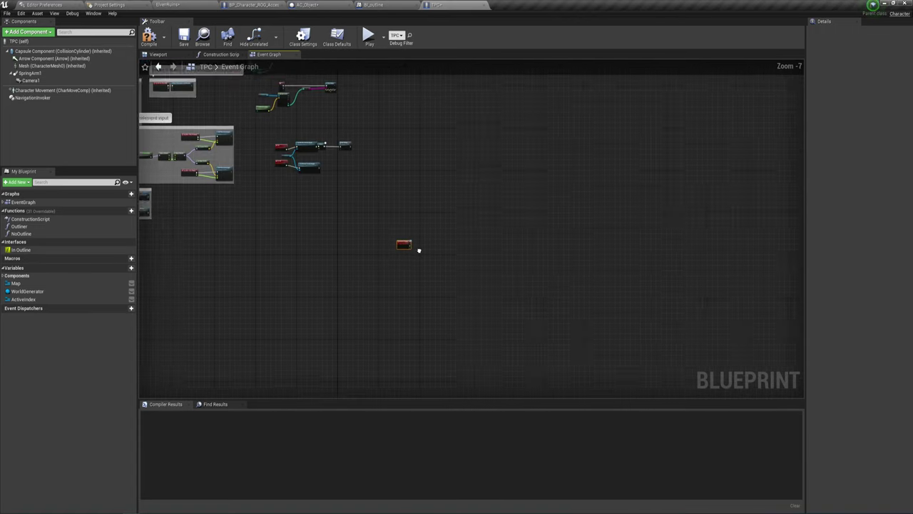
{"action": "scroll", "coordinate": [419, 256], "scroll_direction": "up", "scroll_amount": 1}
{"action": "left_click_drag", "start_coordinate": [420, 257], "coordinate": [333, 154]}
{"action": "scroll", "coordinate": [307, 144], "scroll_direction": "up", "scroll_amount": 5}
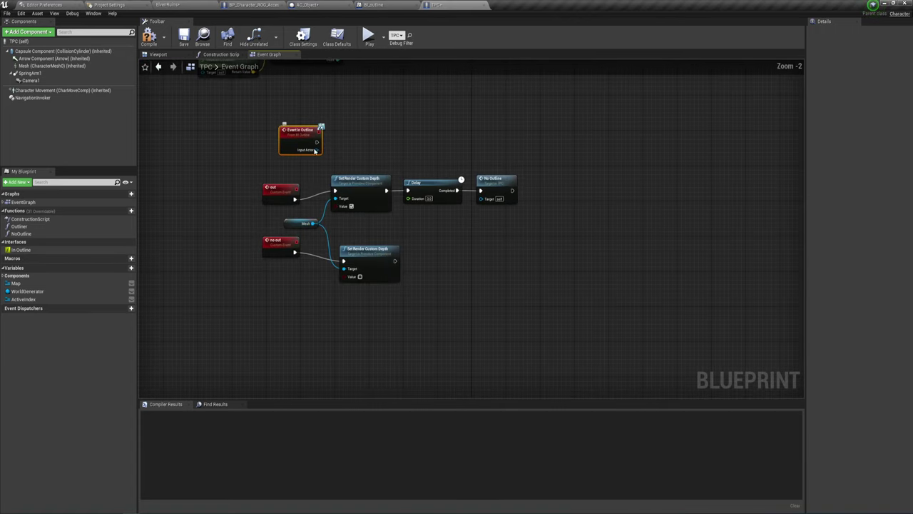
{"action": "right_click_drag", "start_coordinate": [369, 149], "coordinate": [407, 142]}
{"action": "scroll", "coordinate": [380, 136], "scroll_direction": "up", "scroll_amount": 2}
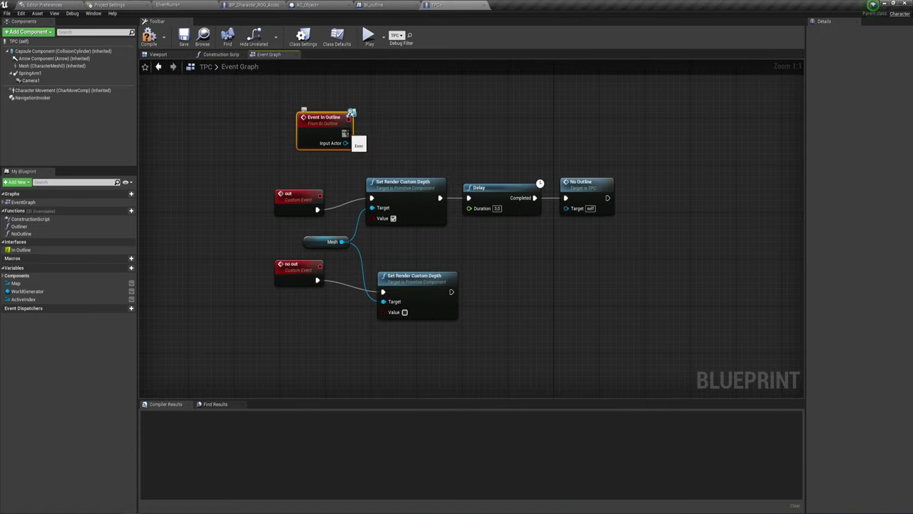
Call Out from Event In Outline, arrange the nodes, compile TPC, and switch to AC_Object
{"action": "left_click_drag", "start_coordinate": [345, 134], "coordinate": [404, 131]}
{"action": "type", "text": "out"}
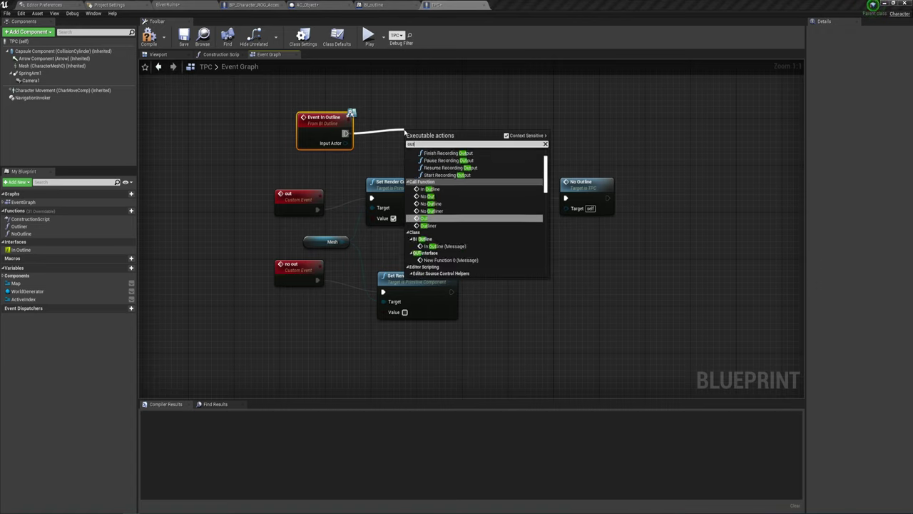
{"action": "left_click", "coordinate": [426, 218]}
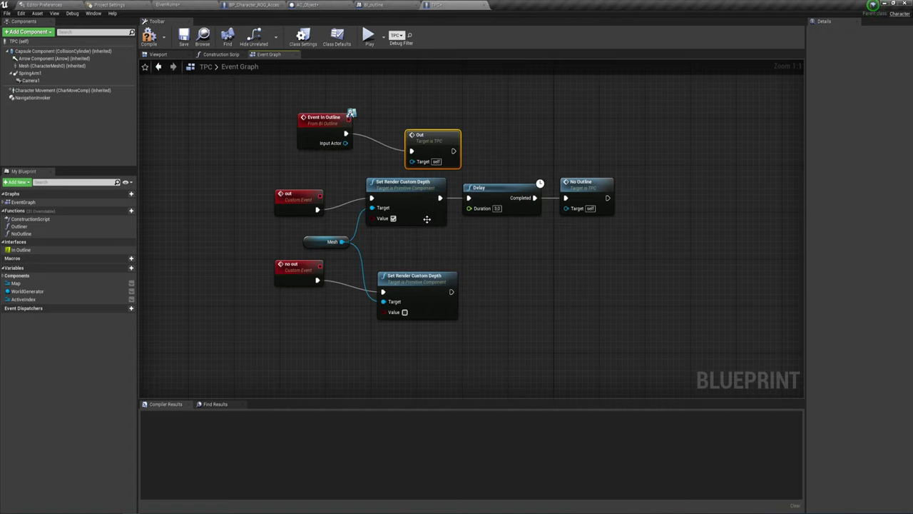
{"action": "left_click_drag", "start_coordinate": [414, 150], "coordinate": [387, 132]}
{"action": "left_click_drag", "start_coordinate": [289, 179], "coordinate": [567, 189]}
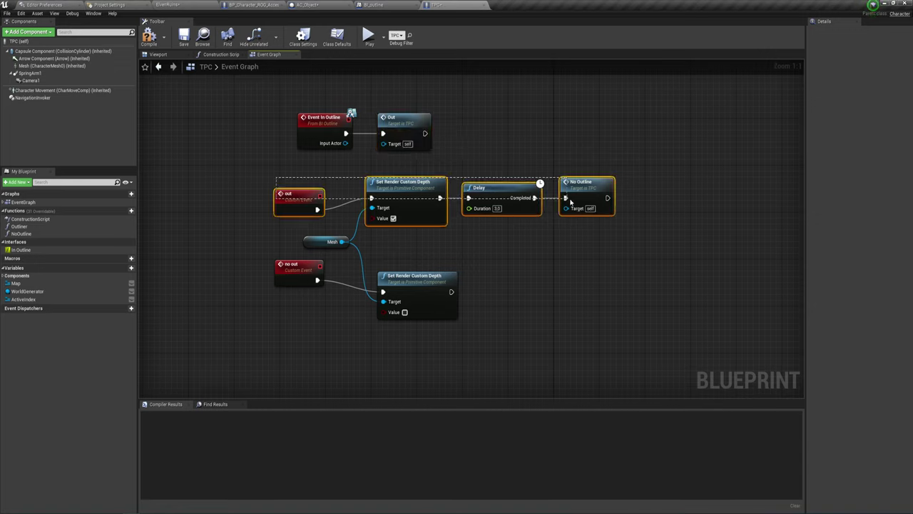
{"action": "left_click", "coordinate": [335, 114]}
{"action": "left_click_drag", "start_coordinate": [473, 147], "coordinate": [375, 118], "text": "ctrl"}
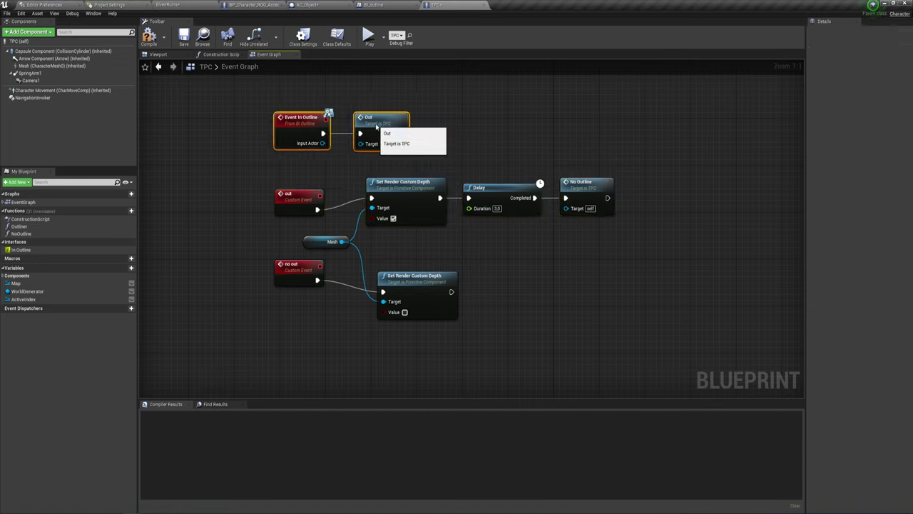
{"action": "left_click", "coordinate": [149, 36]}
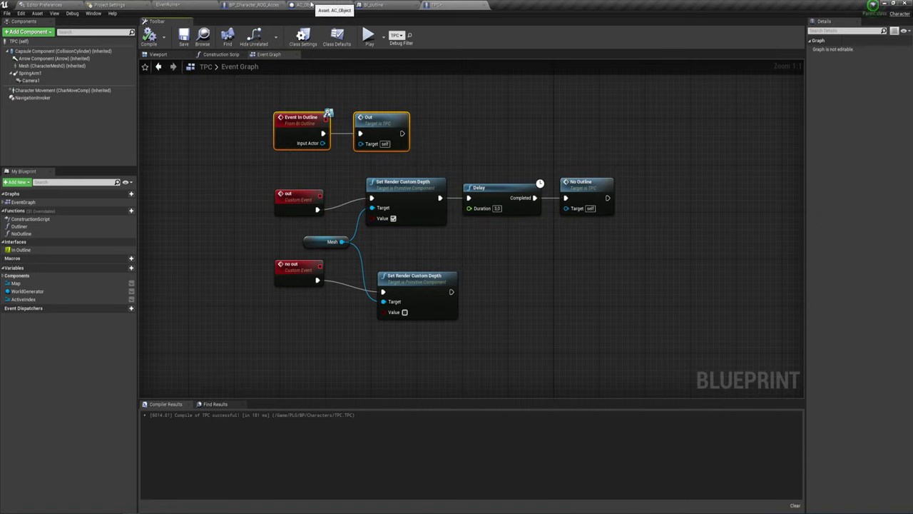
{"action": "left_click", "coordinate": [308, 5]}
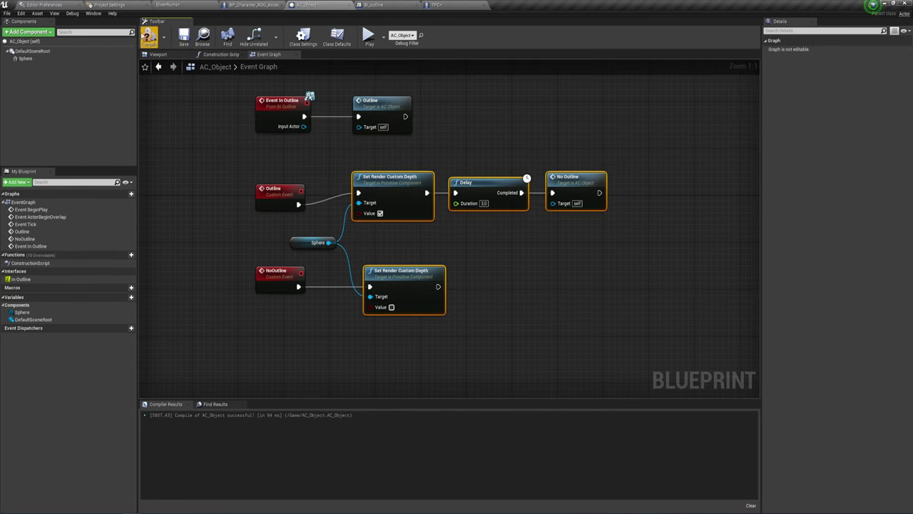
Play ElvenRuins, walking the character and pressing E twice to trigger outline pulses, then stop
{"action": "left_click", "coordinate": [168, 5]}
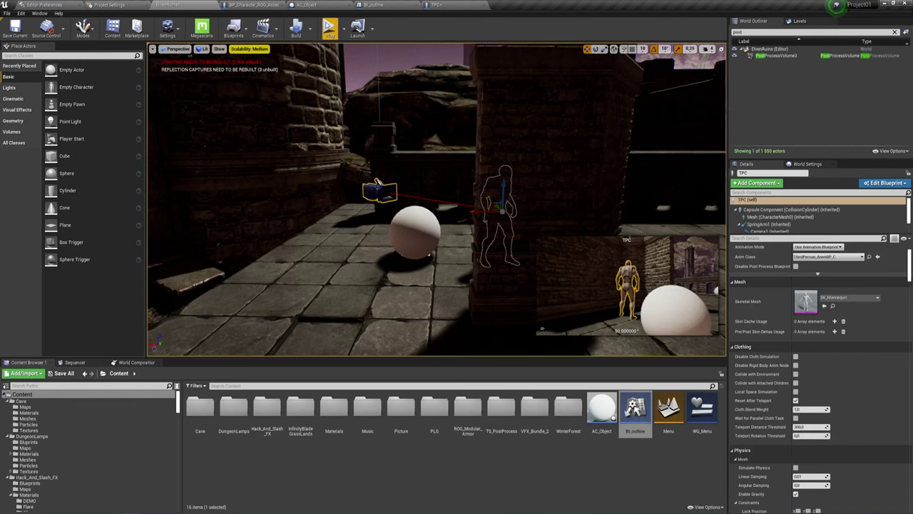
{"action": "left_click", "coordinate": [330, 29]}
{"action": "left_click", "coordinate": [380, 118]}
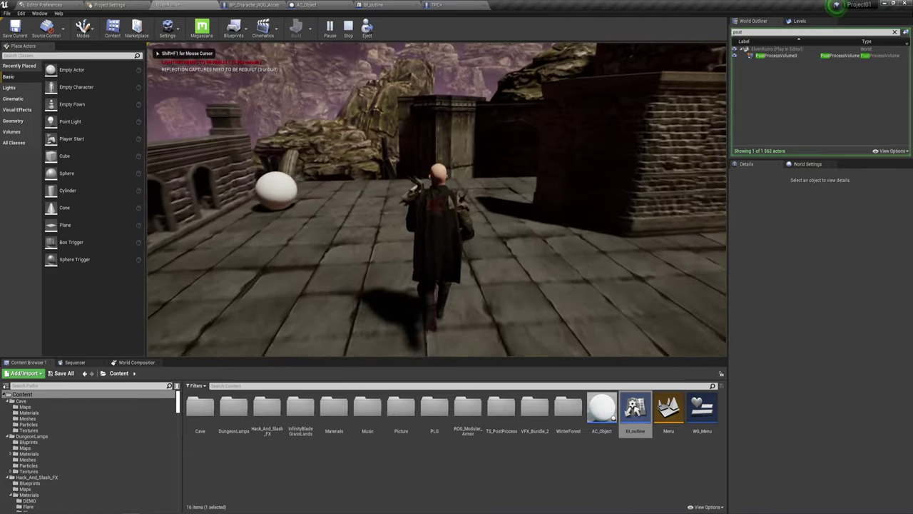
{"action": "key", "text": "w"}
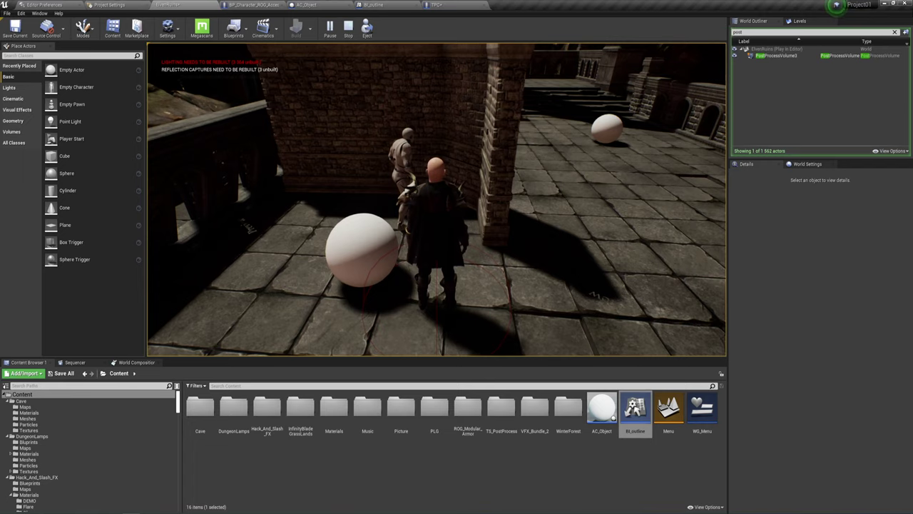
{"action": "key", "text": "e"}
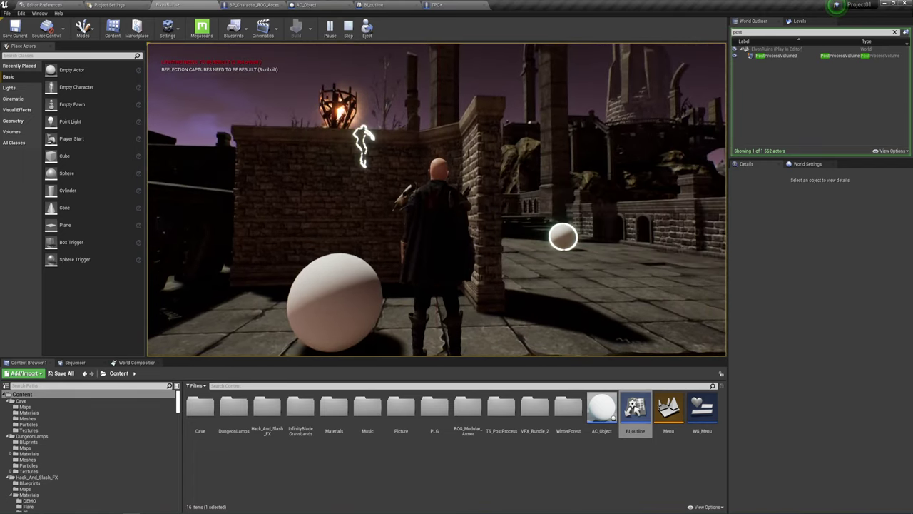
{"action": "key", "text": "w"}
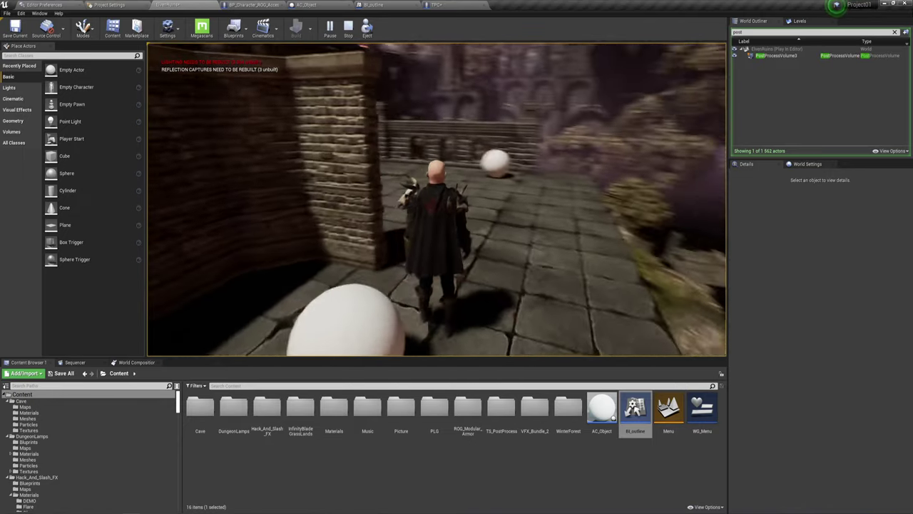
{"action": "key", "text": "e"}
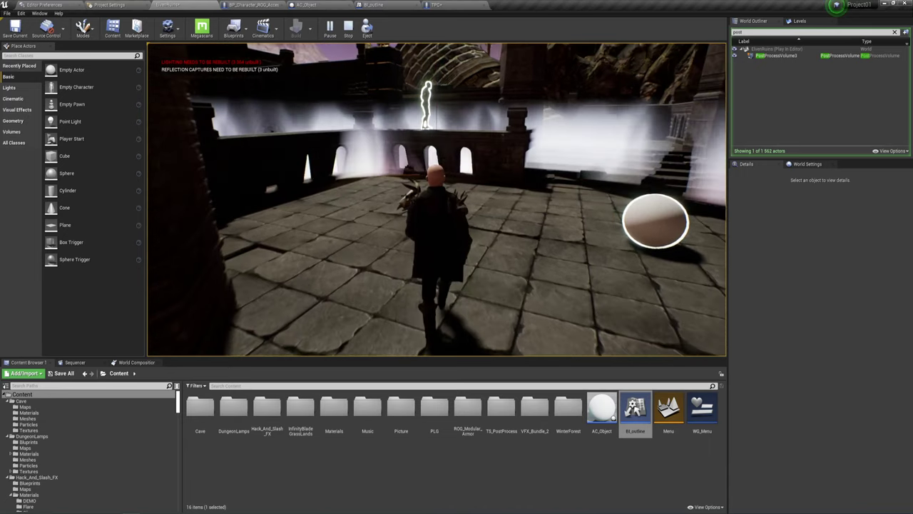
{"action": "key", "text": "Escape"}
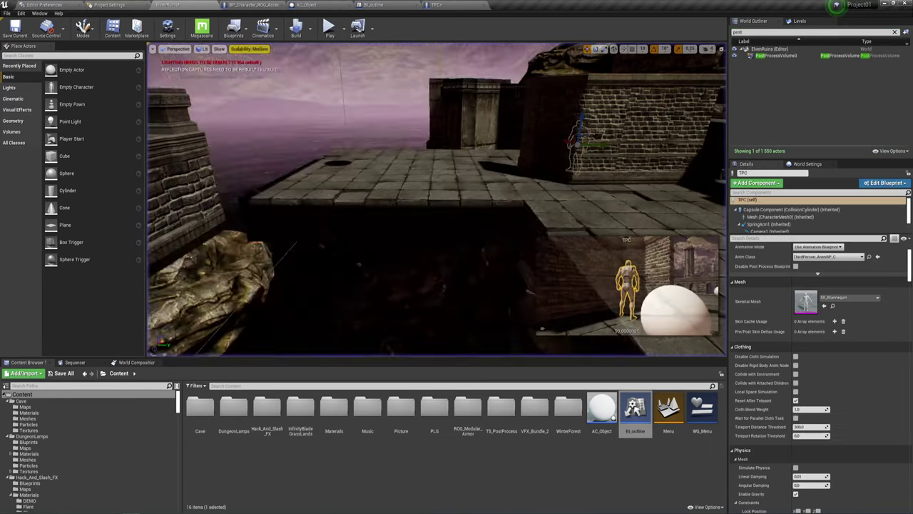
{"action": "key", "text": "Down"}
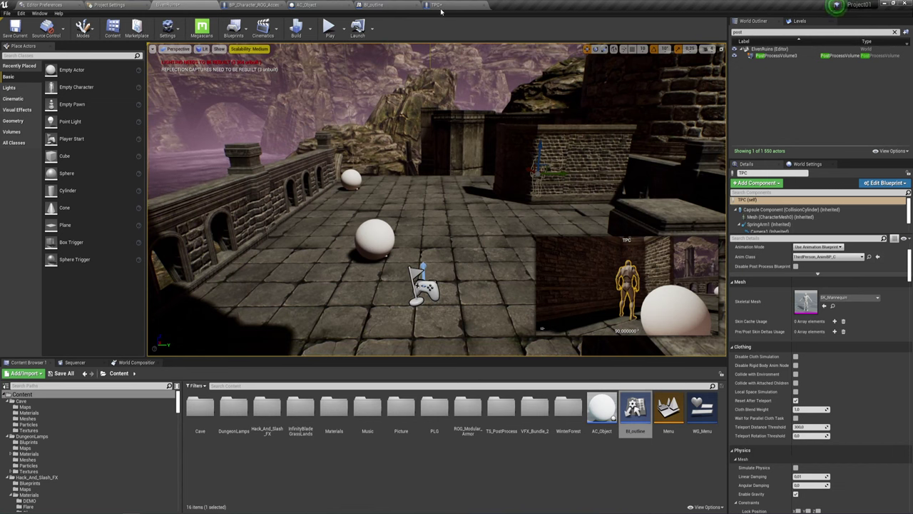
Set SM_VFX_Cylinder's collision preset to NoCollision, compile the accessories blueprint, and return to AC_Object
{"action": "left_click", "coordinate": [282, 6]}
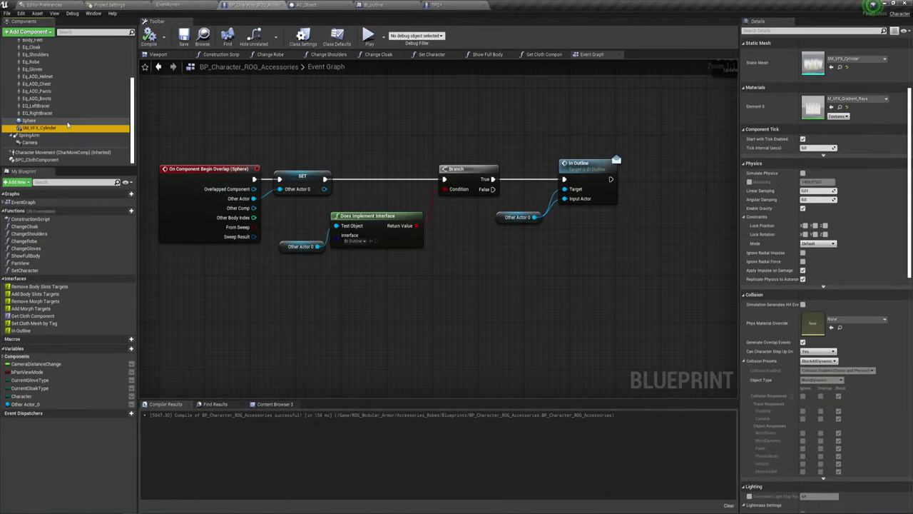
{"action": "left_click", "coordinate": [824, 361]}
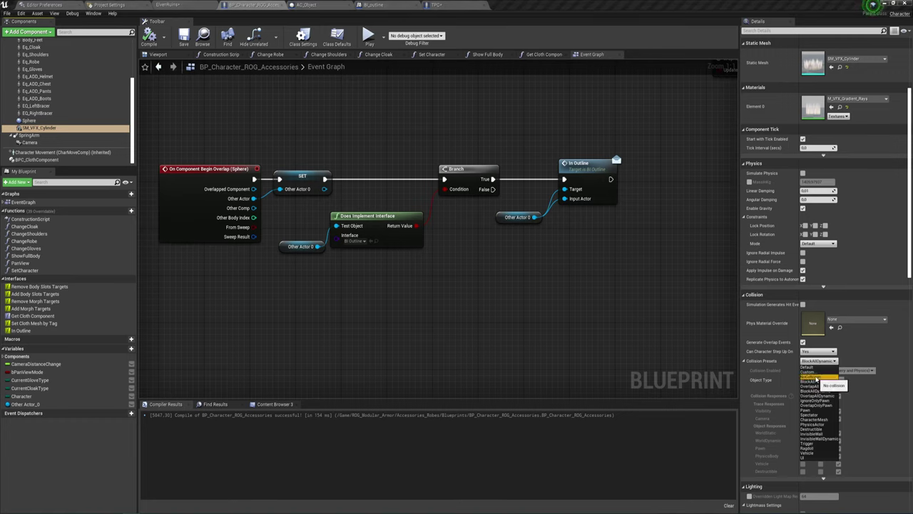
{"action": "left_click", "coordinate": [811, 376]}
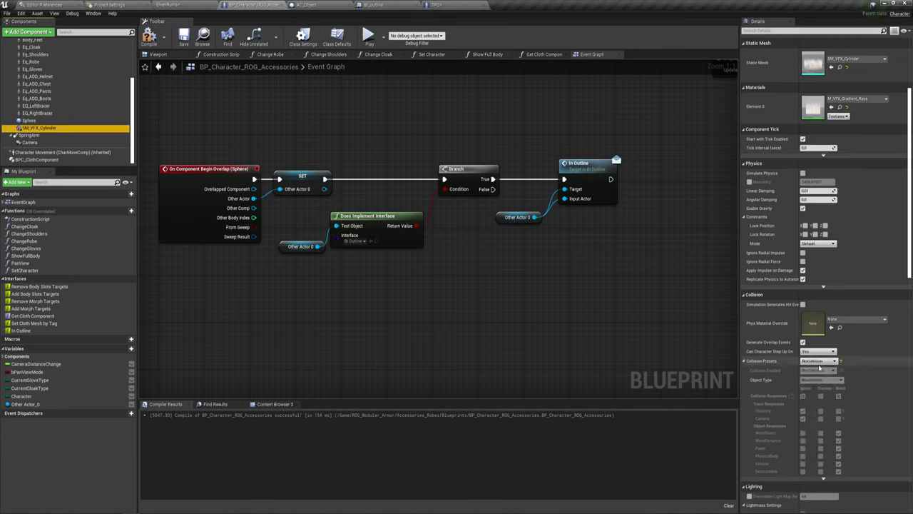
{"action": "left_click", "coordinate": [149, 35]}
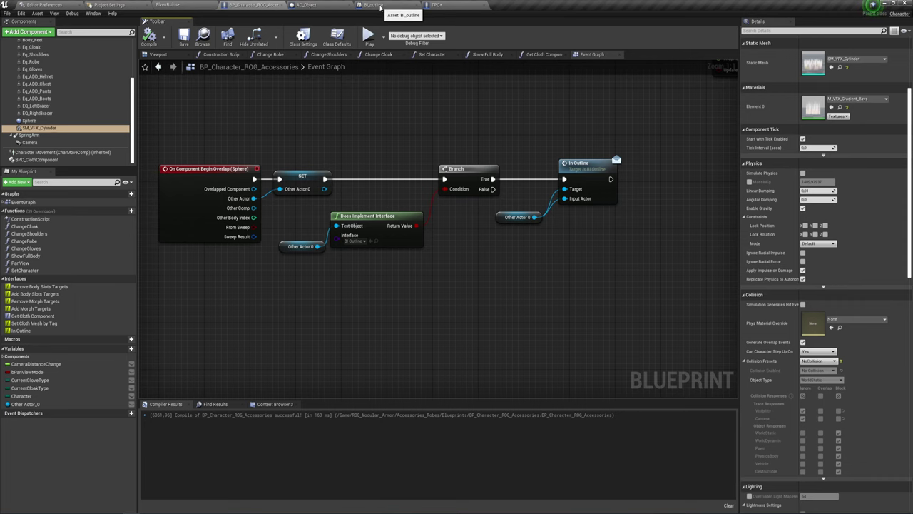
{"action": "left_click", "coordinate": [324, 5]}
{"action": "right_click_drag", "start_coordinate": [507, 135], "coordinate": [390, 153]}
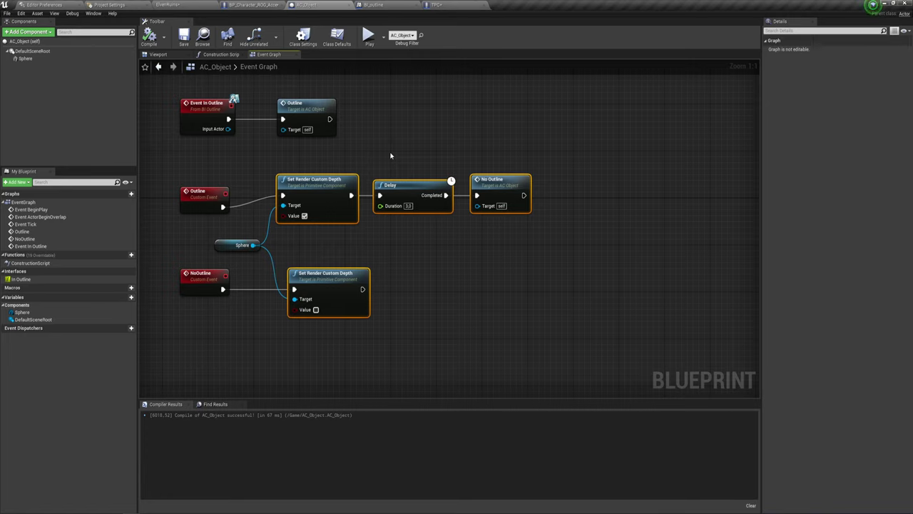
Make room after Set Render Custom Depth and add a Set Custom Depth Stencil Write Mask node for Sphere
{"action": "left_click_drag", "start_coordinate": [388, 146], "coordinate": [529, 231]}
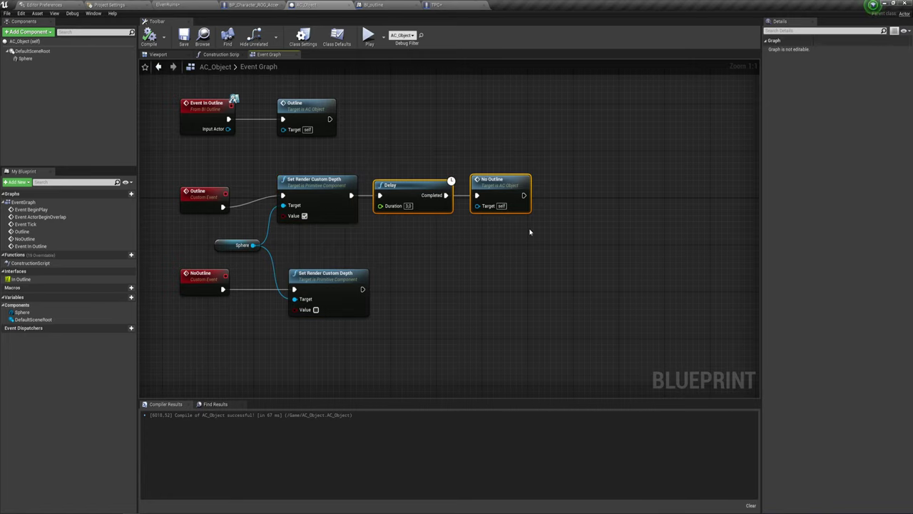
{"action": "left_click_drag", "start_coordinate": [399, 186], "coordinate": [490, 186]}
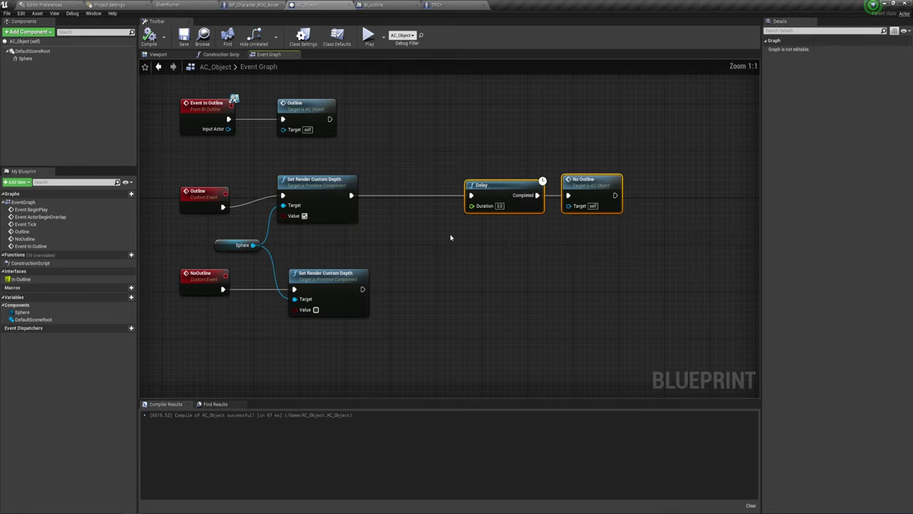
{"action": "right_click_drag", "start_coordinate": [417, 245], "coordinate": [442, 240]}
{"action": "left_click_drag", "start_coordinate": [275, 239], "coordinate": [271, 241]}
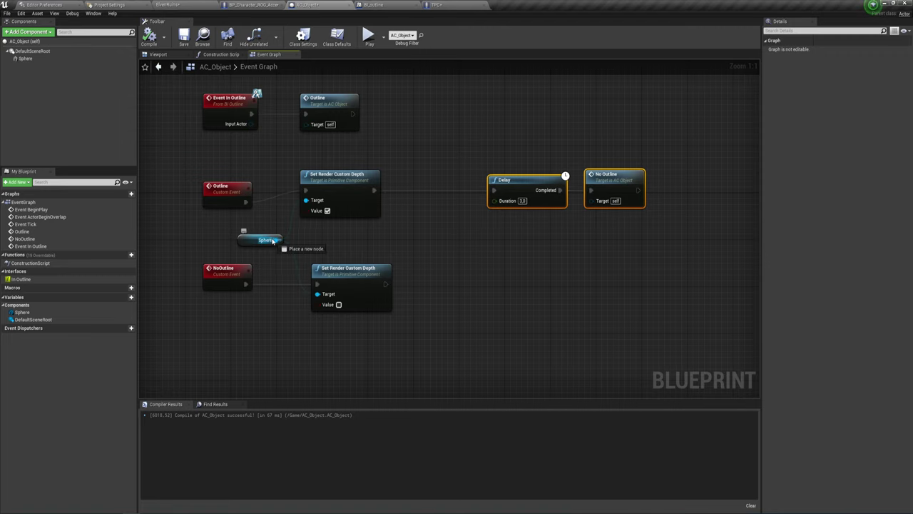
{"action": "left_click_drag", "start_coordinate": [398, 237], "coordinate": [429, 229]}
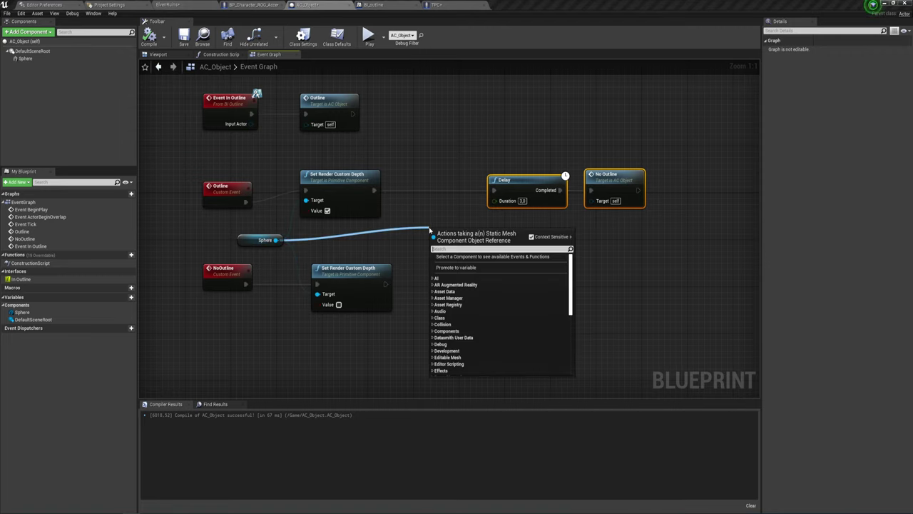
{"action": "type", "text": "set"}
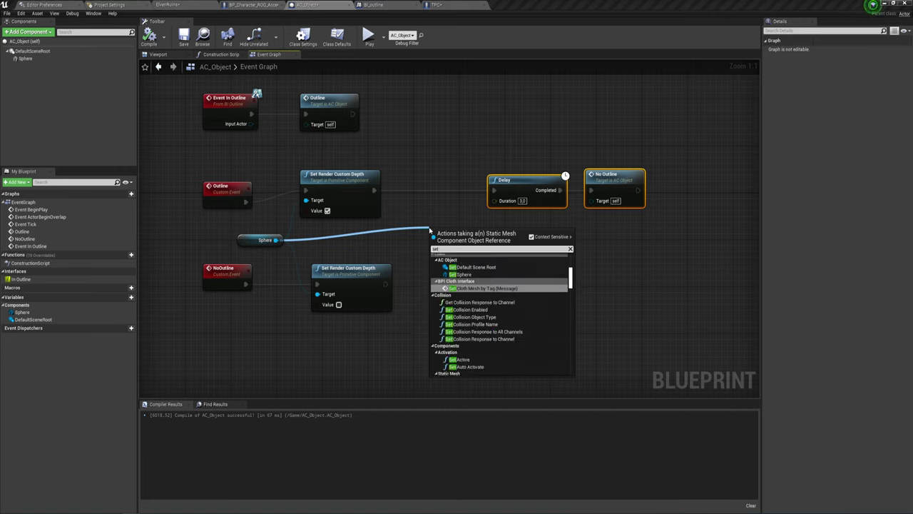
{"action": "type", "text": " cu"}
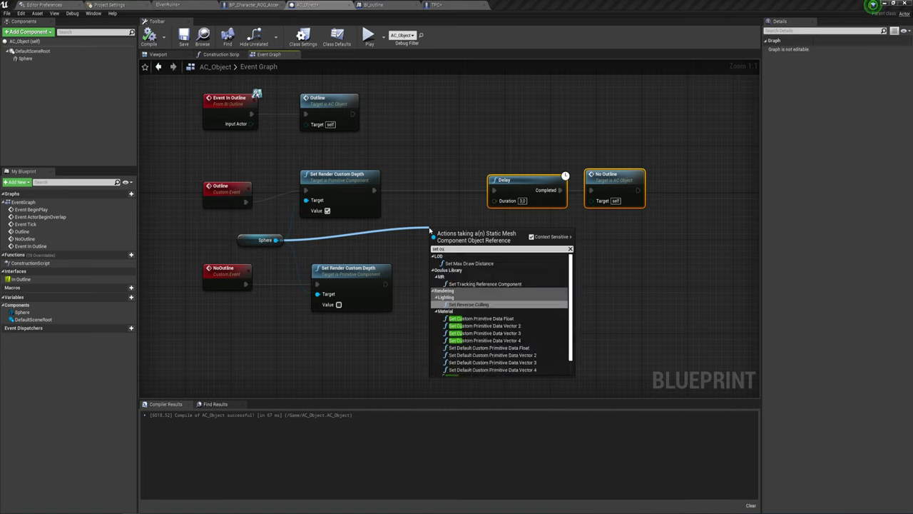
{"action": "type", "text": "s"}
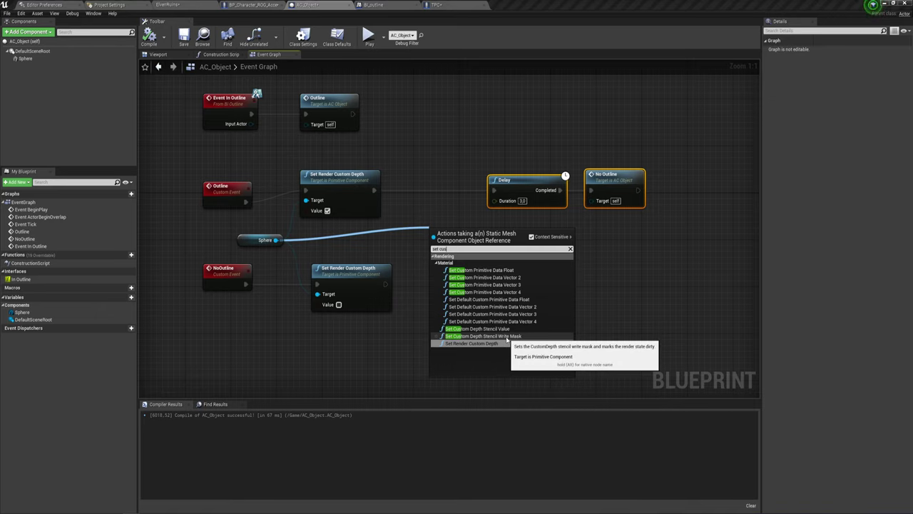
{"action": "left_click", "coordinate": [508, 340]}
{"action": "left_click_drag", "start_coordinate": [435, 242], "coordinate": [390, 187]}
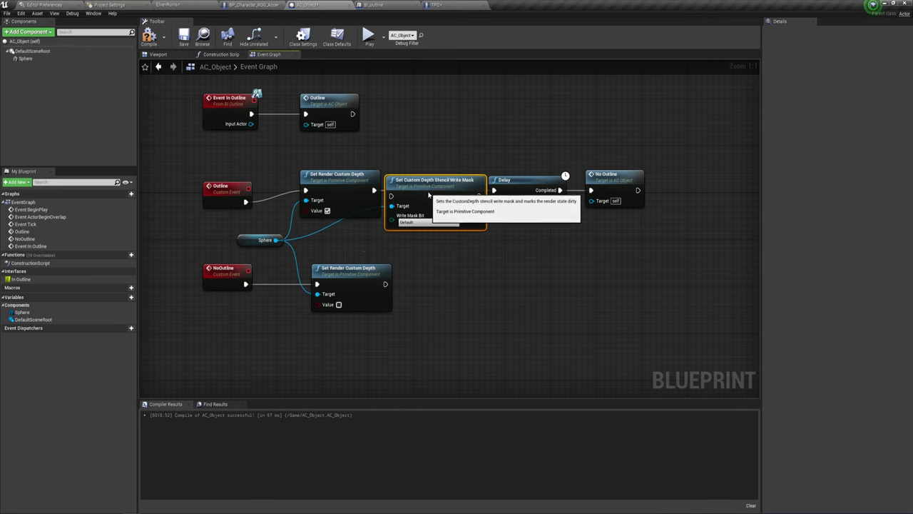
Chain the write mask node before Delay and set its bit to First bit (1), ignore depth
{"action": "left_click_drag", "start_coordinate": [499, 146], "coordinate": [592, 214]}
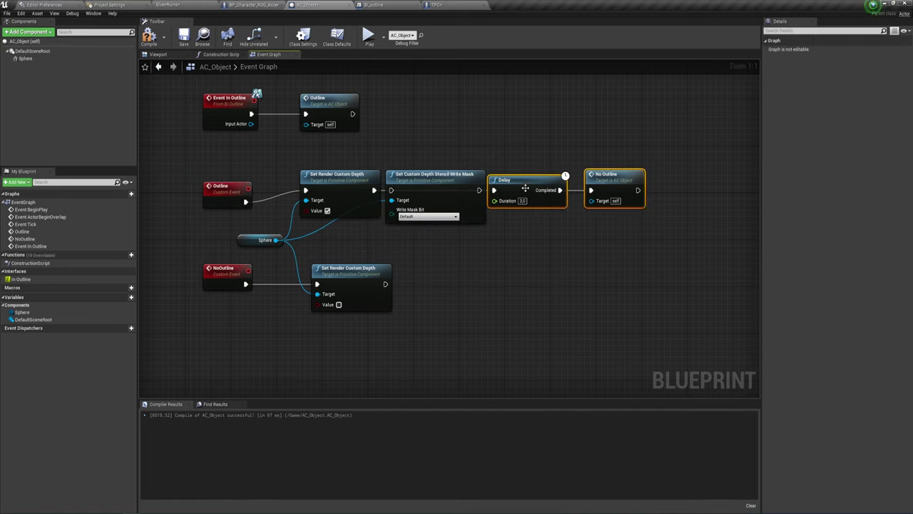
{"action": "left_click_drag", "start_coordinate": [526, 187], "coordinate": [558, 187]}
{"action": "left_click_drag", "start_coordinate": [374, 190], "coordinate": [391, 191]}
{"action": "left_click_drag", "start_coordinate": [479, 190], "coordinate": [529, 190]}
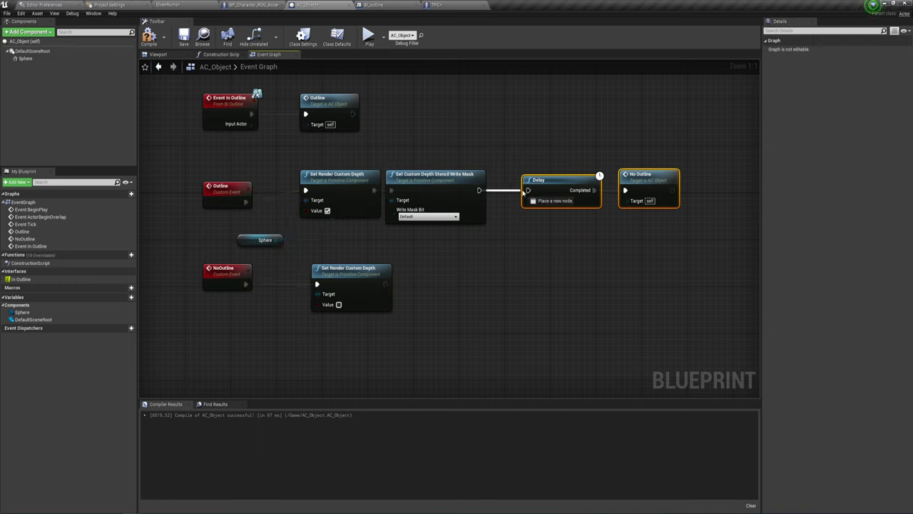
{"action": "left_click", "coordinate": [439, 216]}
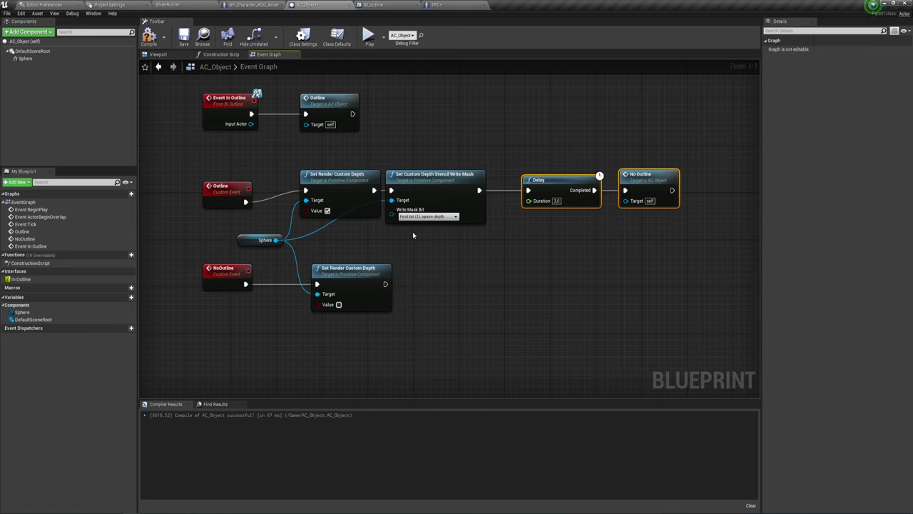
{"action": "left_click", "coordinate": [442, 179]}
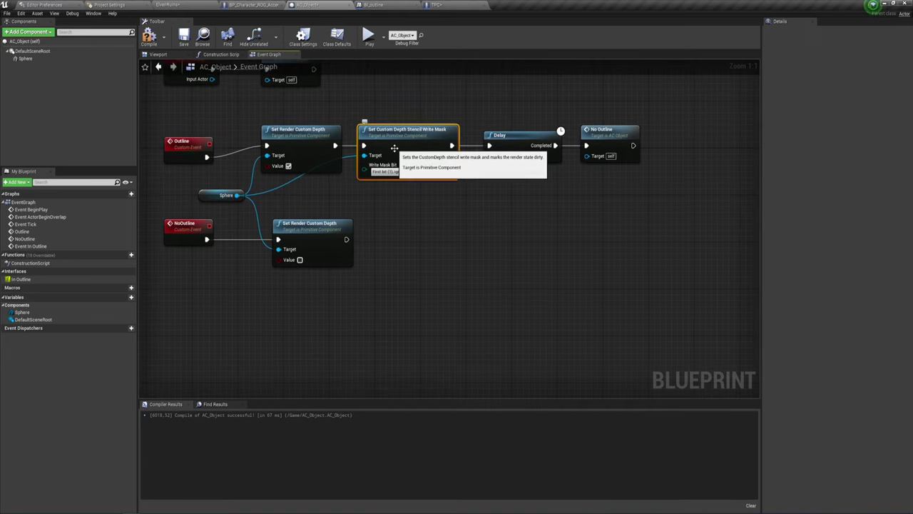
Duplicate the write mask node after NoOutline's Set Render Custom Depth, targeting Sphere, with bit Default
{"action": "key", "text": "ctrl+v"}
{"action": "mouse_move", "coordinate": [404, 239]}
{"action": "left_mouse_down"}
{"action": "mouse_move", "coordinate": [330, 243]}
{"action": "mouse_move", "coordinate": [346, 240]}
{"action": "left_mouse_up"}
{"action": "left_click_drag", "start_coordinate": [404, 249], "coordinate": [237, 200]}
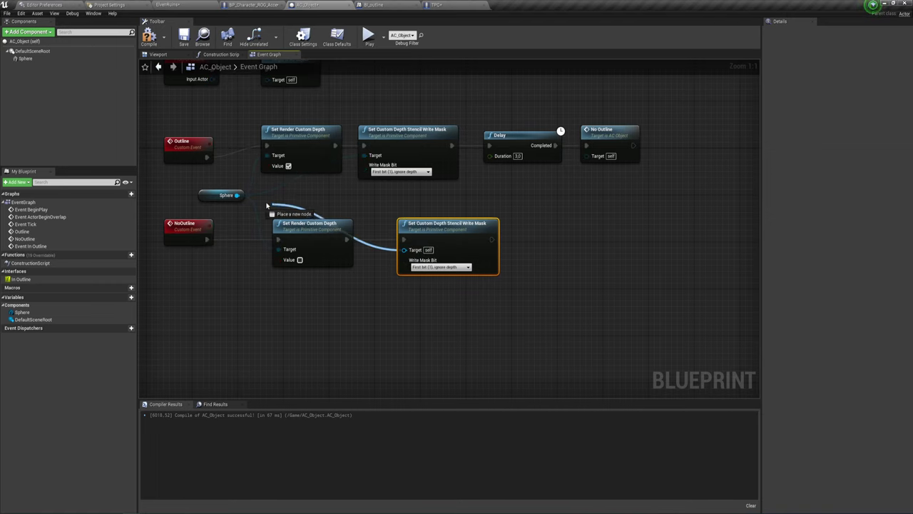
{"action": "left_click", "coordinate": [457, 267]}
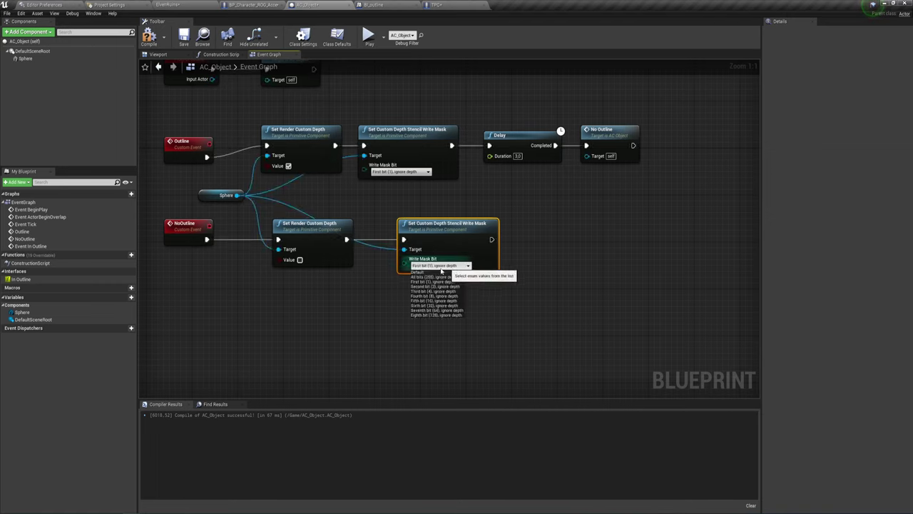
{"action": "left_click", "coordinate": [422, 275]}
{"action": "left_click_drag", "start_coordinate": [439, 225], "coordinate": [410, 226]}
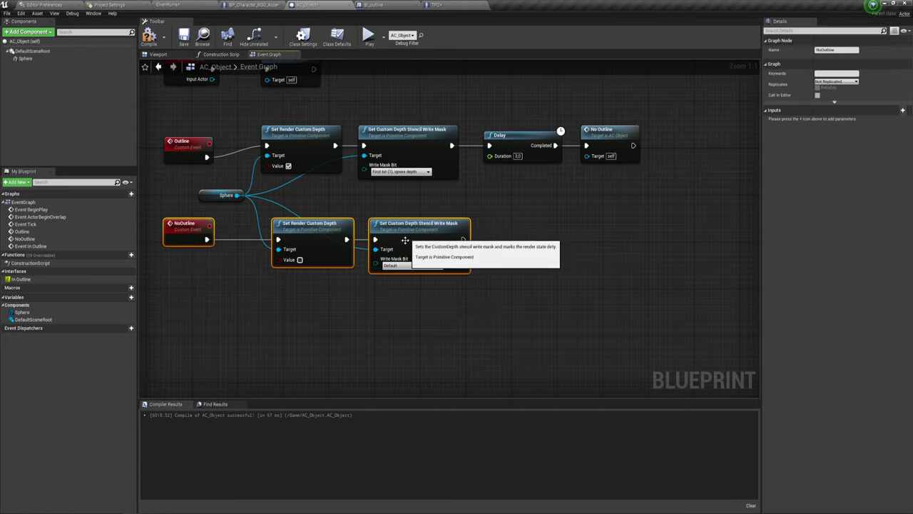
{"action": "mouse_move", "coordinate": [406, 338]}
{"action": "left_mouse_down"}
{"action": "mouse_move", "coordinate": [407, 159]}
{"action": "mouse_move", "coordinate": [446, 134]}
{"action": "left_mouse_up"}
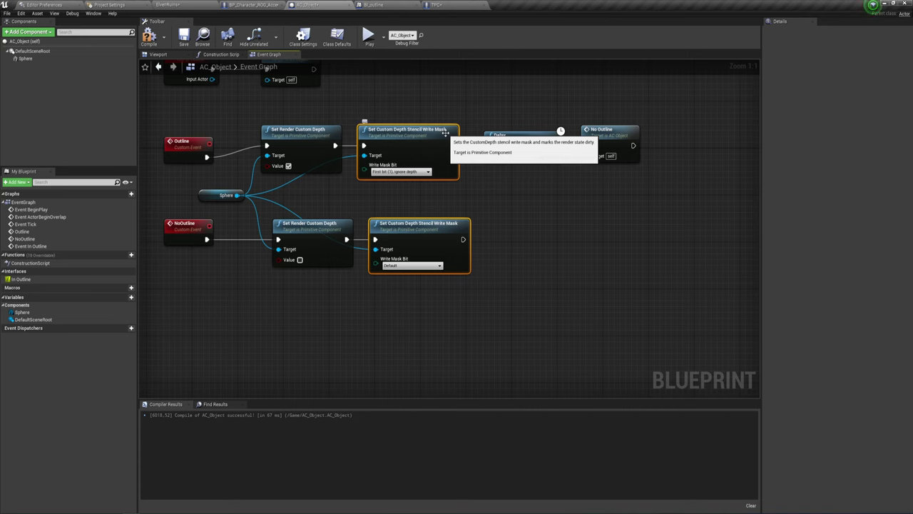
Review the TPC graph, then save all modified assets from the ElvenRuins level
{"action": "left_click", "coordinate": [445, 6]}
{"action": "right_click_drag", "start_coordinate": [472, 268], "coordinate": [362, 233]}
{"action": "mouse_move", "coordinate": [508, 139]}
{"action": "left_mouse_down"}
{"action": "mouse_move", "coordinate": [448, 183]}
{"action": "mouse_move", "coordinate": [491, 156]}
{"action": "left_mouse_up"}
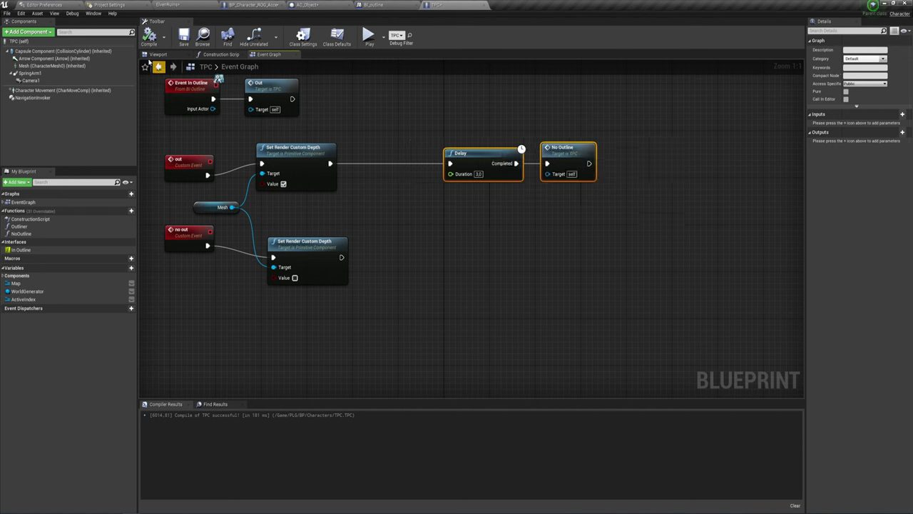
{"action": "left_click", "coordinate": [167, 5]}
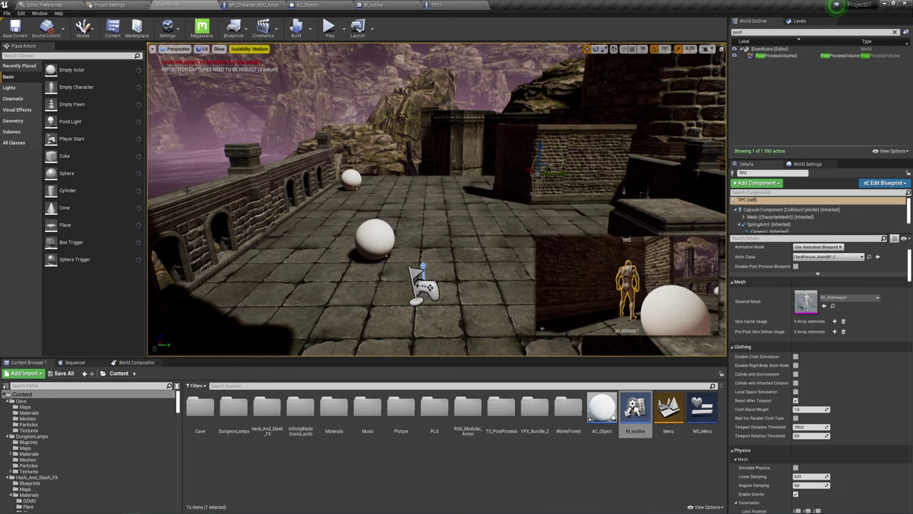
{"action": "left_click", "coordinate": [74, 375]}
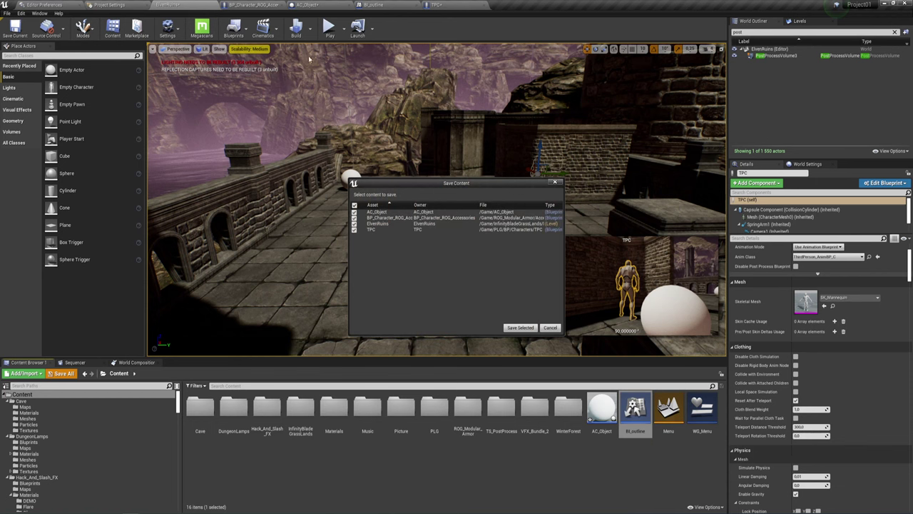
{"action": "left_click", "coordinate": [516, 328]}
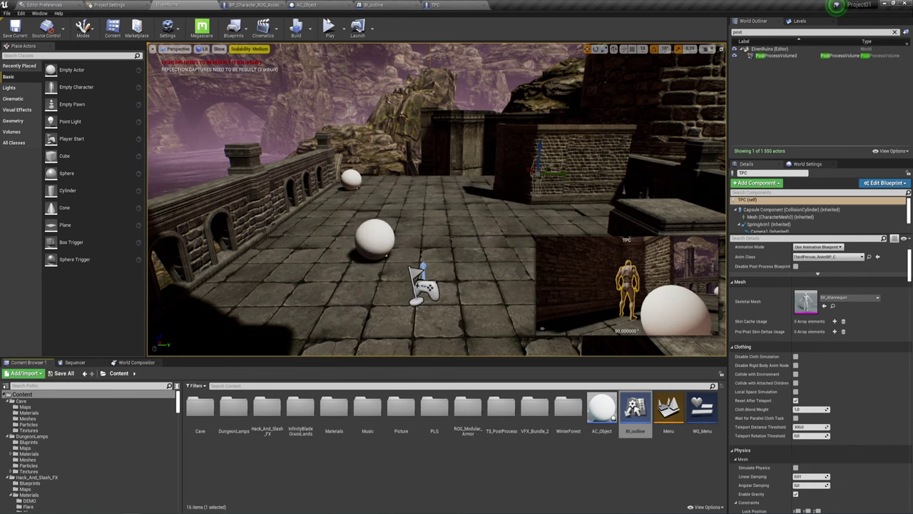
{"action": "left_click", "coordinate": [329, 29]}
{"action": "left_click", "coordinate": [378, 135]}
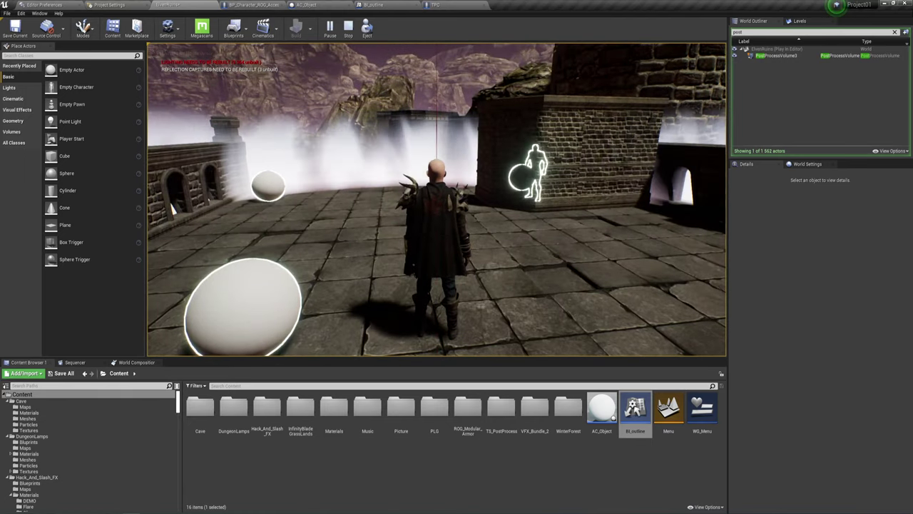
{"action": "key", "text": "w"}
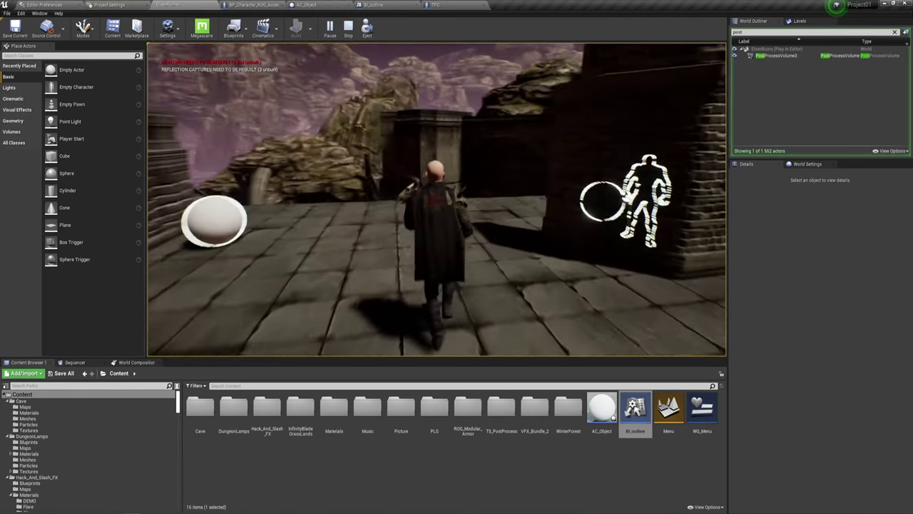
{"action": "key", "text": "w"}
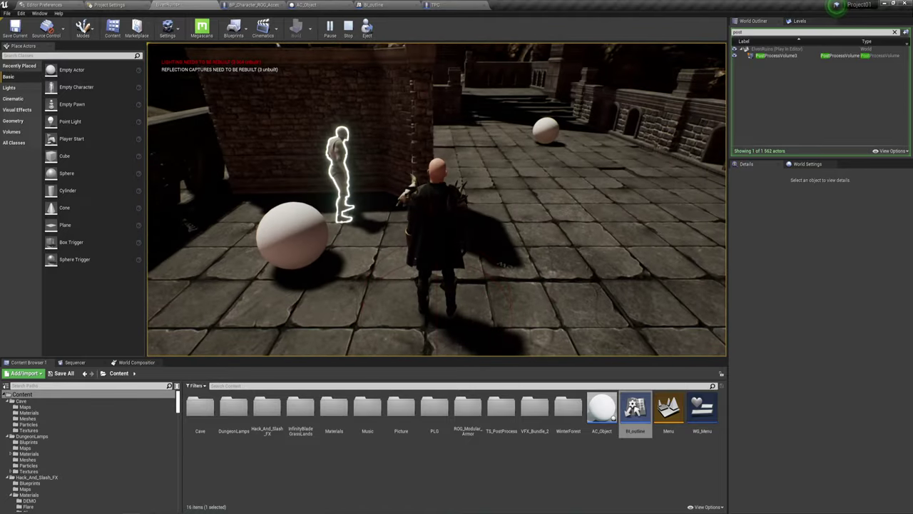
{"action": "key", "text": "w"}
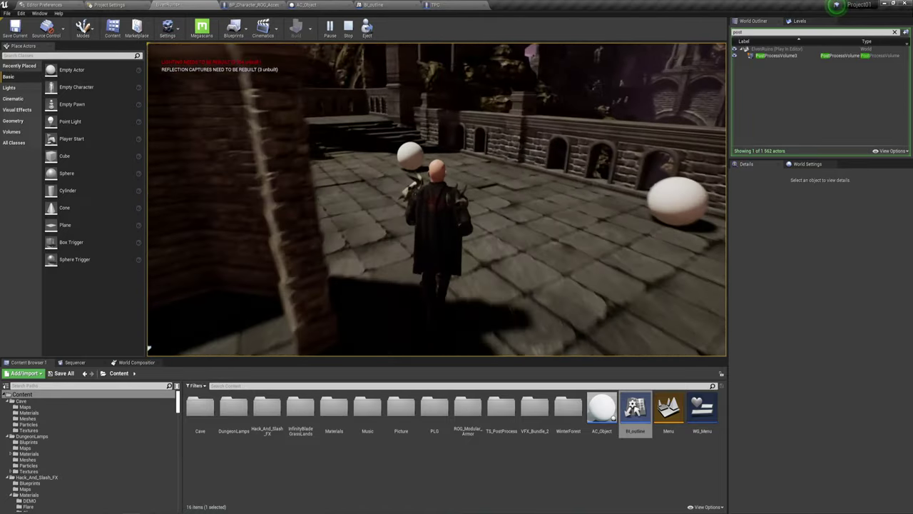
{"action": "key", "text": "w"}
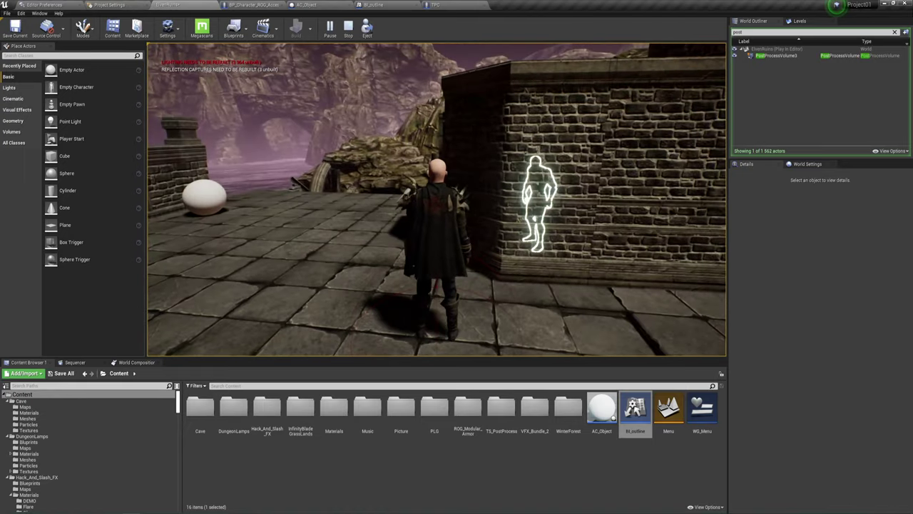
{"action": "key", "text": "Escape"}
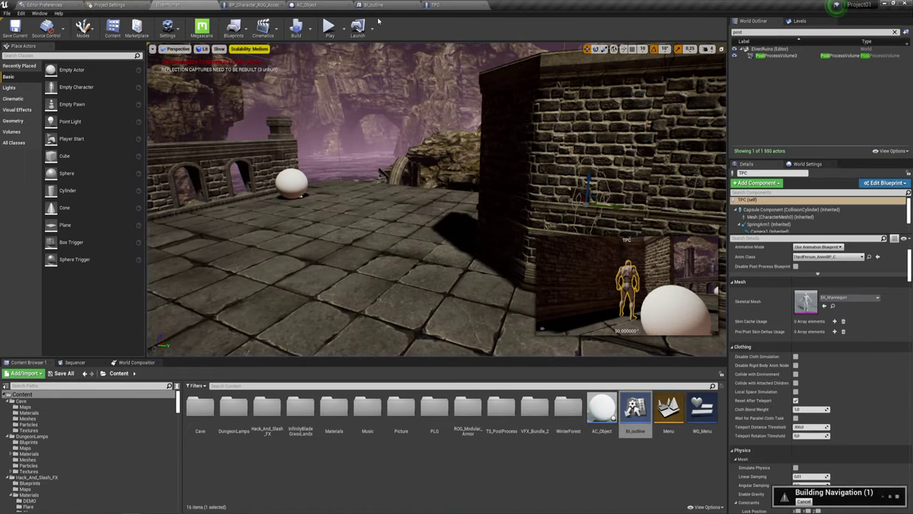
Look over the accessories graph, TPC's Set Render Custom Depth nodes, and AC_Object's write mask nodes
{"action": "left_click", "coordinate": [254, 5]}
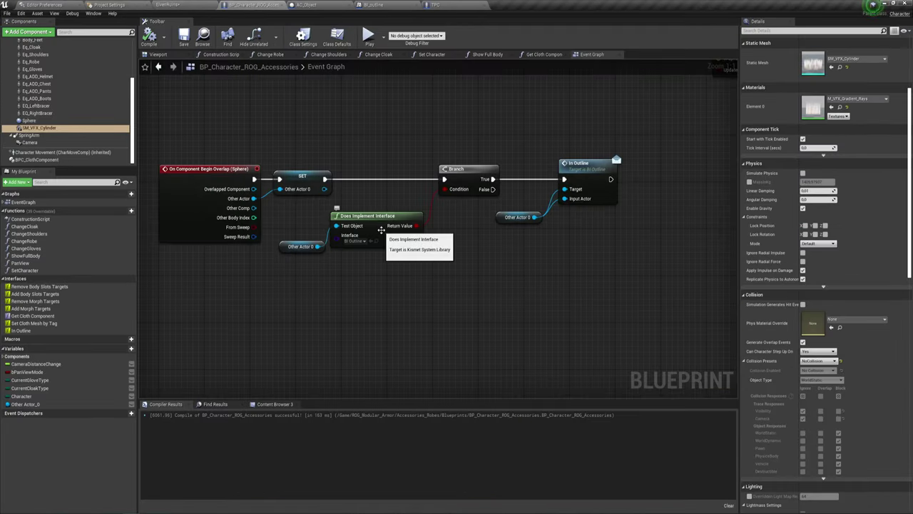
{"action": "scroll", "coordinate": [375, 231], "scroll_direction": "down", "scroll_amount": 2}
{"action": "right_click_drag", "start_coordinate": [389, 206], "coordinate": [365, 208]}
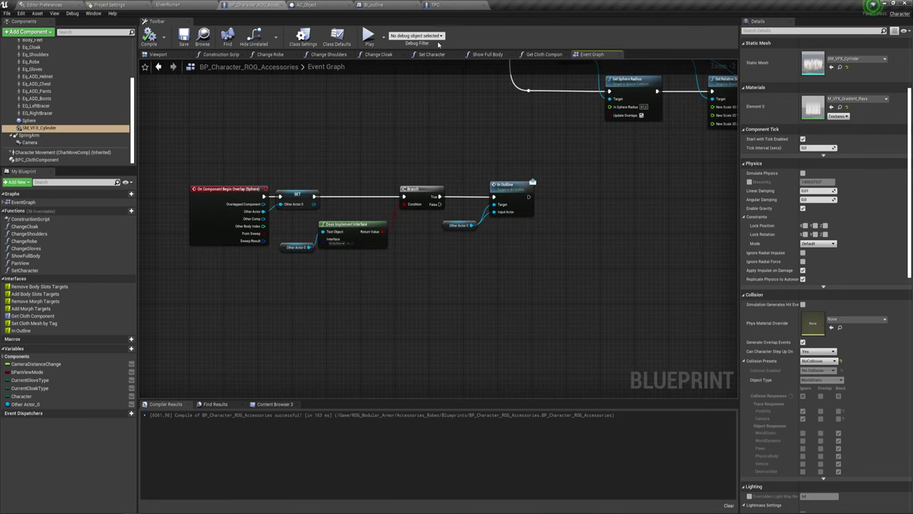
{"action": "left_click", "coordinate": [446, 6]}
{"action": "right_click_drag", "start_coordinate": [445, 235], "coordinate": [443, 258]}
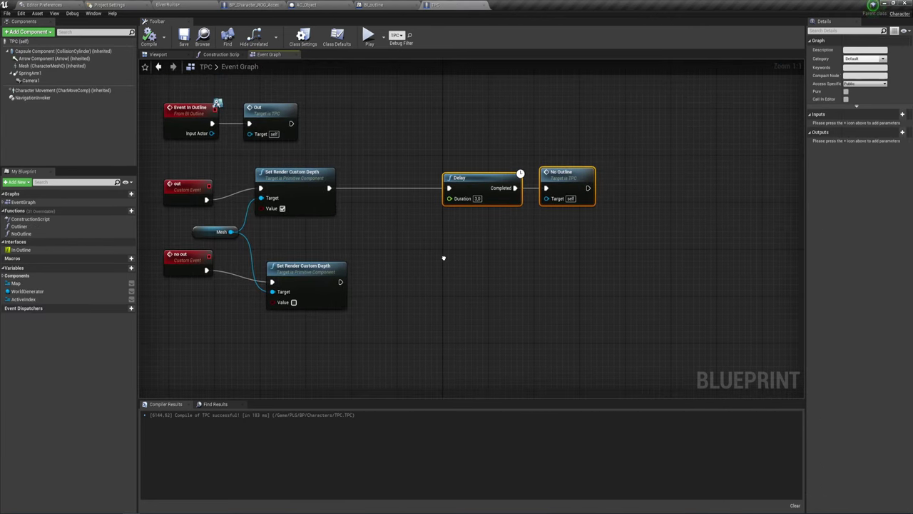
{"action": "right_click_drag", "start_coordinate": [347, 243], "coordinate": [397, 243]}
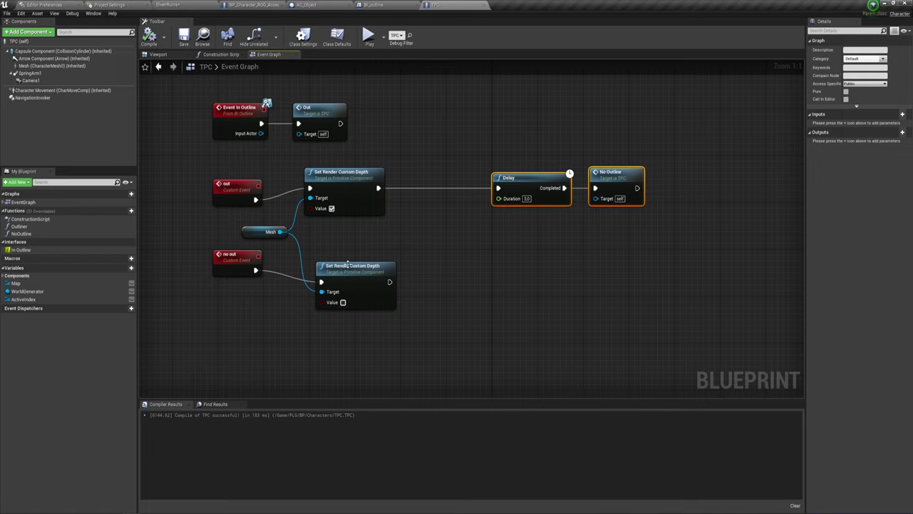
{"action": "left_click_drag", "start_coordinate": [375, 156], "coordinate": [349, 330]}
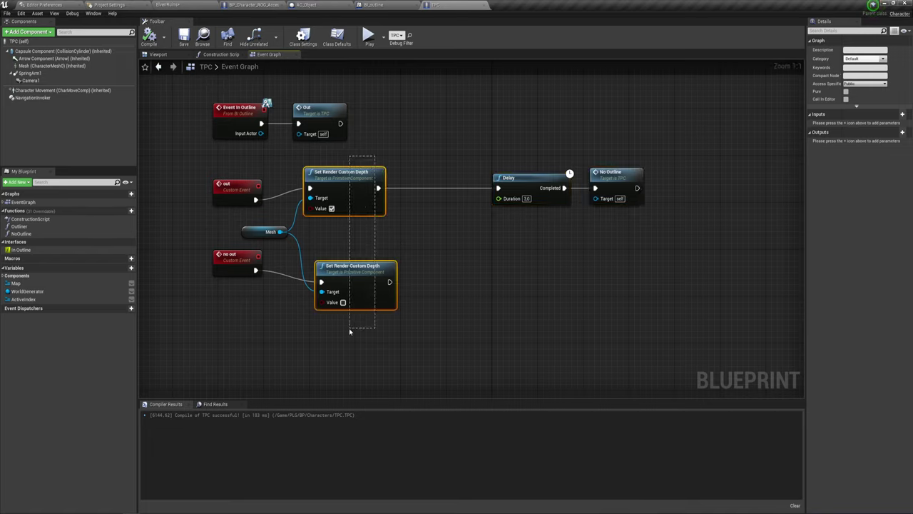
{"action": "left_click", "coordinate": [308, 6]}
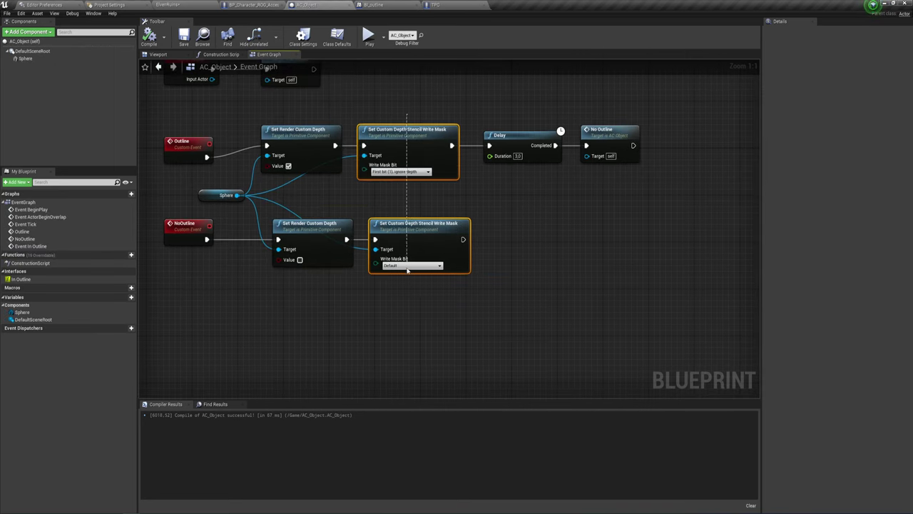
{"action": "left_click_drag", "start_coordinate": [434, 350], "coordinate": [441, 350]}
{"action": "right_click_drag", "start_coordinate": [528, 264], "coordinate": [488, 283]}
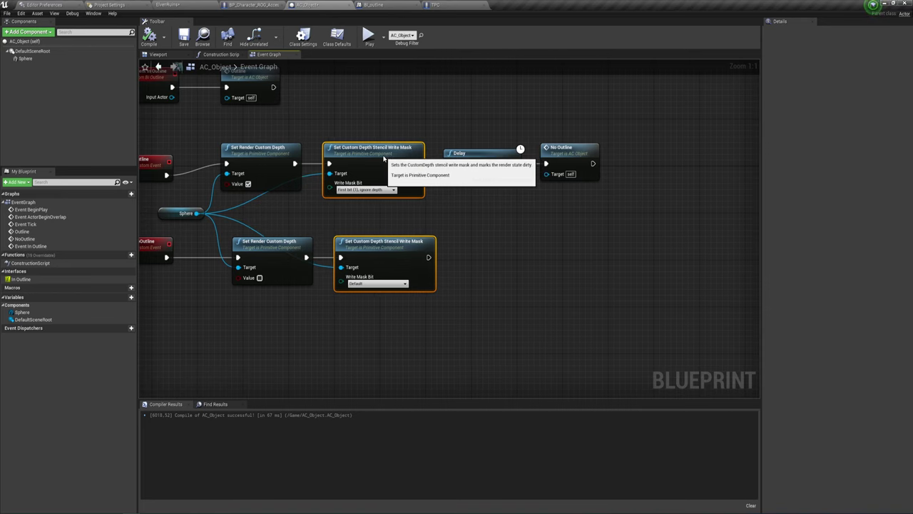
{"action": "left_click_drag", "start_coordinate": [403, 253], "coordinate": [391, 252]}
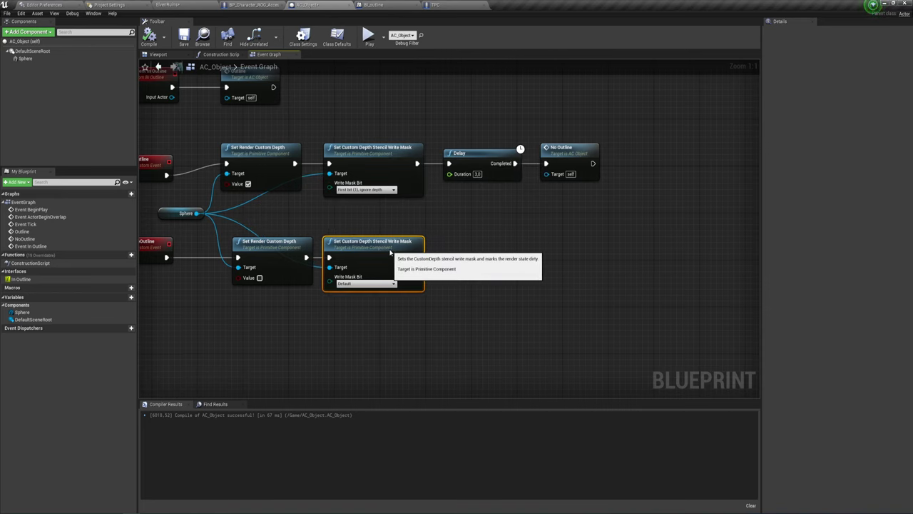
{"action": "right_click_drag", "start_coordinate": [493, 238], "coordinate": [451, 288]}
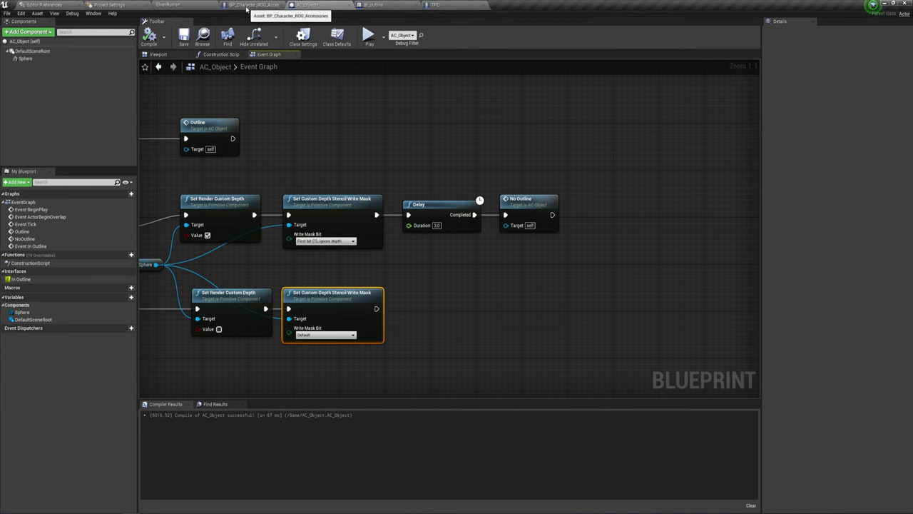
Select the accessories Sphere component and inspect its timeline and Set Visibility nodes, then return to ElvenRuins
{"action": "left_click", "coordinate": [253, 5]}
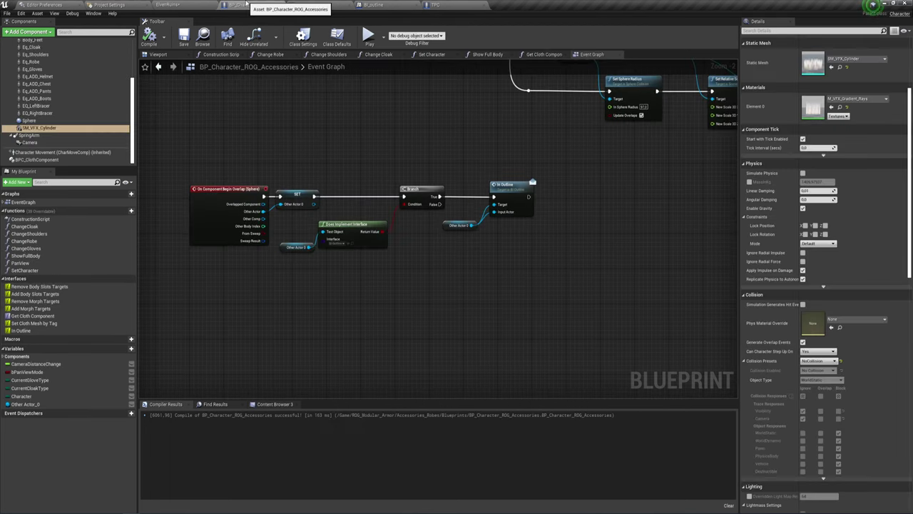
{"action": "left_click", "coordinate": [28, 120]}
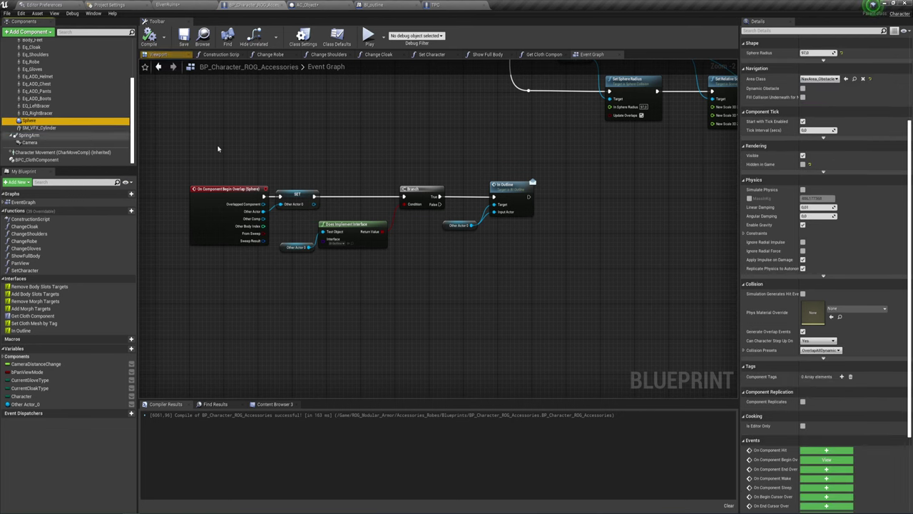
{"action": "right_click_drag", "start_coordinate": [566, 81], "coordinate": [366, 190]}
{"action": "scroll", "coordinate": [367, 191], "scroll_direction": "up", "scroll_amount": 1}
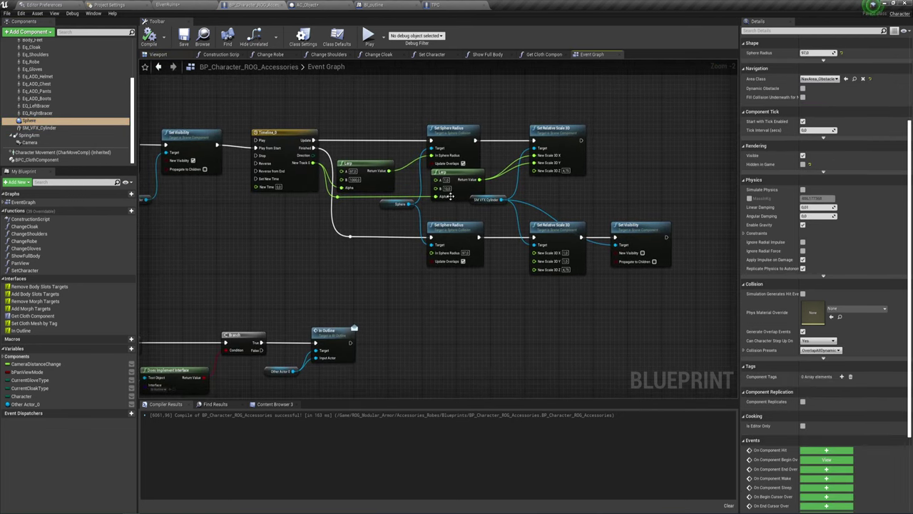
{"action": "scroll", "coordinate": [450, 196], "scroll_direction": "up", "scroll_amount": 1}
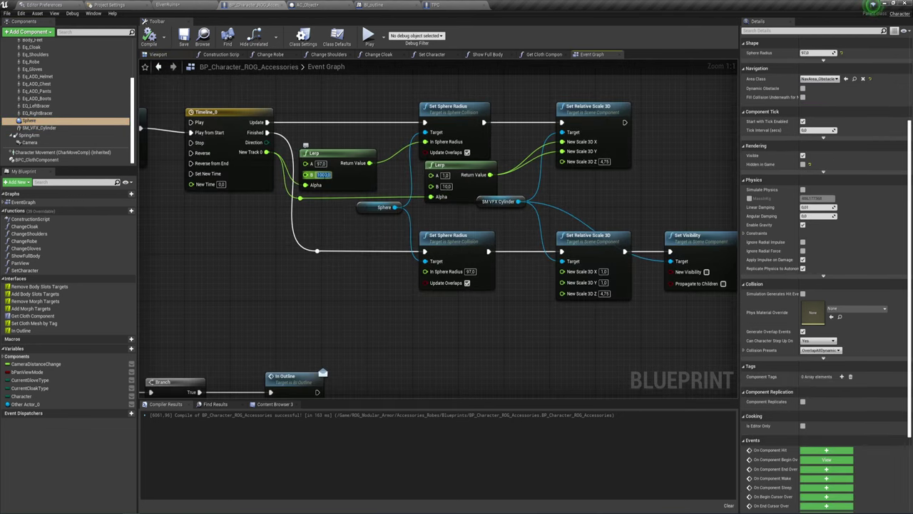
{"action": "right_click_drag", "start_coordinate": [346, 215], "coordinate": [363, 233]}
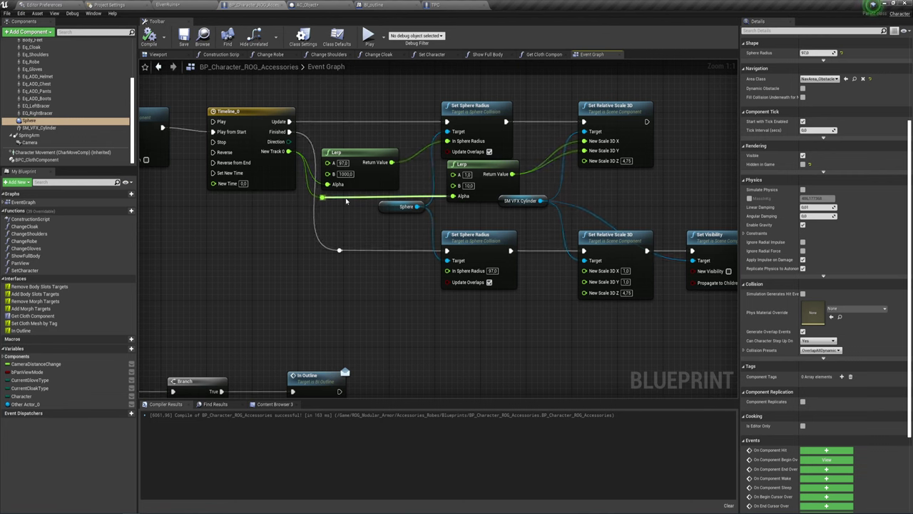
{"action": "right_click_drag", "start_coordinate": [240, 240], "coordinate": [319, 246]}
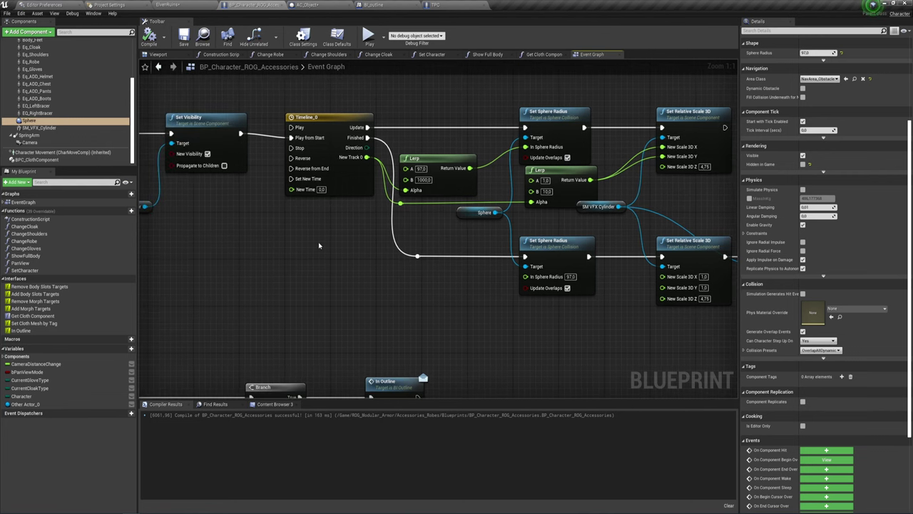
{"action": "left_click", "coordinate": [150, 5]}
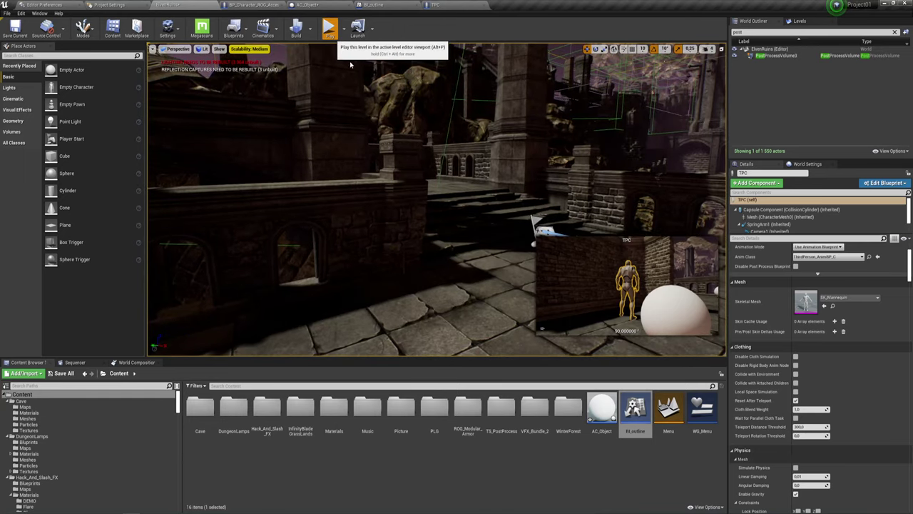
{"action": "left_click", "coordinate": [329, 26]}
{"action": "key", "text": "w"}
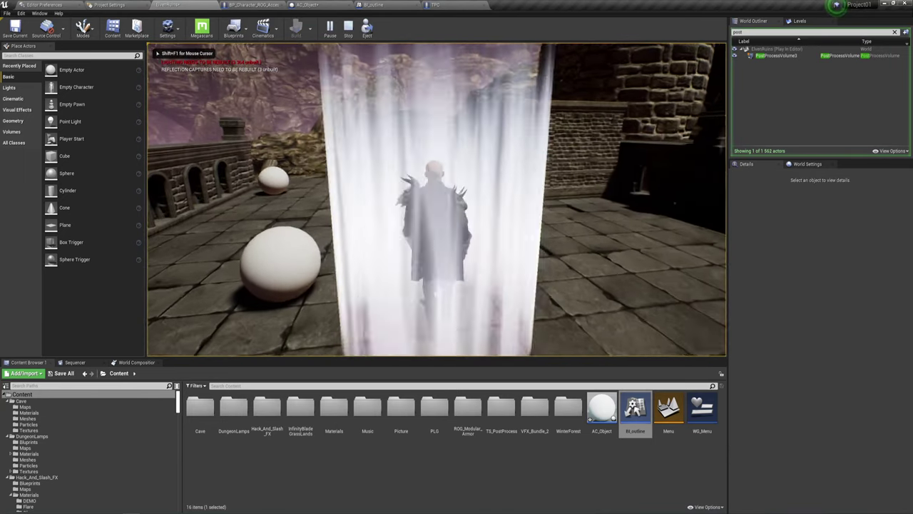
{"action": "key", "text": "w"}
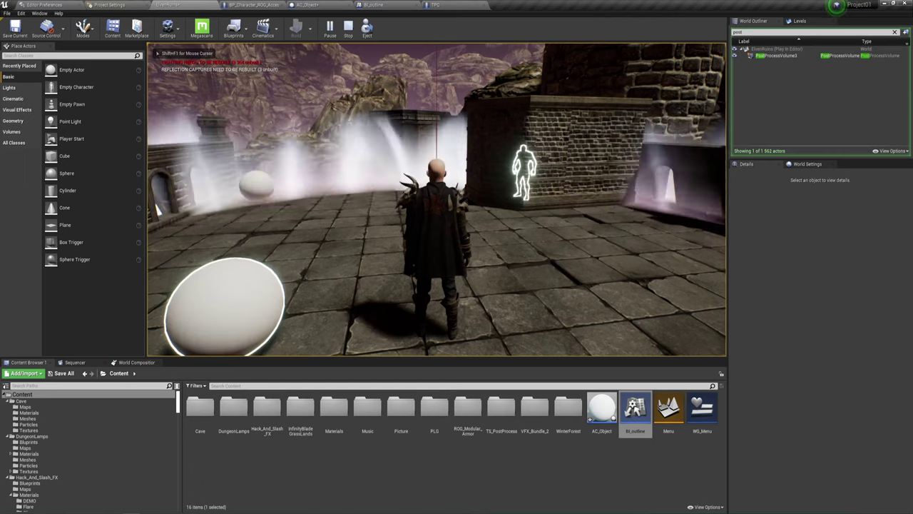
{"action": "mouse_move", "coordinate": [437, 200]}
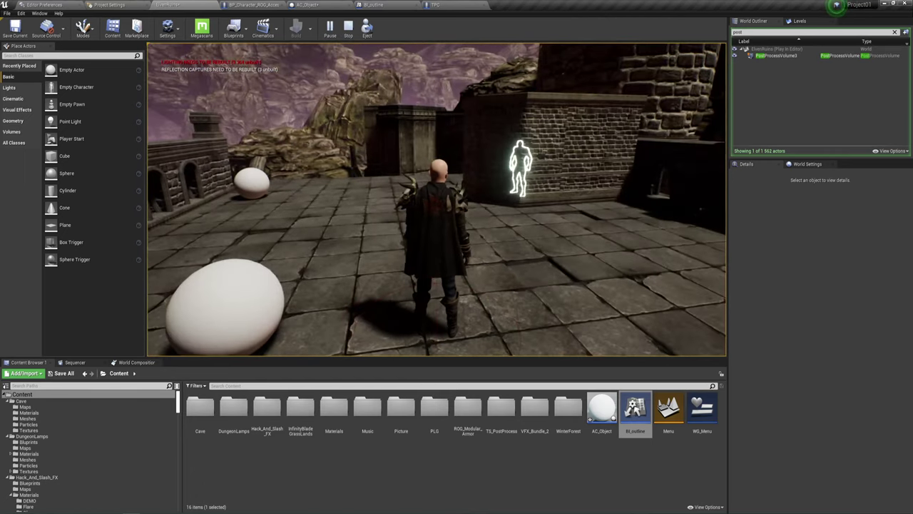
{"action": "key", "text": "w"}
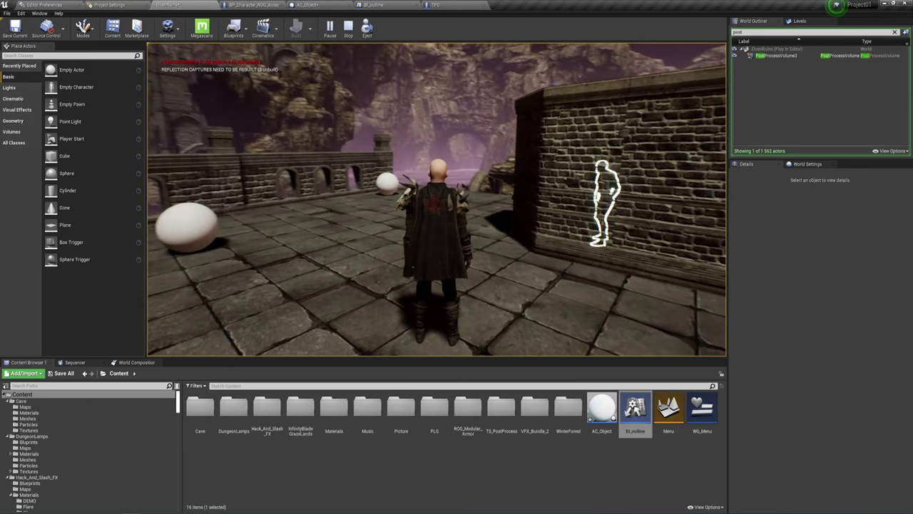
{"action": "key", "text": "Escape"}
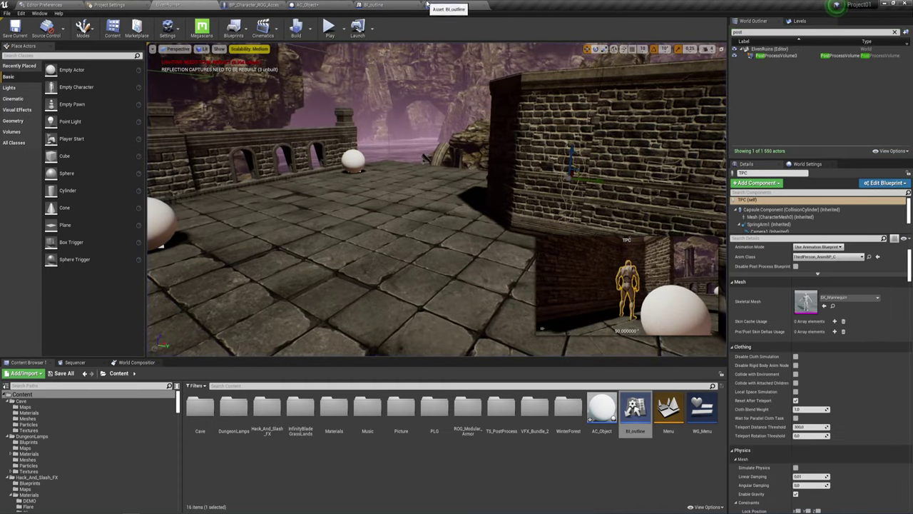
Paste two Set Custom Depth Stencil Write Mask nodes into TPC, chained after each Set Render Custom Depth
{"action": "left_click", "coordinate": [434, 5]}
{"action": "mouse_move", "coordinate": [441, 272]}
{"action": "right_mouse_down"}
{"action": "mouse_move", "coordinate": [387, 230]}
{"action": "mouse_move", "coordinate": [344, 225]}
{"action": "right_mouse_up"}
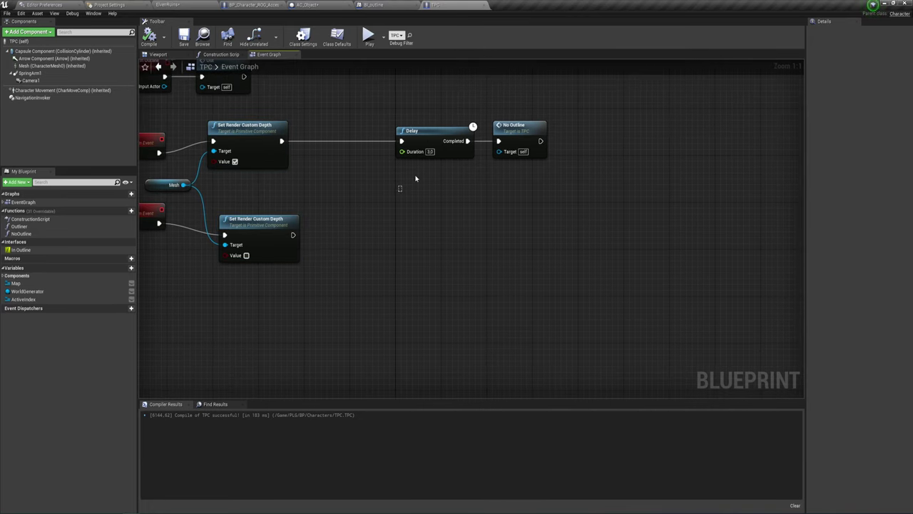
{"action": "left_click_drag", "start_coordinate": [418, 179], "coordinate": [549, 118]}
{"action": "left_click_drag", "start_coordinate": [461, 137], "coordinate": [503, 135]}
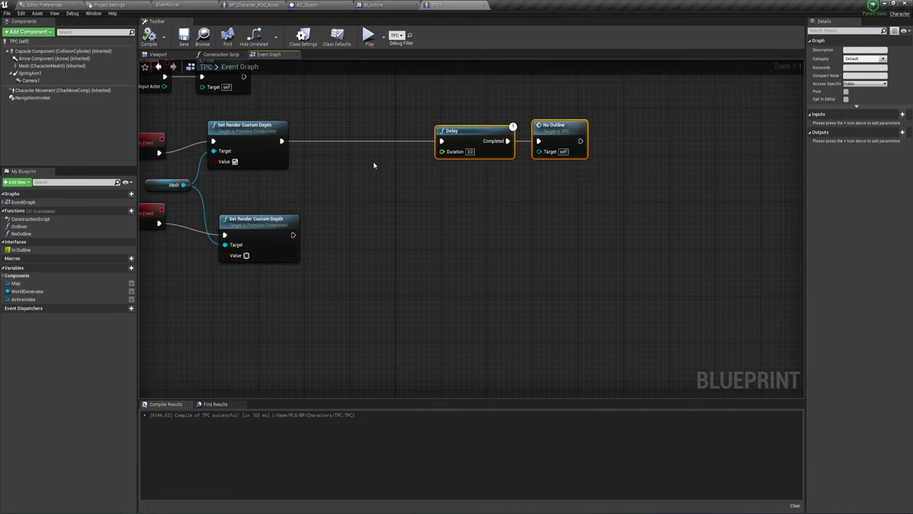
{"action": "key", "text": "ctrl+v"}
{"action": "left_click_drag", "start_coordinate": [371, 127], "coordinate": [321, 140]}
{"action": "left_click_drag", "start_coordinate": [410, 141], "coordinate": [440, 141]}
{"action": "left_click_drag", "start_coordinate": [336, 236], "coordinate": [292, 235]}
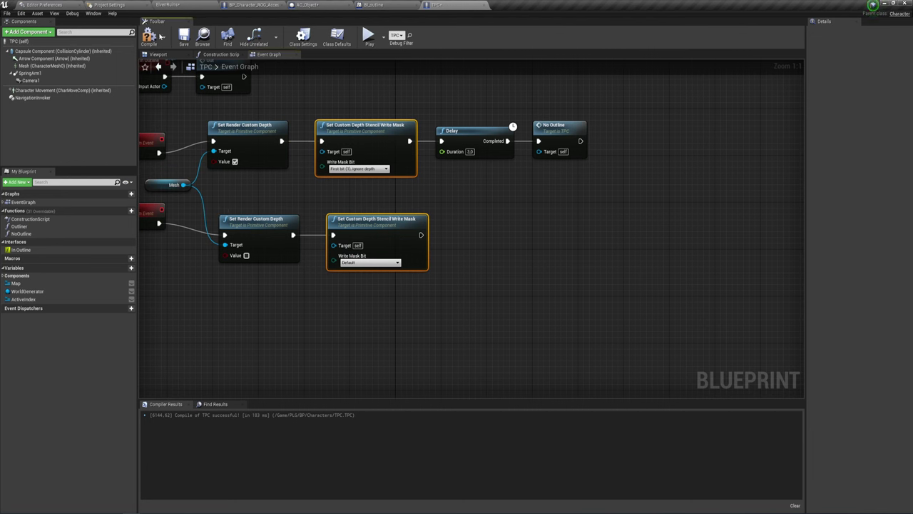
Connect Mesh to the lower stencil node's Target, compile TPC, and go to ElvenRuins
{"action": "left_click", "coordinate": [167, 5]}
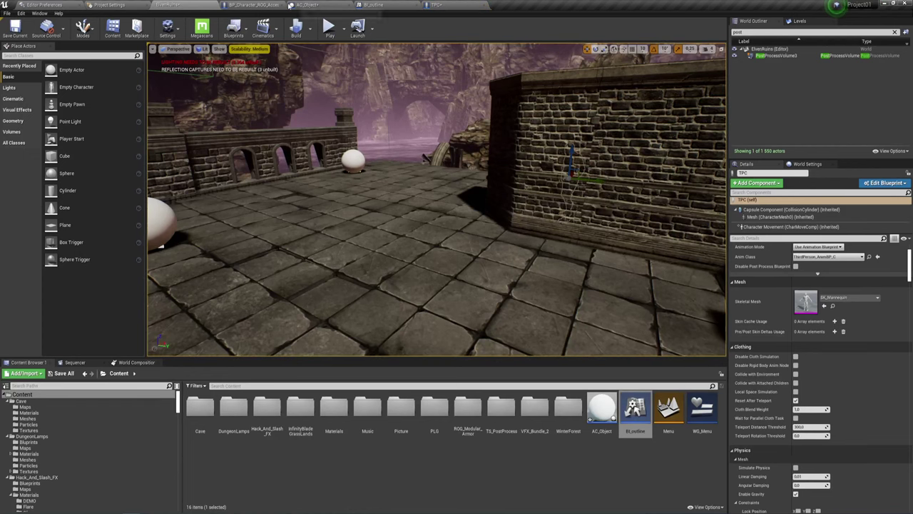
{"action": "left_click", "coordinate": [437, 5]}
{"action": "right_click_drag", "start_coordinate": [317, 212], "coordinate": [395, 217]}
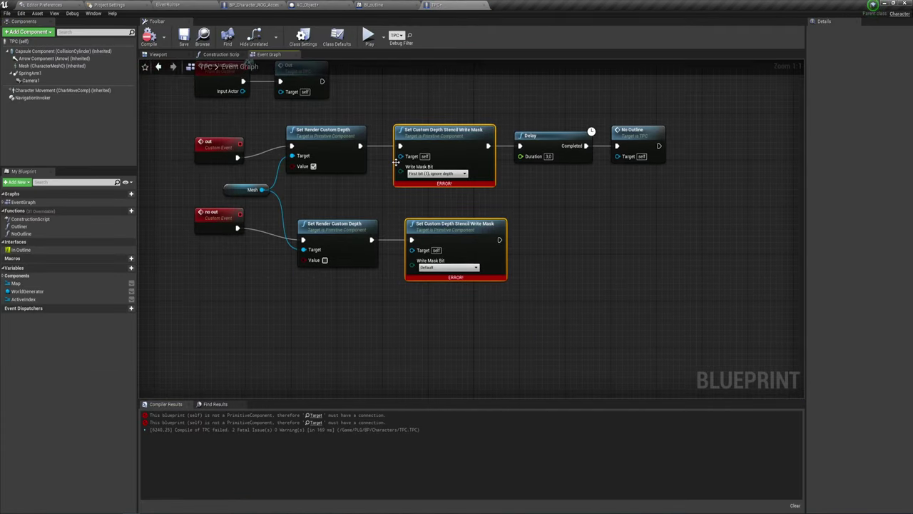
{"action": "left_click_drag", "start_coordinate": [262, 189], "coordinate": [412, 249]}
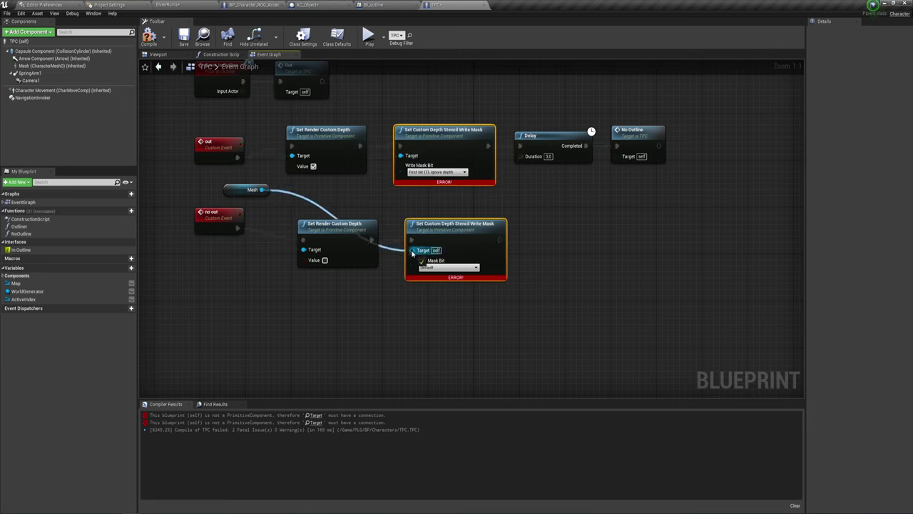
{"action": "left_click", "coordinate": [149, 33]}
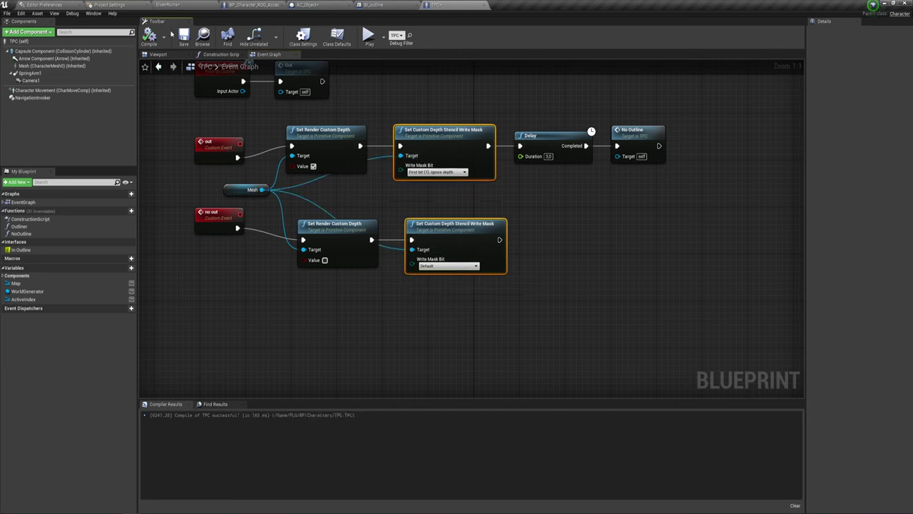
{"action": "left_click", "coordinate": [183, 4]}
Play-test to see the character's white outline, stop, and reopen TPC's graph at Event In Outline
{"action": "left_click", "coordinate": [328, 25]}
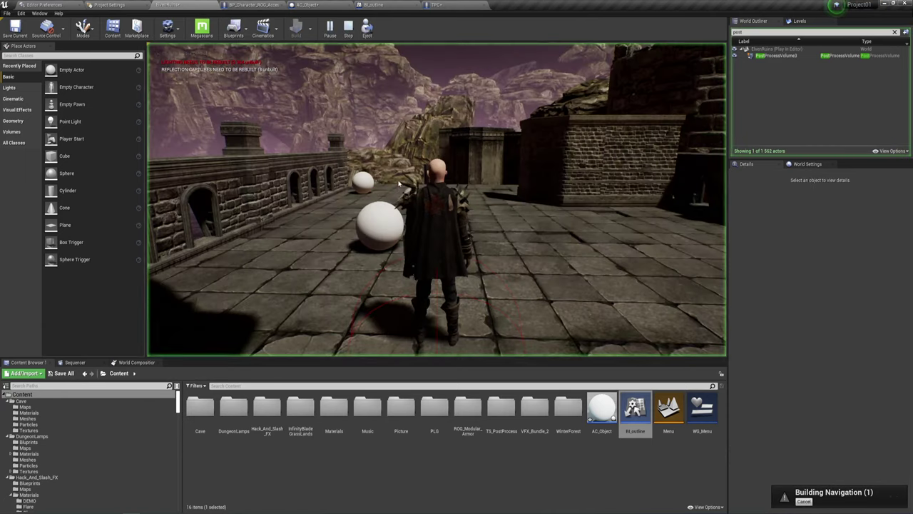
{"action": "key", "text": "w"}
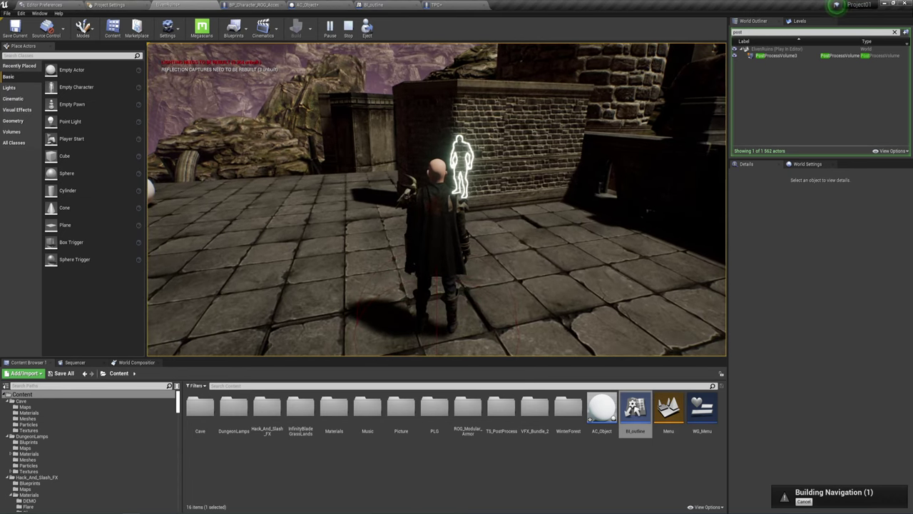
{"action": "key", "text": "Escape"}
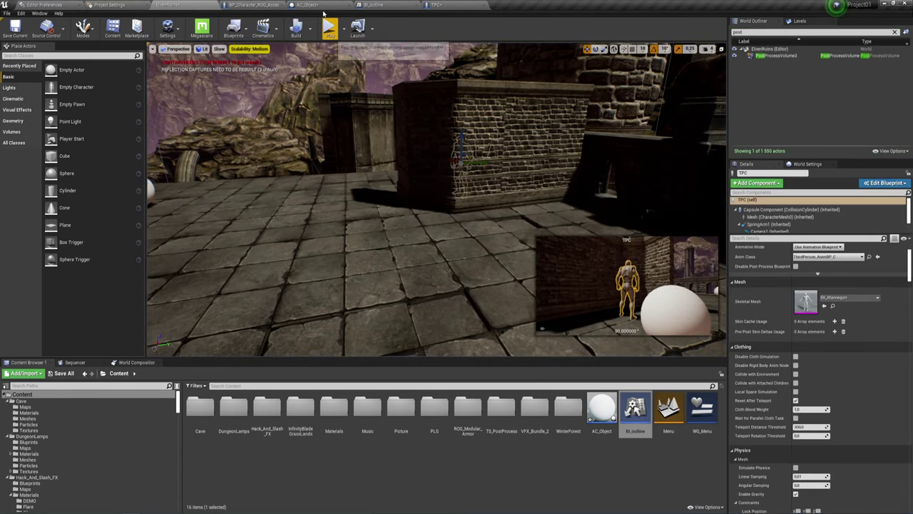
{"action": "left_click", "coordinate": [239, 4]}
{"action": "left_click", "coordinate": [463, 5]}
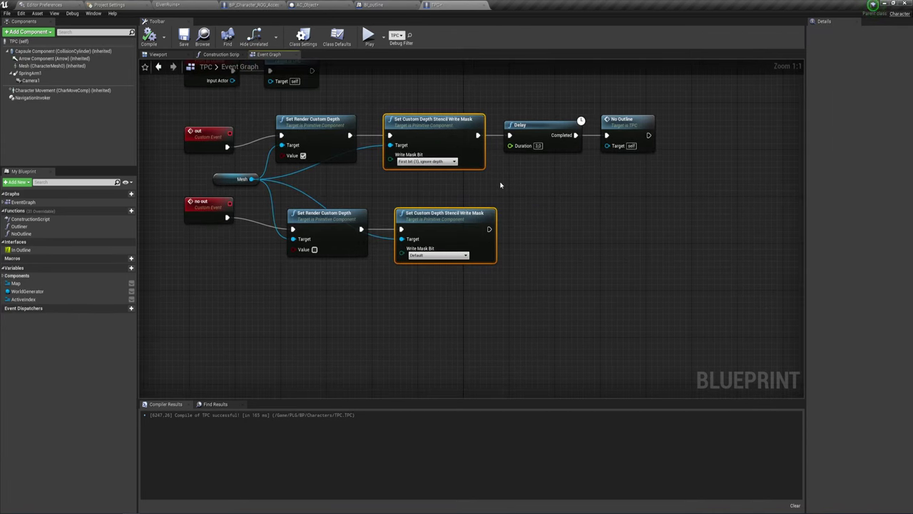
{"action": "right_click_drag", "start_coordinate": [500, 185], "coordinate": [495, 225]}
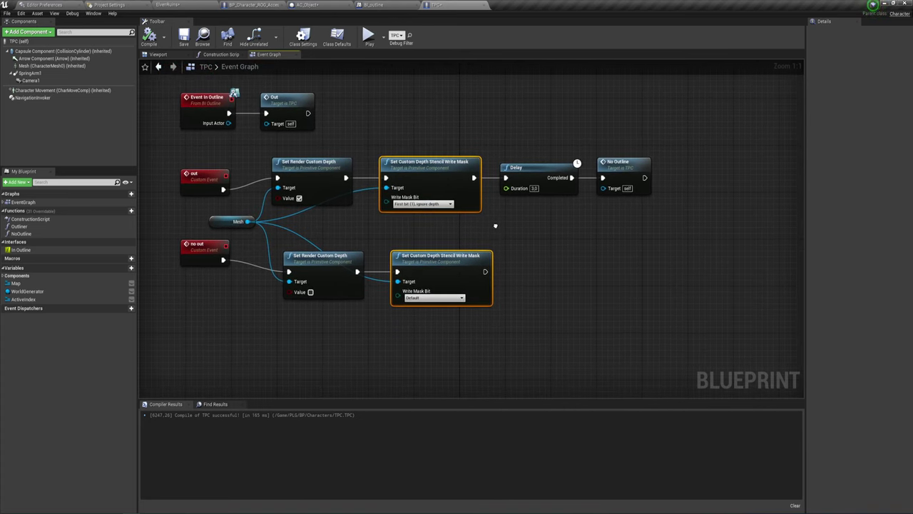
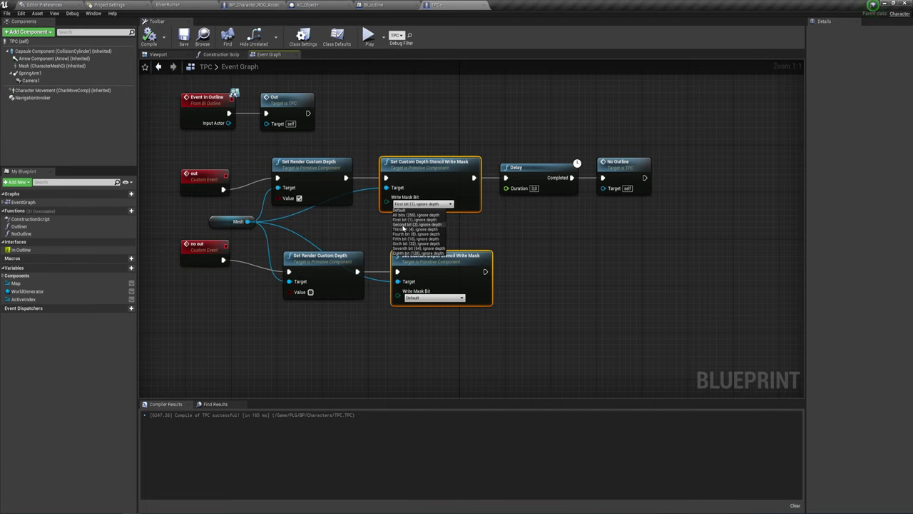
Set the outline stencil write mask to Second bit (2), ignore depth, and compile TPC
{"action": "left_click", "coordinate": [404, 224]}
{"action": "right_click_drag", "start_coordinate": [457, 222], "coordinate": [450, 216]}
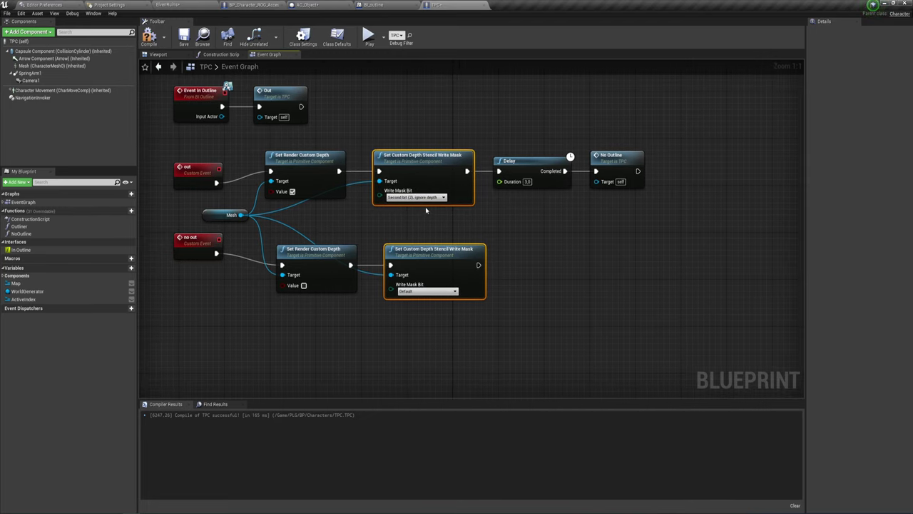
{"action": "left_click", "coordinate": [148, 35]}
{"action": "left_click", "coordinate": [168, 5]}
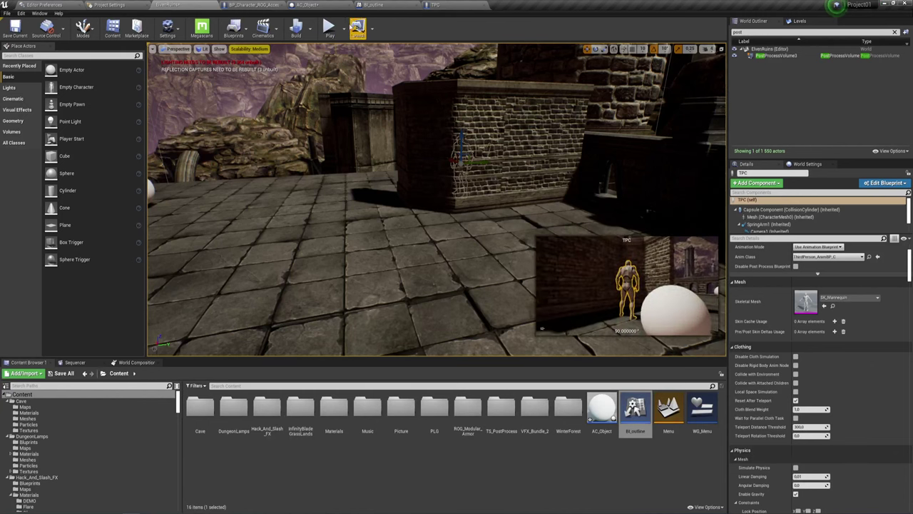
{"action": "left_click", "coordinate": [329, 30]}
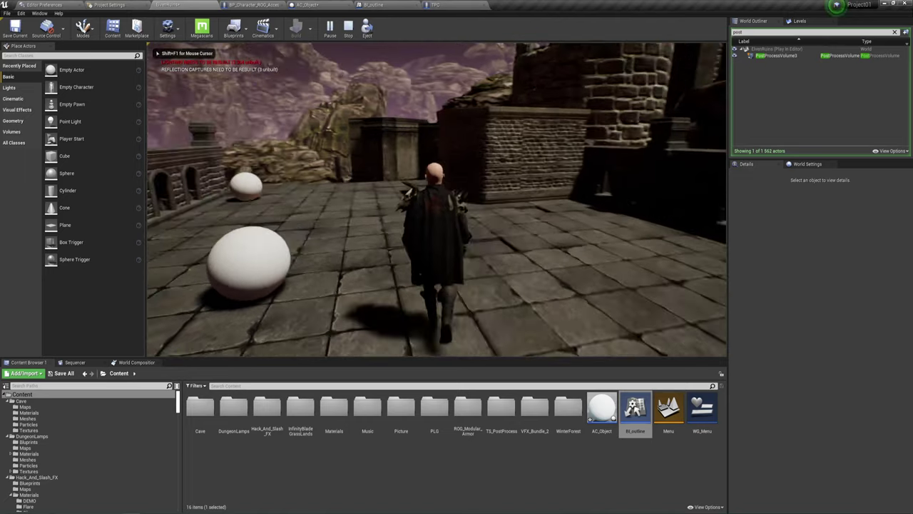
{"action": "key", "text": "w"}
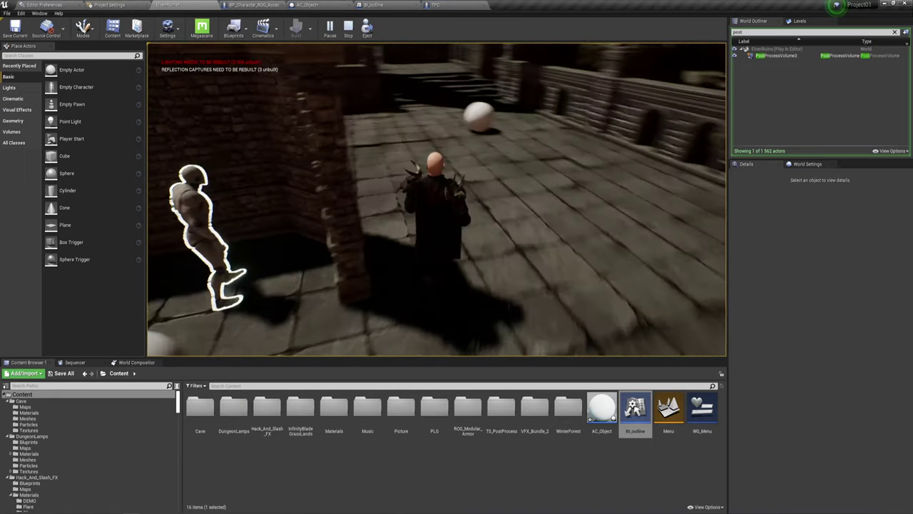
{"action": "key", "text": "Escape"}
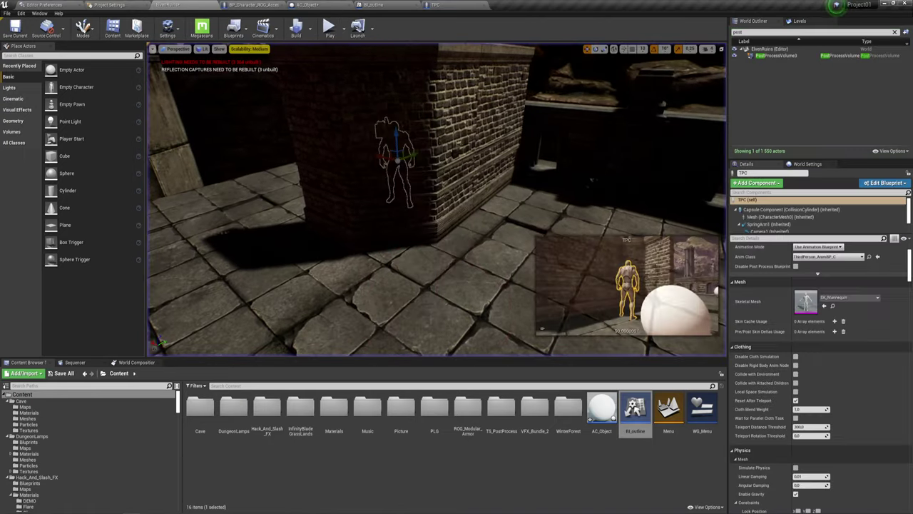
Delete the No Outline node that follows the Delay in the TPC Event Graph
{"action": "left_click", "coordinate": [256, 5]}
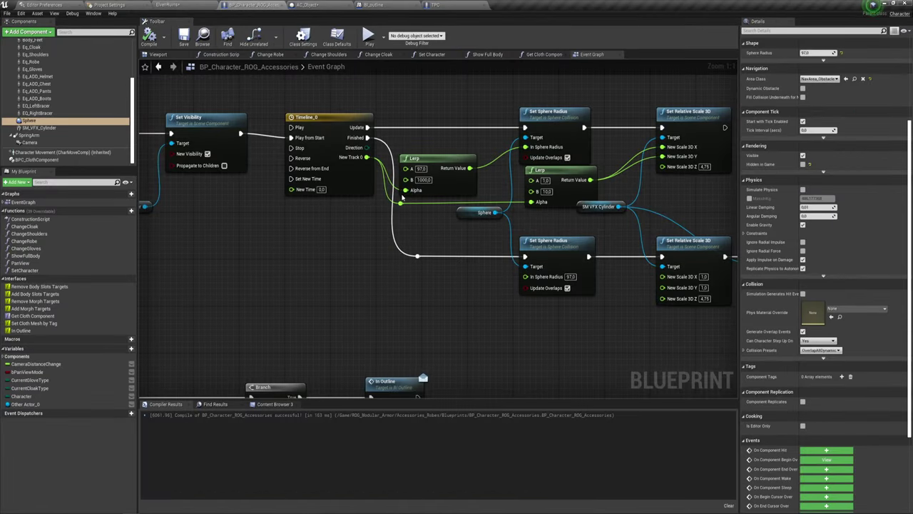
{"action": "left_click", "coordinate": [436, 5]}
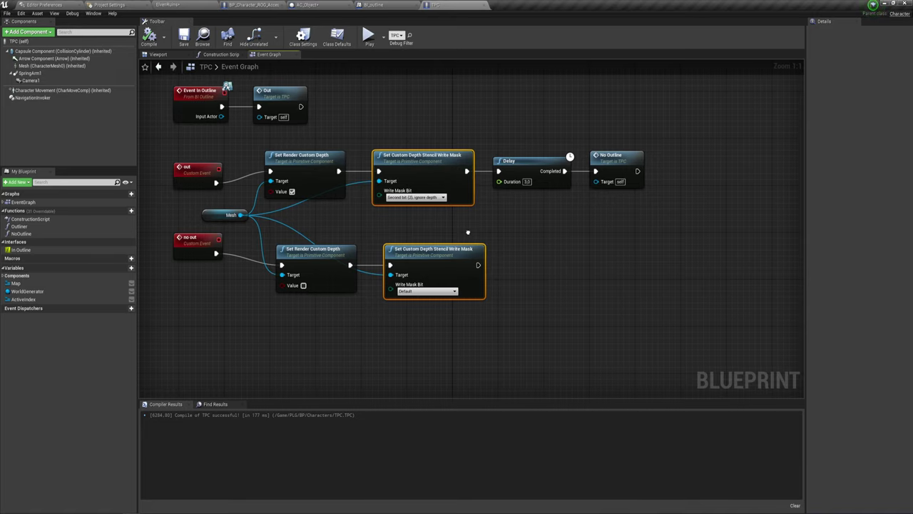
{"action": "right_click", "coordinate": [468, 232]}
{"action": "left_click", "coordinate": [619, 153]}
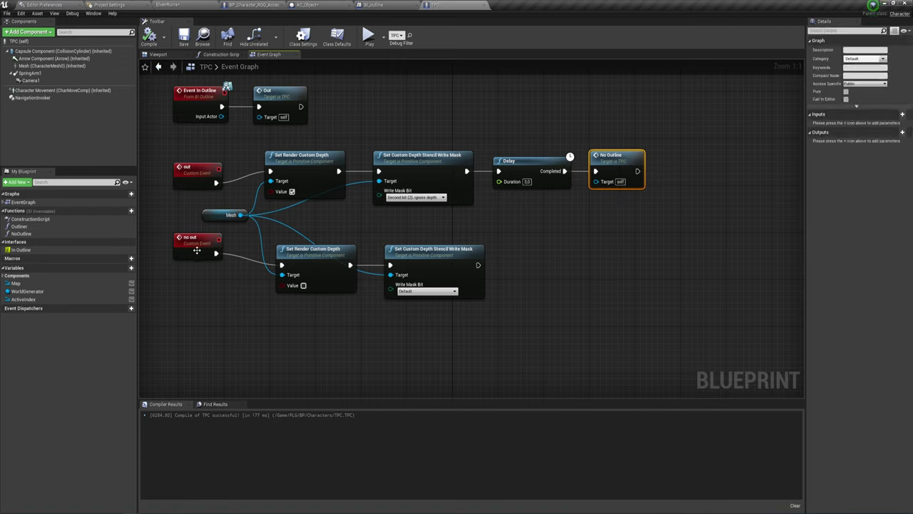
{"action": "key", "text": "Delete"}
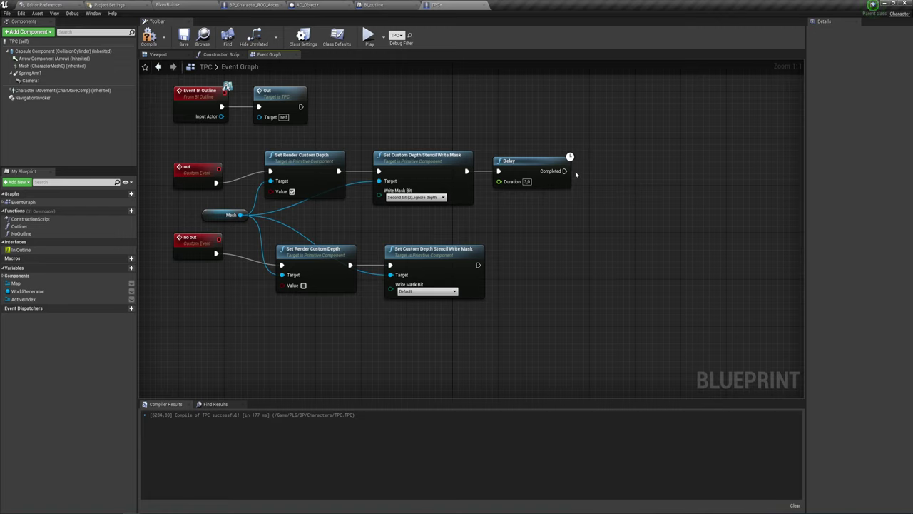
Connect a No Out call to the Delay's Completed output and recompile TPC
{"action": "left_click_drag", "start_coordinate": [564, 172], "coordinate": [610, 172]}
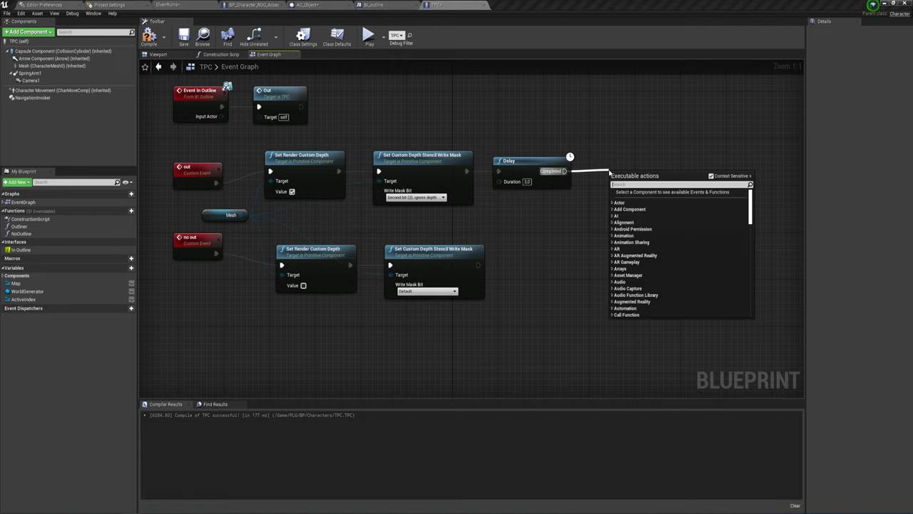
{"action": "type", "text": "o"}
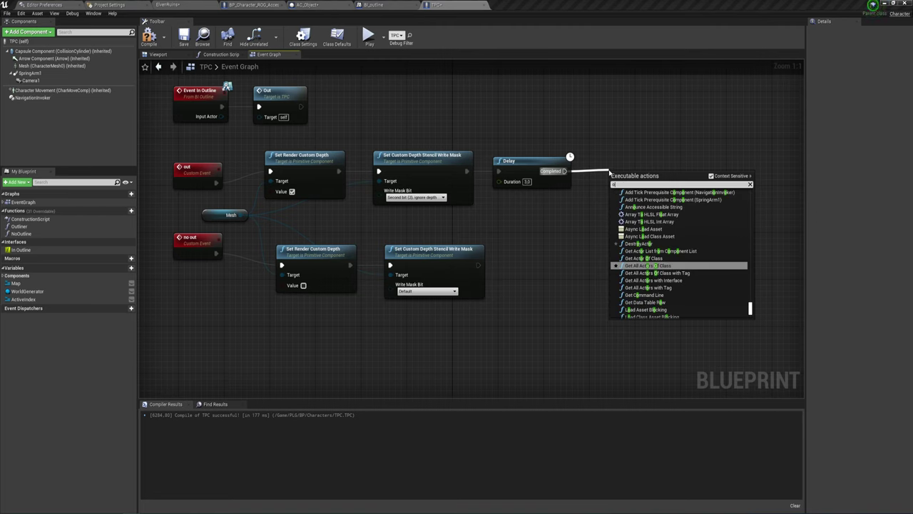
{"action": "type", "text": "ut"}
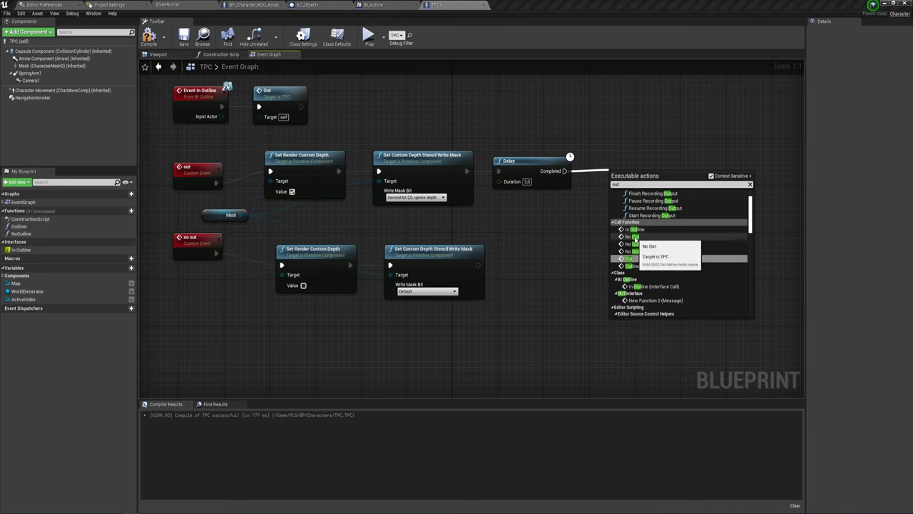
{"action": "left_click", "coordinate": [635, 236]}
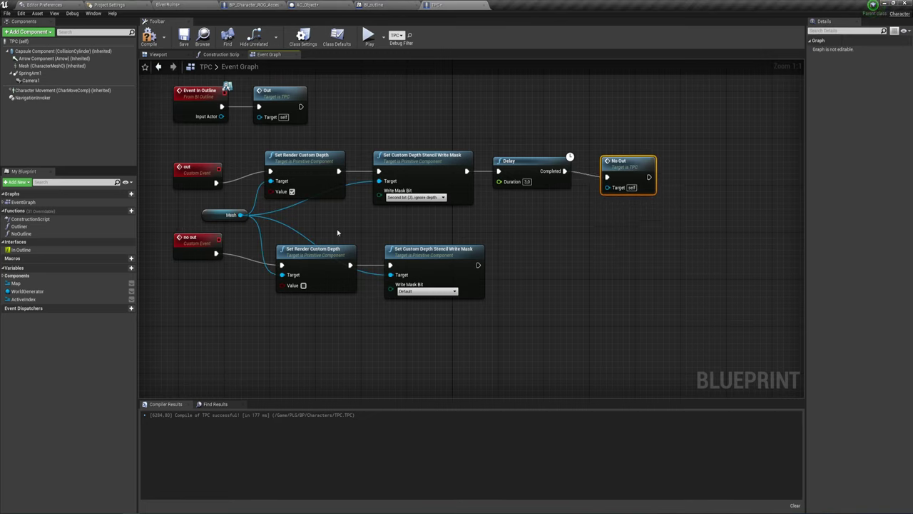
{"action": "left_click_drag", "start_coordinate": [173, 257], "coordinate": [165, 277]}
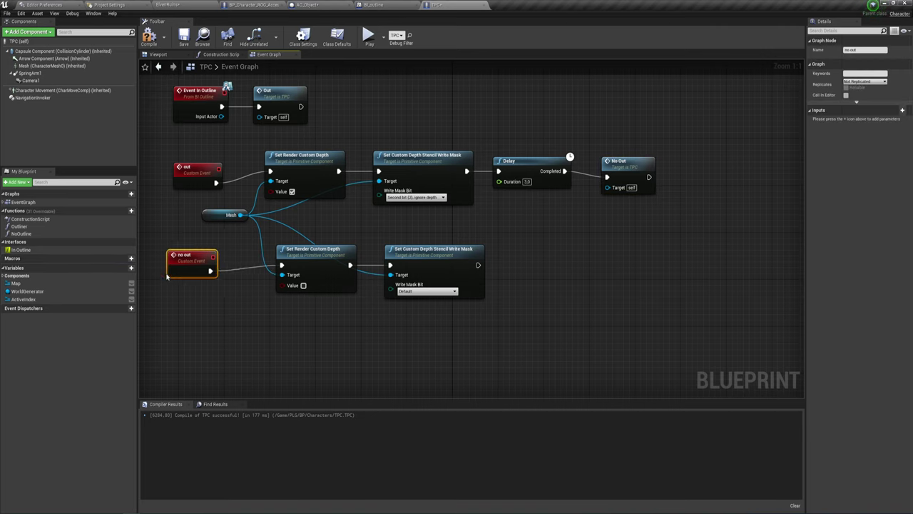
{"action": "left_click", "coordinate": [149, 37]}
Launch a preview game and walk the character forward to watch the white outline appear and disappear
{"action": "left_click", "coordinate": [368, 38]}
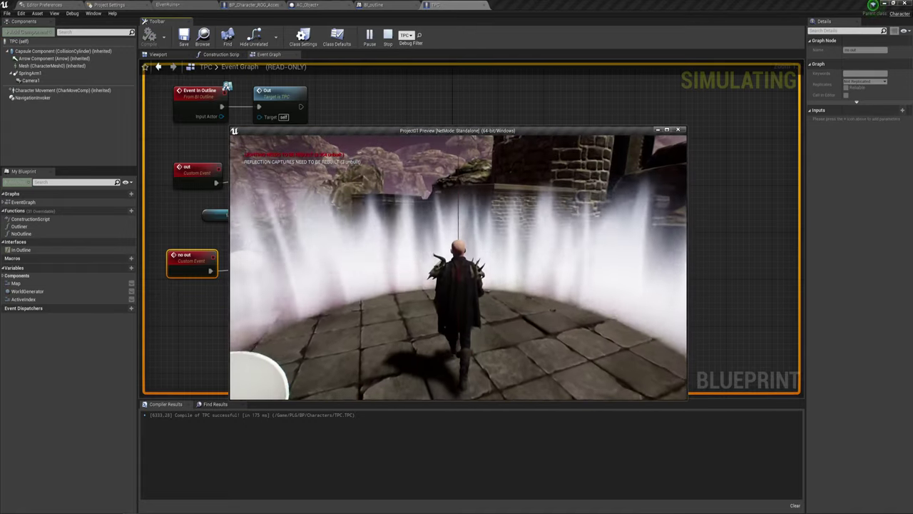
{"action": "key", "text": "w"}
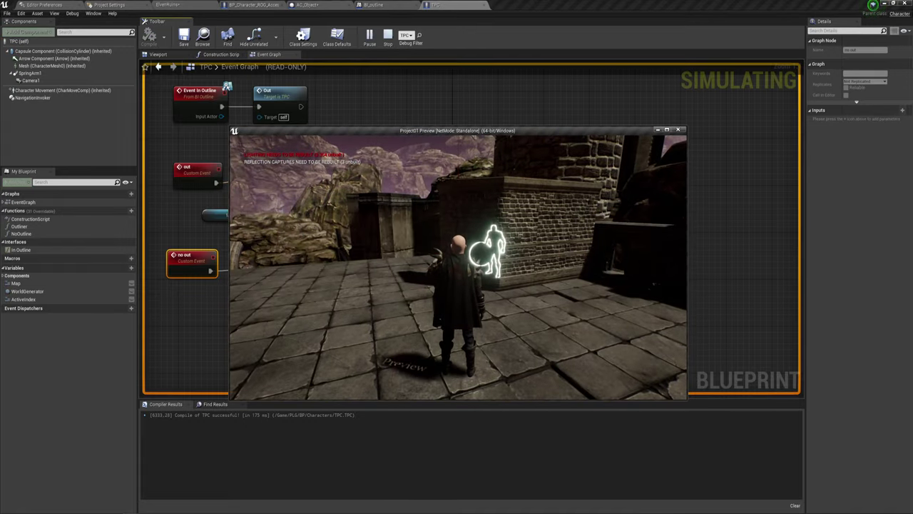